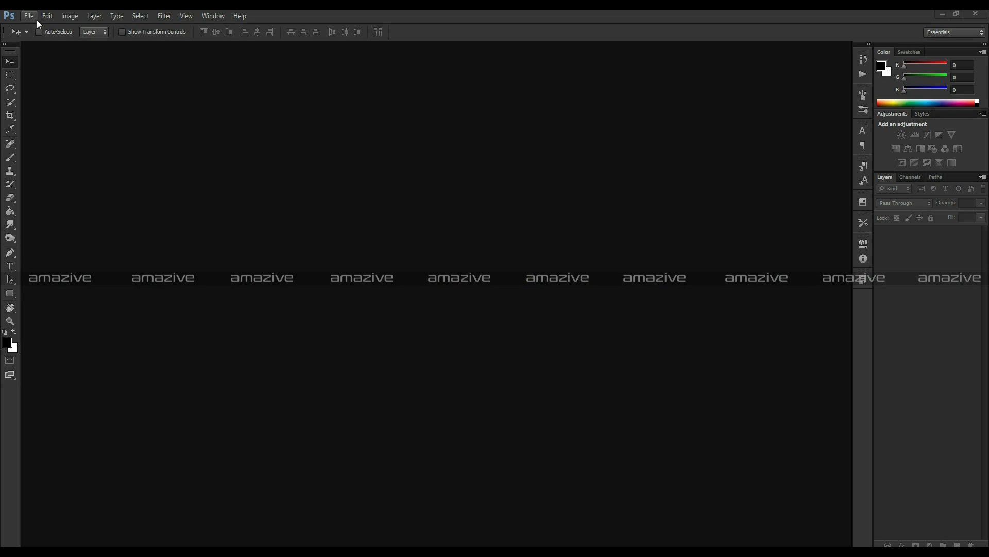
- Choose File > New from the empty workspace to begin a blank document
{"action": "left_click", "coordinate": [29, 16]}
- Create a white-background RGB document of 1920×1080 pixels at 300 ppi
{"action": "key", "text": "Tab"}
{"action": "key", "text": "Tab"}
{"action": "key", "text": "Tab"}
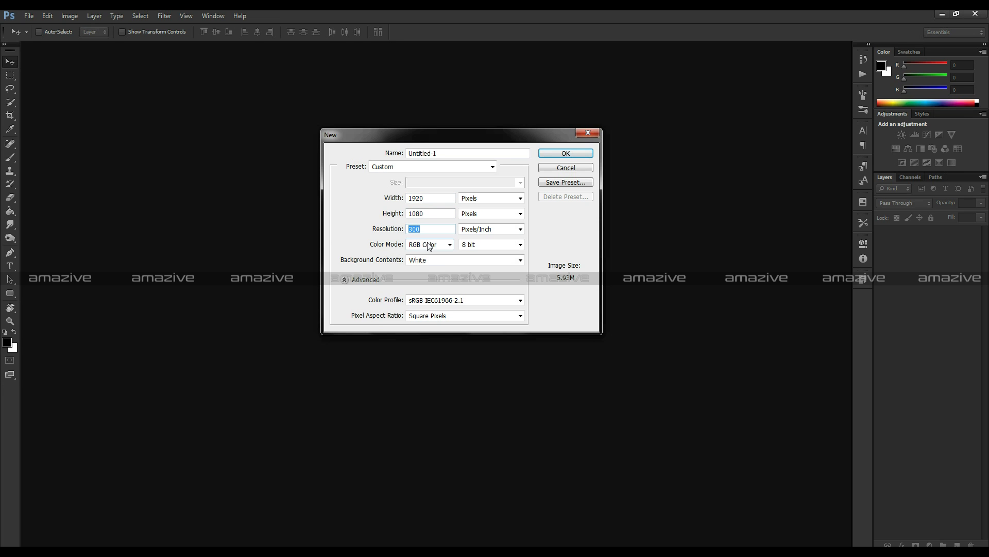
{"action": "left_click", "coordinate": [482, 200]}
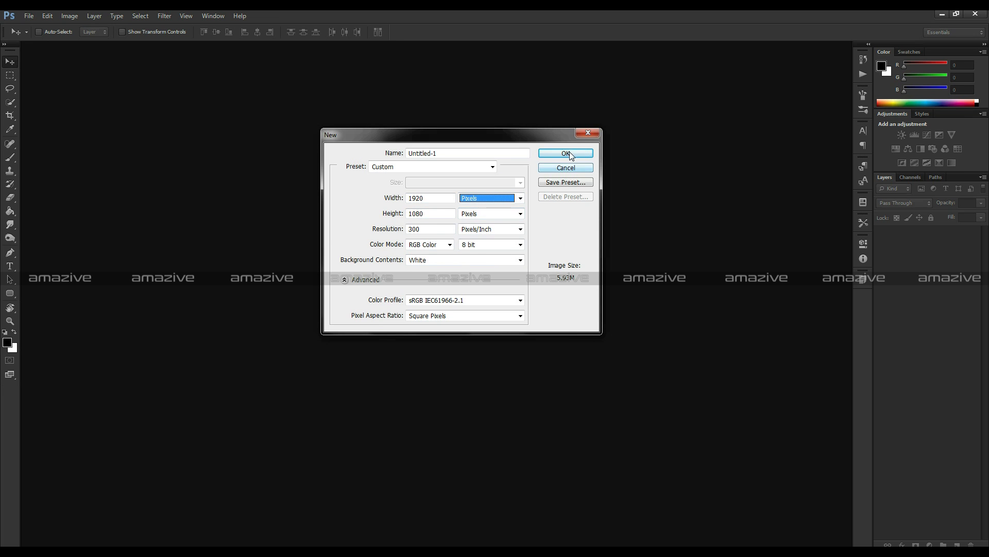
{"action": "left_click", "coordinate": [566, 153]}
- Drag all four source images from the 0037 folder into Photoshop
{"action": "key", "text": "alt+Tab"}
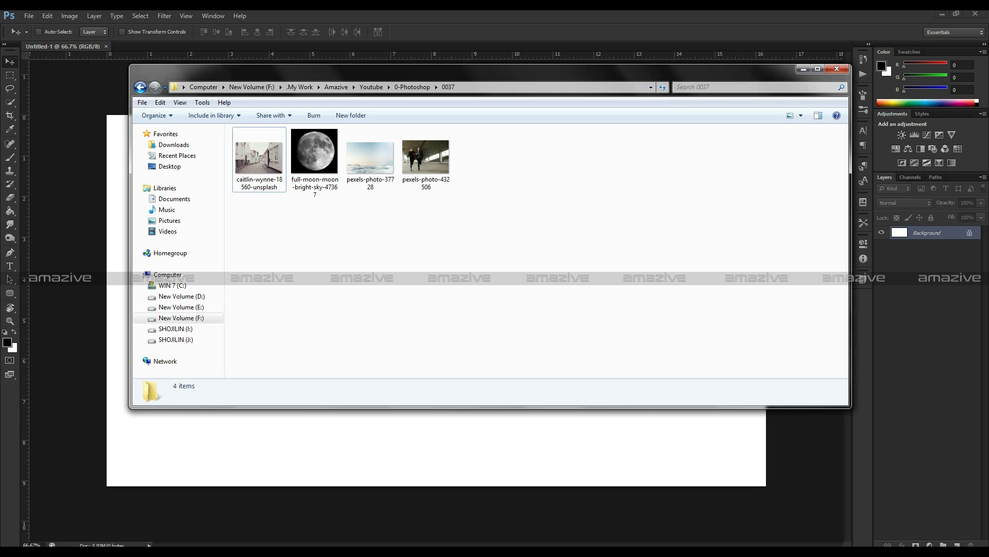
{"action": "left_click_drag", "start_coordinate": [527, 265], "coordinate": [260, 129]}
{"action": "left_click_drag", "start_coordinate": [425, 157], "coordinate": [435, 46]}
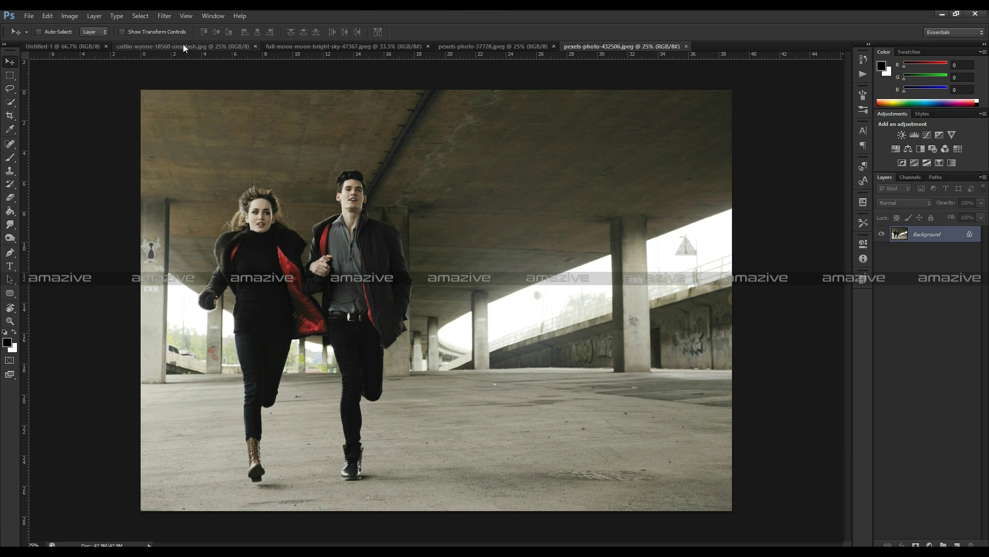
- Duplicate the street photo's Background layer into the Untitled-1 document
{"action": "left_click", "coordinate": [184, 46]}
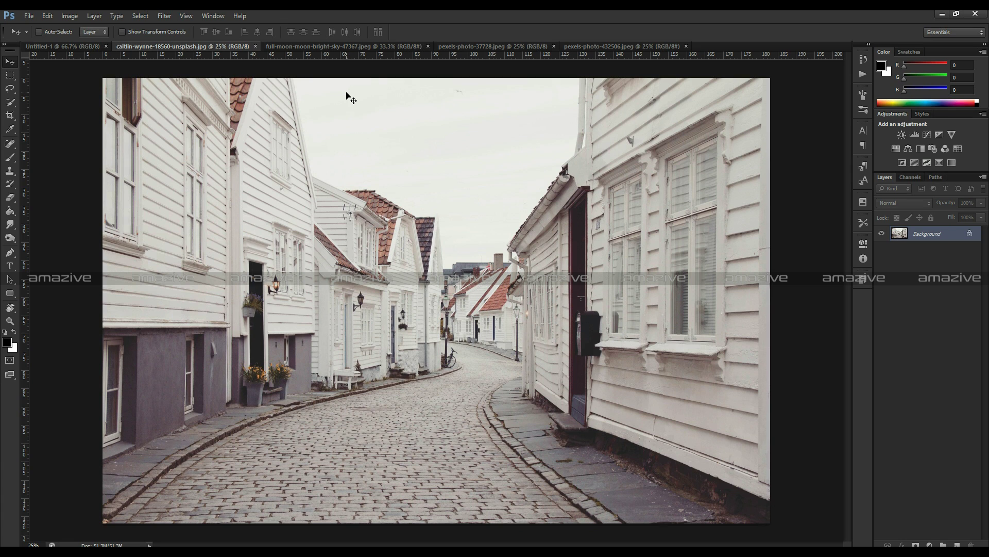
{"action": "right_click", "coordinate": [946, 238]}
{"action": "left_click", "coordinate": [926, 258]}
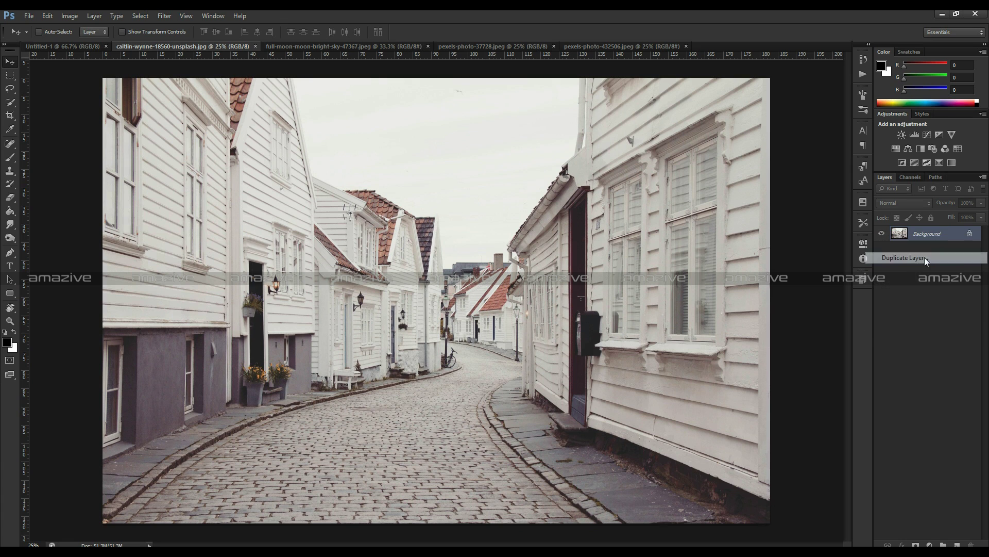
{"action": "left_click", "coordinate": [539, 218]}
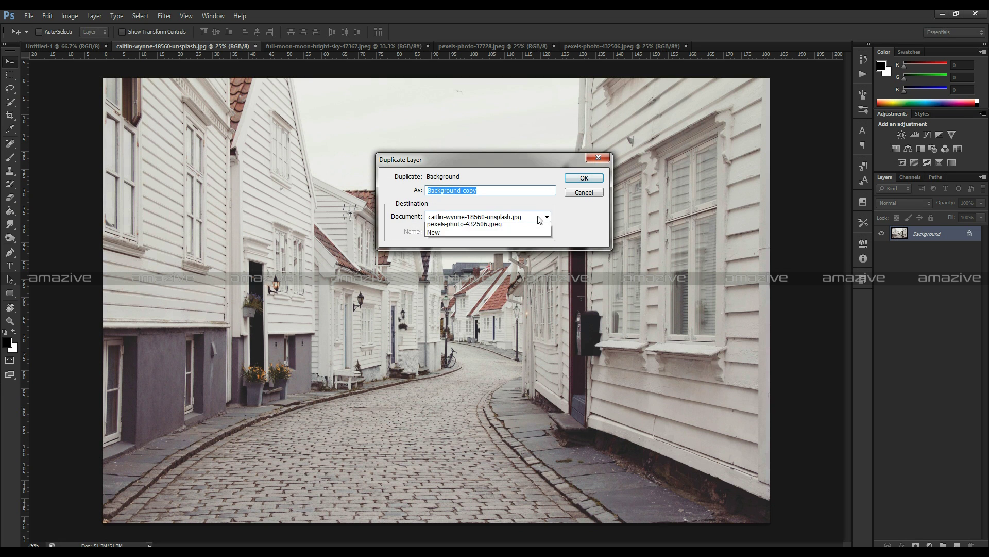
{"action": "left_click", "coordinate": [464, 225]}
{"action": "left_click", "coordinate": [583, 180]}
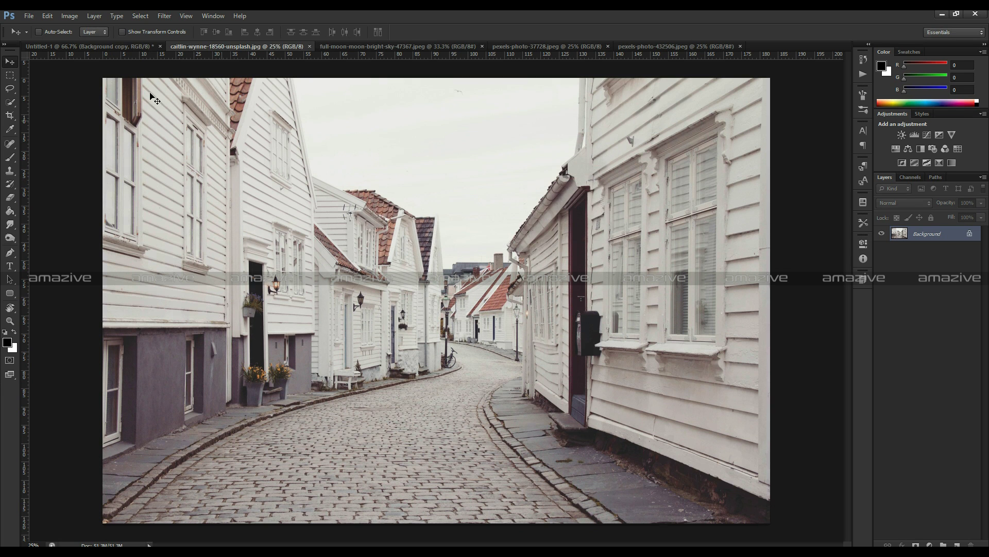
- Scale the street layer down to fit the Untitled-1 canvas and close the original street photo
{"action": "left_click", "coordinate": [85, 48]}
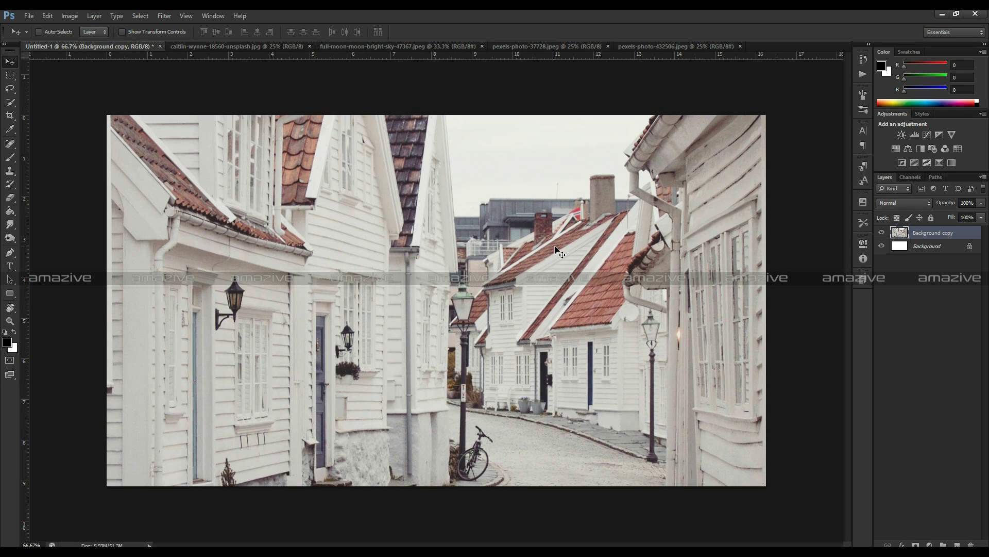
{"action": "key", "text": "ctrl+t"}
{"action": "key", "text": "ctrl+0"}
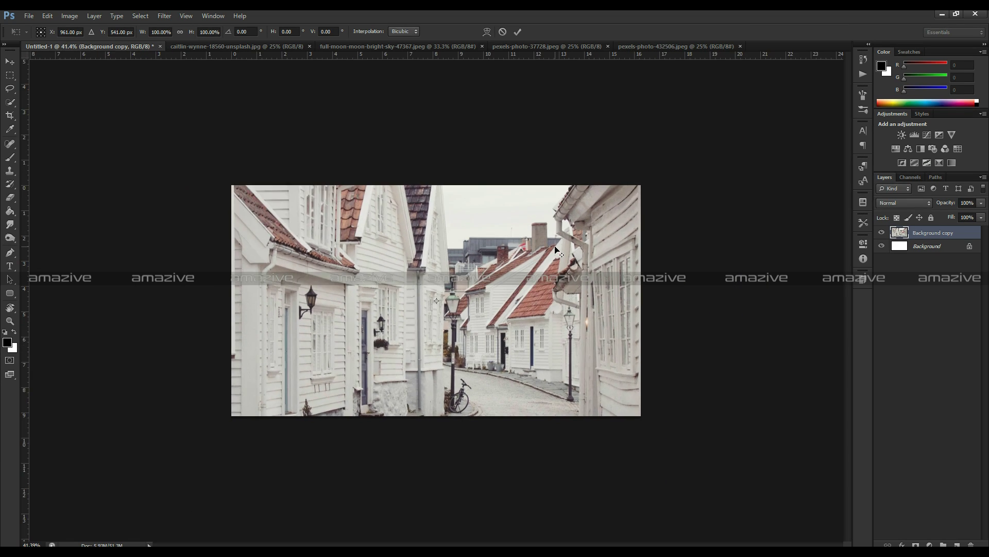
{"action": "scroll", "coordinate": [557, 251], "scroll_direction": "down", "scroll_amount": 2}
{"action": "mouse_move", "coordinate": [699, 124]}
{"action": "left_mouse_down"}
{"action": "mouse_move", "coordinate": [562, 232]}
{"action": "mouse_move", "coordinate": [542, 244]}
{"action": "mouse_move", "coordinate": [539, 235]}
{"action": "left_mouse_up"}
{"action": "left_click", "coordinate": [518, 31]}
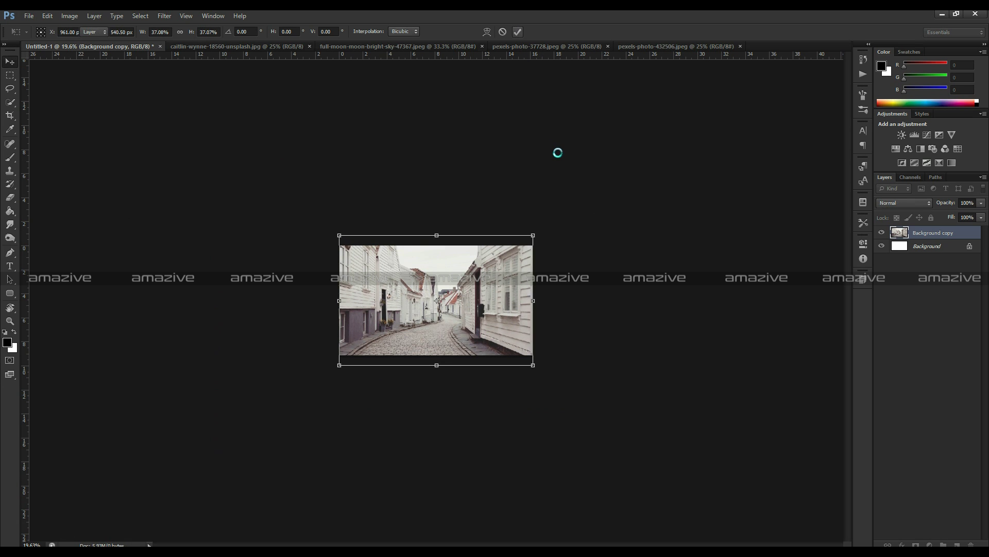
{"action": "key", "text": "ctrl+0"}
{"action": "key", "text": "ctrl+minus"}
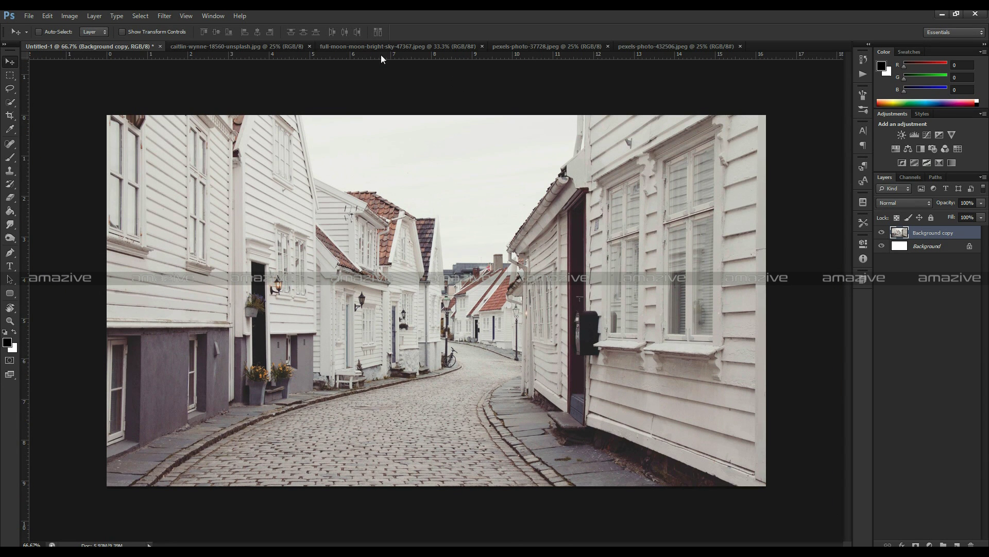
{"action": "left_click", "coordinate": [301, 46]}
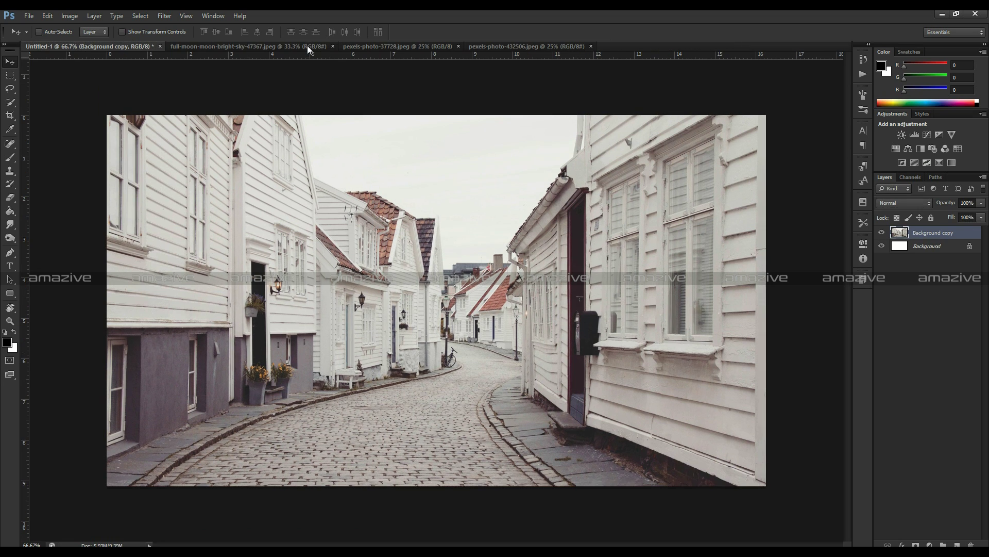
{"action": "left_click", "coordinate": [310, 47]}
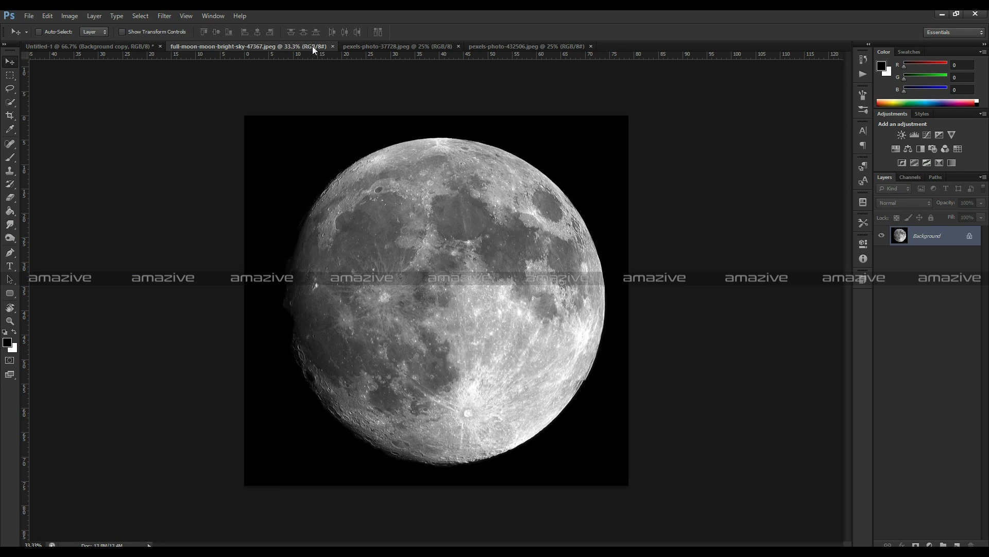
- Draw an elliptical selection and transform it to fit the moon disc exactly
{"action": "right_click", "coordinate": [9, 75]}
{"action": "left_click", "coordinate": [35, 86]}
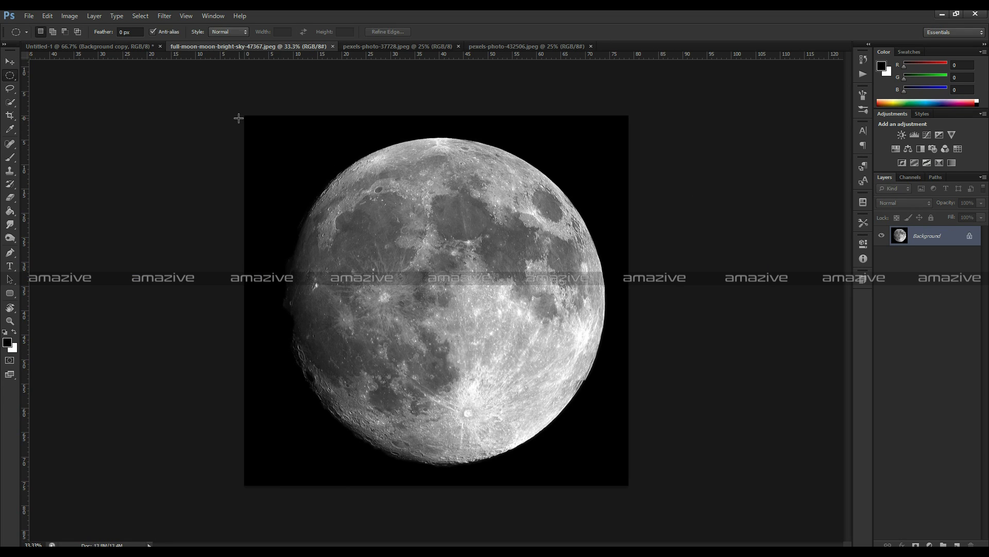
{"action": "left_click_drag", "start_coordinate": [248, 118], "coordinate": [669, 464]}
{"action": "key", "text": "ctrl+t"}
{"action": "left_click_drag", "start_coordinate": [247, 118], "coordinate": [281, 153]}
{"action": "left_click_drag", "start_coordinate": [462, 285], "coordinate": [469, 273]}
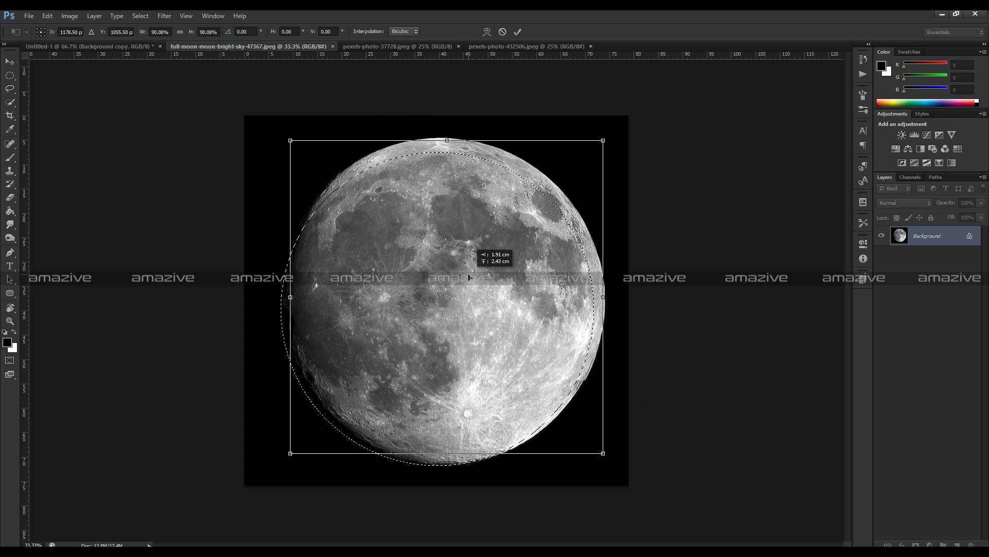
{"action": "left_click_drag", "start_coordinate": [291, 141], "coordinate": [295, 145]}
{"action": "left_click_drag", "start_coordinate": [504, 367], "coordinate": [501, 351]}
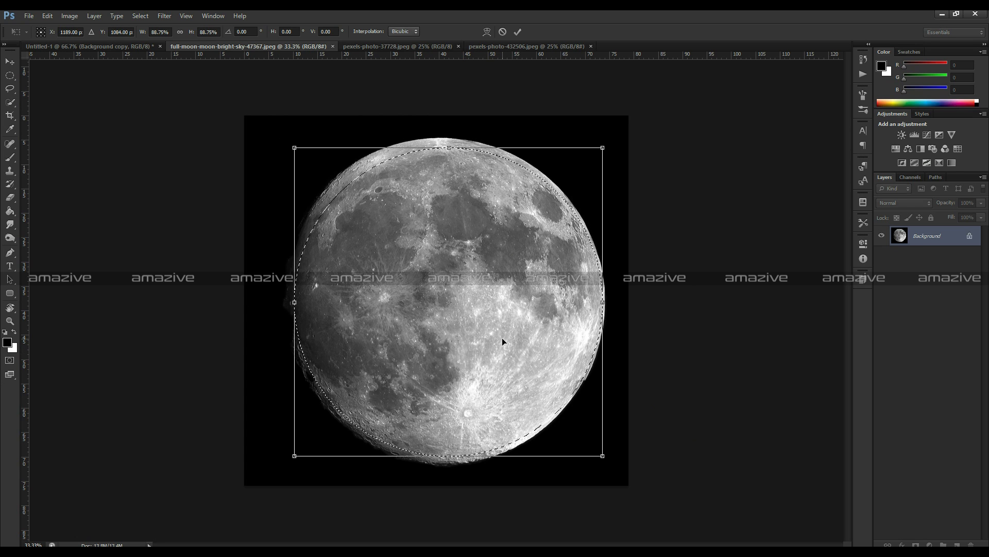
{"action": "key", "text": "Return"}
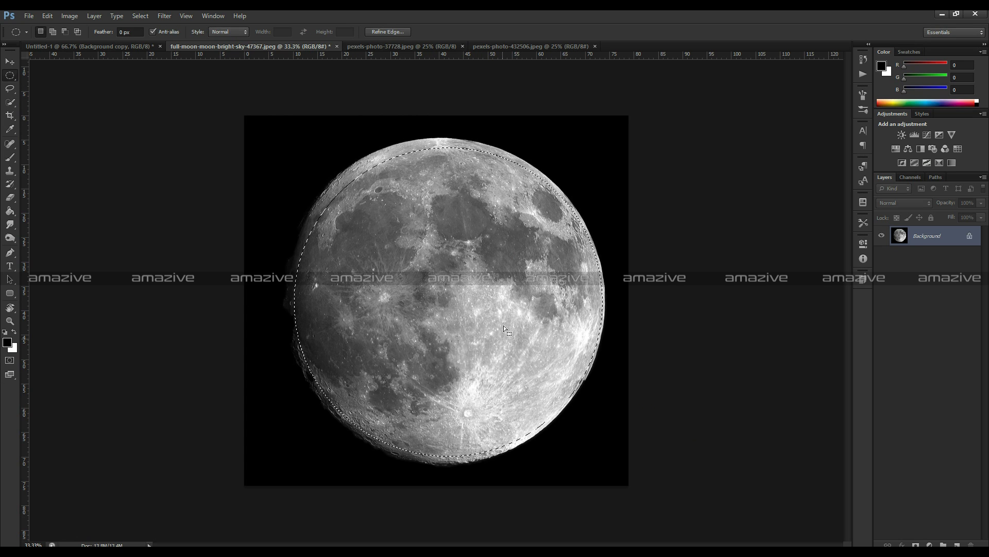
- Copy the selected moon to a new layer via Layer via Copy and hide the Background
{"action": "right_click", "coordinate": [505, 303]}
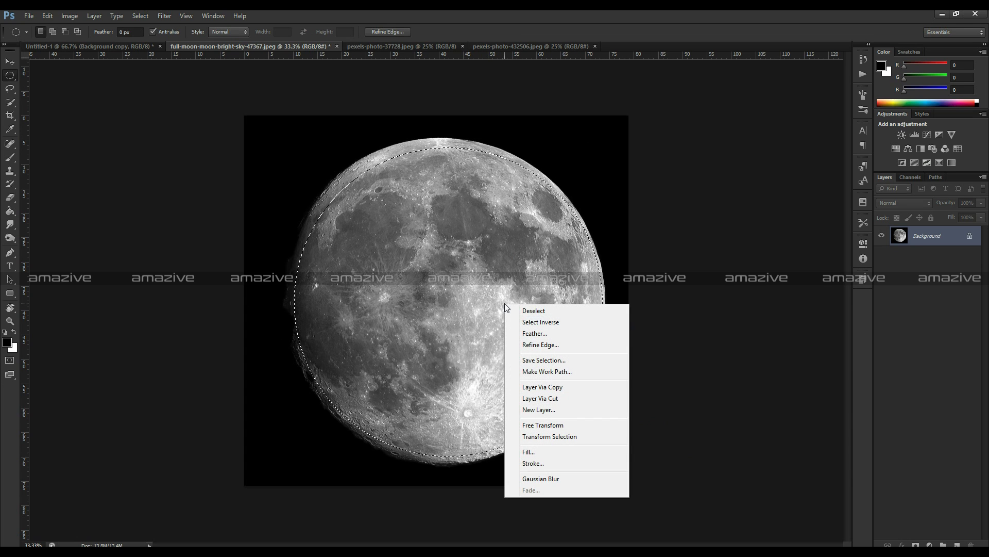
{"action": "left_click", "coordinate": [541, 386]}
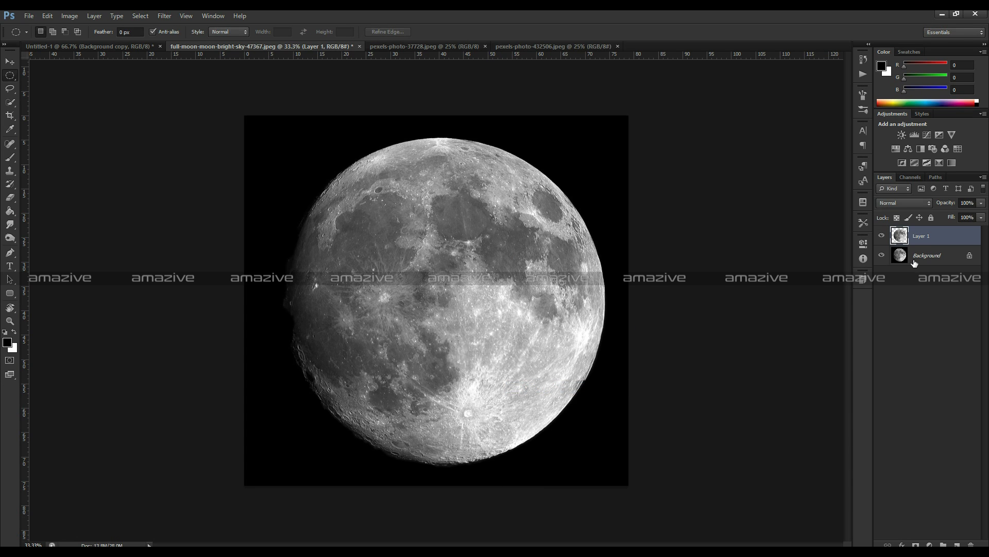
{"action": "left_click", "coordinate": [884, 255]}
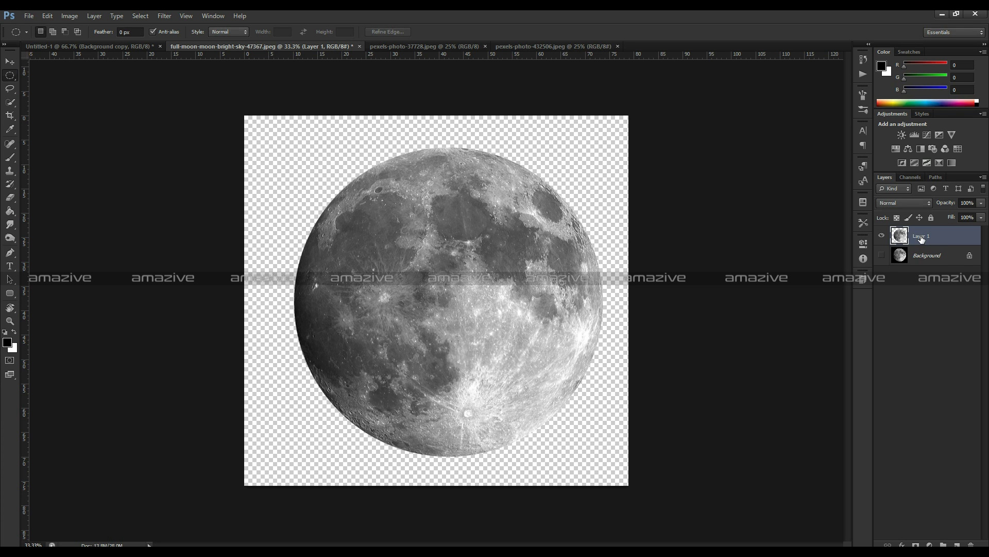
- Duplicate the moon layer as Layer 1 copy and flip it horizontally
{"action": "right_click", "coordinate": [922, 238]}
{"action": "left_click", "coordinate": [876, 227]}
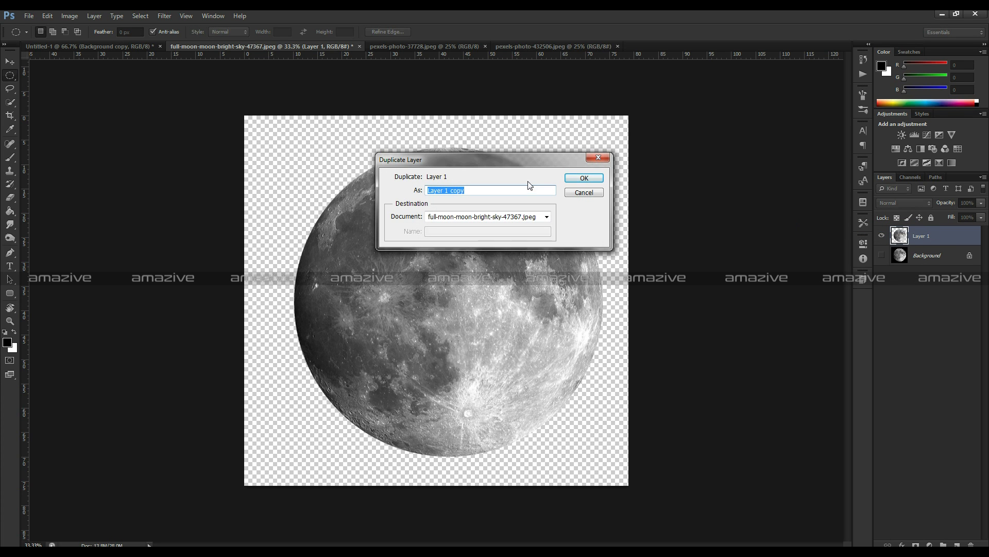
{"action": "left_click", "coordinate": [584, 178]}
{"action": "key", "text": "ctrl+t"}
{"action": "right_click", "coordinate": [521, 253]}
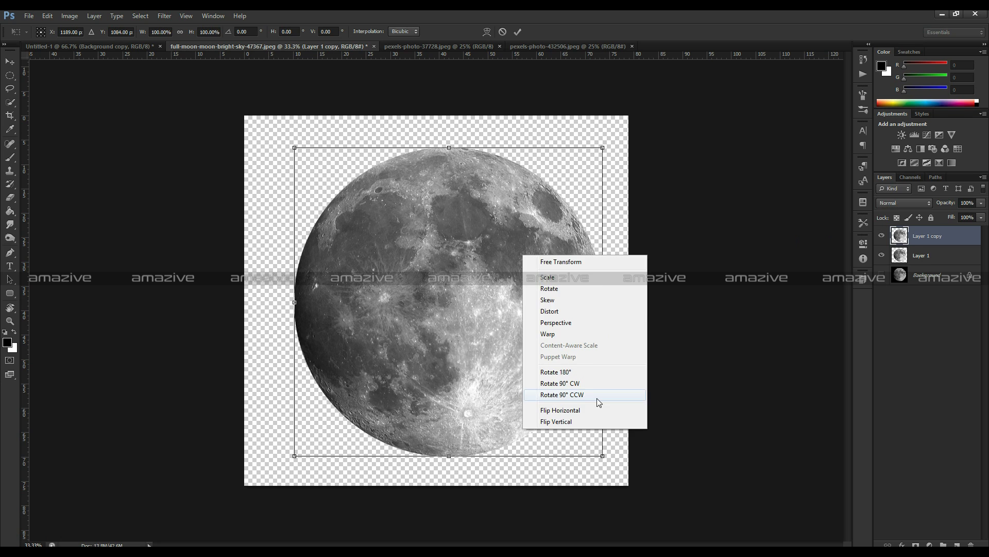
{"action": "left_click", "coordinate": [596, 409]}
{"action": "key", "text": "Return"}
{"action": "key", "text": "m"}
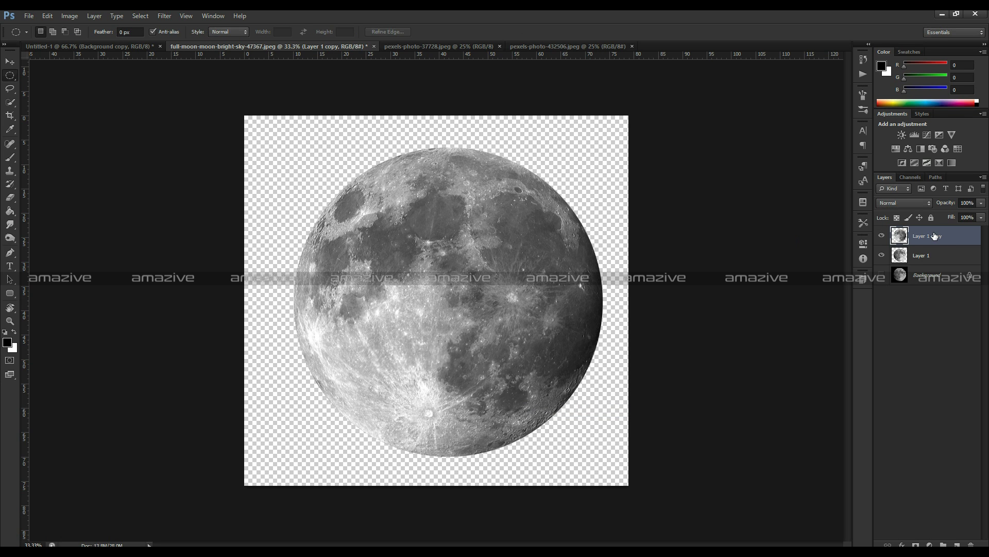
- Try erasing patches of the moon copy with a large eraser, then undo the erasing
{"action": "key", "text": "e"}
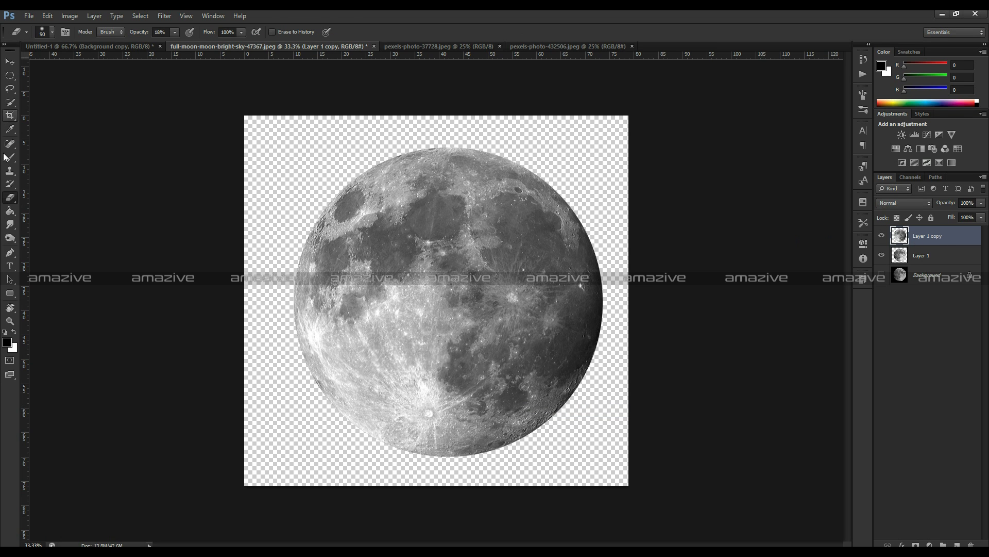
{"action": "key", "text": "bracketright"}
{"action": "key", "text": "bracketright"}
{"action": "key", "text": "bracketright"}
{"action": "key", "text": "bracketright"}
{"action": "key", "text": "bracketright"}
{"action": "key", "text": "bracketright"}
{"action": "key", "text": "bracketright"}
{"action": "key", "text": "bracketright"}
{"action": "key", "text": "bracketright"}
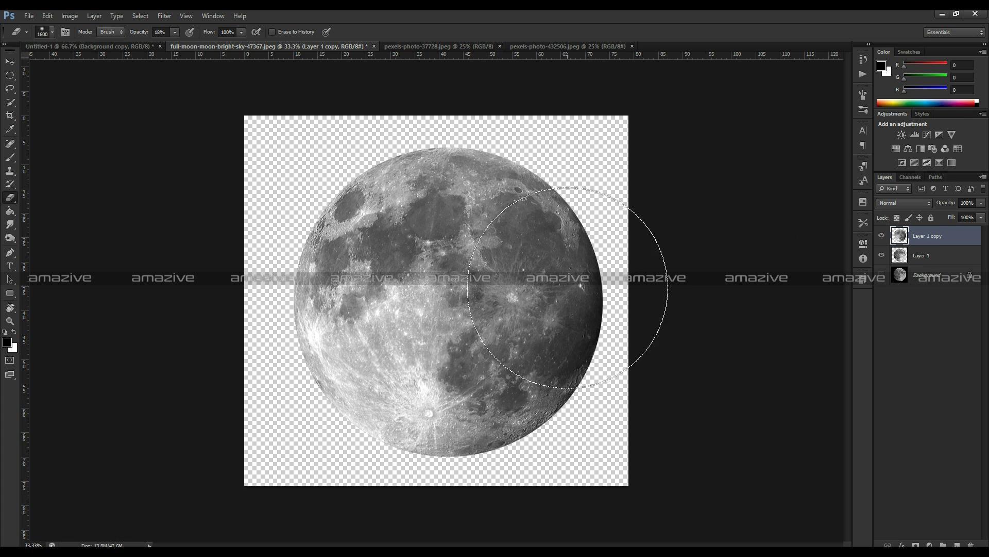
{"action": "key", "text": "bracketright"}
{"action": "key", "text": "bracketright"}
{"action": "key", "text": "bracketright"}
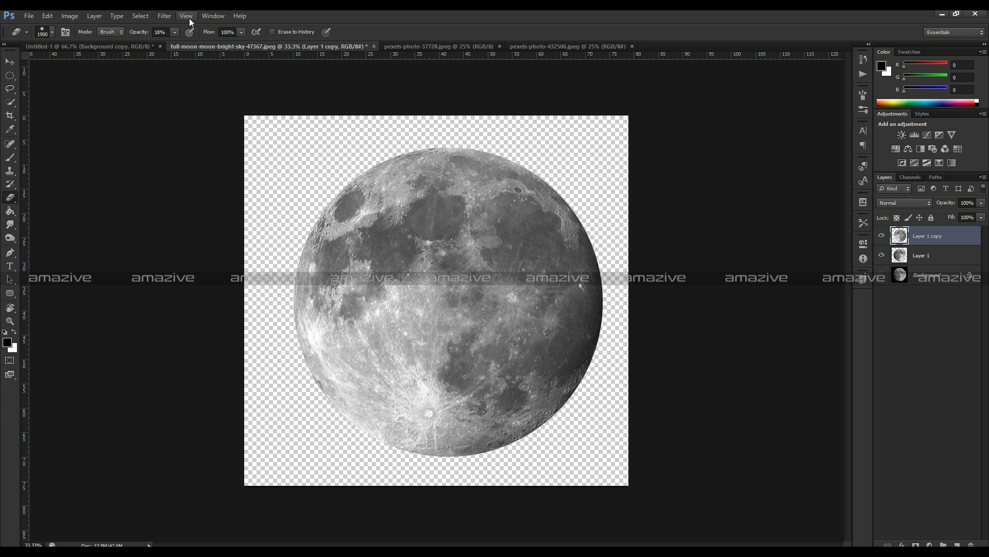
{"action": "key", "text": "0"}
{"action": "left_click", "coordinate": [590, 335]}
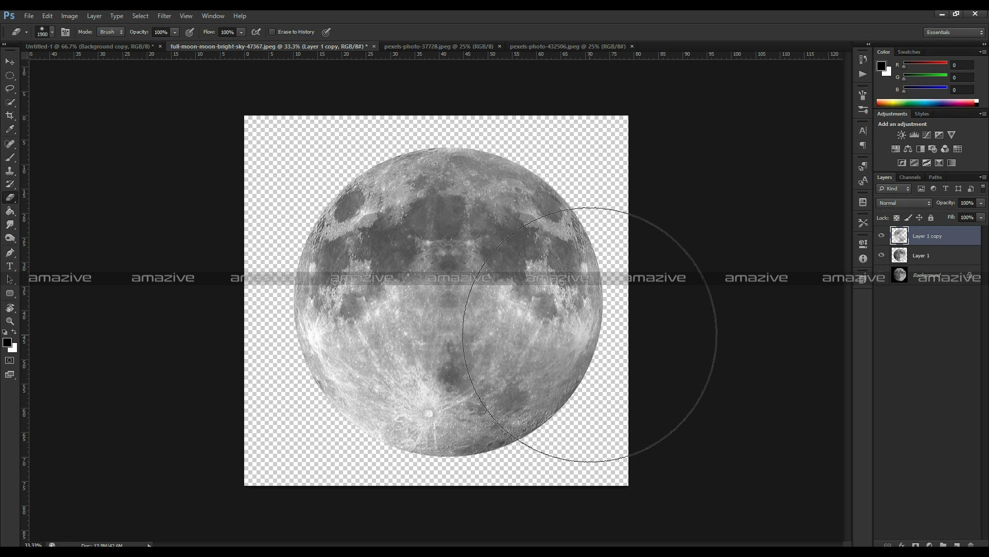
{"action": "key", "text": "ctrl+z"}
{"action": "left_click", "coordinate": [549, 304]}
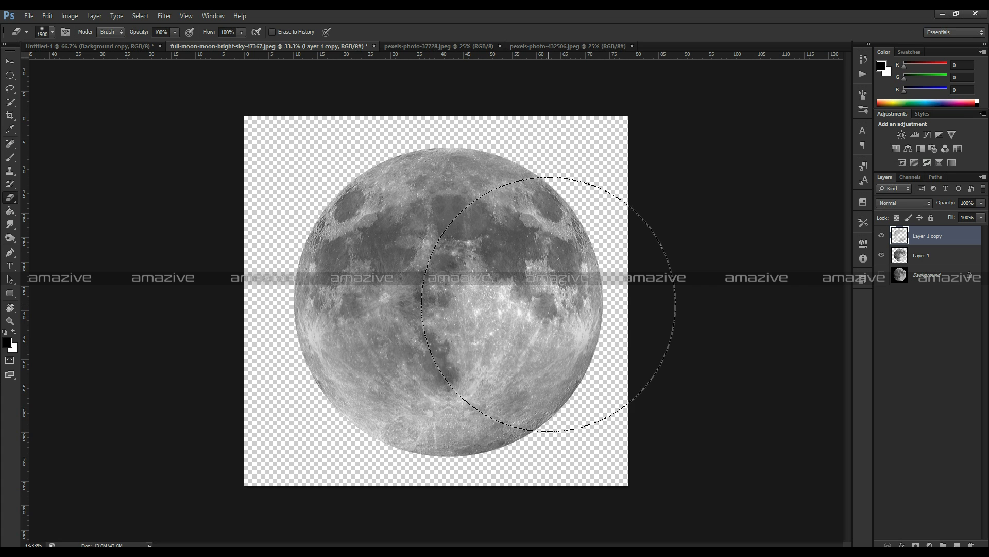
{"action": "key", "text": "ctrl+z"}
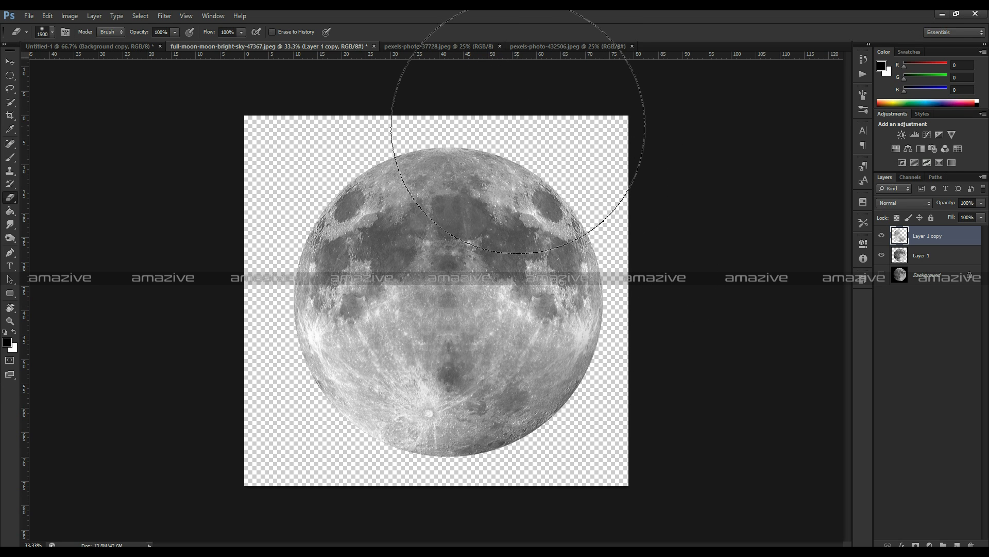
- Flip the moon copy vertically and rotate it around its centre
{"action": "key", "text": "v"}
{"action": "key", "text": "ctrl+t"}
{"action": "right_click", "coordinate": [582, 271]}
{"action": "left_click", "coordinate": [637, 439]}
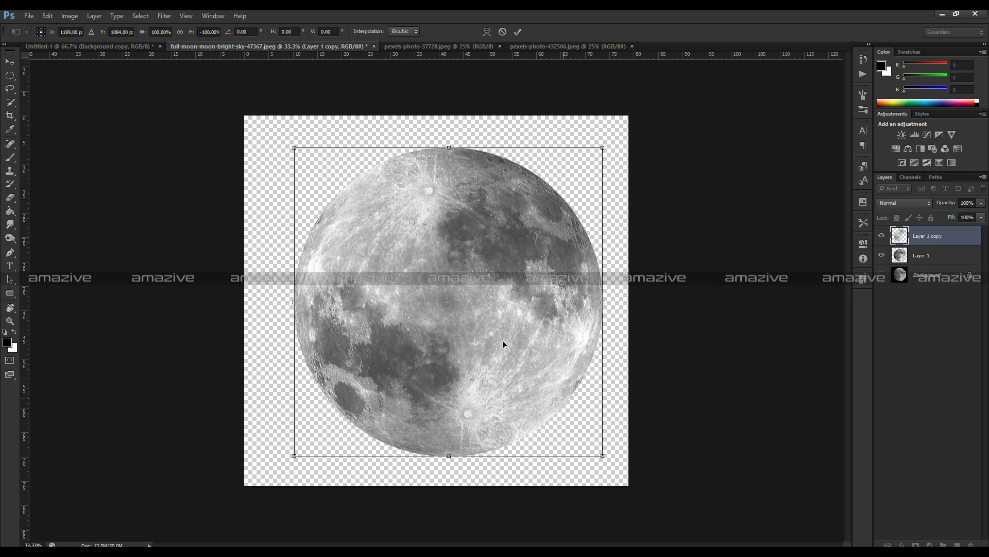
{"action": "right_click", "coordinate": [471, 303]}
{"action": "left_click", "coordinate": [535, 458]}
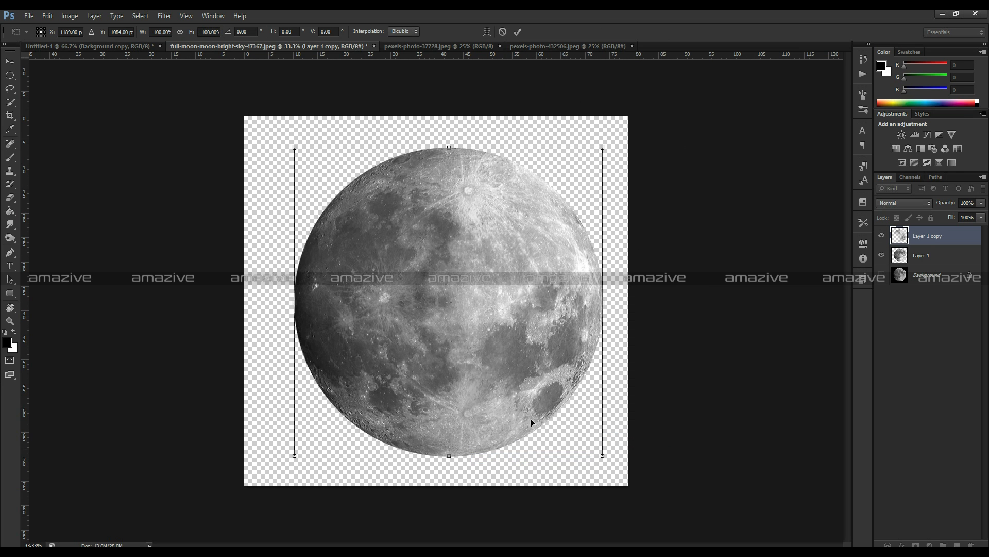
{"action": "right_click", "coordinate": [516, 277]}
{"action": "left_click", "coordinate": [564, 431]}
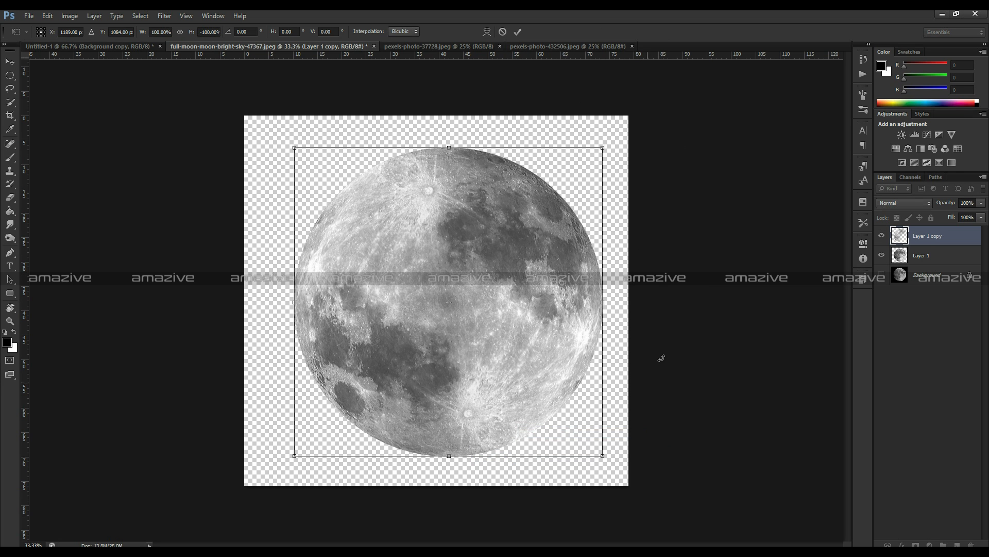
{"action": "mouse_move", "coordinate": [660, 334]}
{"action": "left_mouse_down"}
{"action": "mouse_move", "coordinate": [669, 202]}
{"action": "mouse_move", "coordinate": [670, 215]}
{"action": "left_mouse_up"}
- Clip Layer 1 copy to the moon layer below and shift it sideways over the disc
{"action": "key", "text": "Return"}
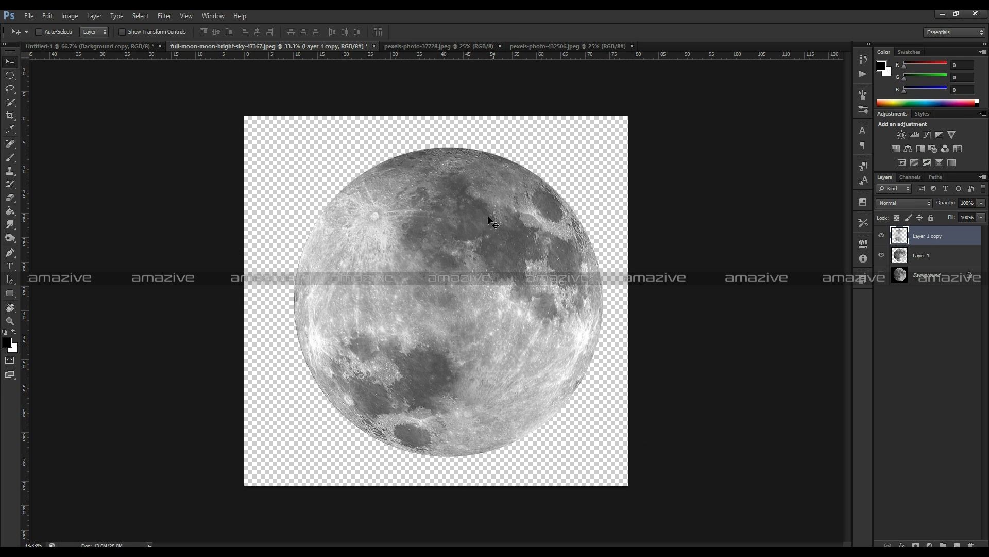
{"action": "right_click", "coordinate": [916, 234]}
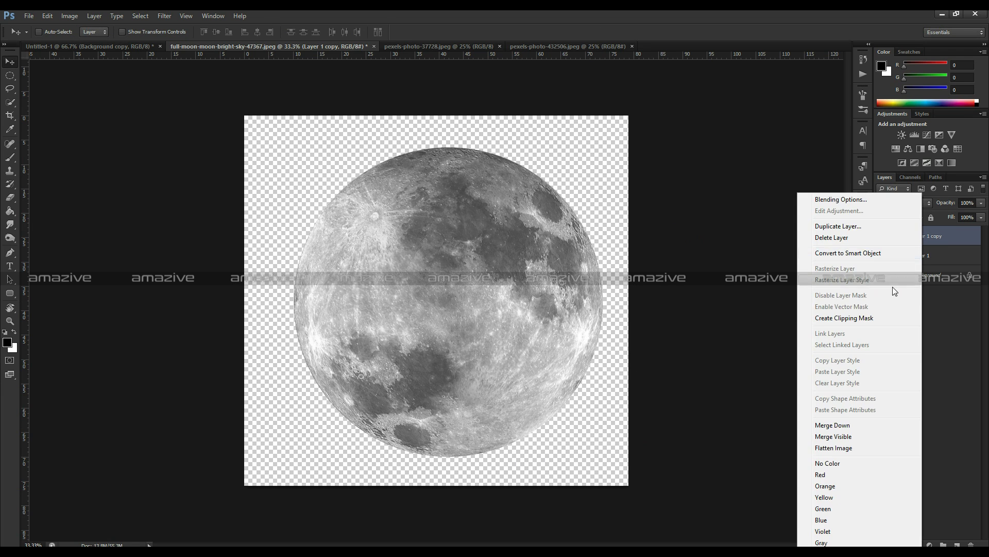
{"action": "left_click", "coordinate": [879, 320]}
{"action": "mouse_move", "coordinate": [430, 226]}
{"action": "left_mouse_down"}
{"action": "mouse_move", "coordinate": [409, 211]}
{"action": "mouse_move", "coordinate": [387, 232]}
{"action": "mouse_move", "coordinate": [372, 222]}
{"action": "mouse_move", "coordinate": [379, 229]}
{"action": "mouse_move", "coordinate": [431, 221]}
{"action": "mouse_move", "coordinate": [423, 226]}
{"action": "left_mouse_up"}
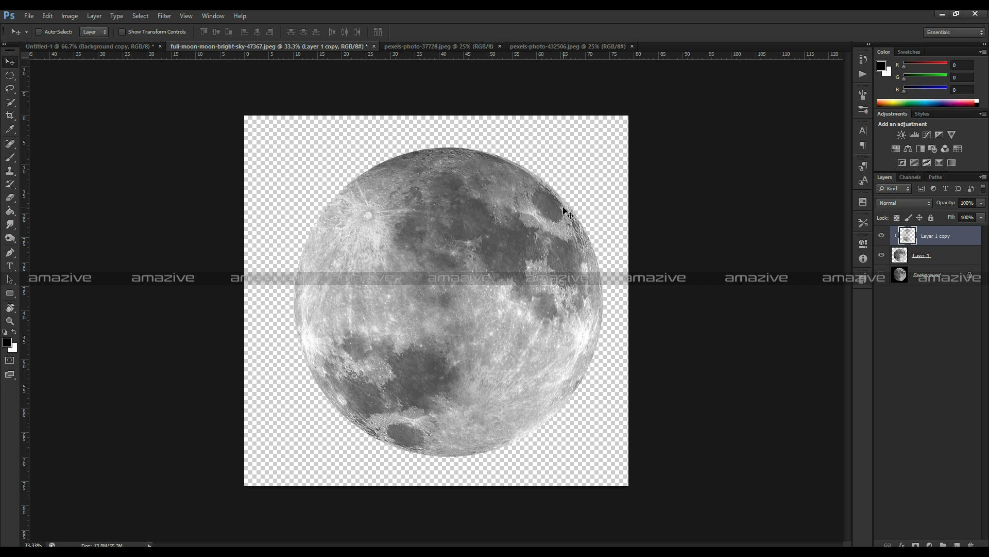
{"action": "key", "text": "e"}
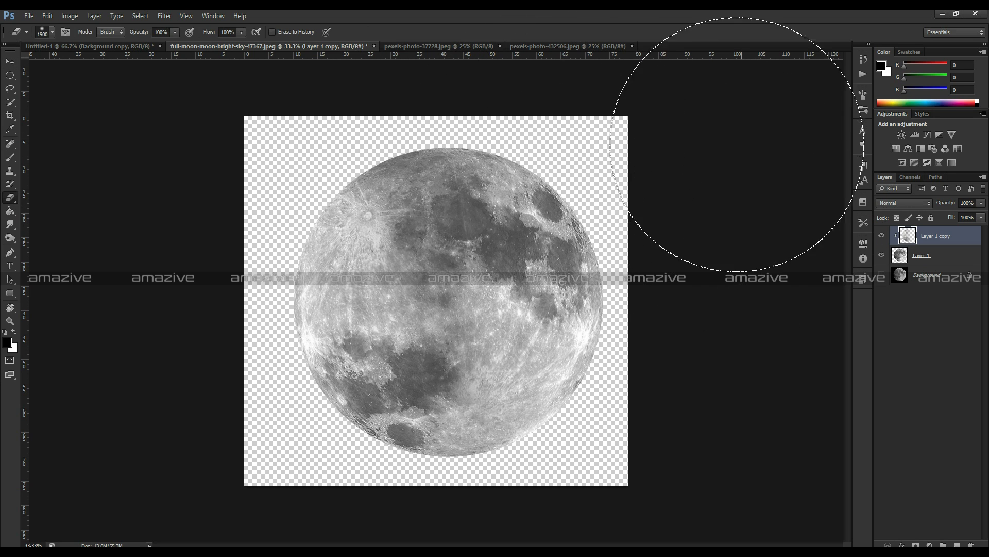
- Merge the two moon layers, drag the moon into Untitled-1, and close the moon file without saving
{"action": "key", "text": "v"}
{"action": "left_click", "coordinate": [938, 256], "text": "ctrl"}
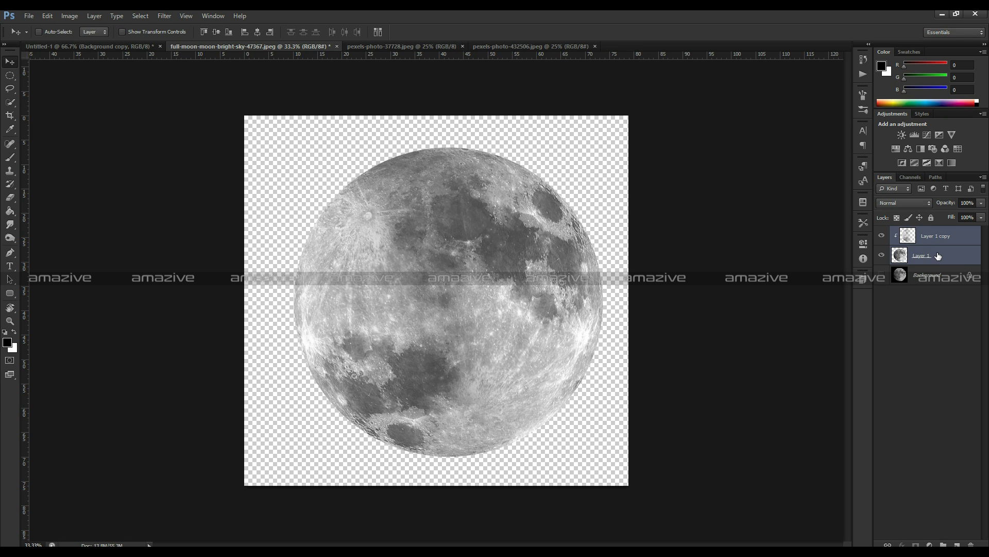
{"action": "key", "text": "ctrl+e"}
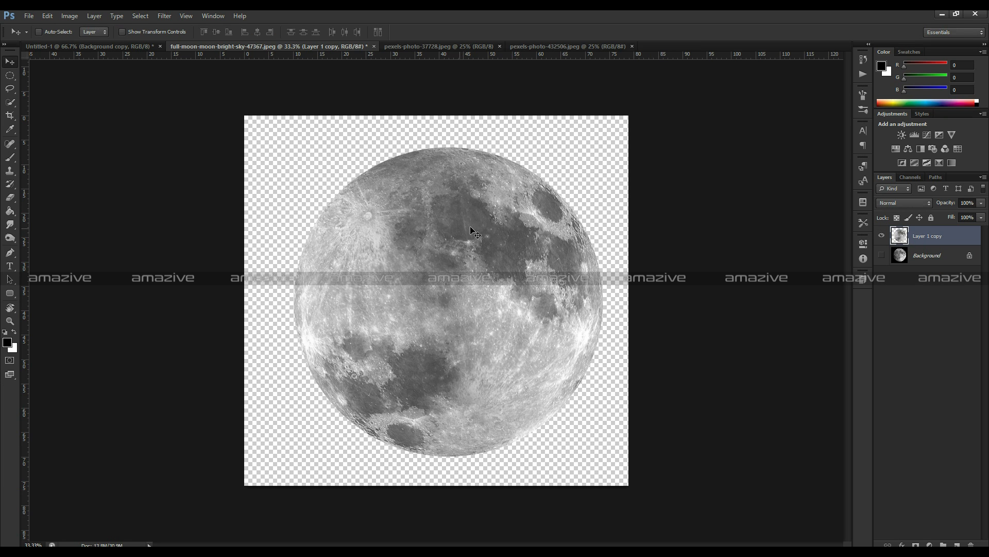
{"action": "mouse_move", "coordinate": [460, 215]}
{"action": "left_mouse_down"}
{"action": "mouse_move", "coordinate": [118, 46]}
{"action": "mouse_move", "coordinate": [357, 169]}
{"action": "left_mouse_up"}
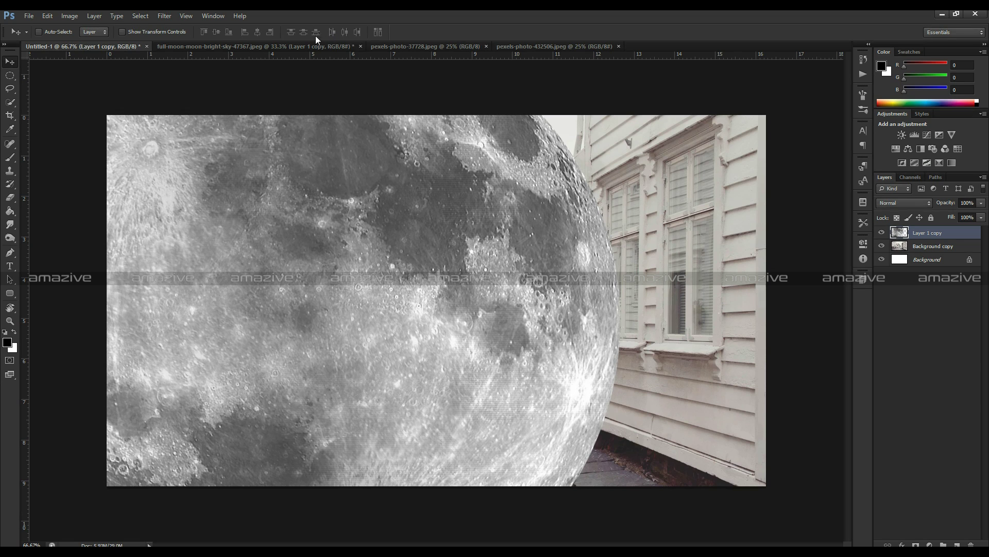
{"action": "left_click", "coordinate": [301, 45]}
{"action": "left_click", "coordinate": [361, 47]}
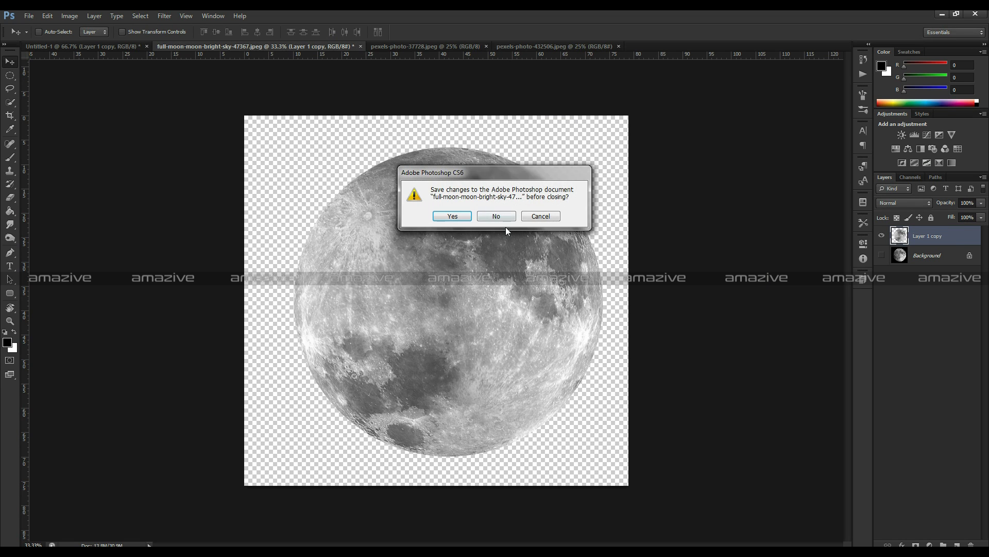
{"action": "left_click", "coordinate": [489, 215]}
- Duplicate the clouds layer into Untitled-1 and close the clouds photo
{"action": "left_click", "coordinate": [237, 47]}
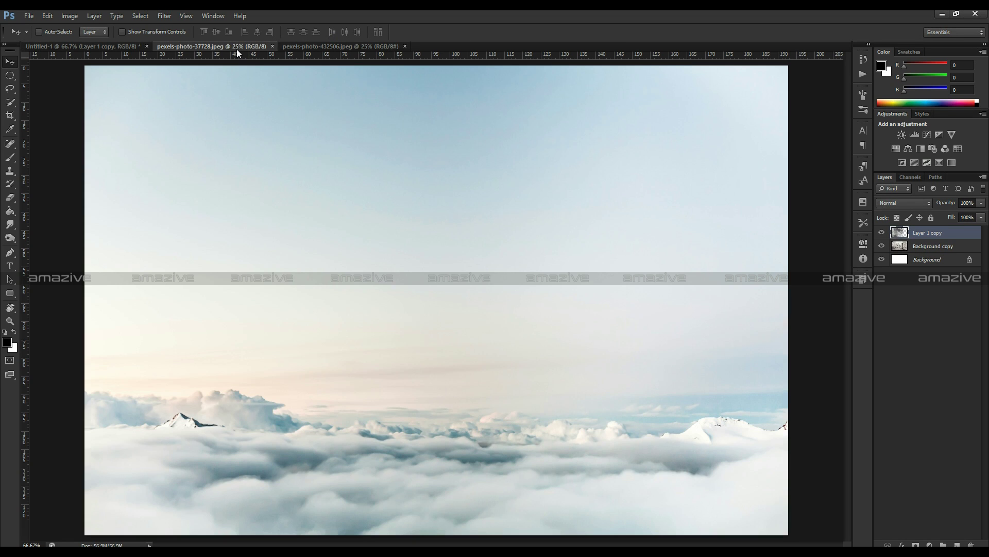
{"action": "right_click", "coordinate": [949, 232]}
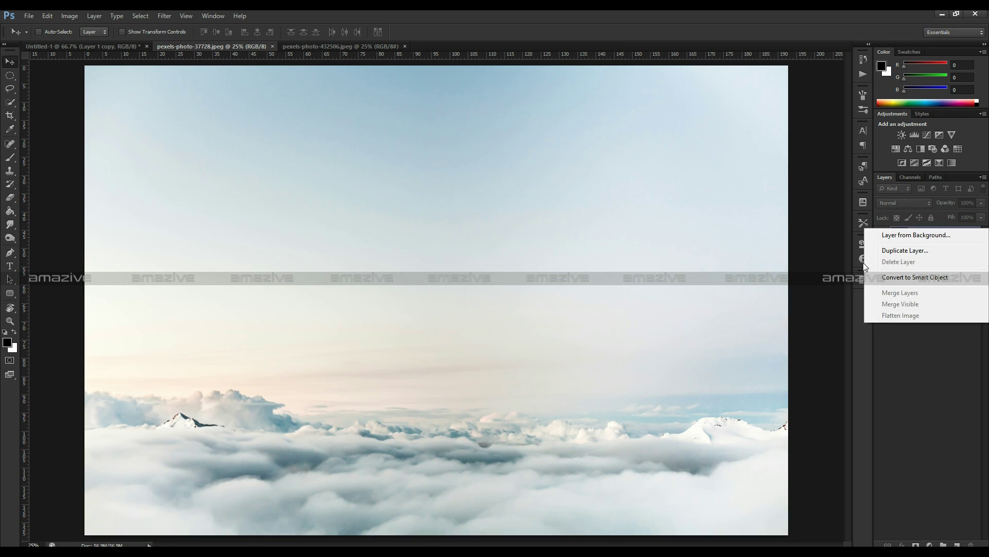
{"action": "left_click", "coordinate": [922, 261]}
{"action": "left_click", "coordinate": [517, 217]}
{"action": "left_click", "coordinate": [459, 229]}
{"action": "left_click", "coordinate": [601, 178]}
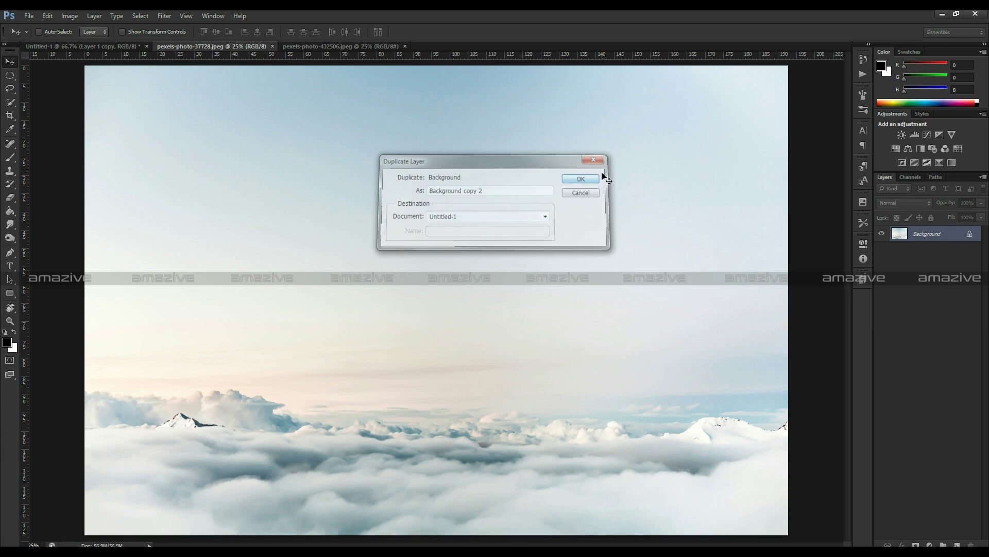
{"action": "left_click", "coordinate": [320, 43]}
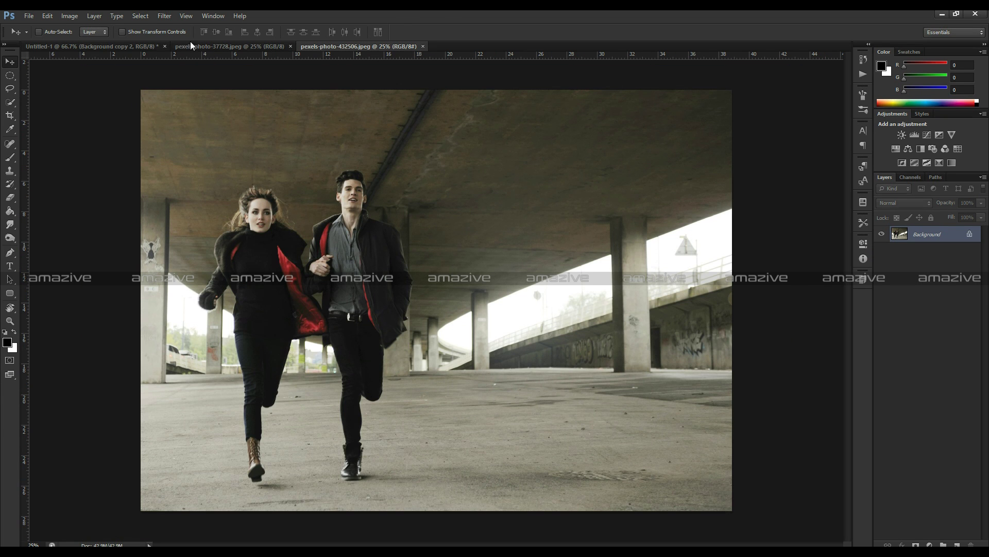
{"action": "left_click", "coordinate": [289, 46]}
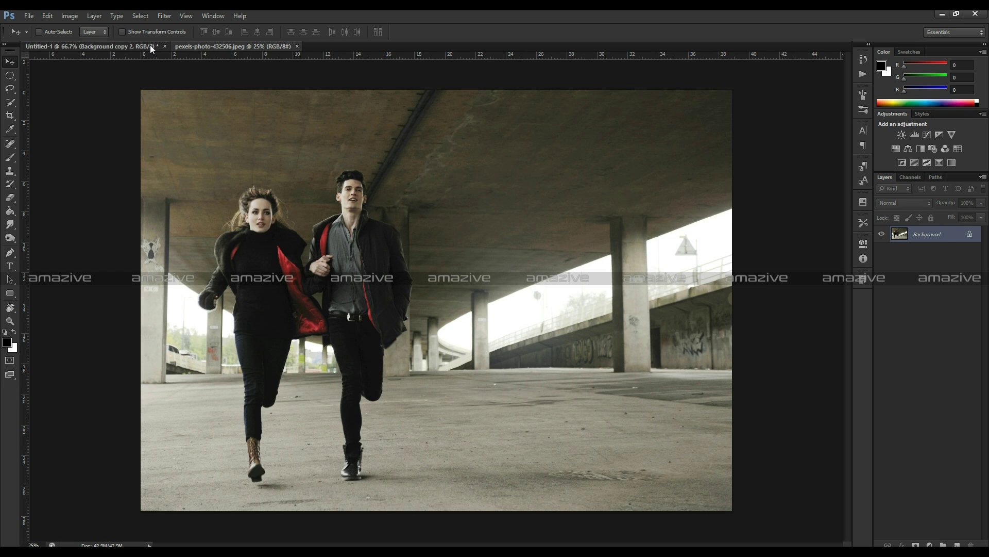
- Move the clouds layer beneath the street photo and hide the moon layer
{"action": "left_click", "coordinate": [150, 44]}
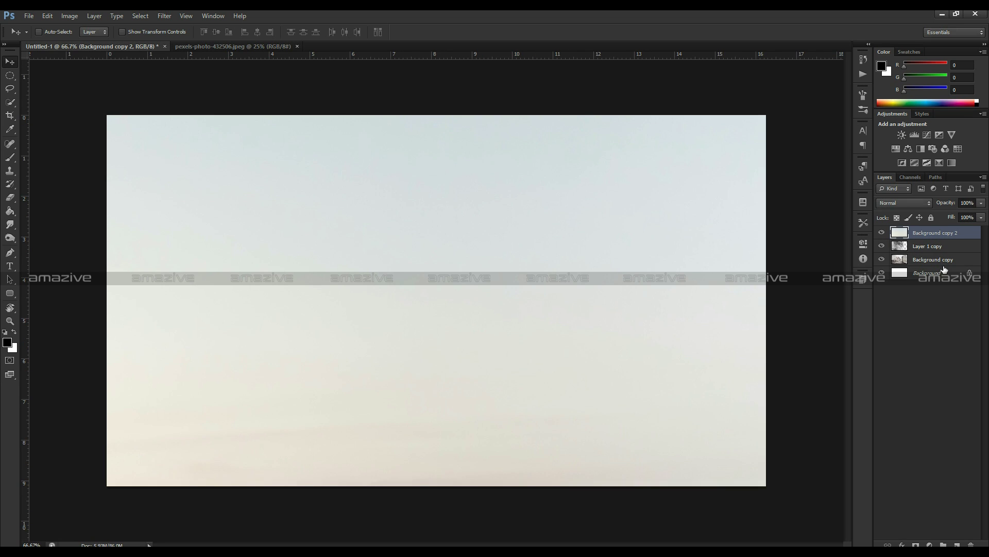
{"action": "left_click_drag", "start_coordinate": [949, 233], "coordinate": [950, 261]}
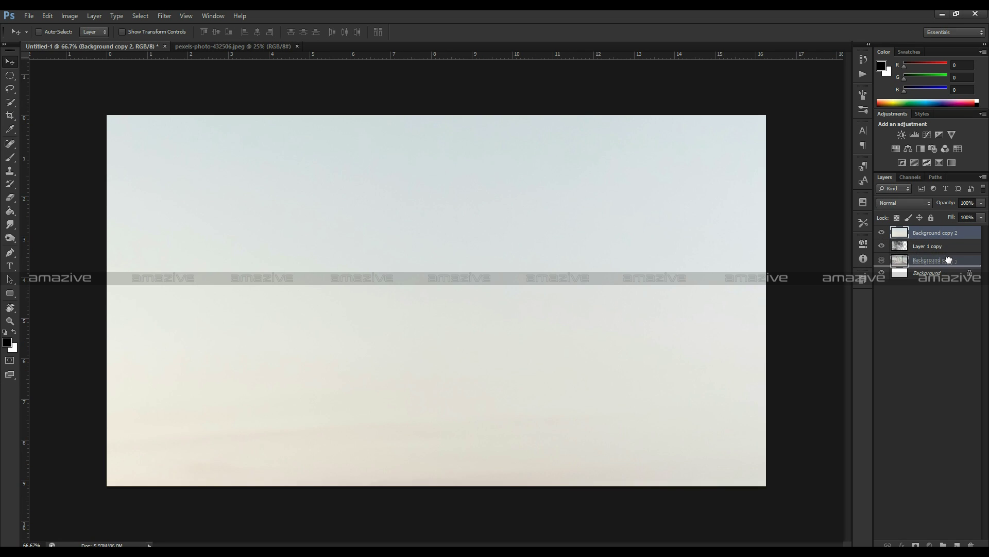
{"action": "left_click", "coordinate": [881, 233]}
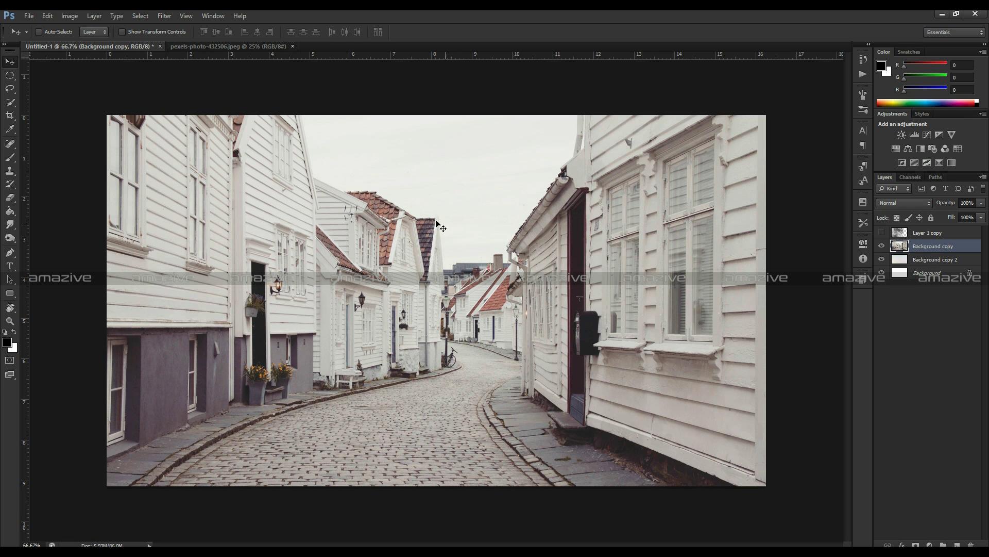
- Start a Pen path above the image and trace down the left house's roofline
{"action": "key", "text": "p"}
{"action": "scroll", "coordinate": [330, 170], "scroll_direction": "up", "scroll_amount": 3, "text": "alt"}
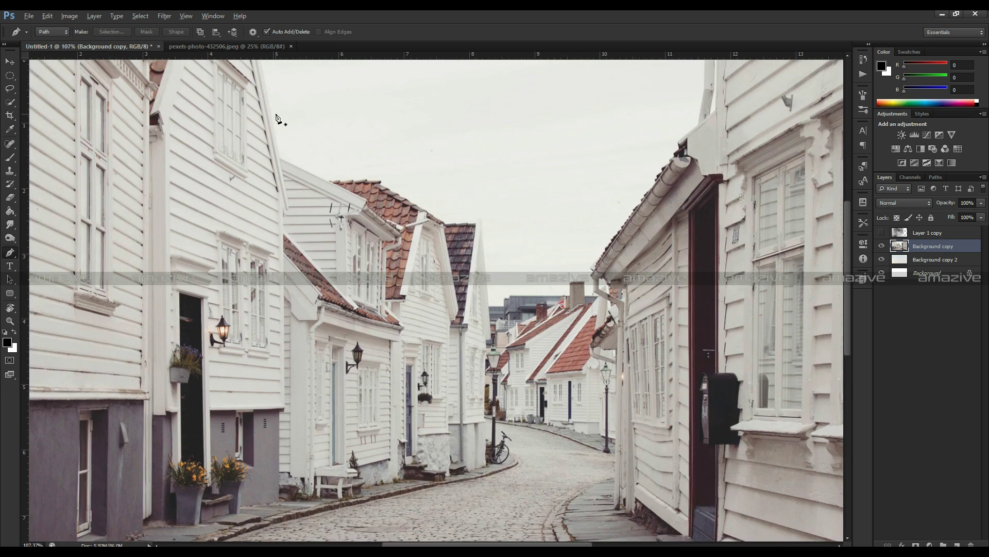
{"action": "scroll", "coordinate": [309, 149], "scroll_direction": "up", "scroll_amount": 3, "text": "alt"}
{"action": "scroll", "coordinate": [333, 232], "scroll_direction": "up", "scroll_amount": 5}
{"action": "scroll", "coordinate": [333, 232], "scroll_direction": "left", "scroll_amount": 3}
{"action": "left_click", "coordinate": [321, 167]}
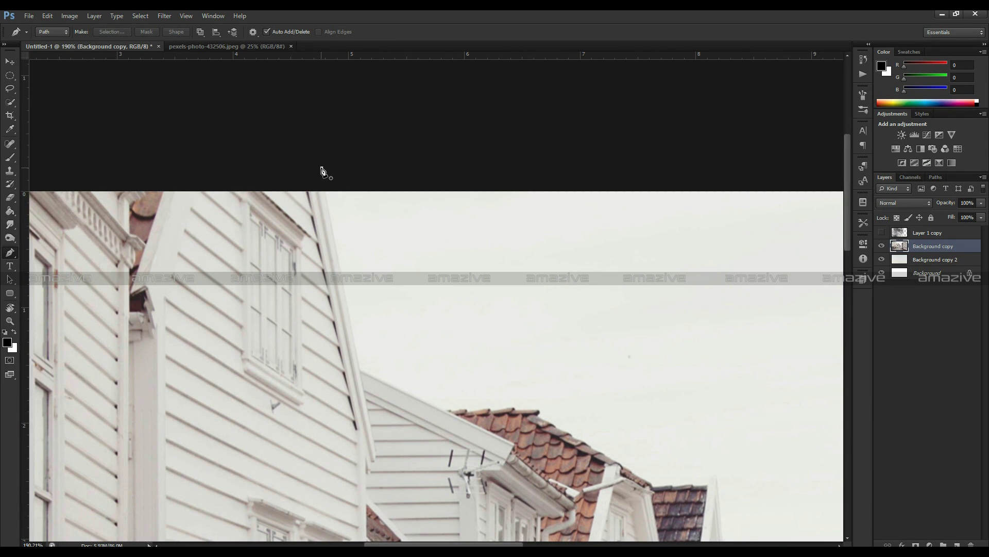
{"action": "left_click_drag", "start_coordinate": [321, 168], "coordinate": [323, 187]}
{"action": "left_click", "coordinate": [360, 370]}
{"action": "left_click", "coordinate": [448, 412]}
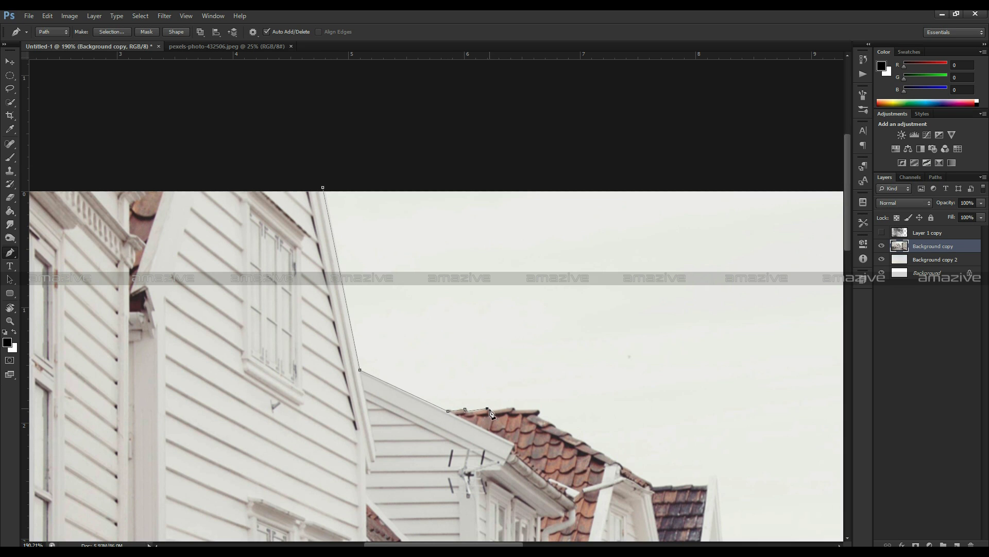
{"action": "left_click", "coordinate": [510, 407]}
{"action": "left_click", "coordinate": [538, 410]}
- Continue the path over the tiled roof peak, distant buildings and chimney
{"action": "left_click_drag", "start_coordinate": [592, 450], "coordinate": [469, 272]}
{"action": "left_click", "coordinate": [461, 260]}
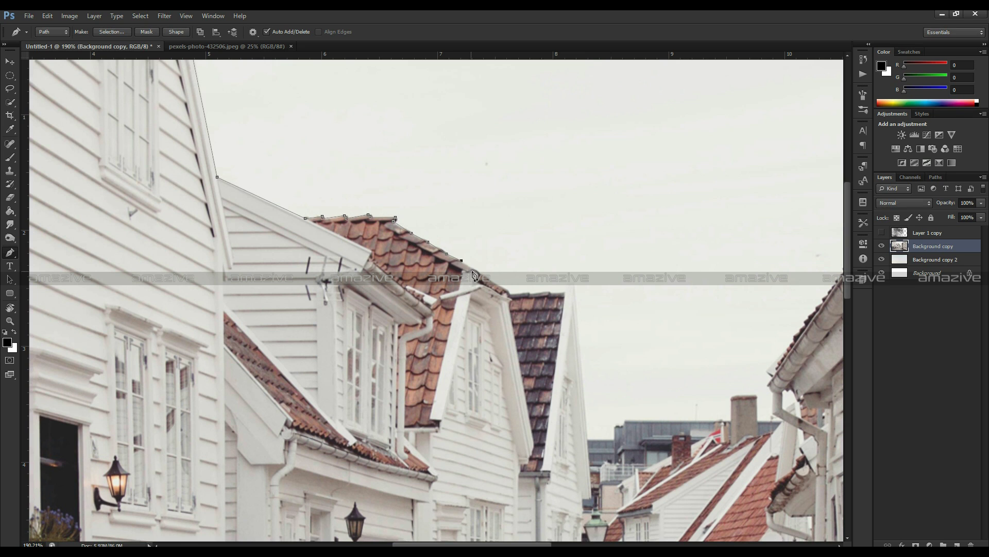
{"action": "left_click", "coordinate": [478, 274]}
{"action": "left_click", "coordinate": [509, 294]}
{"action": "left_click", "coordinate": [550, 295]}
{"action": "left_click", "coordinate": [587, 438]}
{"action": "left_click", "coordinate": [613, 433]}
{"action": "left_click", "coordinate": [614, 427]}
{"action": "left_click", "coordinate": [733, 420]}
{"action": "left_click", "coordinate": [735, 396]}
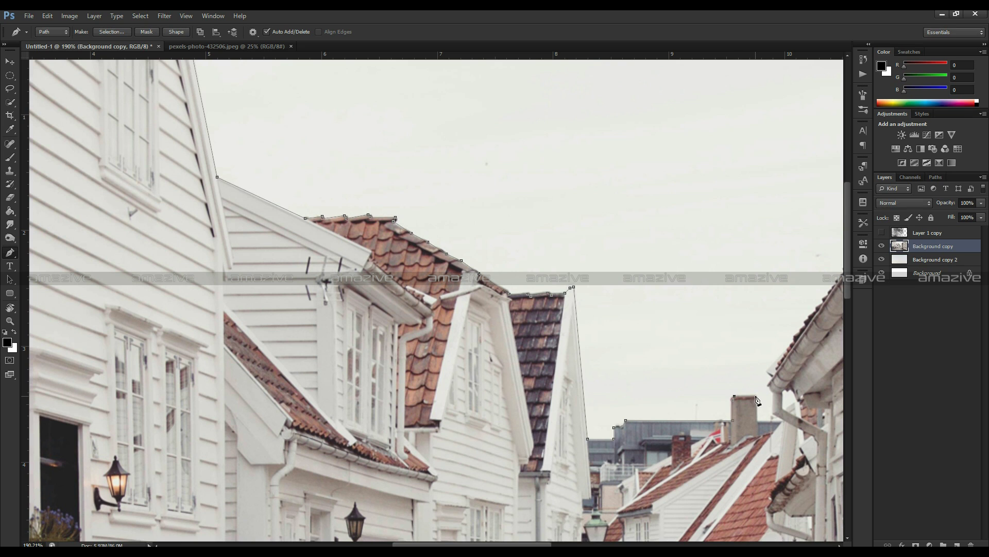
{"action": "left_click", "coordinate": [772, 420]}
- Trace the right-side gutter edge up past the roof corner to above the image top
{"action": "left_click_drag", "start_coordinate": [771, 340], "coordinate": [397, 427]}
{"action": "left_click", "coordinate": [393, 460]}
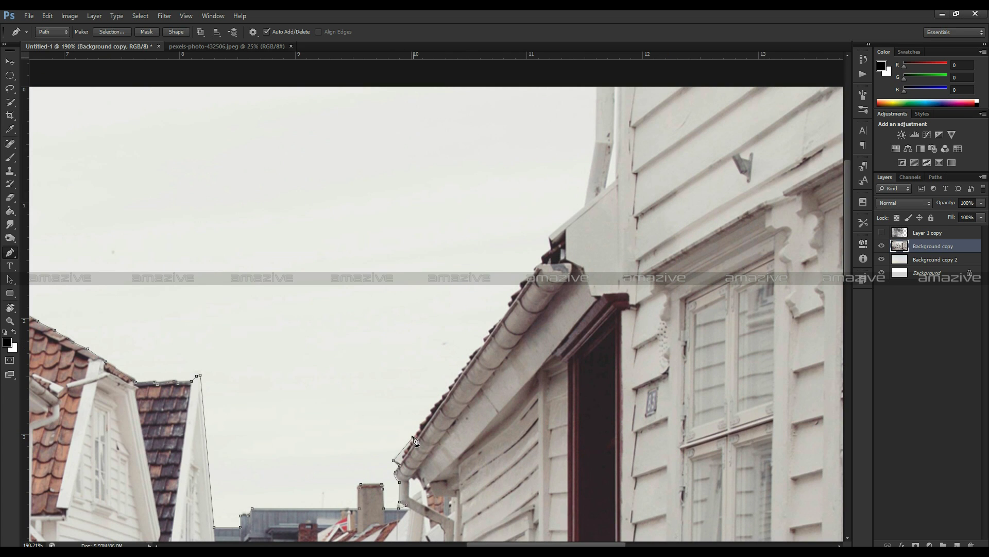
{"action": "left_click_drag", "start_coordinate": [420, 429], "coordinate": [427, 421]}
{"action": "left_click", "coordinate": [428, 420]}
{"action": "left_click", "coordinate": [432, 411]}
{"action": "left_click", "coordinate": [442, 395]}
{"action": "left_click", "coordinate": [451, 386]}
{"action": "left_click", "coordinate": [540, 266]}
{"action": "left_click", "coordinate": [541, 256]}
{"action": "left_click", "coordinate": [552, 250]}
{"action": "left_click", "coordinate": [585, 206]}
{"action": "scroll", "coordinate": [572, 289], "scroll_direction": "up", "scroll_amount": 3}
{"action": "left_click", "coordinate": [571, 308]}
{"action": "left_click", "coordinate": [571, 215]}
{"action": "scroll", "coordinate": [562, 268], "scroll_direction": "down", "scroll_amount": 5}
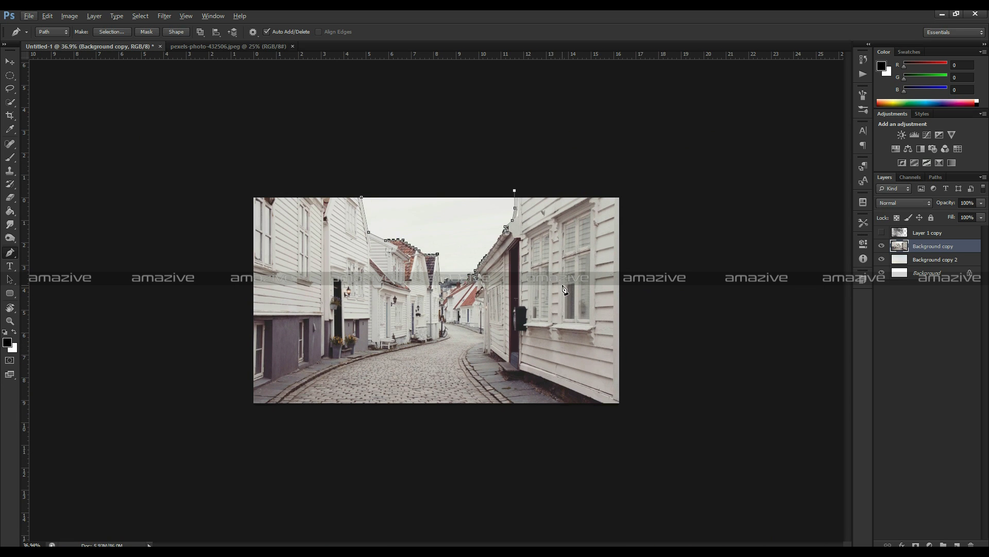
- Close the sky outline on its first anchor
{"action": "left_click", "coordinate": [361, 199]}
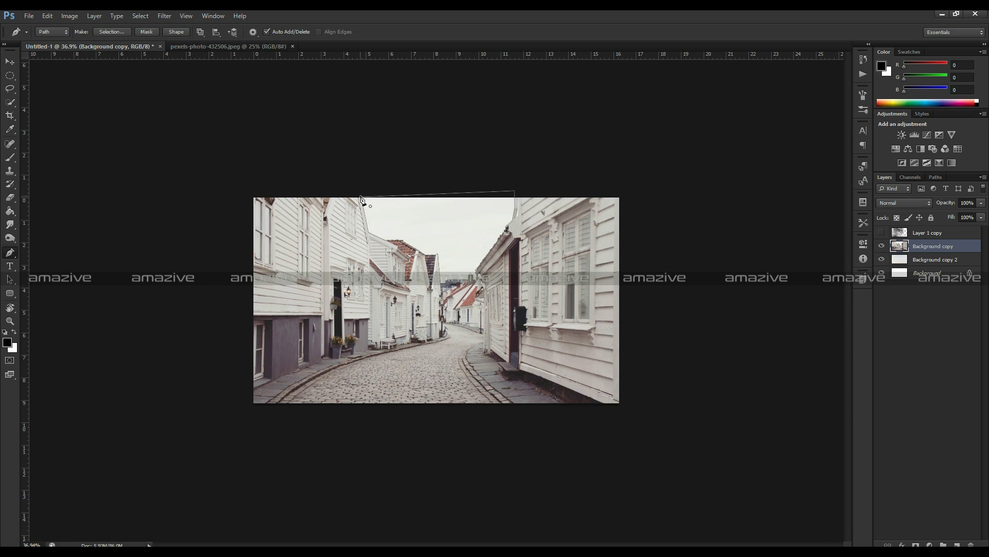
{"action": "scroll", "coordinate": [316, 458], "scroll_direction": "up", "scroll_amount": 1}
{"action": "scroll", "coordinate": [315, 459], "scroll_direction": "up", "scroll_amount": 2}
{"action": "scroll", "coordinate": [354, 445], "scroll_direction": "up", "scroll_amount": 2}
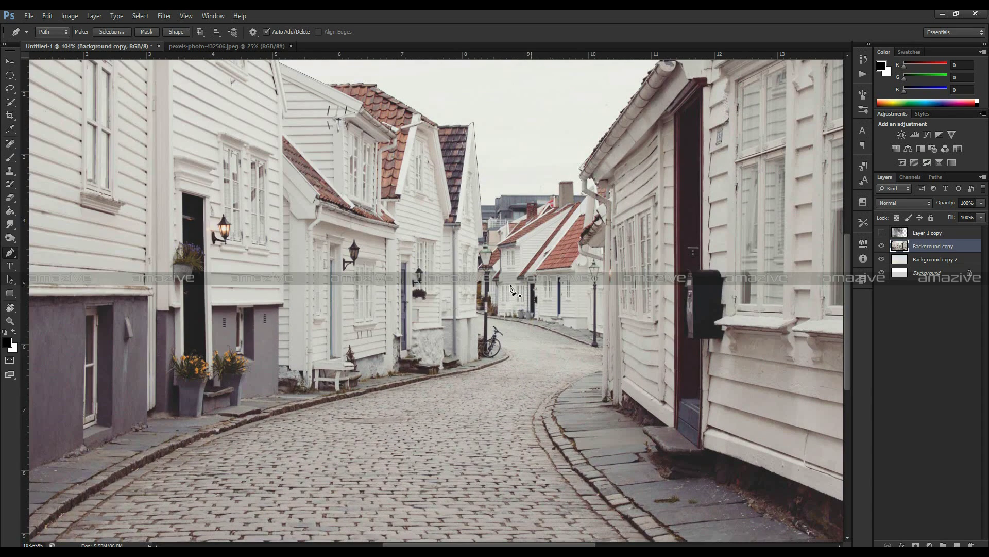
{"action": "scroll", "coordinate": [513, 291], "scroll_direction": "up", "scroll_amount": 2}
{"action": "scroll", "coordinate": [513, 291], "scroll_direction": "up", "scroll_amount": 2}
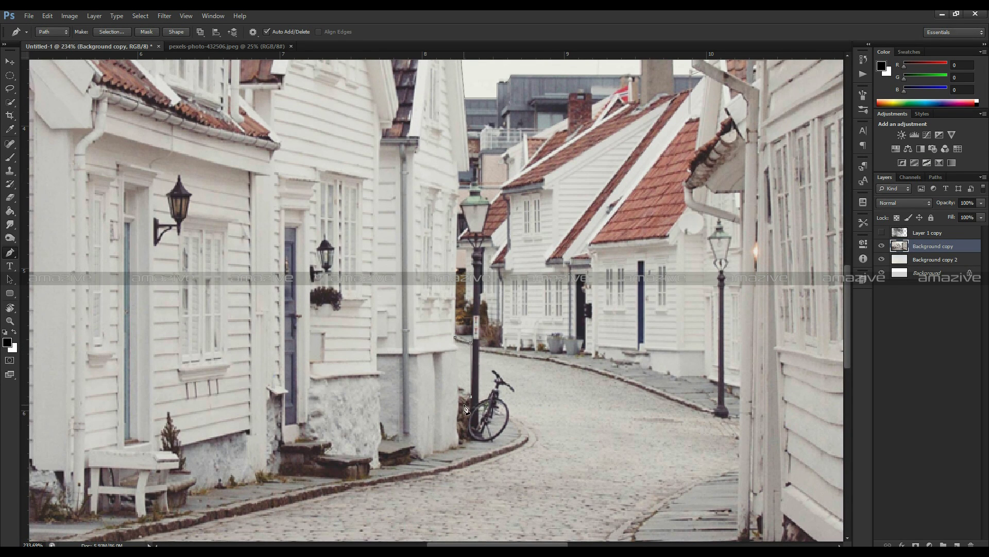
- Trace the path along the curb down to the lamp post base with curved anchors
{"action": "left_click_drag", "start_coordinate": [457, 351], "coordinate": [459, 349]}
{"action": "left_click", "coordinate": [457, 339]}
{"action": "left_click", "coordinate": [479, 351]}
{"action": "left_click_drag", "start_coordinate": [571, 354], "coordinate": [556, 365]}
{"action": "left_click", "coordinate": [714, 412]}
{"action": "left_click_drag", "start_coordinate": [717, 417], "coordinate": [701, 306]}
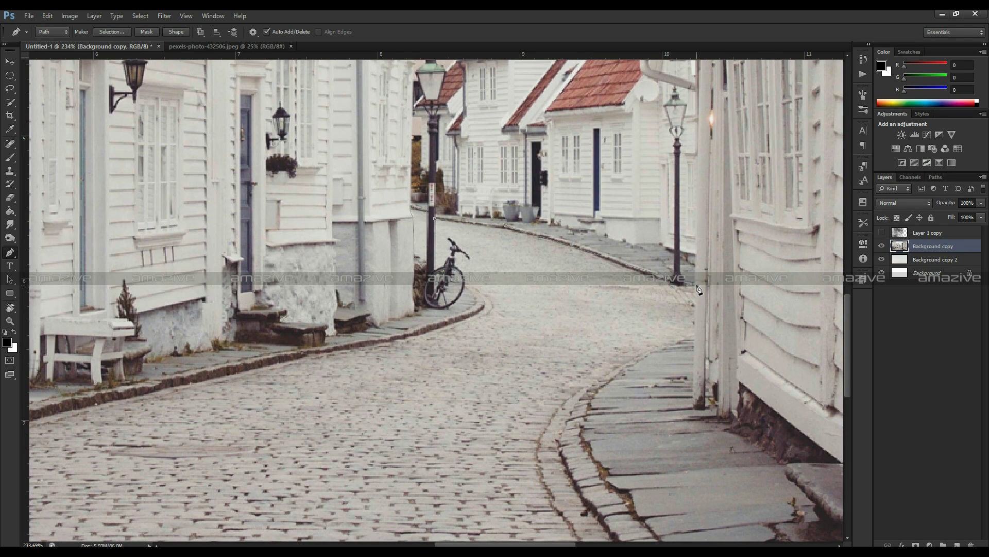
{"action": "left_click", "coordinate": [676, 286]}
{"action": "left_click", "coordinate": [691, 286], "text": "ctrl"}
- Continue the outline along the right curb, undoing a misplaced curved anchor
{"action": "scroll", "coordinate": [618, 457], "scroll_direction": "down", "scroll_amount": 1}
{"action": "scroll", "coordinate": [646, 460], "scroll_direction": "down", "scroll_amount": 2}
{"action": "scroll", "coordinate": [580, 287], "scroll_direction": "down", "scroll_amount": 2}
{"action": "scroll", "coordinate": [580, 287], "scroll_direction": "down", "scroll_amount": 2}
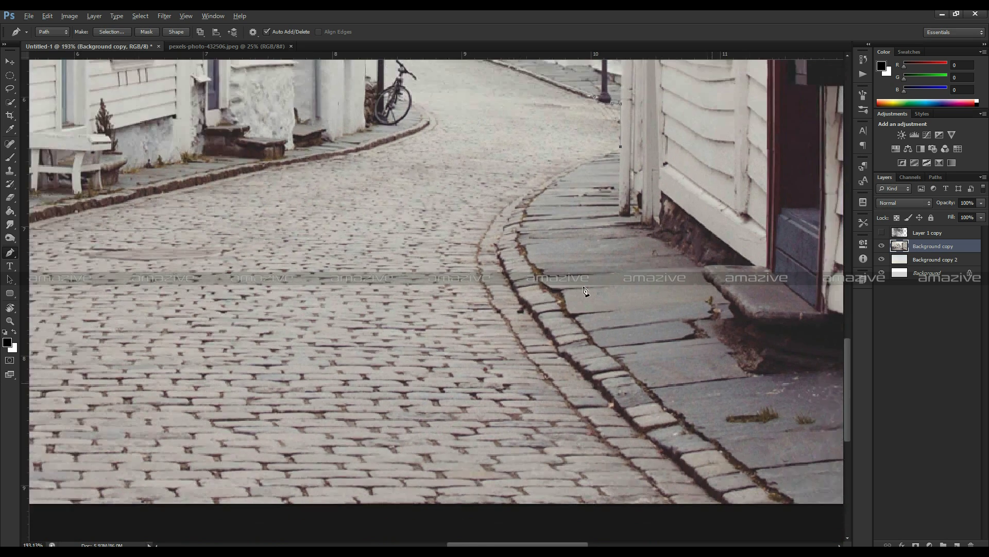
{"action": "scroll", "coordinate": [580, 287], "scroll_direction": "down", "scroll_amount": 2}
{"action": "scroll", "coordinate": [581, 287], "scroll_direction": "down", "scroll_amount": 2}
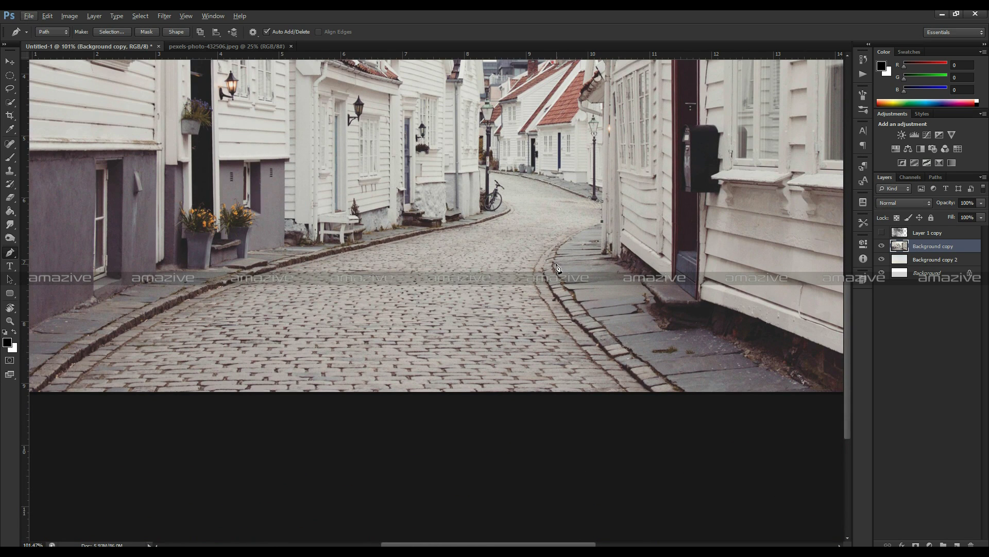
{"action": "left_click_drag", "start_coordinate": [559, 268], "coordinate": [554, 291]}
{"action": "mouse_move", "coordinate": [766, 433]}
{"action": "left_mouse_down"}
{"action": "mouse_move", "coordinate": [849, 473]}
{"action": "mouse_move", "coordinate": [798, 522]}
{"action": "mouse_move", "coordinate": [829, 530]}
{"action": "left_mouse_up"}
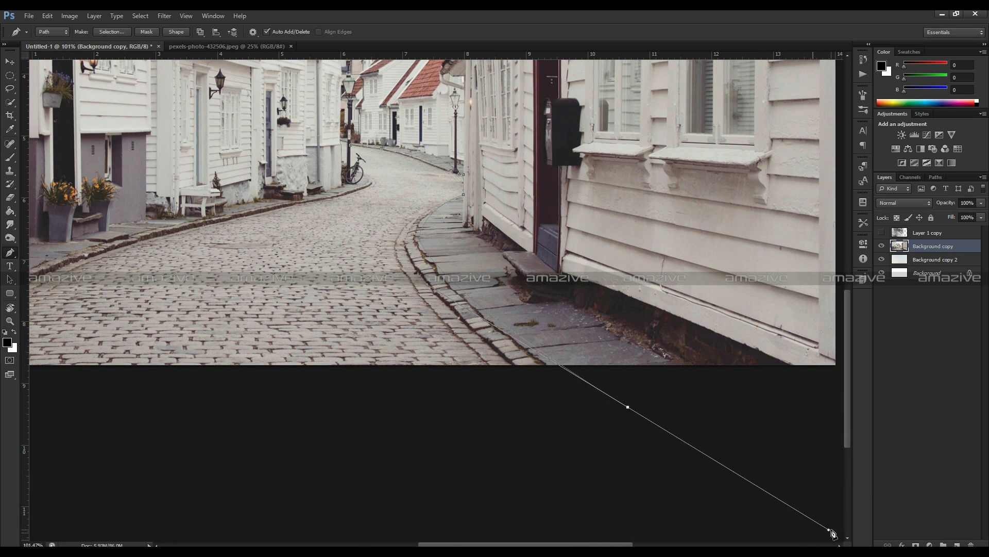
{"action": "key", "text": "ctrl+z"}
- Add anchors along the right curb and corner points below the image's bottom edge
{"action": "left_click", "coordinate": [623, 399]}
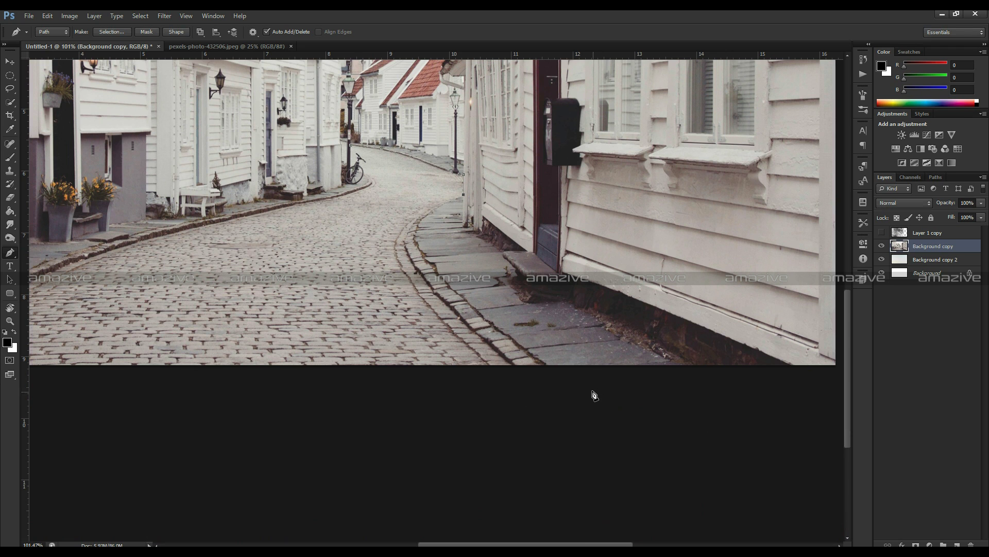
{"action": "scroll", "coordinate": [824, 510], "scroll_direction": "right", "scroll_amount": 3}
{"action": "left_click", "coordinate": [810, 514]}
{"action": "mouse_move", "coordinate": [811, 524]}
{"action": "left_mouse_down"}
{"action": "mouse_move", "coordinate": [811, 487]}
{"action": "mouse_move", "coordinate": [821, 477]}
{"action": "left_mouse_up"}
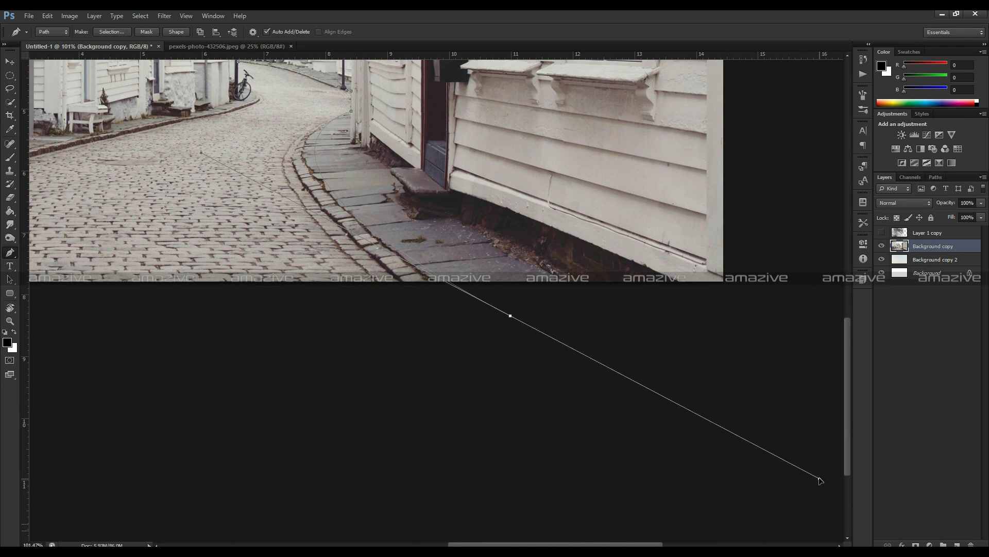
{"action": "left_click", "coordinate": [510, 316], "text": "alt"}
- Add curved anchors below the bottom-left corner, adjusting their handles
{"action": "left_click_drag", "start_coordinate": [432, 307], "coordinate": [738, 342]}
{"action": "left_click_drag", "start_coordinate": [255, 355], "coordinate": [261, 340]}
{"action": "scroll", "coordinate": [309, 342], "scroll_direction": "down", "scroll_amount": 2}
{"action": "scroll", "coordinate": [362, 342], "scroll_direction": "down", "scroll_amount": 1}
{"action": "scroll", "coordinate": [362, 342], "scroll_direction": "up", "scroll_amount": 1}
{"action": "scroll", "coordinate": [391, 361], "scroll_direction": "up", "scroll_amount": 1}
{"action": "left_click_drag", "start_coordinate": [413, 381], "coordinate": [553, 368]}
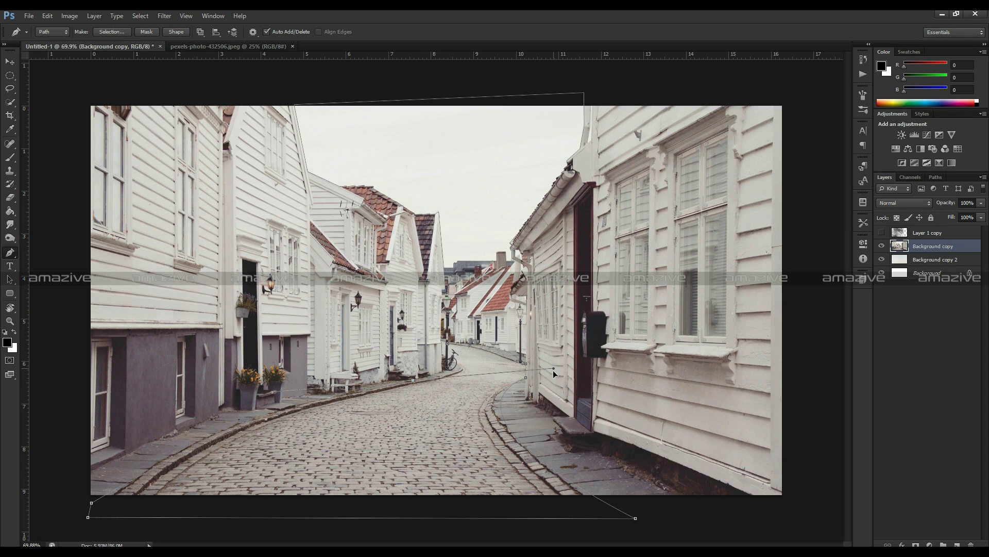
{"action": "left_click_drag", "start_coordinate": [553, 371], "coordinate": [588, 362]}
{"action": "mouse_move", "coordinate": [420, 376]}
{"action": "left_mouse_down"}
{"action": "mouse_move", "coordinate": [406, 390]}
{"action": "mouse_move", "coordinate": [422, 390]}
{"action": "left_mouse_up"}
- Add a curved anchor along the left curb by the bicycle
{"action": "scroll", "coordinate": [437, 381], "scroll_direction": "up", "scroll_amount": 3}
{"action": "scroll", "coordinate": [437, 381], "scroll_direction": "up", "scroll_amount": 3}
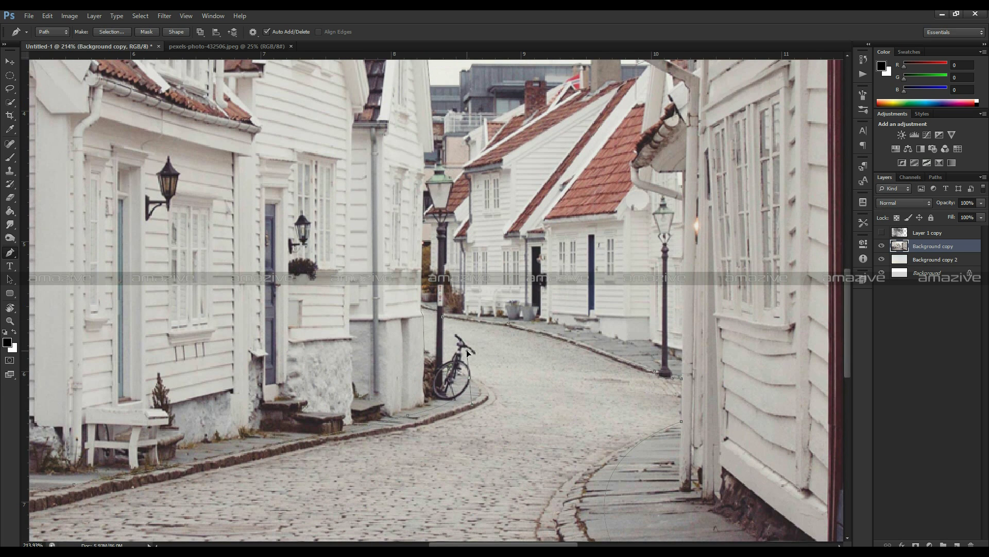
{"action": "left_click_drag", "start_coordinate": [469, 388], "coordinate": [465, 372]}
{"action": "scroll", "coordinate": [480, 395], "scroll_direction": "down", "scroll_amount": 5}
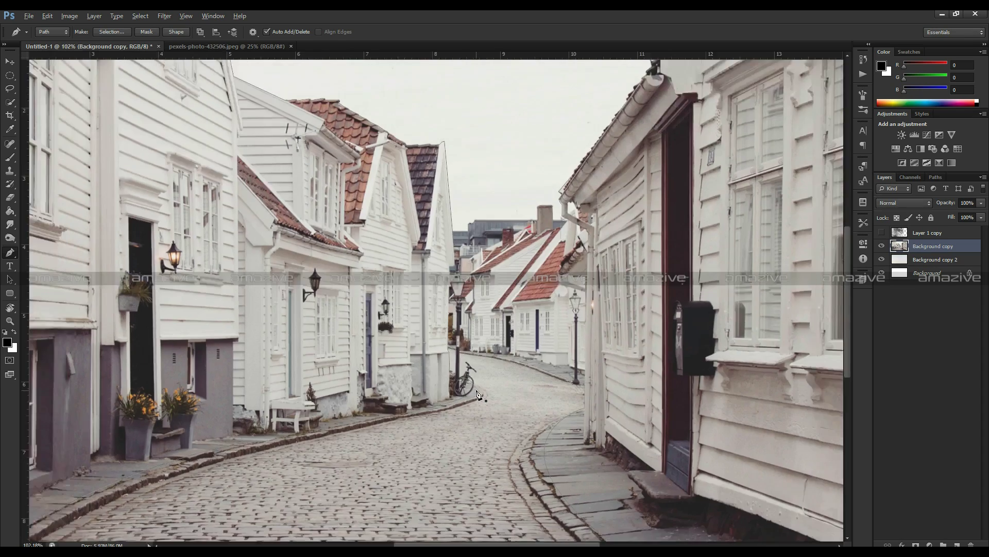
{"action": "scroll", "coordinate": [481, 396], "scroll_direction": "down", "scroll_amount": 1}
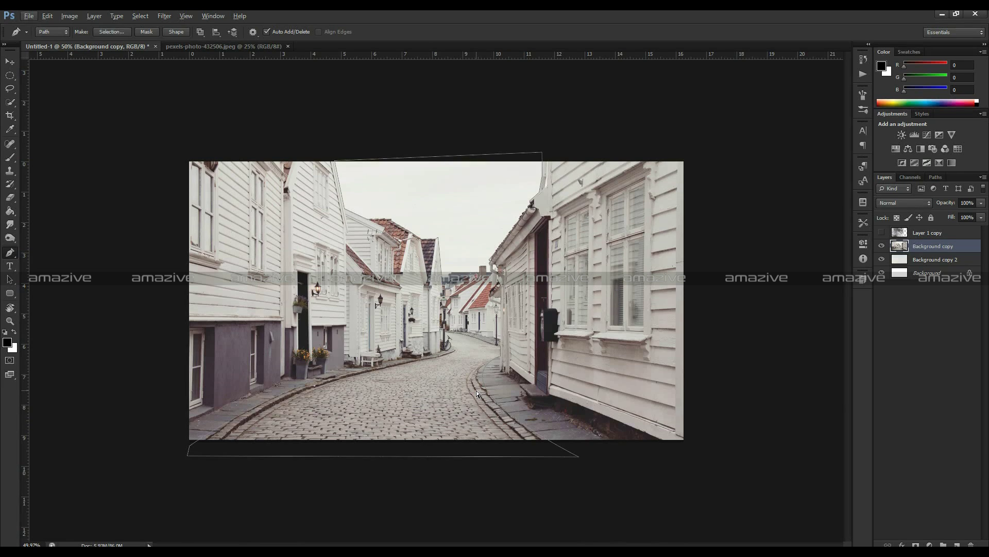
- Convert the closed path to a selection and mask the road out of the street layer
{"action": "right_click", "coordinate": [477, 394]}
{"action": "key", "text": "Return"}
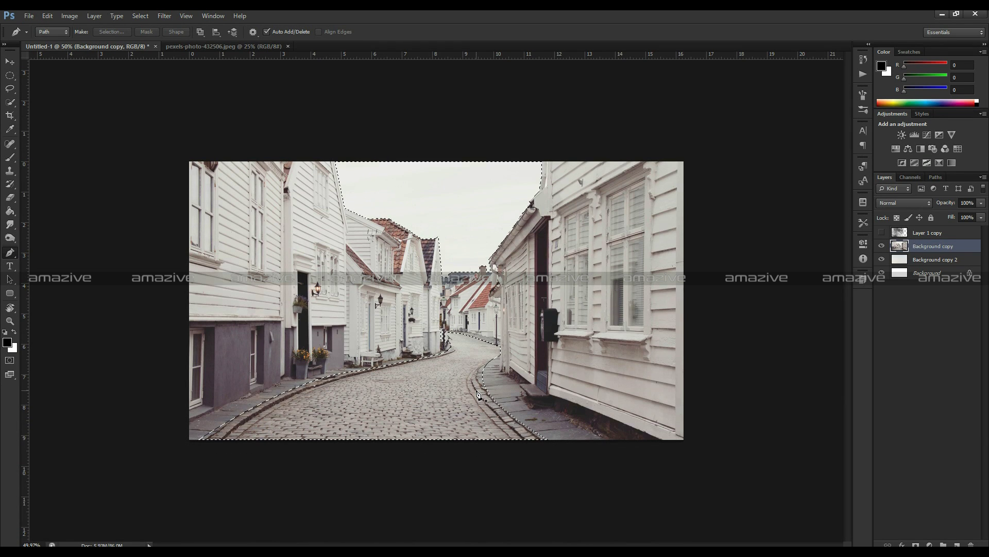
{"action": "key", "text": "ctrl+shift+m"}
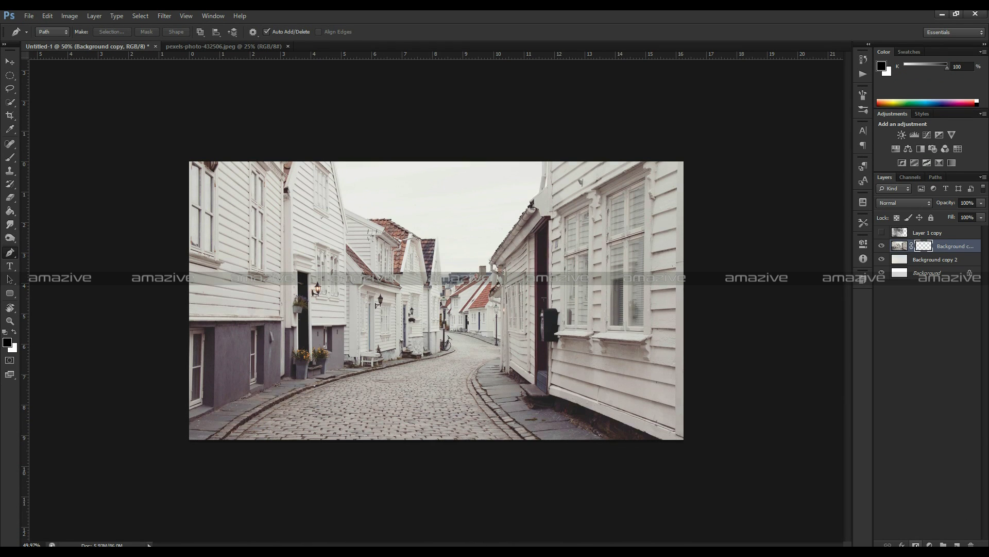
{"action": "key", "text": "ctrl+z"}
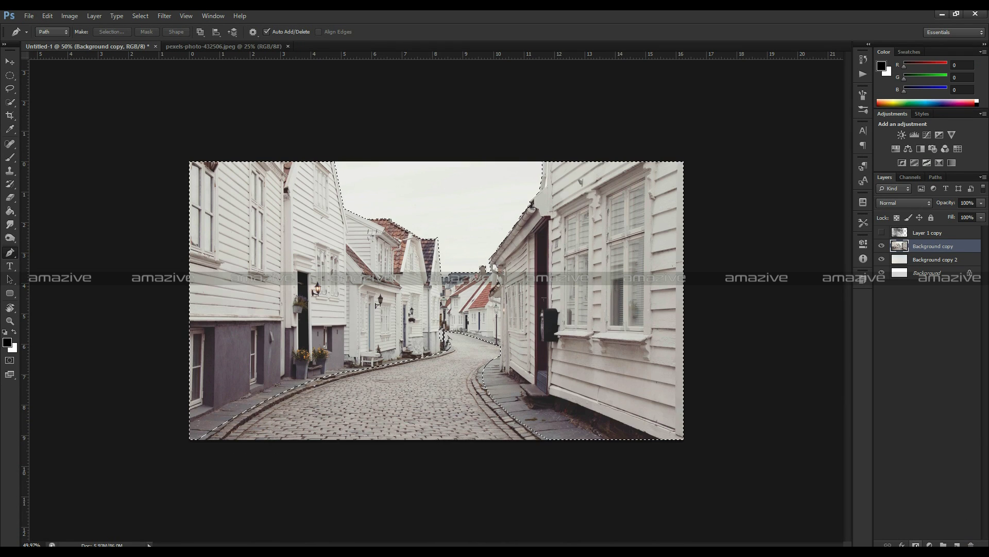
{"action": "key", "text": "ctrl+shift+i"}
{"action": "key", "text": "ctrl+shift+m"}
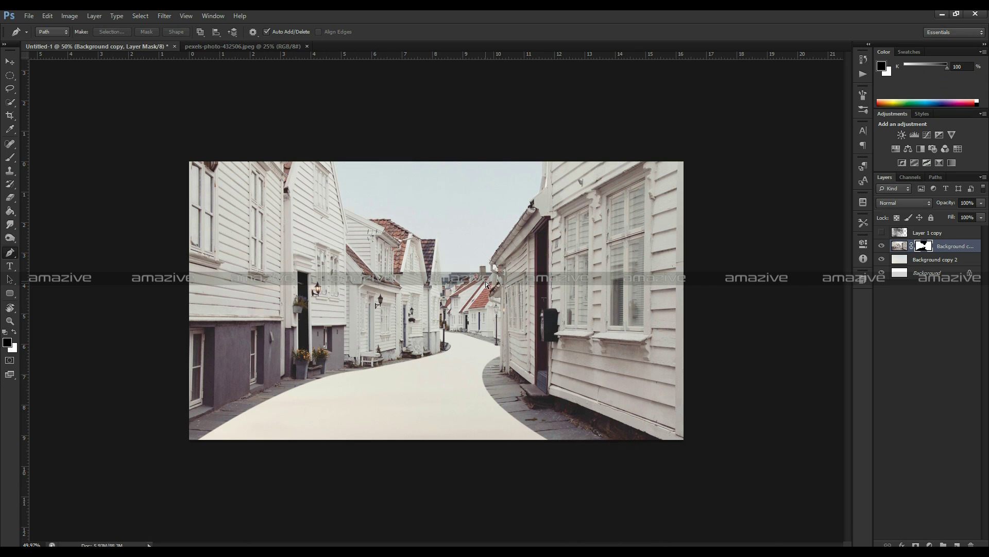
- Show the Background copy 2 cloud layer beneath the masked road
{"action": "key", "text": "v"}
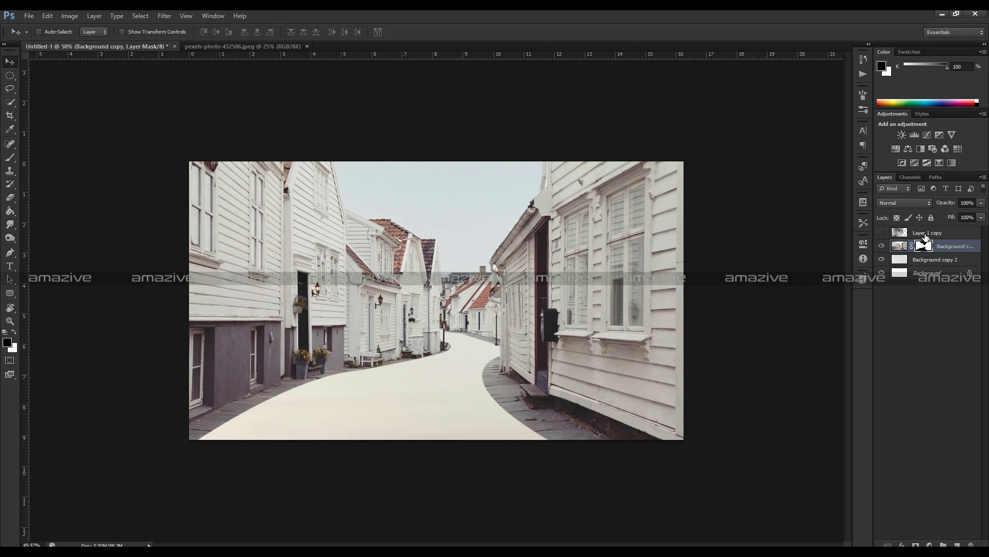
{"action": "left_click", "coordinate": [932, 261]}
{"action": "left_click", "coordinate": [881, 258]}
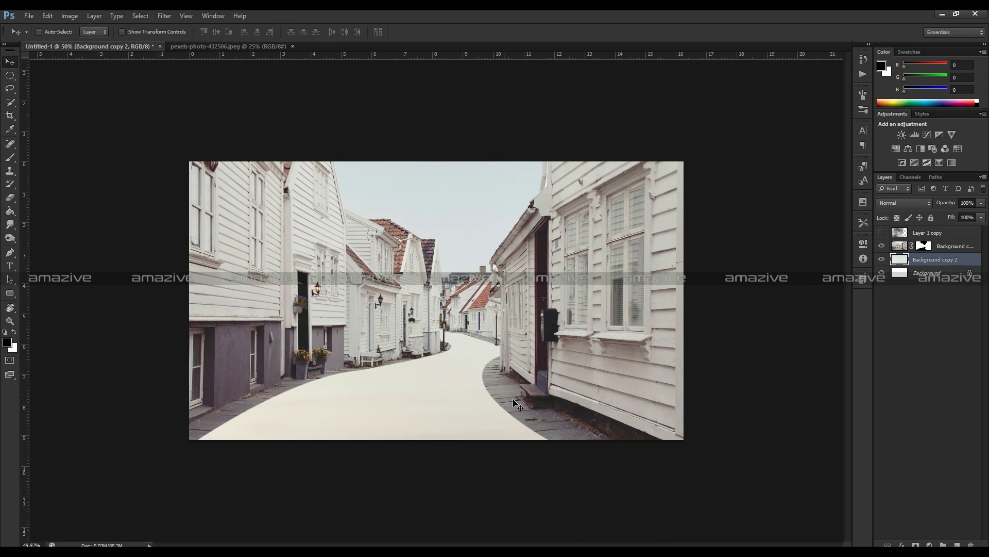
{"action": "left_click_drag", "start_coordinate": [515, 405], "coordinate": [489, 383]}
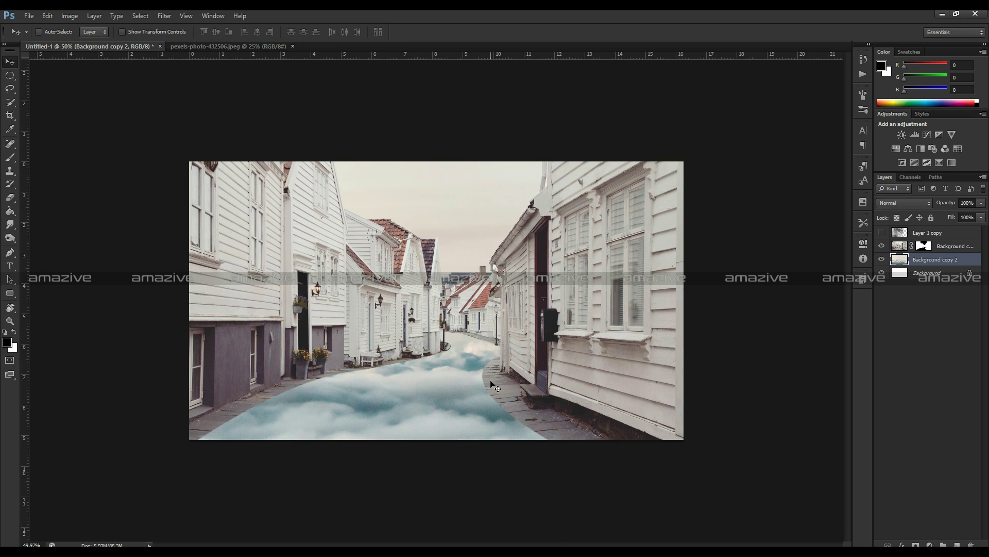
- Scale the clouds to about 42% and position them within the road
{"action": "key", "text": "ctrl+t"}
{"action": "key", "text": "ctrl+0"}
{"action": "mouse_move", "coordinate": [664, 93]}
{"action": "left_mouse_down"}
{"action": "mouse_move", "coordinate": [522, 202]}
{"action": "mouse_move", "coordinate": [521, 258]}
{"action": "left_mouse_up"}
{"action": "key", "text": "ctrl+0"}
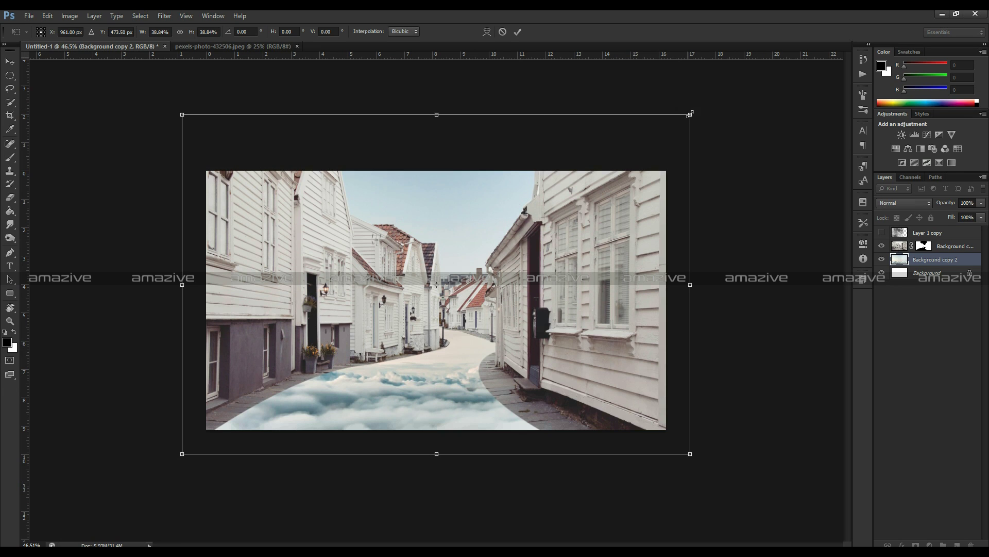
{"action": "left_click_drag", "start_coordinate": [691, 113], "coordinate": [711, 100]}
{"action": "left_click", "coordinate": [518, 33]}
{"action": "left_click_drag", "start_coordinate": [482, 366], "coordinate": [479, 355]}
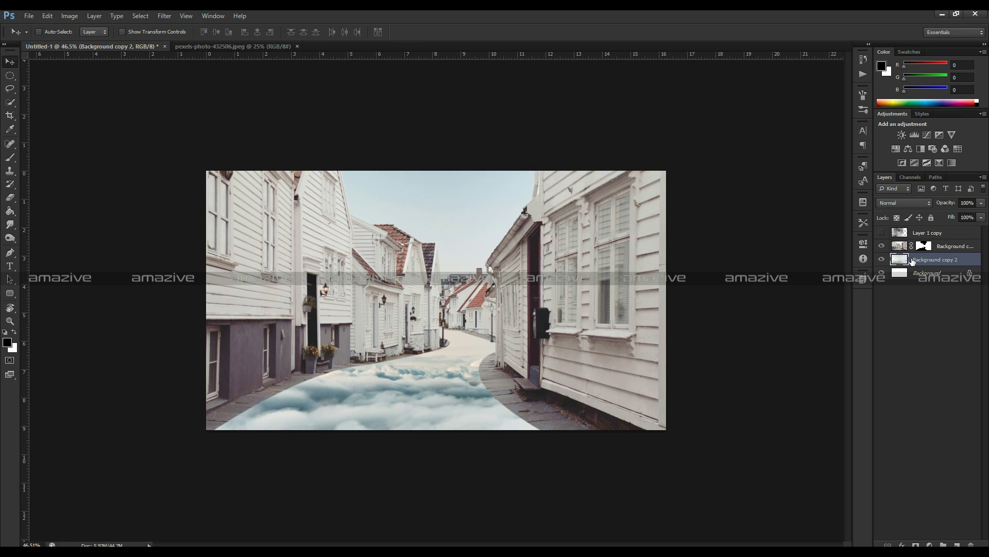
- Show and shrink the moon, then move its layer beneath the houses
{"action": "left_click", "coordinate": [881, 234]}
{"action": "left_click", "coordinate": [927, 232]}
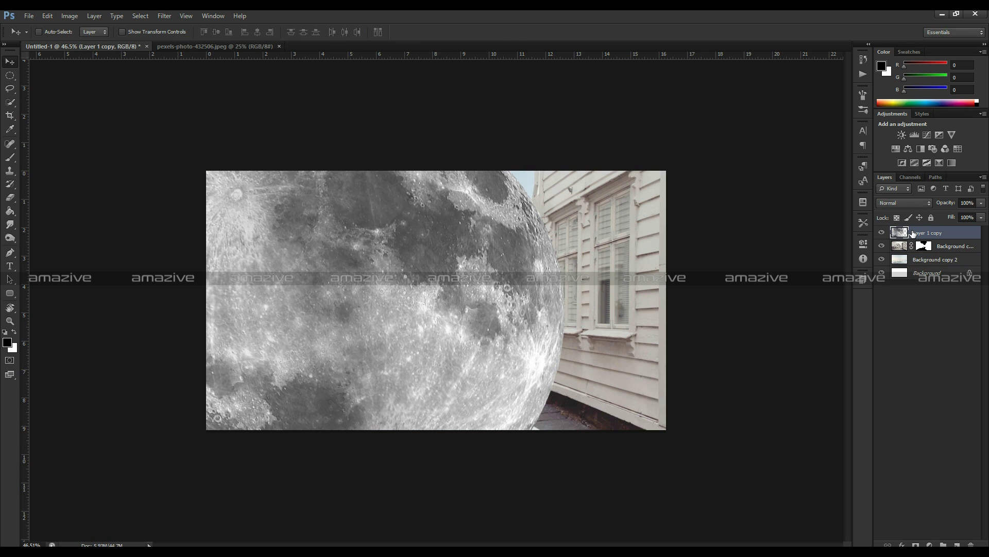
{"action": "key", "text": "ctrl+t"}
{"action": "mouse_move", "coordinate": [567, 95]}
{"action": "left_mouse_down"}
{"action": "mouse_move", "coordinate": [442, 269]}
{"action": "mouse_move", "coordinate": [570, 161]}
{"action": "mouse_move", "coordinate": [609, 229]}
{"action": "mouse_move", "coordinate": [622, 297]}
{"action": "left_mouse_up"}
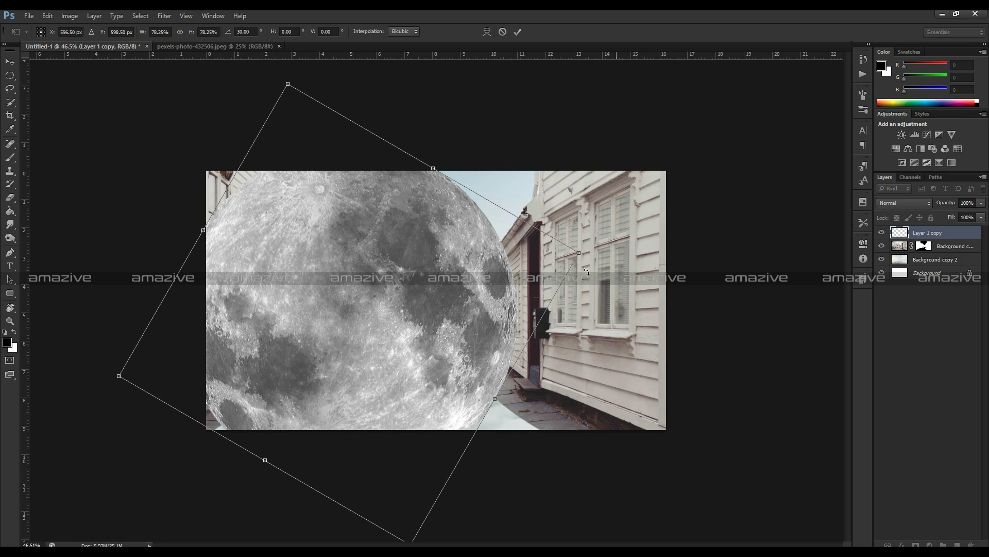
{"action": "left_click_drag", "start_coordinate": [324, 416], "coordinate": [426, 219]}
{"action": "key", "text": "Return"}
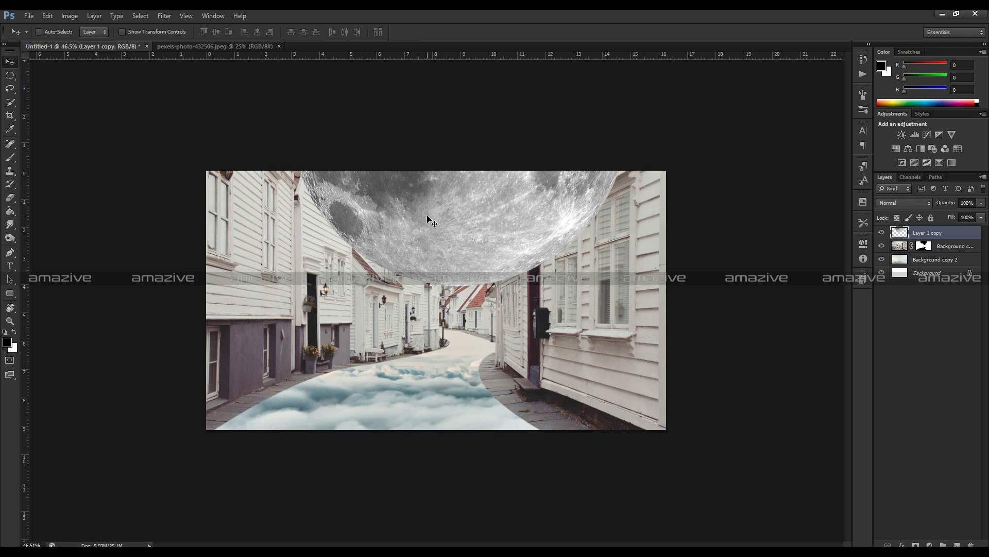
{"action": "left_click_drag", "start_coordinate": [944, 238], "coordinate": [943, 252]}
{"action": "mouse_move", "coordinate": [539, 247]}
{"action": "left_mouse_down"}
{"action": "mouse_move", "coordinate": [538, 217]}
{"action": "mouse_move", "coordinate": [506, 211]}
{"action": "left_mouse_up"}
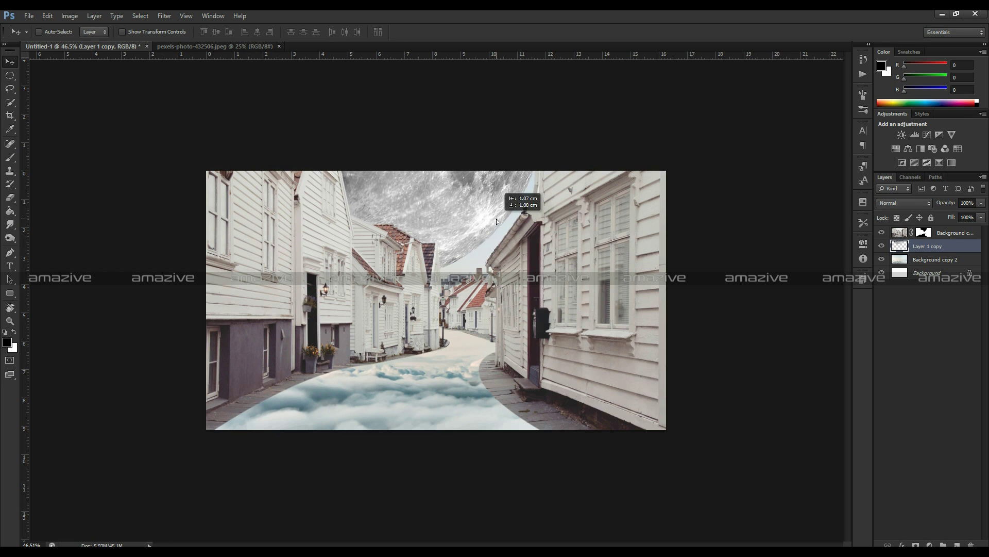
{"action": "left_click_drag", "start_coordinate": [506, 211], "coordinate": [491, 256]}
- Rescale the moon to about 46% and centre it between the rooftops
{"action": "key", "text": "ctrl+t"}
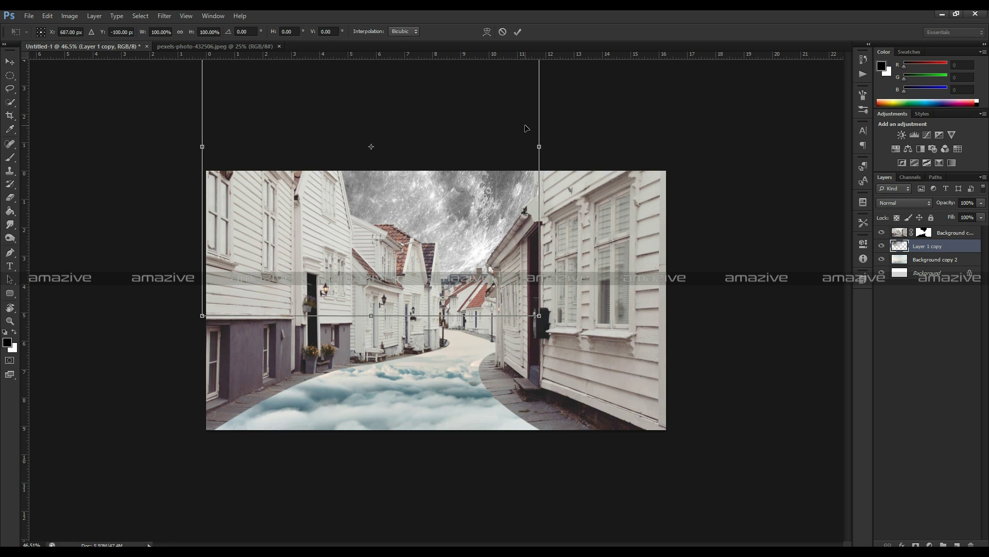
{"action": "left_click_drag", "start_coordinate": [539, 315], "coordinate": [488, 273]}
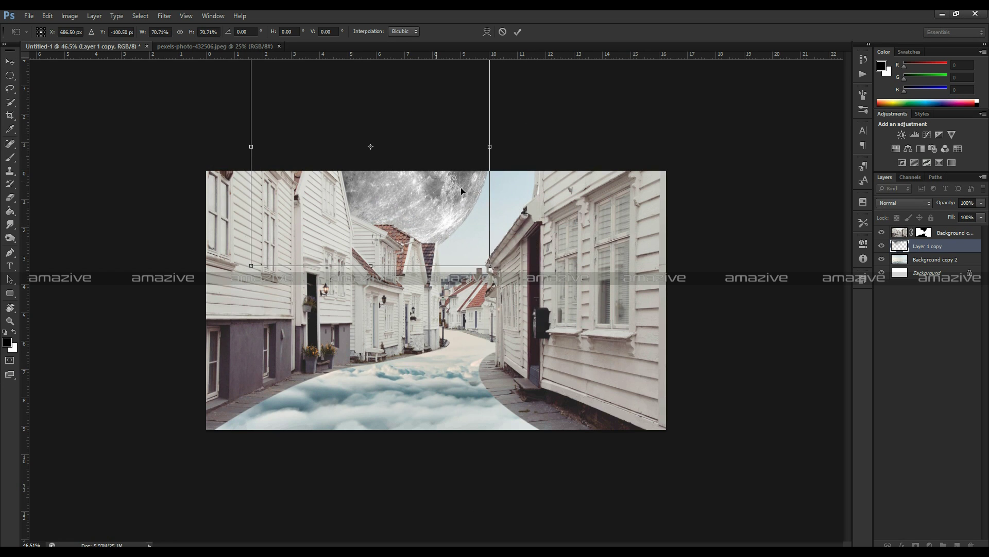
{"action": "left_click_drag", "start_coordinate": [435, 186], "coordinate": [465, 192]}
{"action": "left_click_drag", "start_coordinate": [517, 270], "coordinate": [479, 229]}
{"action": "mouse_move", "coordinate": [411, 143]}
{"action": "left_mouse_down"}
{"action": "mouse_move", "coordinate": [467, 169]}
{"action": "mouse_move", "coordinate": [467, 148]}
{"action": "left_mouse_up"}
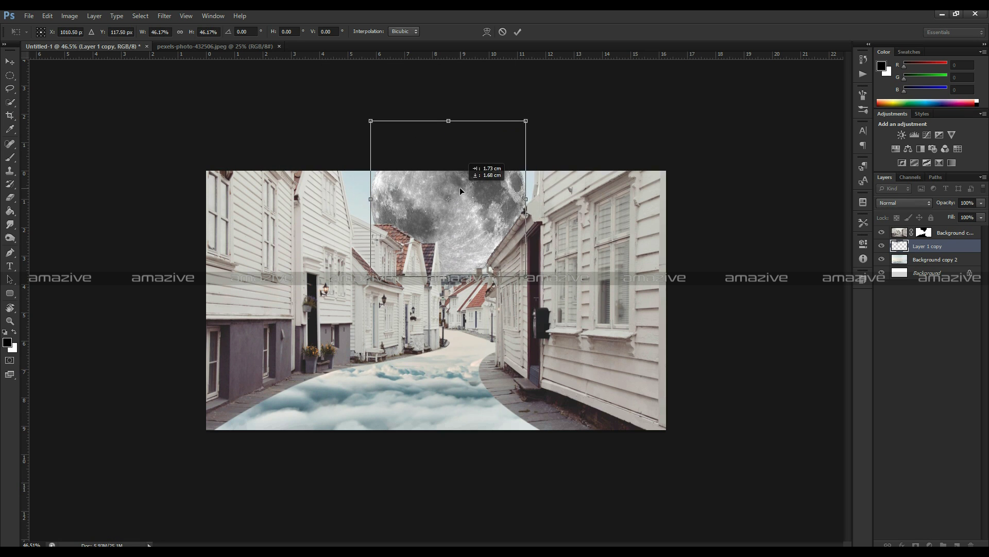
{"action": "mouse_move", "coordinate": [467, 149]}
{"action": "left_mouse_down"}
{"action": "mouse_move", "coordinate": [477, 179]}
{"action": "mouse_move", "coordinate": [487, 161]}
{"action": "left_mouse_up"}
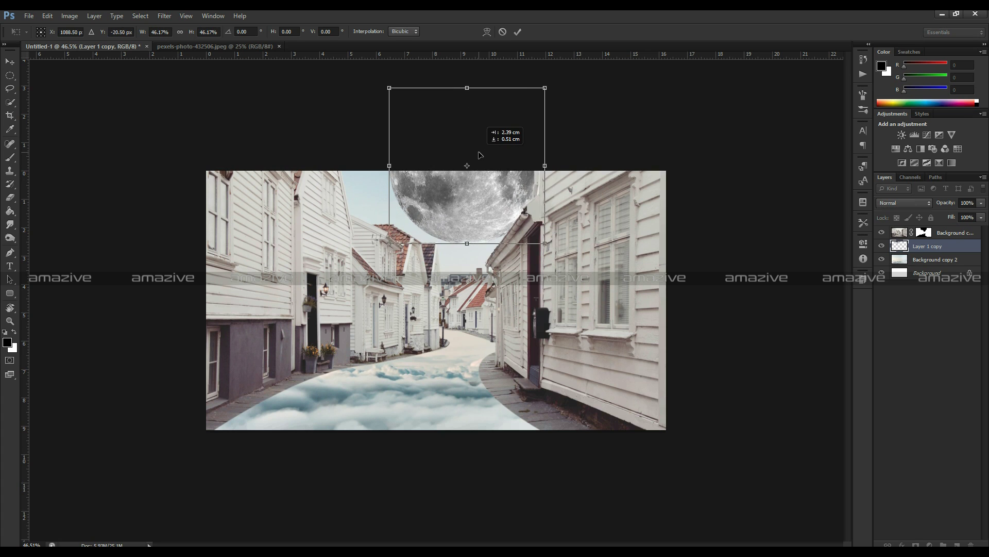
{"action": "key", "text": "Return"}
{"action": "mouse_move", "coordinate": [513, 182]}
{"action": "left_mouse_down"}
{"action": "mouse_move", "coordinate": [520, 183]}
{"action": "mouse_move", "coordinate": [505, 215]}
{"action": "mouse_move", "coordinate": [500, 184]}
{"action": "left_mouse_up"}
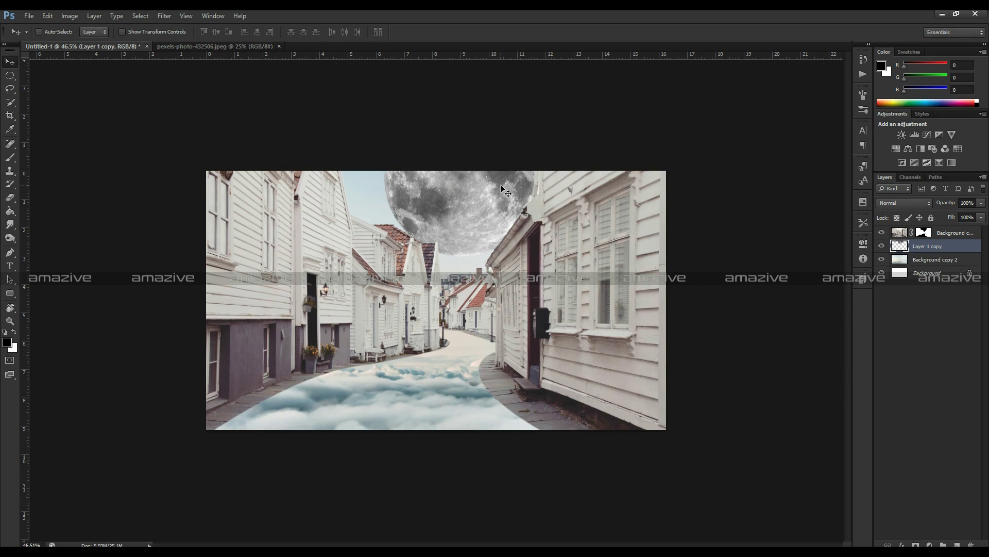
{"action": "left_click", "coordinate": [900, 233]}
{"action": "left_click", "coordinate": [924, 233]}
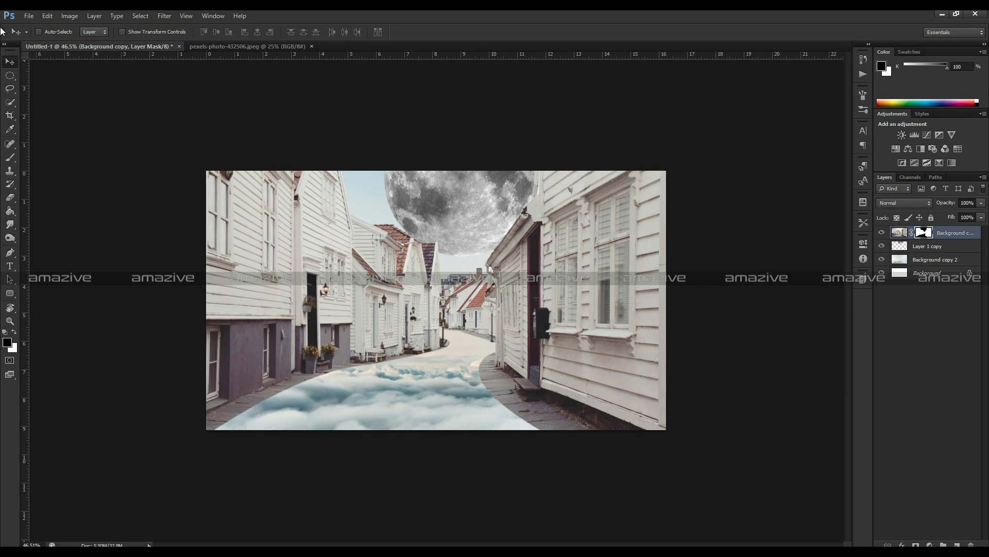
{"action": "key", "text": "s"}
{"action": "left_click", "coordinate": [11, 157]}
{"action": "left_click", "coordinate": [51, 33]}
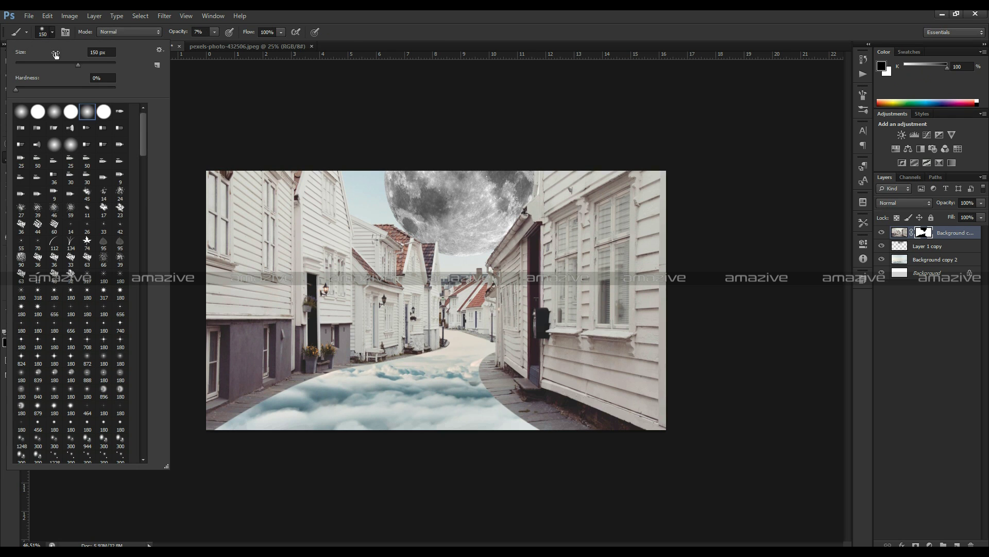
{"action": "double_click", "coordinate": [83, 197]}
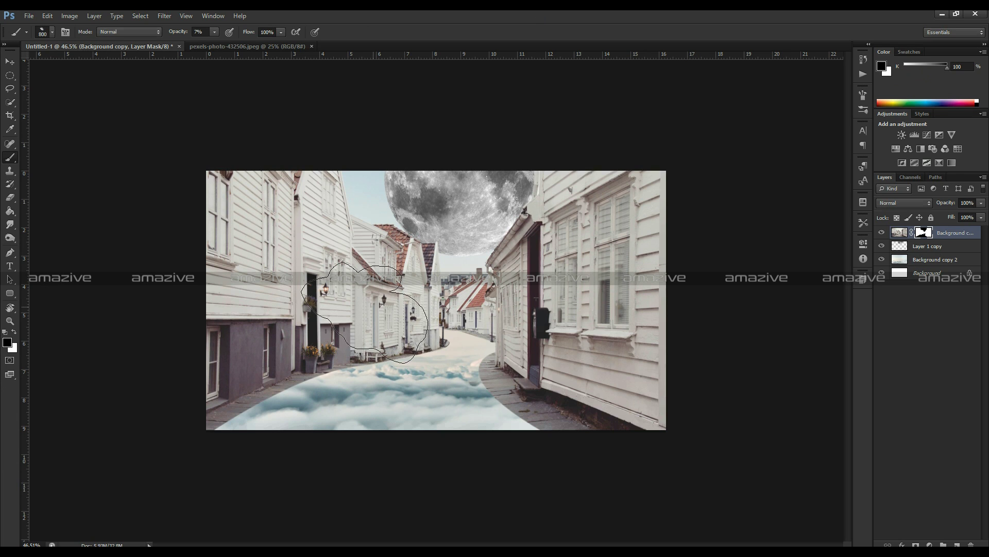
{"action": "left_click_drag", "start_coordinate": [178, 33], "coordinate": [223, 33]}
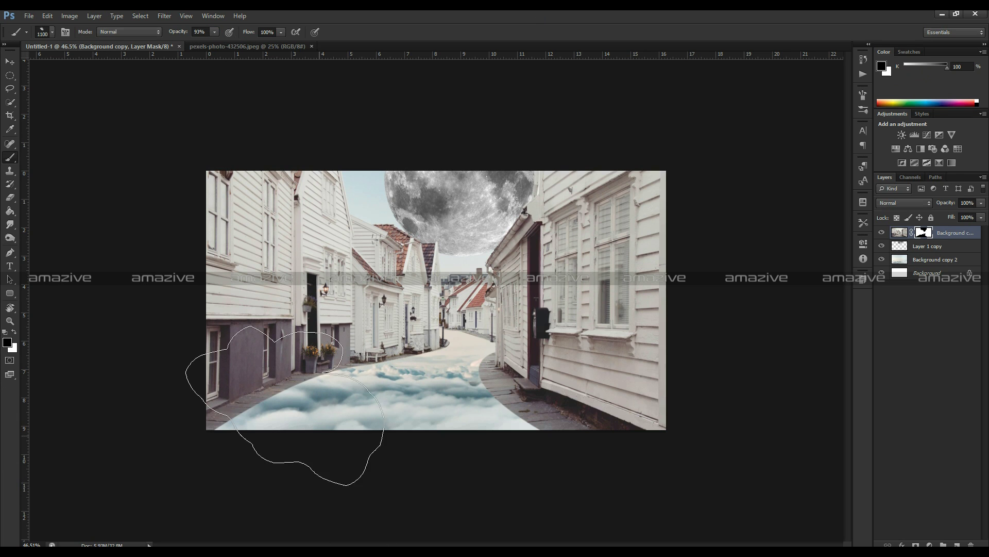
{"action": "left_click", "coordinate": [284, 401]}
{"action": "key", "text": "ctrl+z"}
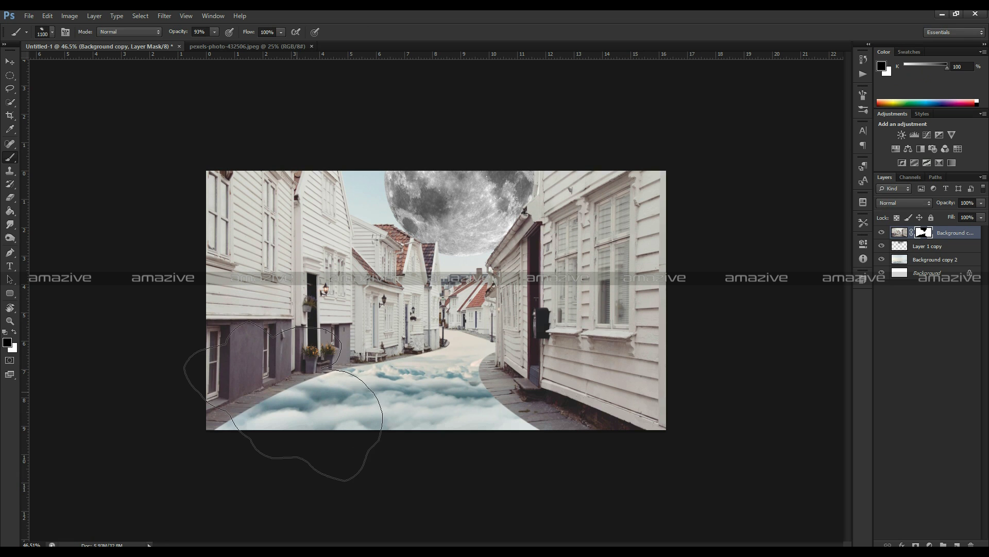
{"action": "key", "text": "bracketleft"}
{"action": "key", "text": "bracketleft"}
{"action": "key", "text": "bracketleft"}
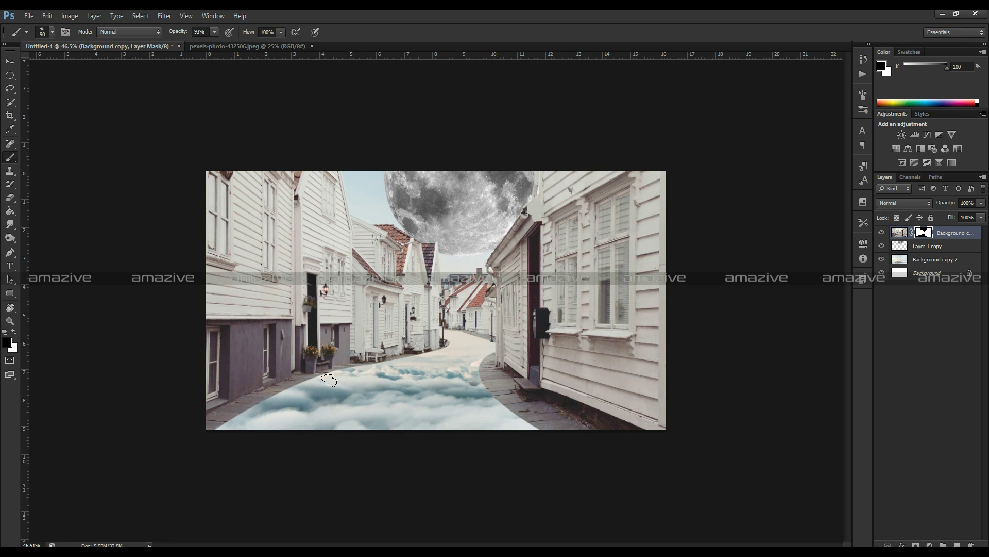
{"action": "key", "text": "ctrl+1"}
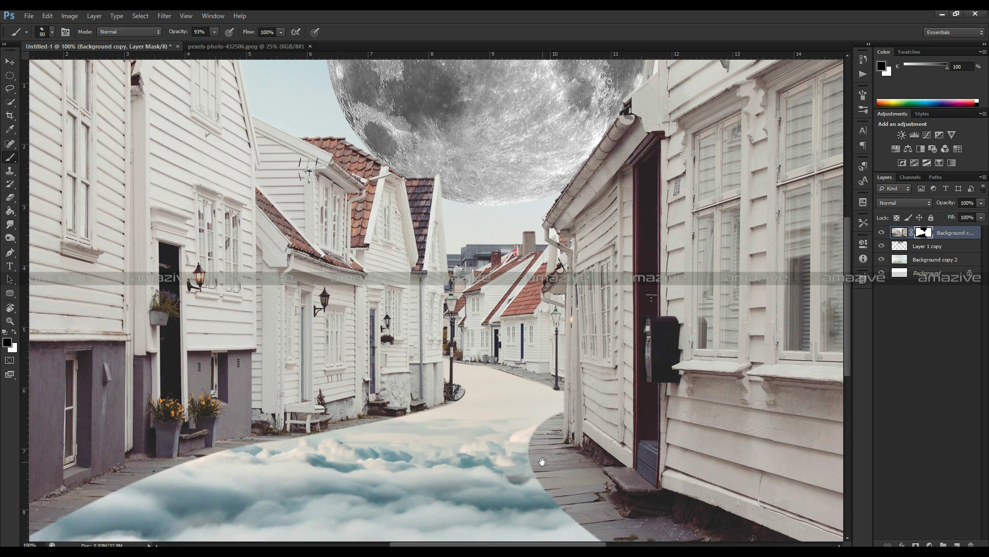
- Duplicate the masked street layer, hide the original, and target the copy's mask with a size-30 brush
{"action": "left_click_drag", "start_coordinate": [542, 461], "coordinate": [537, 432]}
{"action": "left_click_drag", "start_coordinate": [953, 232], "coordinate": [957, 545]}
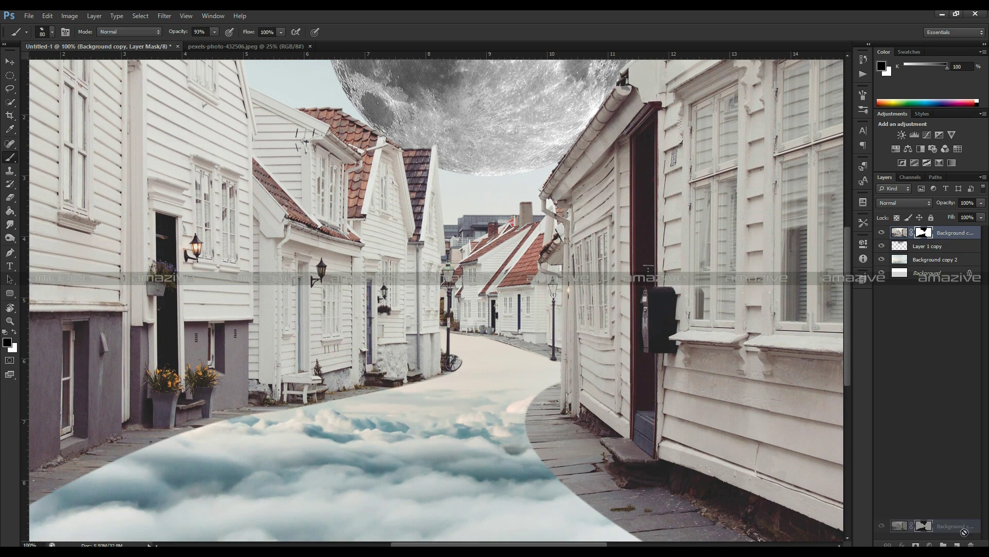
{"action": "left_click", "coordinate": [881, 247]}
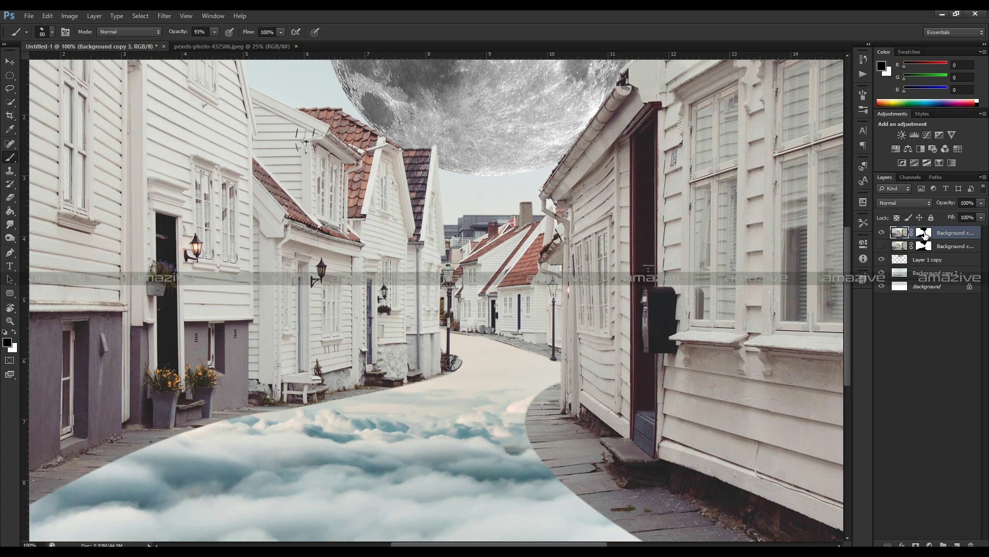
{"action": "left_click", "coordinate": [924, 233]}
{"action": "scroll", "coordinate": [550, 375], "scroll_direction": "up", "scroll_amount": 5}
{"action": "key", "text": "bracketleft"}
{"action": "key", "text": "bracketleft"}
{"action": "key", "text": "bracketleft"}
{"action": "key", "text": "bracketleft"}
{"action": "key", "text": "bracketleft"}
- Paint black on the mask beneath the bicycle to hide the stone step
{"action": "left_click_drag", "start_coordinate": [318, 313], "coordinate": [338, 373]}
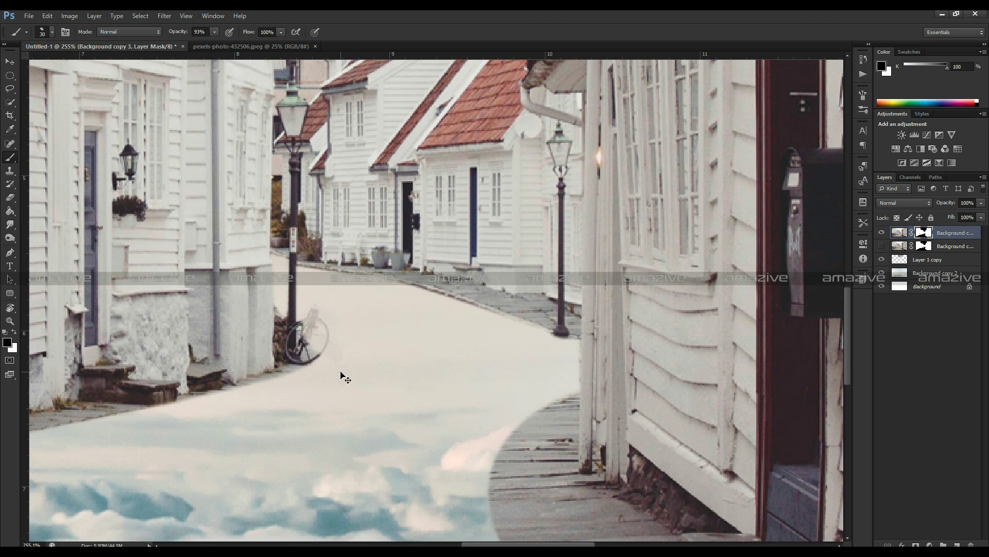
{"action": "key", "text": "ctrl+z"}
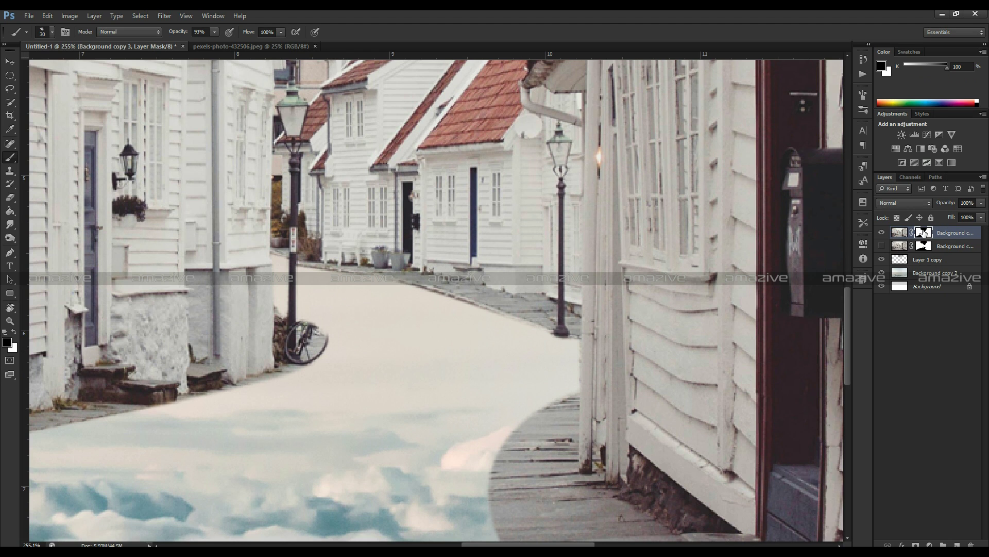
{"action": "left_click", "coordinate": [14, 334]}
{"action": "left_click_drag", "start_coordinate": [304, 374], "coordinate": [321, 375]}
{"action": "key", "text": "ctrl+z"}
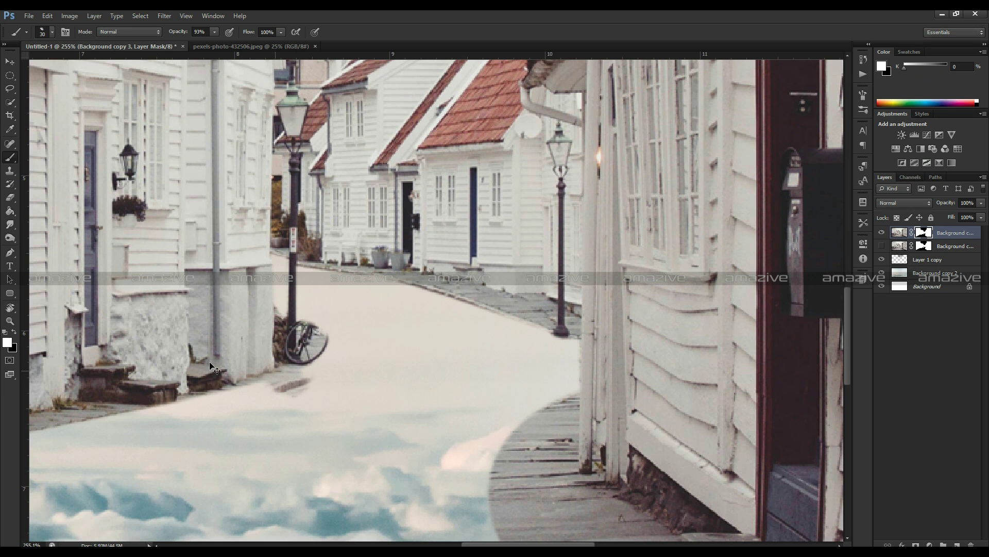
{"action": "left_click", "coordinate": [15, 333]}
{"action": "mouse_move", "coordinate": [276, 386]}
{"action": "left_mouse_down"}
{"action": "mouse_move", "coordinate": [301, 383]}
{"action": "mouse_move", "coordinate": [336, 333]}
{"action": "mouse_move", "coordinate": [309, 342]}
{"action": "left_mouse_up"}
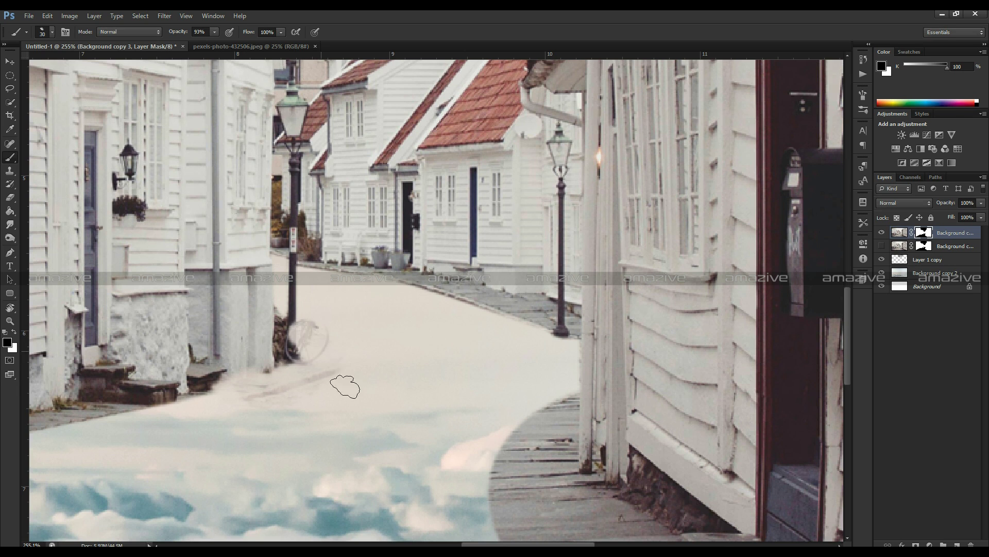
- At full opacity, fade the bicycle, bins, lower lamp post and right pavement into mist
{"action": "key", "text": "0"}
{"action": "mouse_move", "coordinate": [315, 340]}
{"action": "left_mouse_down"}
{"action": "mouse_move", "coordinate": [327, 367]}
{"action": "mouse_move", "coordinate": [325, 326]}
{"action": "mouse_move", "coordinate": [342, 339]}
{"action": "left_mouse_up"}
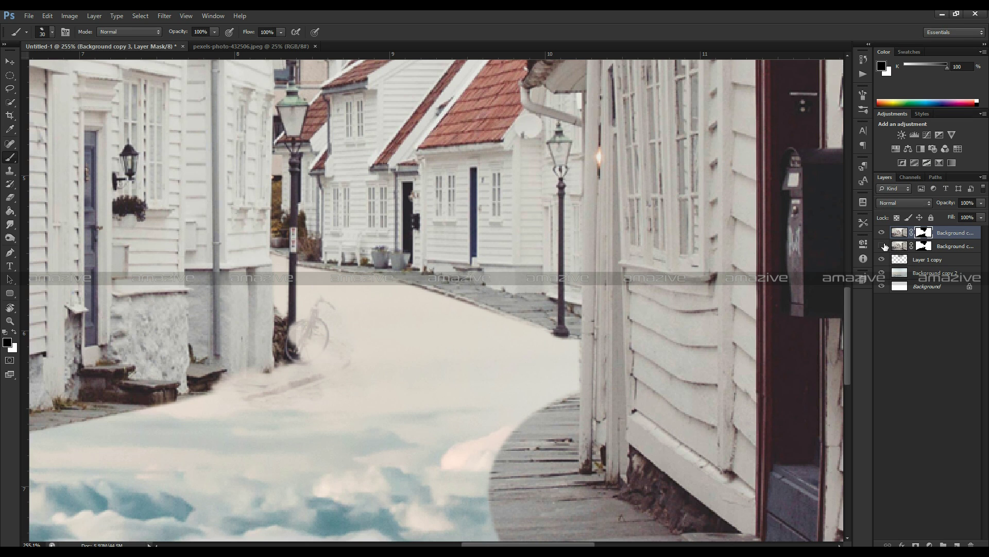
{"action": "left_click_drag", "start_coordinate": [370, 263], "coordinate": [314, 308]}
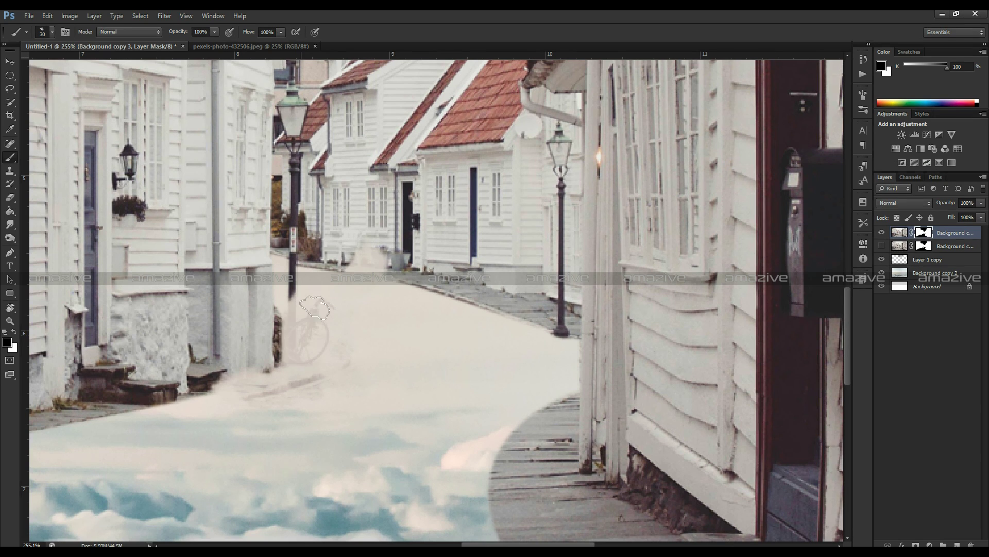
{"action": "mouse_move", "coordinate": [398, 299]}
{"action": "left_mouse_down"}
{"action": "mouse_move", "coordinate": [515, 322]}
{"action": "mouse_move", "coordinate": [465, 305]}
{"action": "mouse_move", "coordinate": [577, 356]}
{"action": "mouse_move", "coordinate": [536, 336]}
{"action": "mouse_move", "coordinate": [554, 308]}
{"action": "mouse_move", "coordinate": [575, 363]}
{"action": "mouse_move", "coordinate": [508, 419]}
{"action": "mouse_move", "coordinate": [535, 403]}
{"action": "left_mouse_up"}
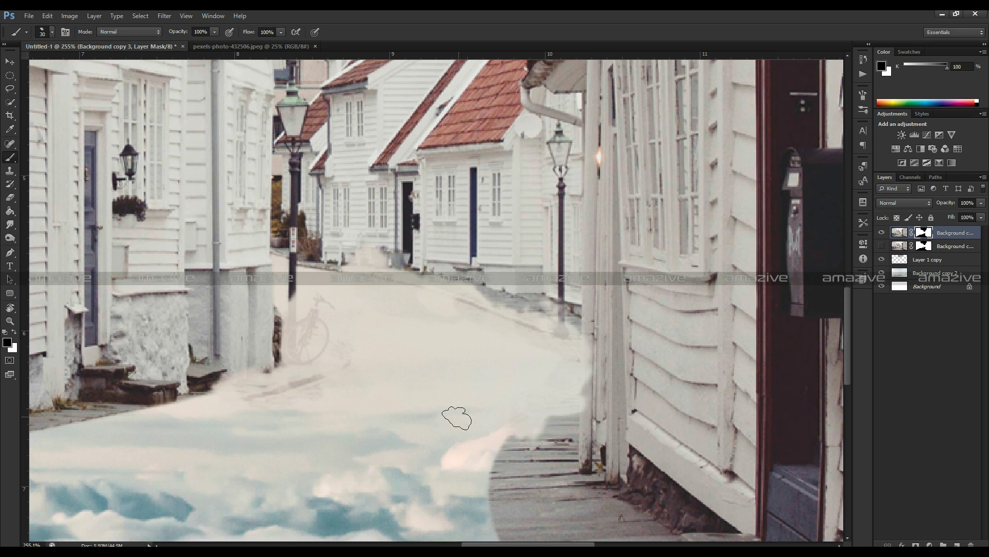
{"action": "scroll", "coordinate": [465, 409], "scroll_direction": "down", "scroll_amount": 3}
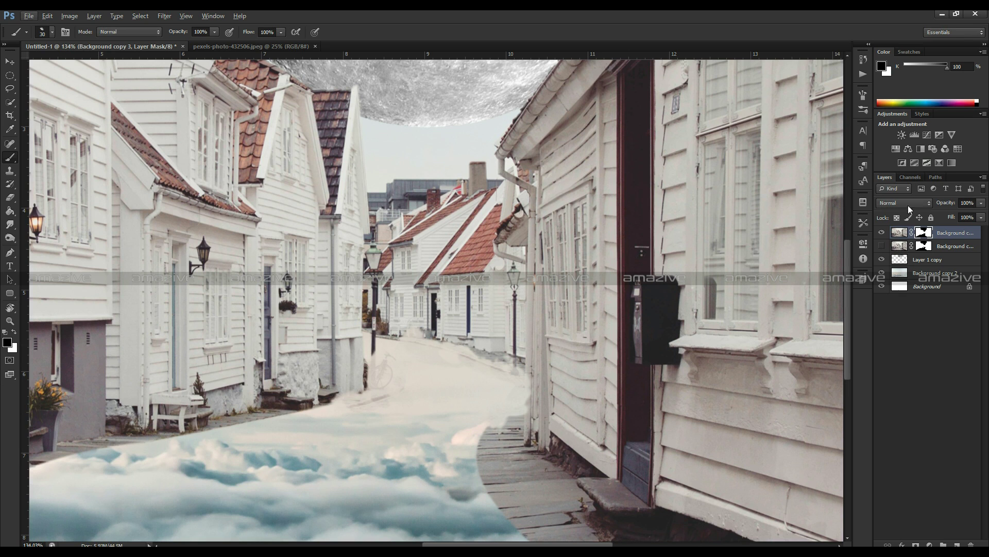
- Duplicate the Background copy 2 cloud layer and move the copy higher in the stack
{"action": "left_click", "coordinate": [885, 232]}
{"action": "left_click", "coordinate": [884, 232]}
{"action": "left_click", "coordinate": [922, 272]}
{"action": "key", "text": "ctrl+j"}
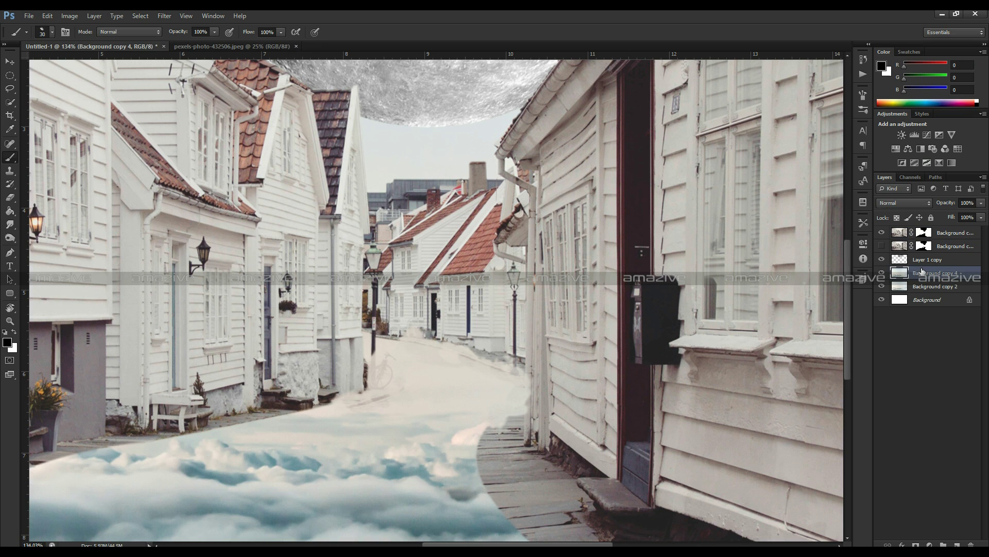
{"action": "left_click_drag", "start_coordinate": [932, 273], "coordinate": [942, 245]}
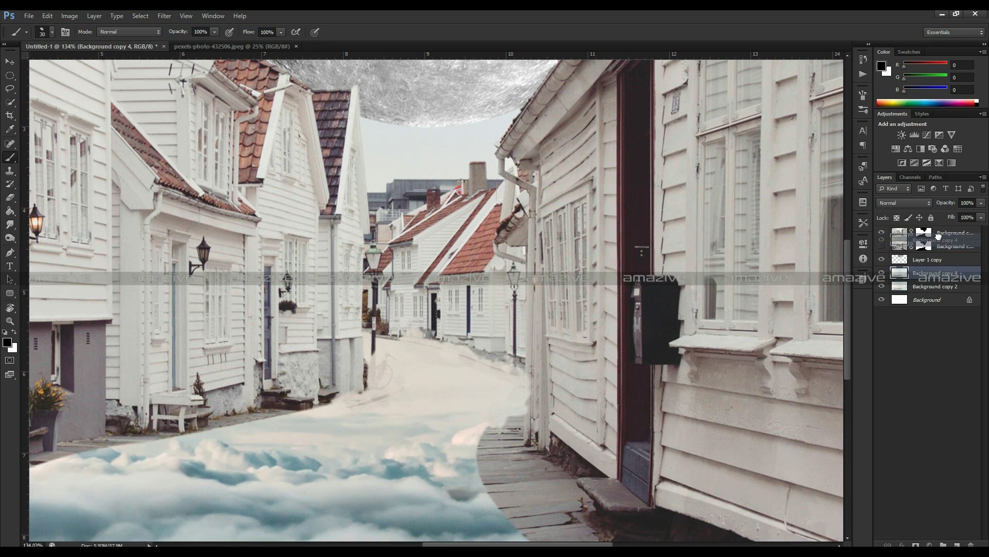
- Move the cloud copy up toward the distant houses, after trying and cancelling a crop
{"action": "key", "text": "c"}
{"action": "left_click_drag", "start_coordinate": [526, 410], "coordinate": [532, 332]}
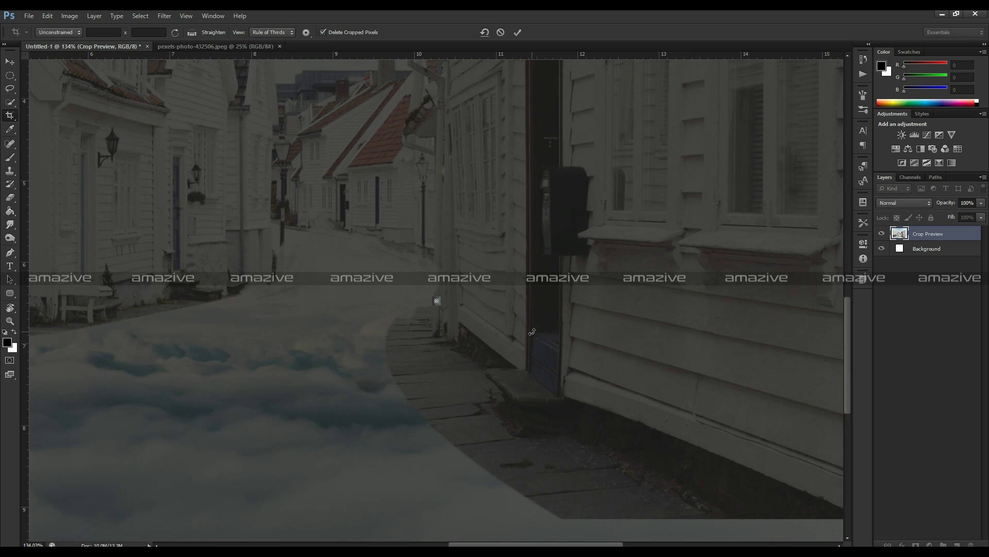
{"action": "key", "text": "Escape"}
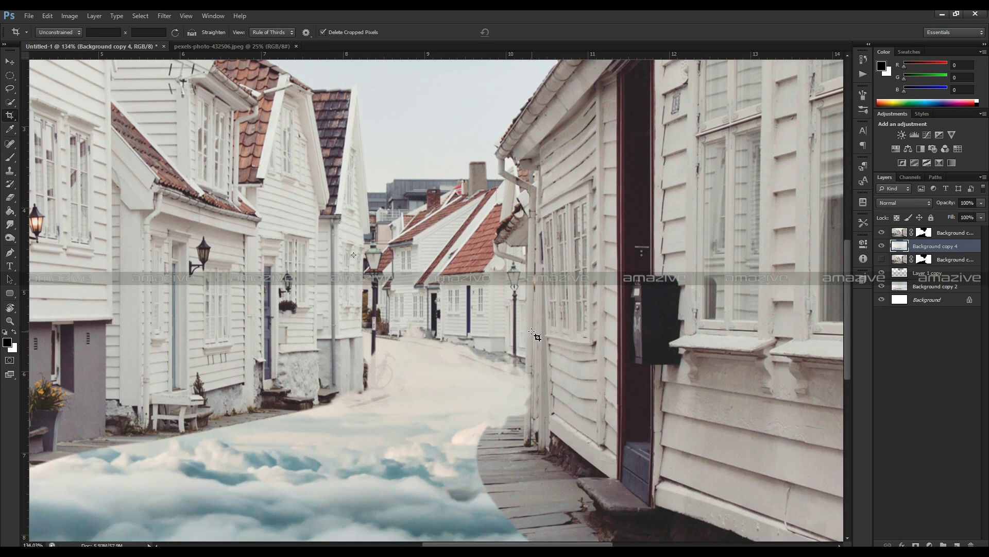
{"action": "key", "text": "v"}
{"action": "left_click_drag", "start_coordinate": [485, 407], "coordinate": [487, 277]}
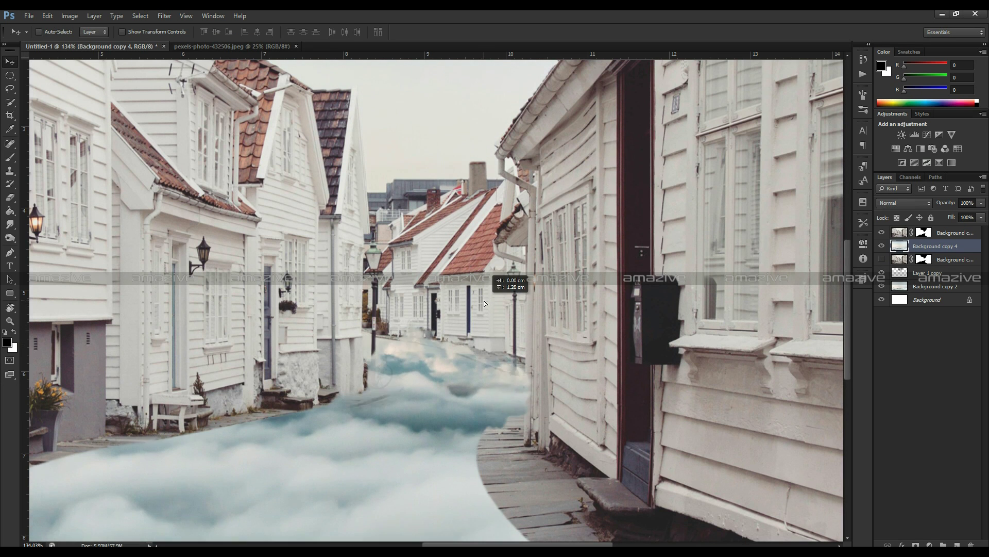
{"action": "mouse_move", "coordinate": [486, 277]}
{"action": "left_mouse_down"}
{"action": "mouse_move", "coordinate": [487, 261]}
{"action": "mouse_move", "coordinate": [487, 283]}
{"action": "left_mouse_up"}
{"action": "mouse_move", "coordinate": [471, 348]}
{"action": "left_mouse_down"}
{"action": "mouse_move", "coordinate": [372, 399]}
{"action": "mouse_move", "coordinate": [570, 326]}
{"action": "mouse_move", "coordinate": [747, 325]}
{"action": "left_mouse_up"}
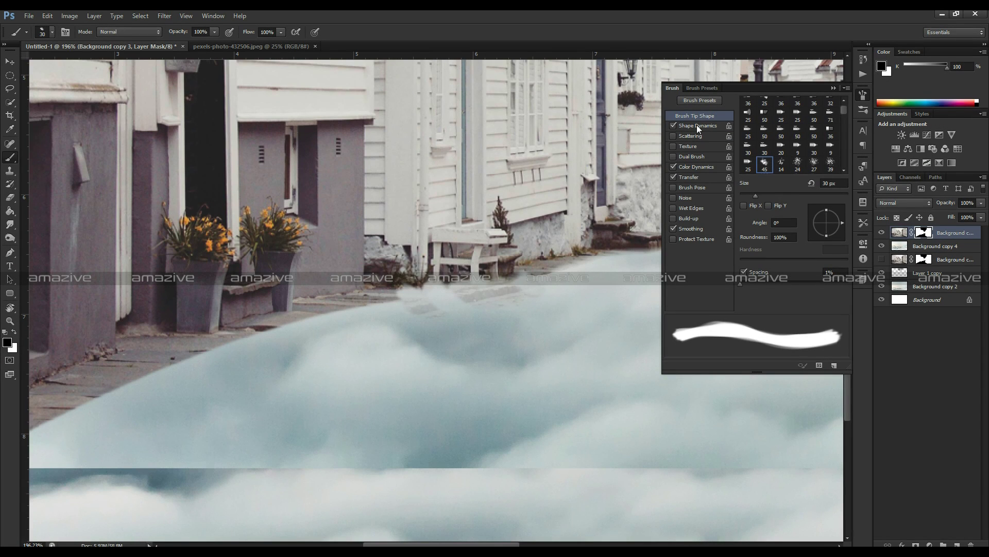
- Set the brush's Shape Dynamics Angle Jitter to 52%
{"action": "left_click", "coordinate": [697, 125]}
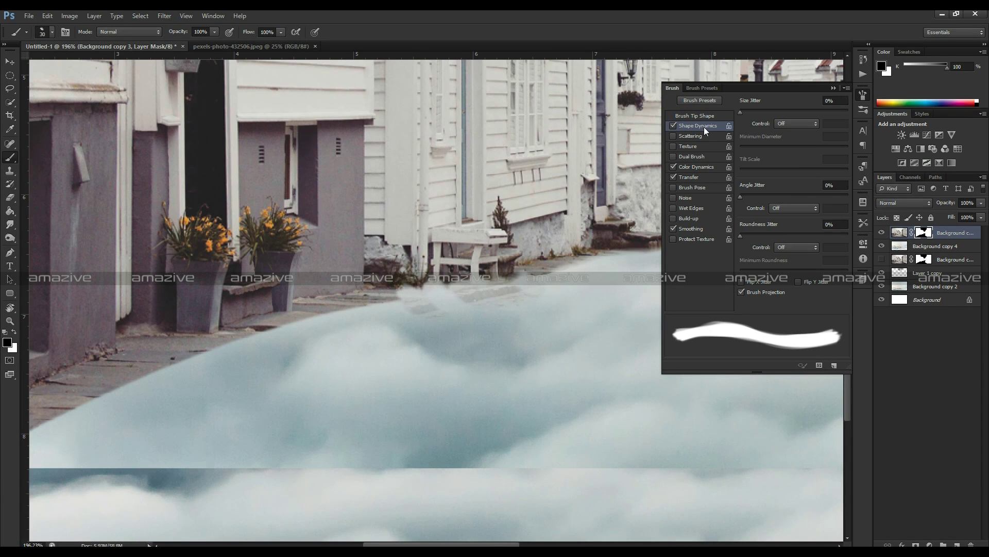
{"action": "left_click", "coordinate": [797, 195]}
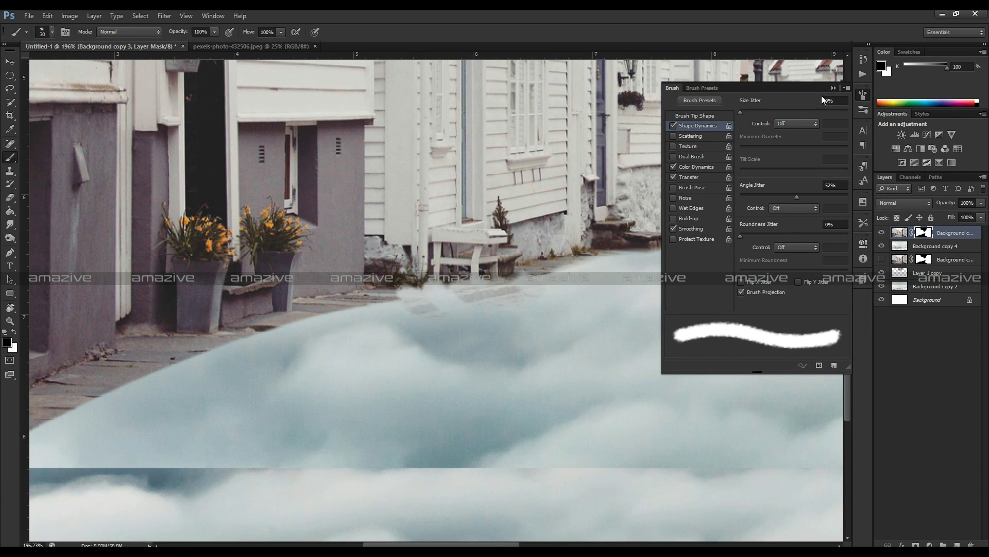
{"action": "left_click", "coordinate": [863, 94]}
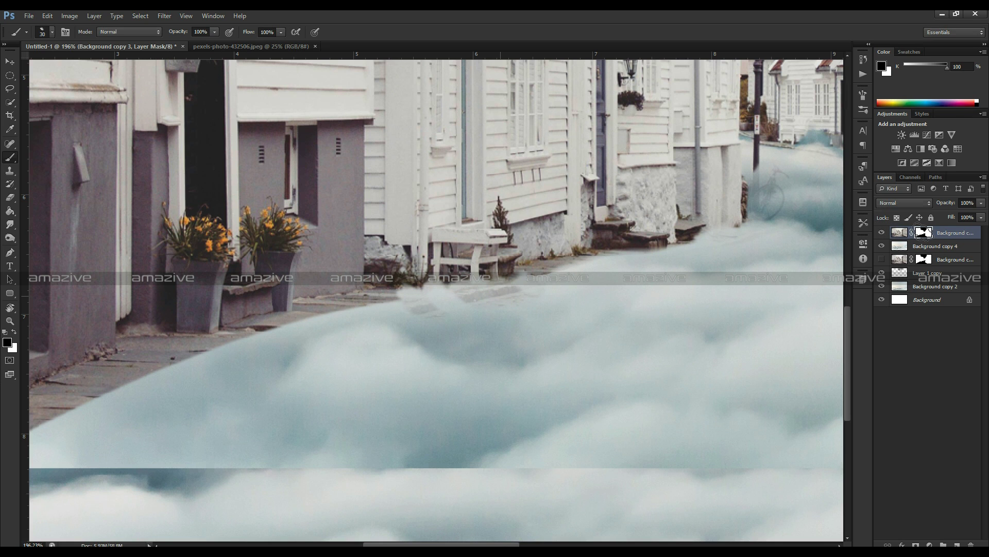
- Paint fog on the cloud mask near the bench, planters, left sidewalk and right street edge
{"action": "left_click_drag", "start_coordinate": [575, 268], "coordinate": [505, 268]}
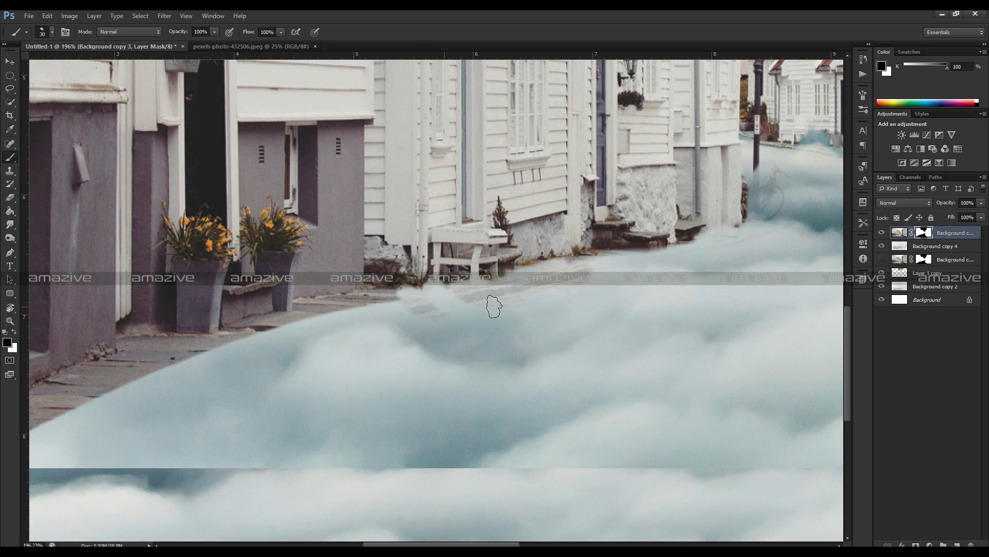
{"action": "left_click_drag", "start_coordinate": [463, 296], "coordinate": [629, 270]}
{"action": "mouse_move", "coordinate": [276, 354]}
{"action": "left_mouse_down"}
{"action": "mouse_move", "coordinate": [228, 349]}
{"action": "mouse_move", "coordinate": [383, 314]}
{"action": "mouse_move", "coordinate": [199, 358]}
{"action": "mouse_move", "coordinate": [214, 371]}
{"action": "mouse_move", "coordinate": [248, 358]}
{"action": "mouse_move", "coordinate": [178, 390]}
{"action": "mouse_move", "coordinate": [138, 384]}
{"action": "mouse_move", "coordinate": [154, 361]}
{"action": "mouse_move", "coordinate": [221, 353]}
{"action": "left_mouse_up"}
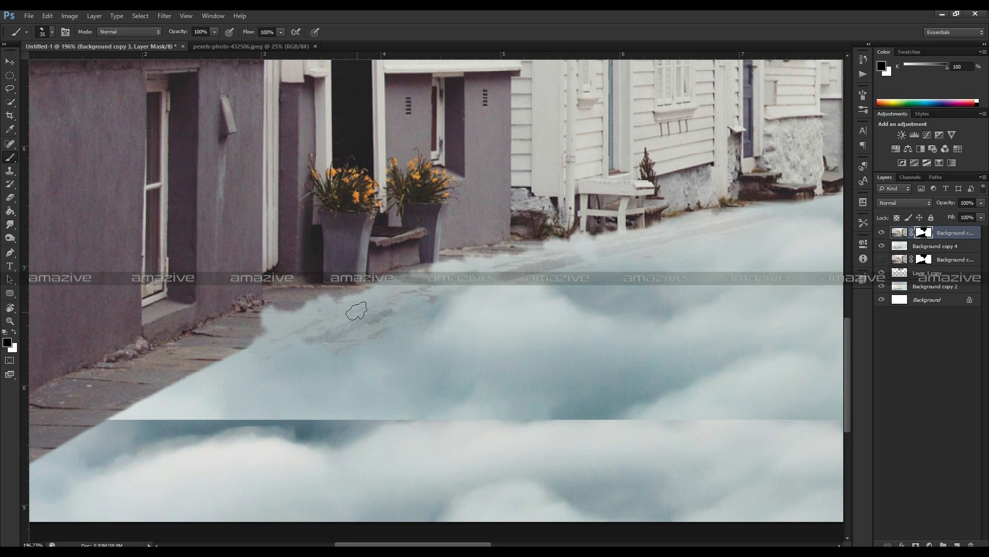
{"action": "key", "text": "bracketright"}
{"action": "key", "text": "bracketright"}
{"action": "key", "text": "bracketright"}
{"action": "mouse_move", "coordinate": [342, 353]}
{"action": "left_mouse_down"}
{"action": "mouse_move", "coordinate": [154, 398]}
{"action": "mouse_move", "coordinate": [110, 420]}
{"action": "mouse_move", "coordinate": [234, 383]}
{"action": "mouse_move", "coordinate": [254, 430]}
{"action": "mouse_move", "coordinate": [419, 305]}
{"action": "left_mouse_up"}
{"action": "scroll", "coordinate": [571, 339], "scroll_direction": "down", "scroll_amount": 5}
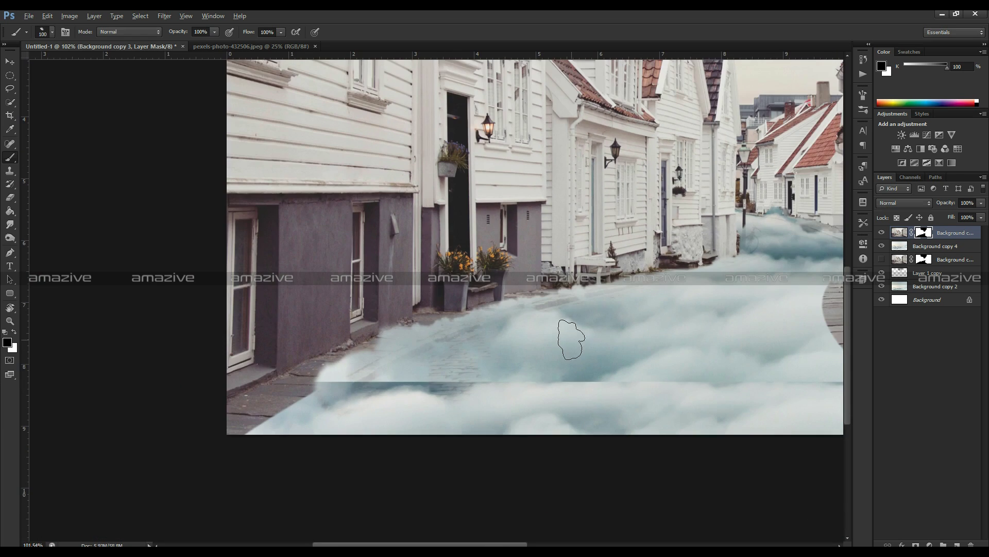
{"action": "mouse_move", "coordinate": [591, 298]}
{"action": "left_mouse_down"}
{"action": "mouse_move", "coordinate": [563, 298]}
{"action": "mouse_move", "coordinate": [695, 287]}
{"action": "mouse_move", "coordinate": [689, 305]}
{"action": "mouse_move", "coordinate": [701, 320]}
{"action": "mouse_move", "coordinate": [438, 352]}
{"action": "left_mouse_up"}
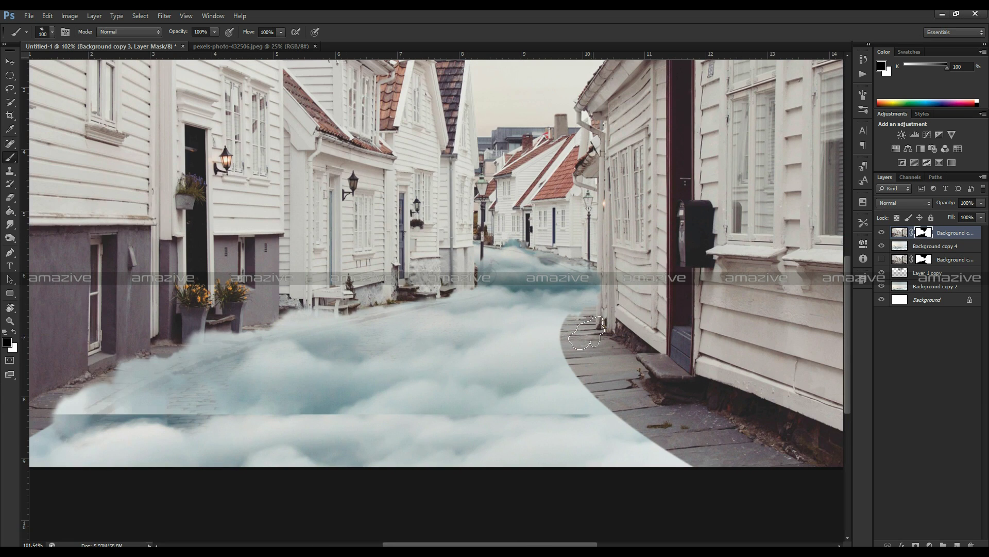
{"action": "mouse_move", "coordinate": [558, 357]}
{"action": "left_mouse_down"}
{"action": "mouse_move", "coordinate": [562, 400]}
{"action": "mouse_move", "coordinate": [567, 361]}
{"action": "mouse_move", "coordinate": [619, 441]}
{"action": "mouse_move", "coordinate": [592, 442]}
{"action": "mouse_move", "coordinate": [562, 384]}
{"action": "mouse_move", "coordinate": [541, 271]}
{"action": "mouse_move", "coordinate": [490, 247]}
{"action": "mouse_move", "coordinate": [482, 307]}
{"action": "mouse_move", "coordinate": [420, 309]}
{"action": "mouse_move", "coordinate": [471, 298]}
{"action": "mouse_move", "coordinate": [601, 305]}
{"action": "mouse_move", "coordinate": [533, 327]}
{"action": "mouse_move", "coordinate": [567, 243]}
{"action": "mouse_move", "coordinate": [477, 237]}
{"action": "mouse_move", "coordinate": [526, 280]}
{"action": "left_mouse_up"}
- With a medium brush at 66% opacity, soften the fog around the bench and lower street
{"action": "key", "text": "bracketright"}
{"action": "key", "text": "bracketright"}
{"action": "key", "text": "bracketright"}
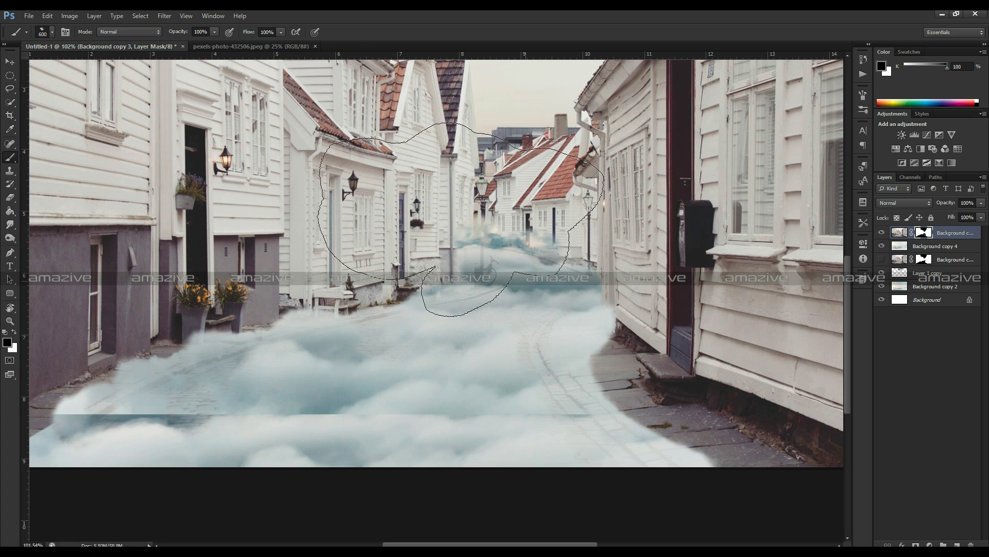
{"action": "left_click_drag", "start_coordinate": [184, 33], "coordinate": [167, 33]}
{"action": "key", "text": "bracketleft"}
{"action": "key", "text": "bracketleft"}
{"action": "key", "text": "bracketleft"}
{"action": "left_click_drag", "start_coordinate": [314, 301], "coordinate": [201, 374]}
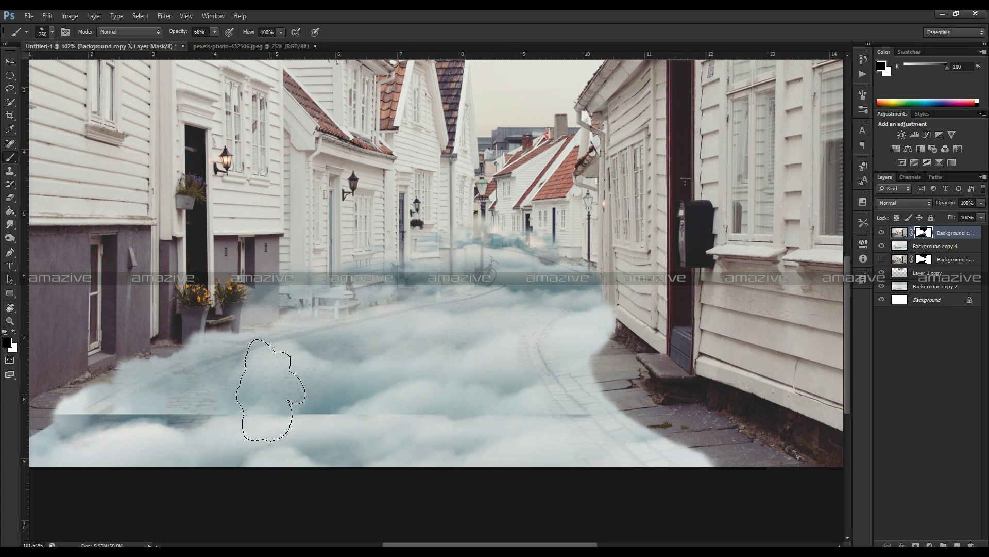
{"action": "mouse_move", "coordinate": [54, 437]}
{"action": "left_mouse_down"}
{"action": "mouse_move", "coordinate": [237, 376]}
{"action": "mouse_move", "coordinate": [570, 309]}
{"action": "mouse_move", "coordinate": [615, 446]}
{"action": "mouse_move", "coordinate": [729, 515]}
{"action": "left_mouse_up"}
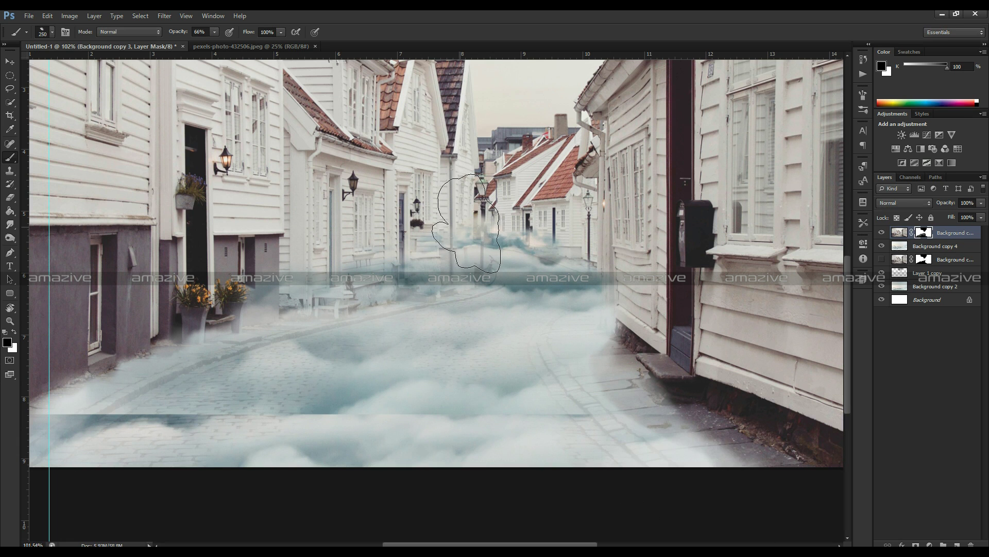
{"action": "left_click_drag", "start_coordinate": [440, 307], "coordinate": [567, 353]}
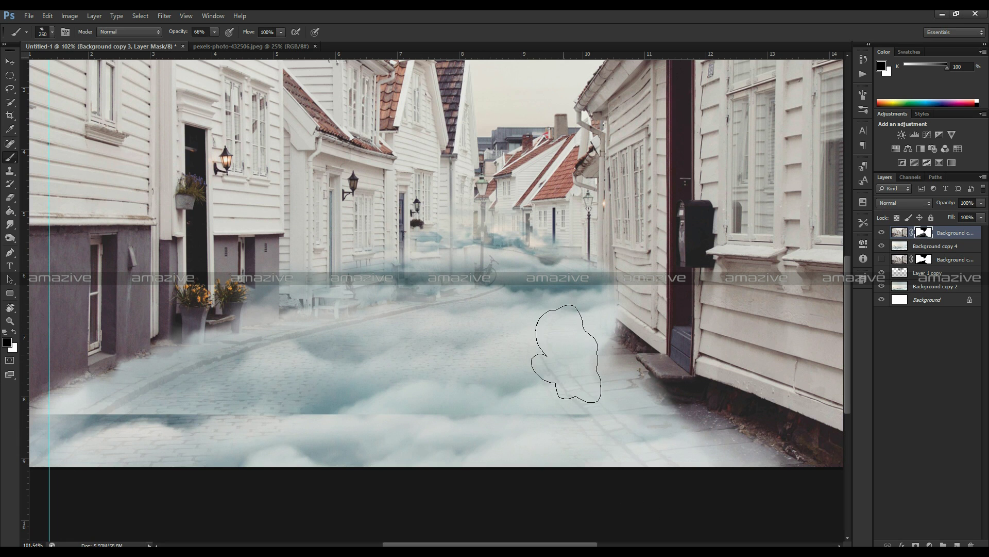
{"action": "left_click", "coordinate": [270, 409], "text": "alt"}
- Hide Background copy 4, toggling it to compare the sky with and without the moon
{"action": "scroll", "coordinate": [270, 409], "scroll_direction": "down", "scroll_amount": 2}
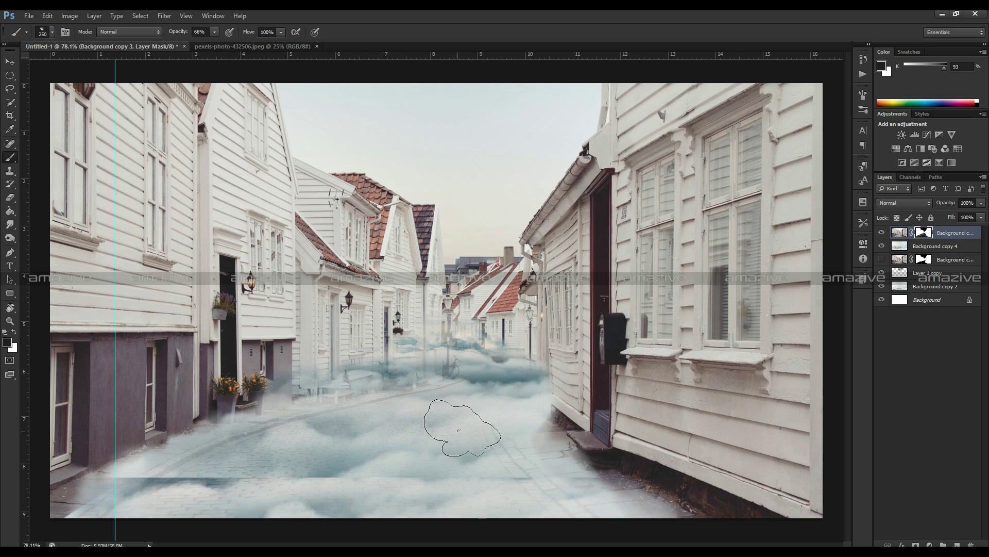
{"action": "key", "text": "v"}
{"action": "left_click", "coordinate": [882, 246]}
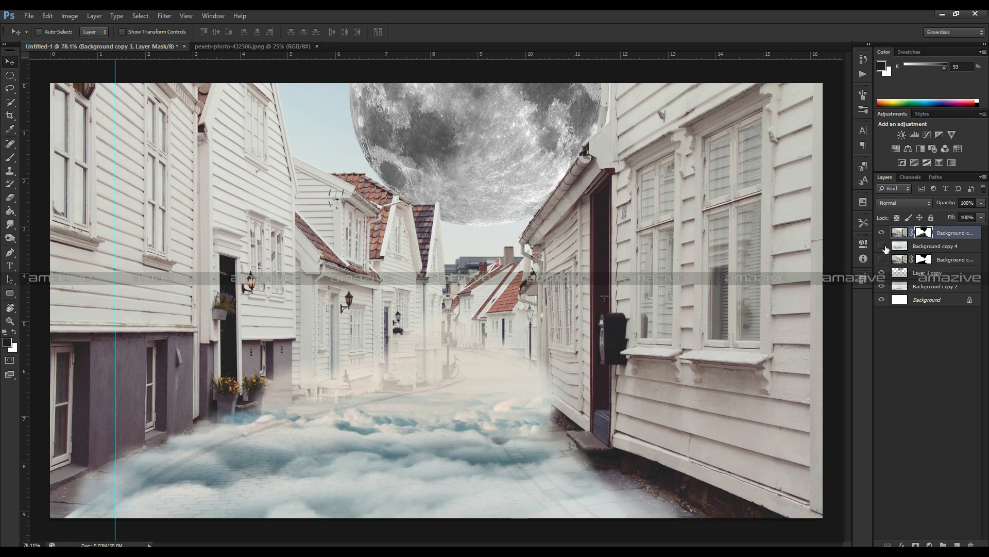
{"action": "left_click", "coordinate": [882, 247]}
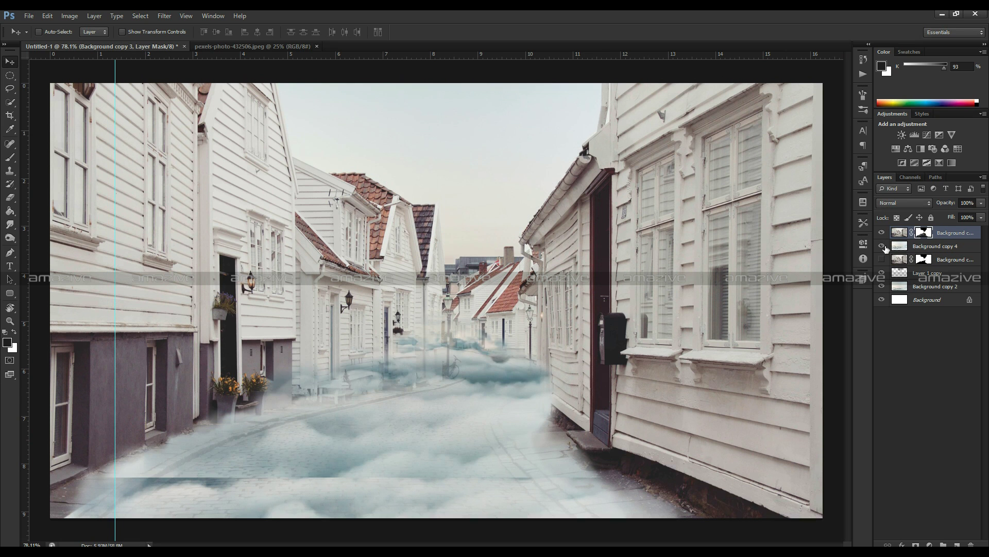
{"action": "left_click", "coordinate": [885, 247]}
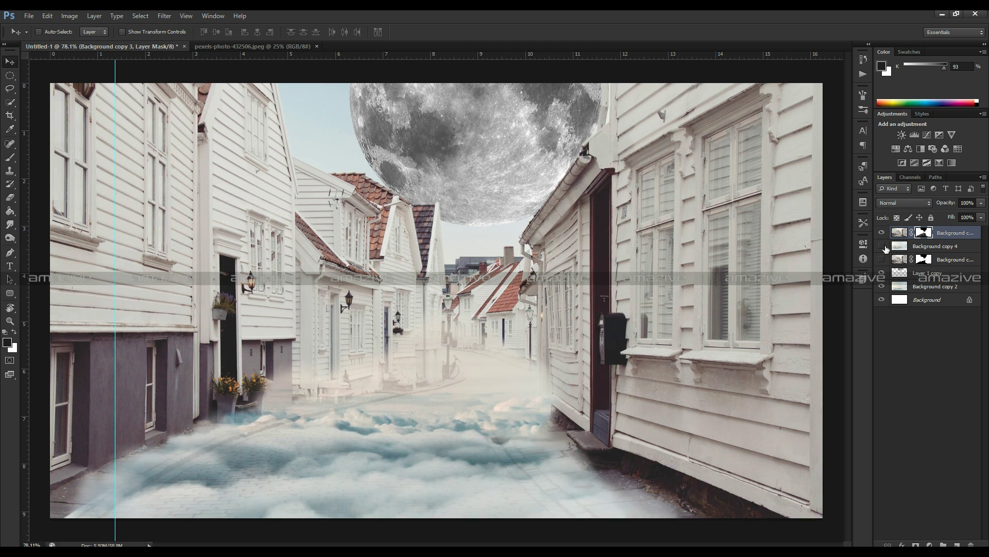
{"action": "left_click", "coordinate": [886, 248]}
- Test a full-opacity brush stroke on the houses mask, then undo it
{"action": "left_click", "coordinate": [882, 233]}
{"action": "key", "text": "b"}
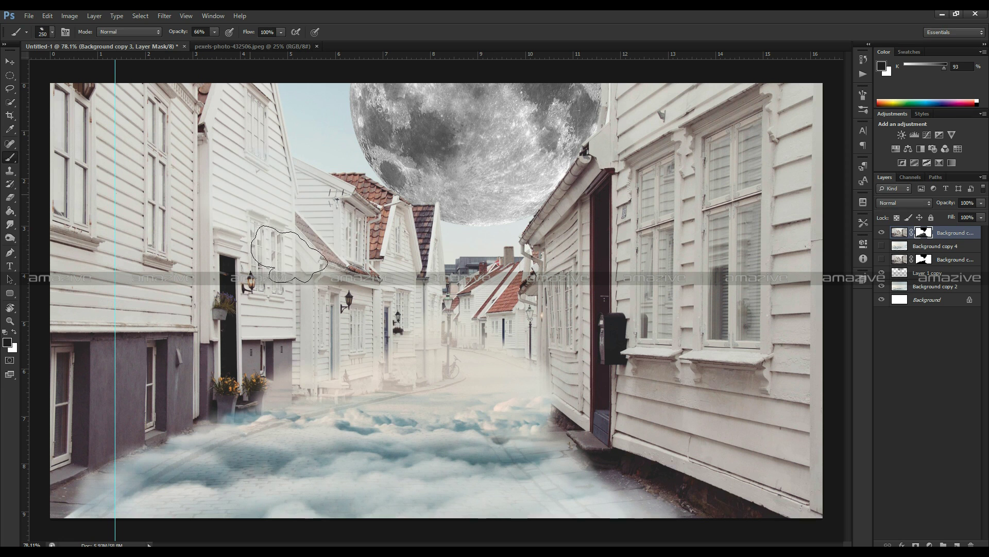
{"action": "key", "text": "0"}
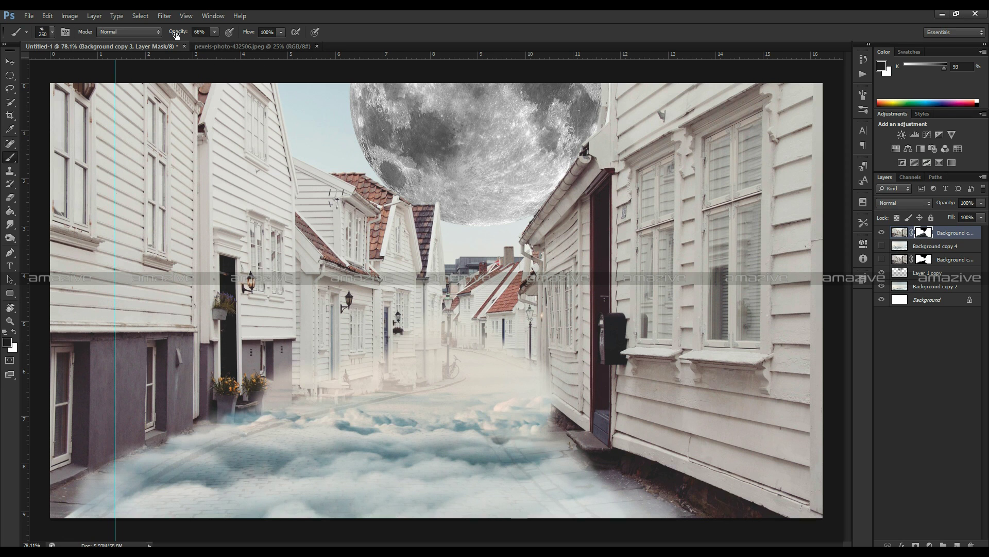
{"action": "mouse_move", "coordinate": [258, 170]}
{"action": "left_mouse_down"}
{"action": "mouse_move", "coordinate": [285, 175]}
{"action": "mouse_move", "coordinate": [287, 166]}
{"action": "mouse_move", "coordinate": [277, 188]}
{"action": "mouse_move", "coordinate": [360, 175]}
{"action": "left_mouse_up"}
{"action": "key", "text": "ctrl+z"}
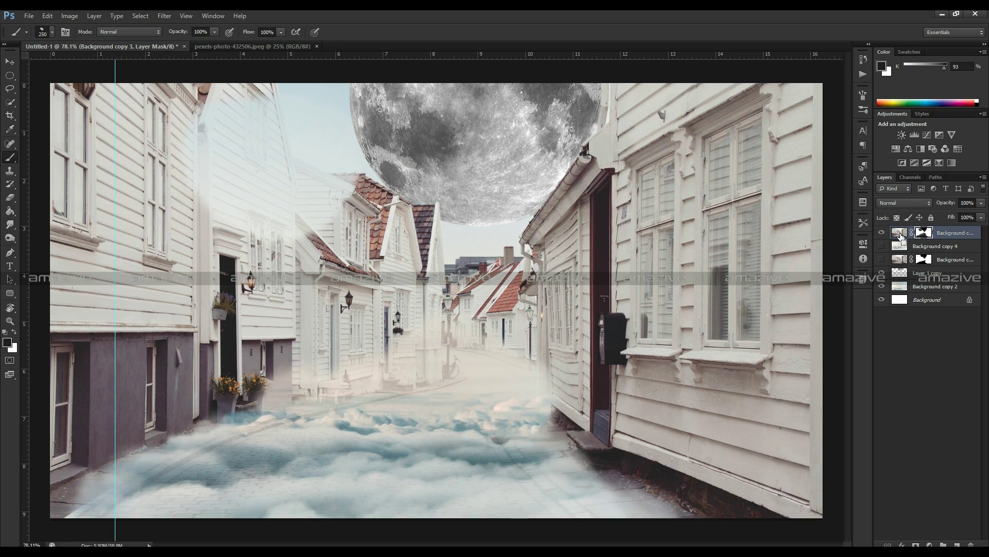
{"action": "left_click", "coordinate": [882, 232]}
{"action": "left_click", "coordinate": [882, 232]}
- Try a different brush tip over the upper-centre houses mask and undo the stroke
{"action": "left_click", "coordinate": [48, 31]}
{"action": "mouse_move", "coordinate": [264, 187]}
{"action": "left_mouse_down"}
{"action": "mouse_move", "coordinate": [282, 180]}
{"action": "mouse_move", "coordinate": [283, 214]}
{"action": "mouse_move", "coordinate": [212, 217]}
{"action": "mouse_move", "coordinate": [413, 214]}
{"action": "left_mouse_up"}
{"action": "key", "text": "ctrl+z"}
{"action": "key", "text": "ctrl+z"}
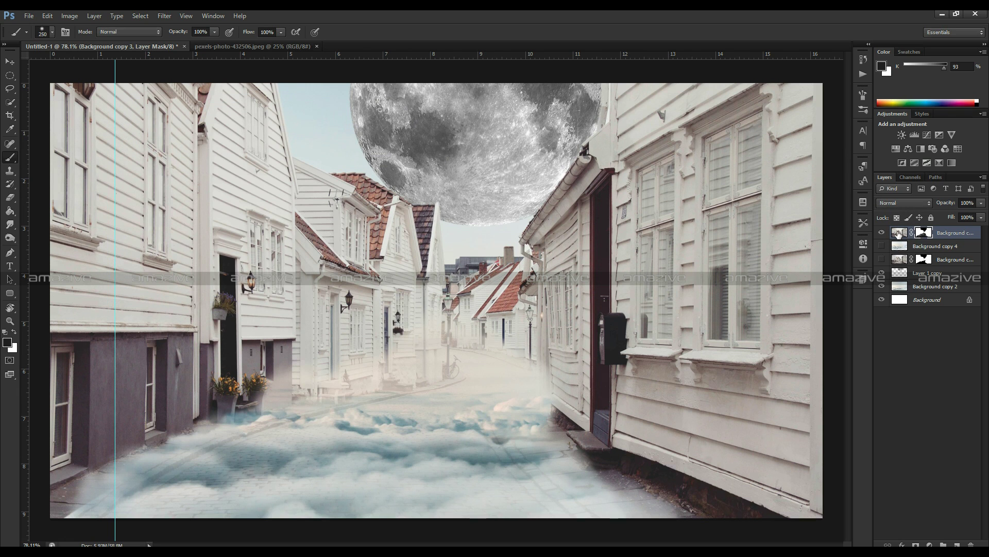
{"action": "left_click", "coordinate": [876, 233]}
{"action": "scroll", "coordinate": [478, 390], "scroll_direction": "up", "scroll_amount": 3}
{"action": "scroll", "coordinate": [485, 404], "scroll_direction": "down", "scroll_amount": 1}
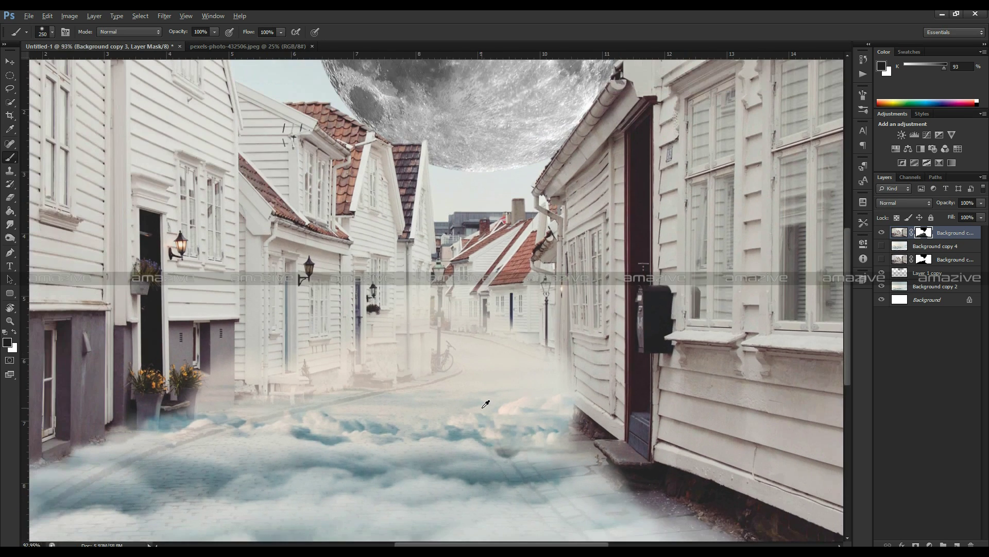
{"action": "scroll", "coordinate": [486, 404], "scroll_direction": "down", "scroll_amount": 1}
- Show Background copy 4 and try Multiply, Lighten and Screen before settling on Overlay blending
{"action": "key", "text": "v"}
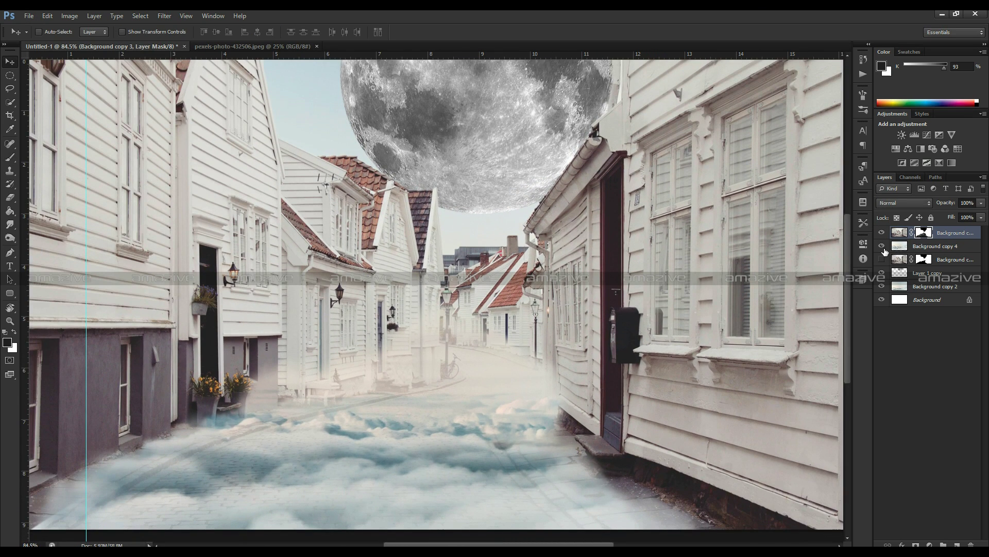
{"action": "left_click", "coordinate": [883, 247]}
{"action": "left_click", "coordinate": [921, 248]}
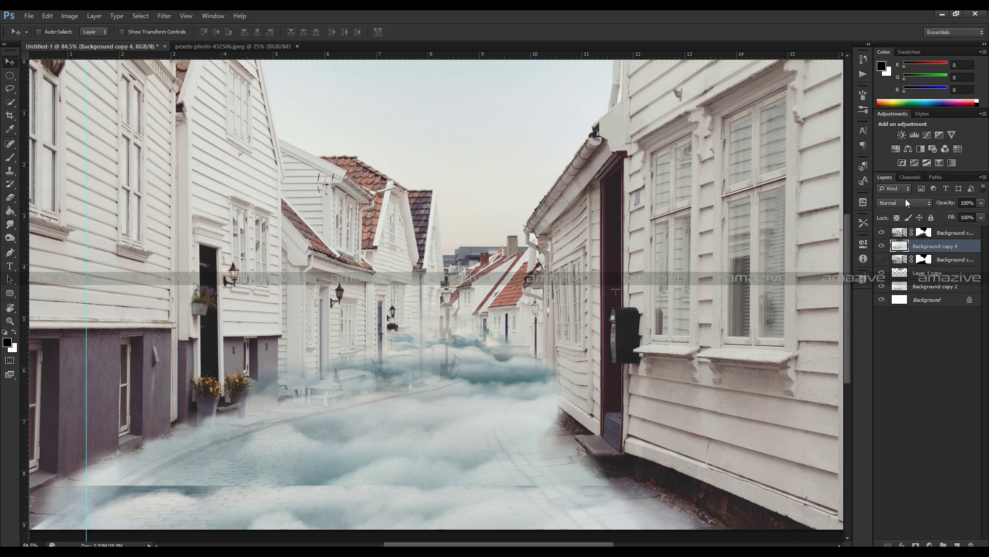
{"action": "left_click", "coordinate": [907, 202]}
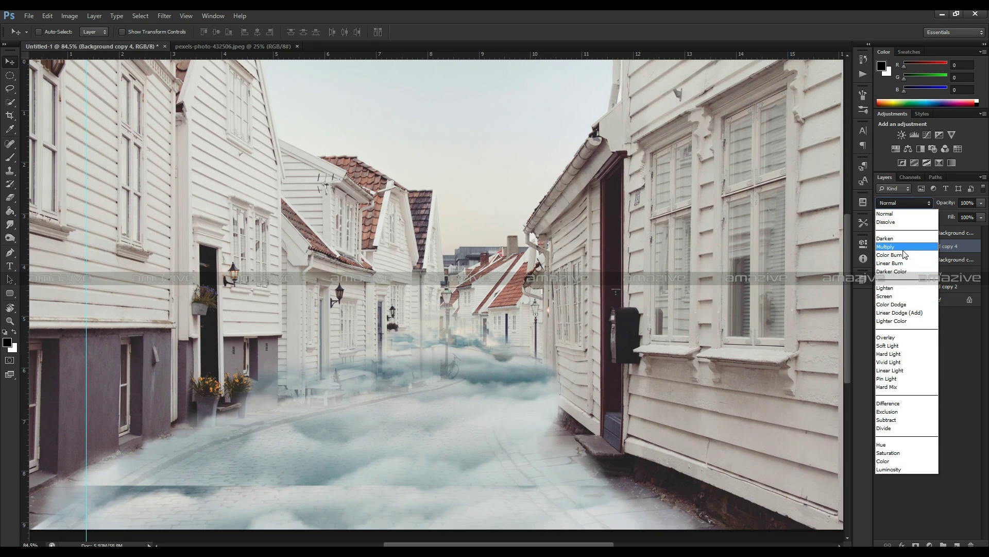
{"action": "left_click", "coordinate": [896, 247]}
{"action": "left_click", "coordinate": [905, 203]}
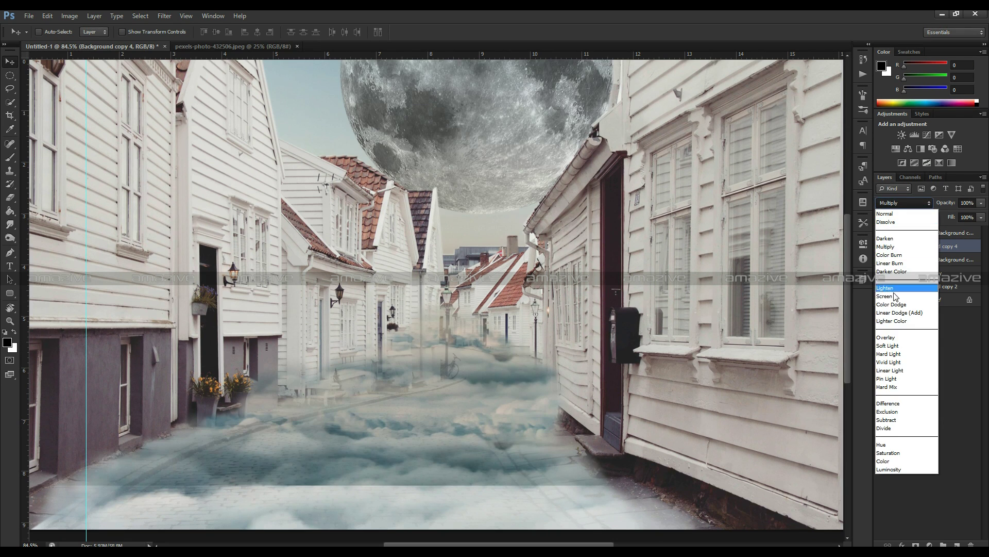
{"action": "left_click", "coordinate": [895, 288]}
{"action": "key", "text": "Down"}
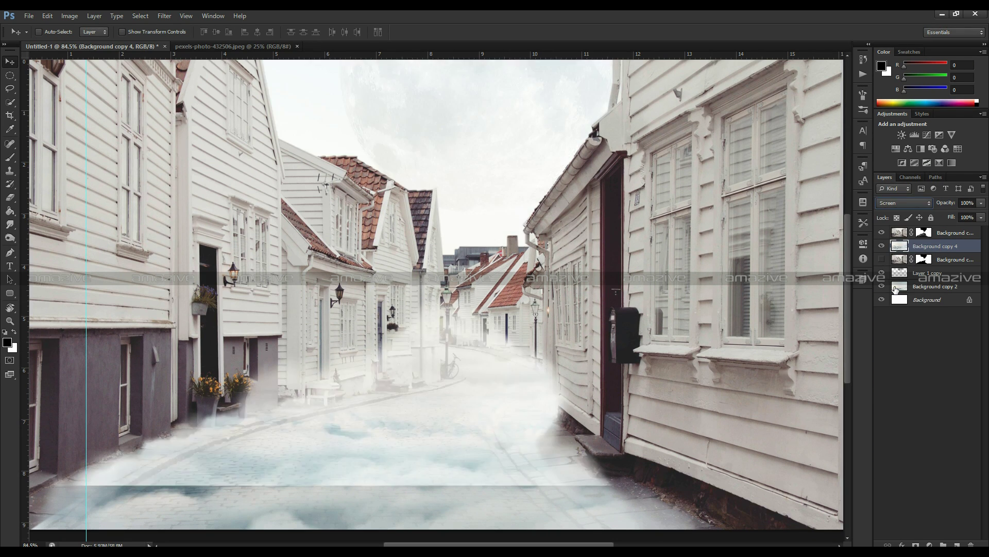
{"action": "left_click", "coordinate": [899, 204]}
{"action": "left_click", "coordinate": [903, 338]}
{"action": "left_click", "coordinate": [881, 246]}
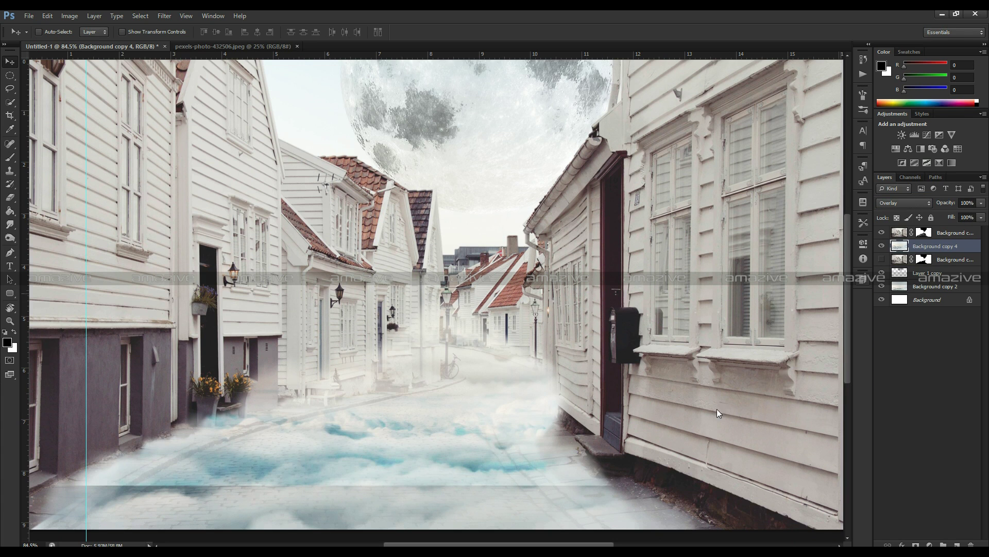
- Erase part of the Overlay cloud copy across the lower cloud river with a resized eraser
{"action": "key", "text": "e"}
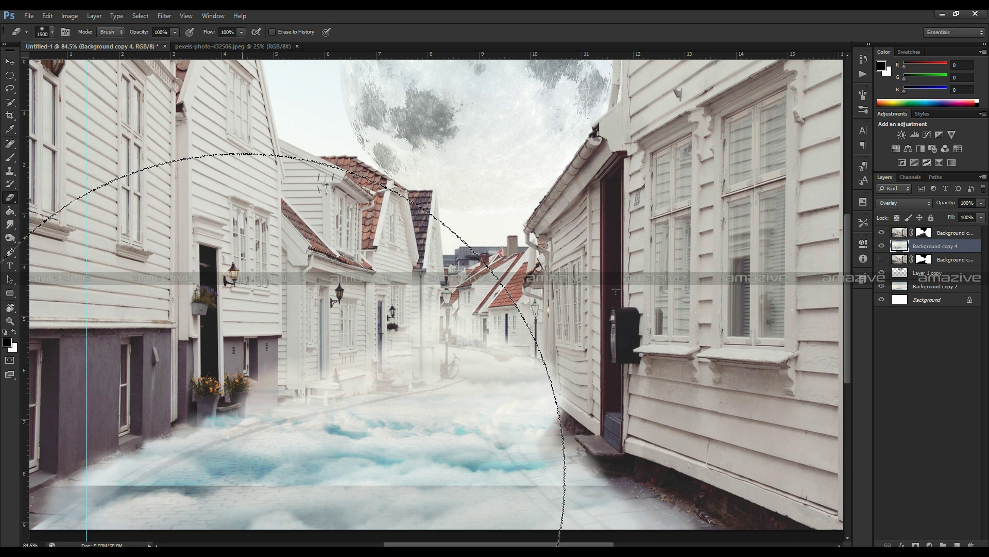
{"action": "key", "text": "bracketleft"}
{"action": "key", "text": "bracketleft"}
{"action": "key", "text": "bracketleft"}
{"action": "scroll", "coordinate": [566, 475], "scroll_direction": "down", "scroll_amount": 1}
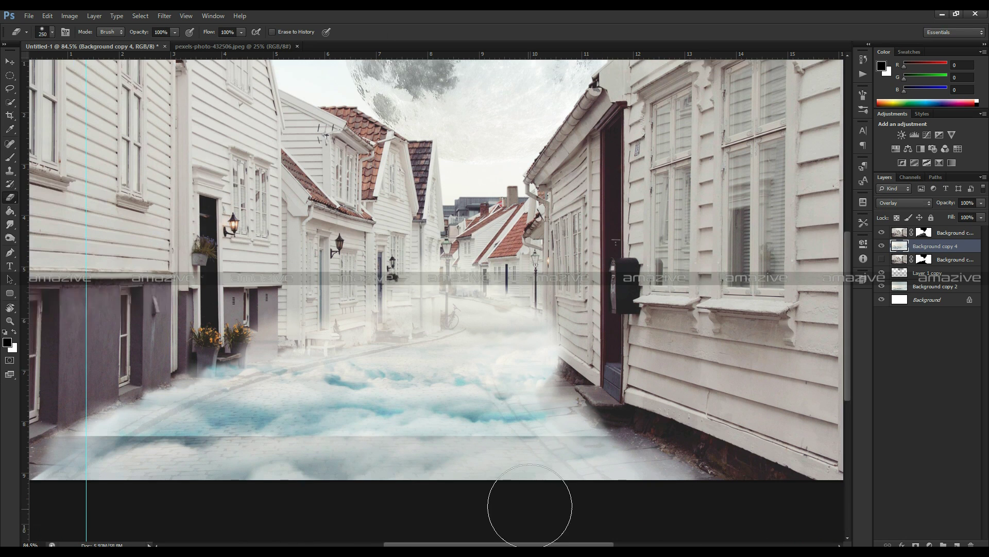
{"action": "scroll", "coordinate": [566, 475], "scroll_direction": "down", "scroll_amount": 1}
{"action": "key", "text": "bracketright"}
{"action": "key", "text": "bracketright"}
{"action": "key", "text": "bracketright"}
{"action": "mouse_move", "coordinate": [166, 453]}
{"action": "left_mouse_down"}
{"action": "mouse_move", "coordinate": [397, 513]}
{"action": "mouse_move", "coordinate": [469, 515]}
{"action": "left_mouse_up"}
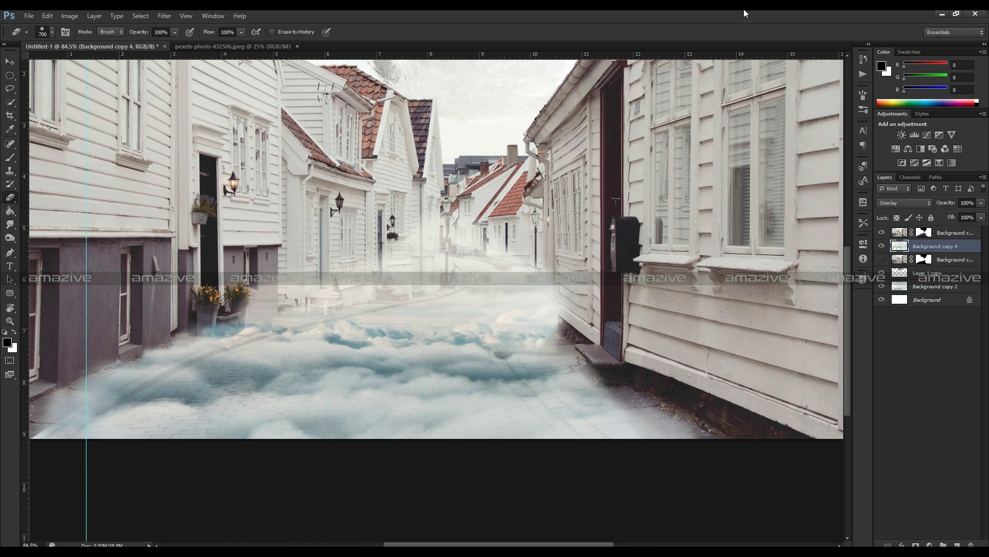
- Compare the sky by toggling Background copy 4 and briefly disabling its cloud mask
{"action": "key", "text": "v"}
{"action": "left_click", "coordinate": [880, 247]}
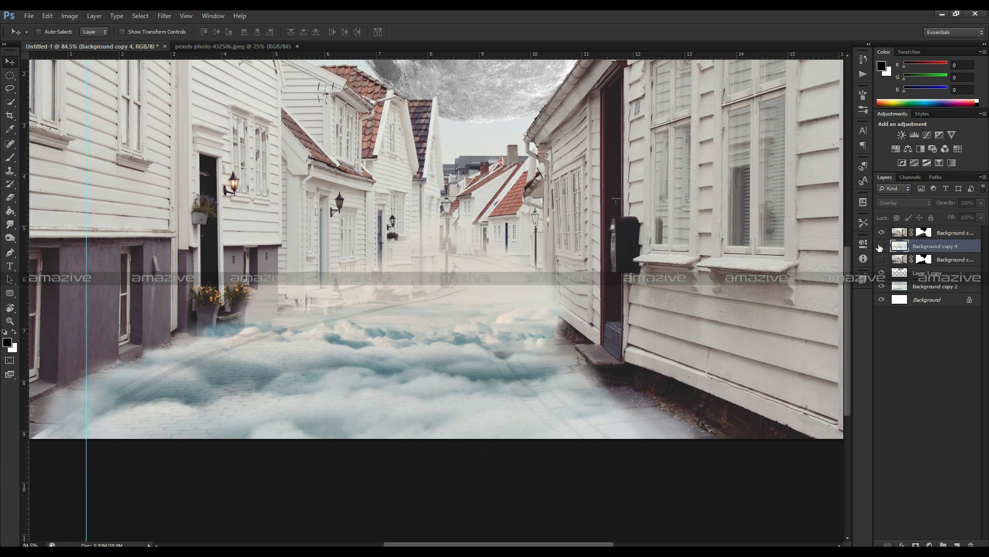
{"action": "left_click", "coordinate": [881, 247]}
{"action": "left_click", "coordinate": [901, 232]}
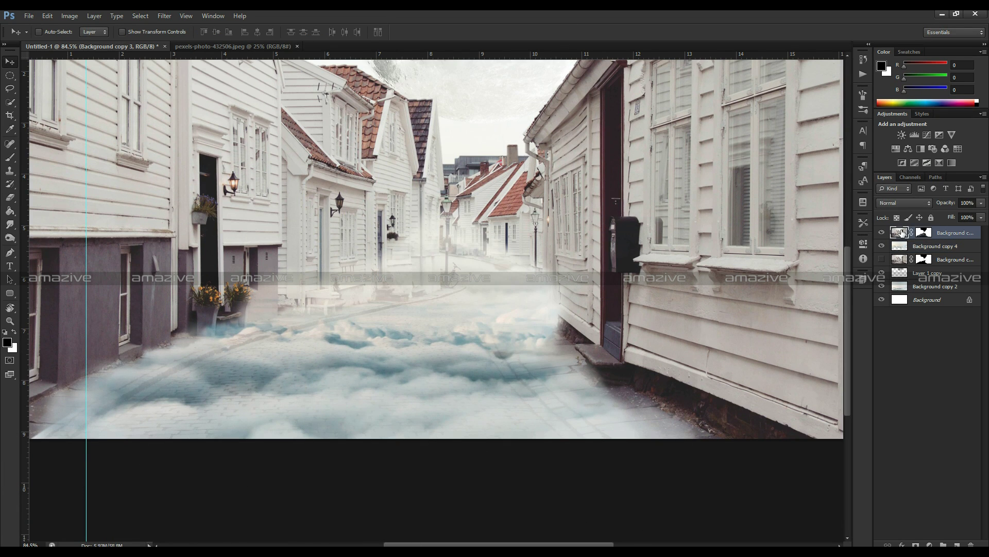
{"action": "right_click", "coordinate": [926, 232]}
{"action": "left_click", "coordinate": [928, 235]}
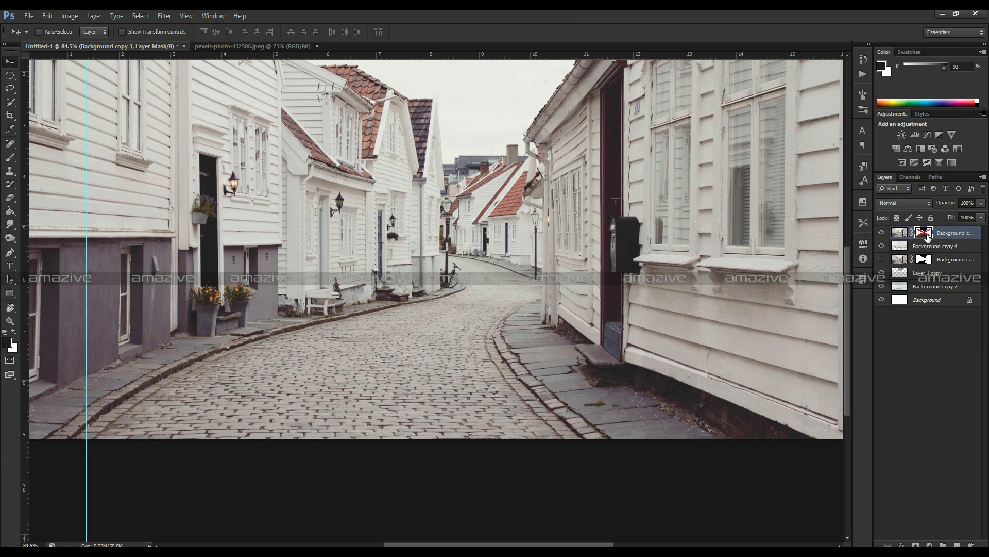
{"action": "right_click", "coordinate": [919, 235]}
{"action": "left_click", "coordinate": [920, 240]}
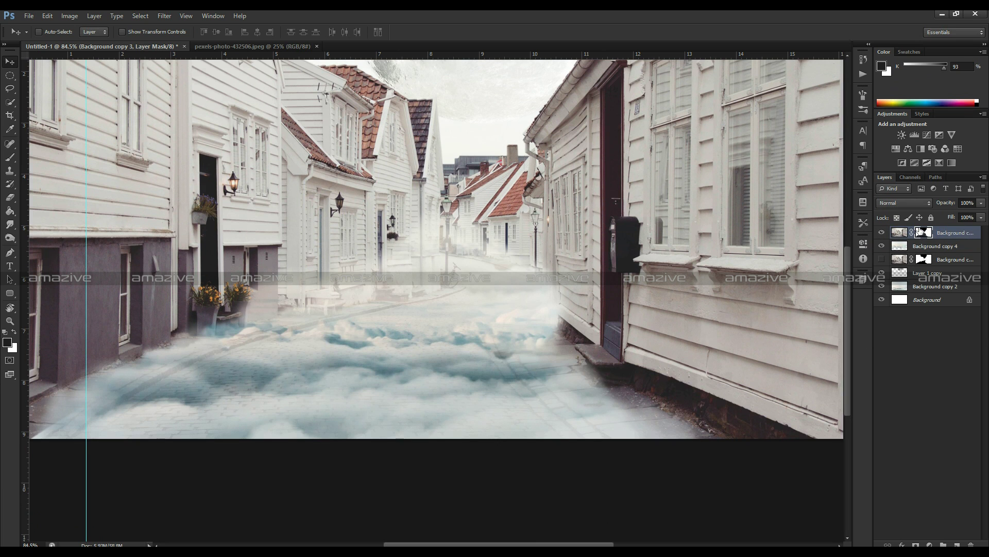
- Move Background copy 2 up directly beneath Background copy 4 in the layer stack
{"action": "left_click", "coordinate": [883, 286]}
{"action": "left_click", "coordinate": [912, 289]}
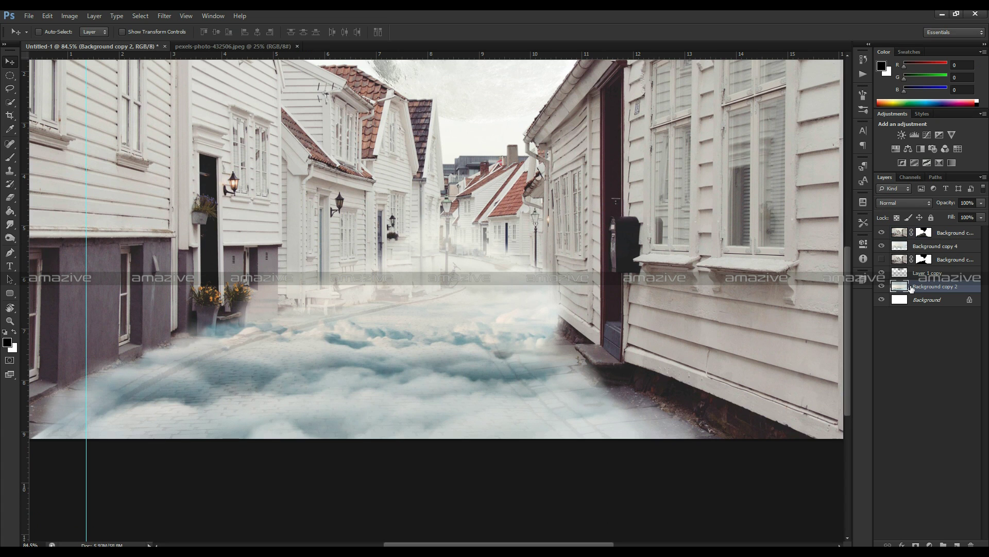
{"action": "left_click", "coordinate": [928, 248]}
{"action": "mouse_move", "coordinate": [939, 290]}
{"action": "left_mouse_down"}
{"action": "mouse_move", "coordinate": [906, 257]}
{"action": "mouse_move", "coordinate": [926, 244]}
{"action": "left_mouse_up"}
{"action": "double_click", "coordinate": [926, 244]}
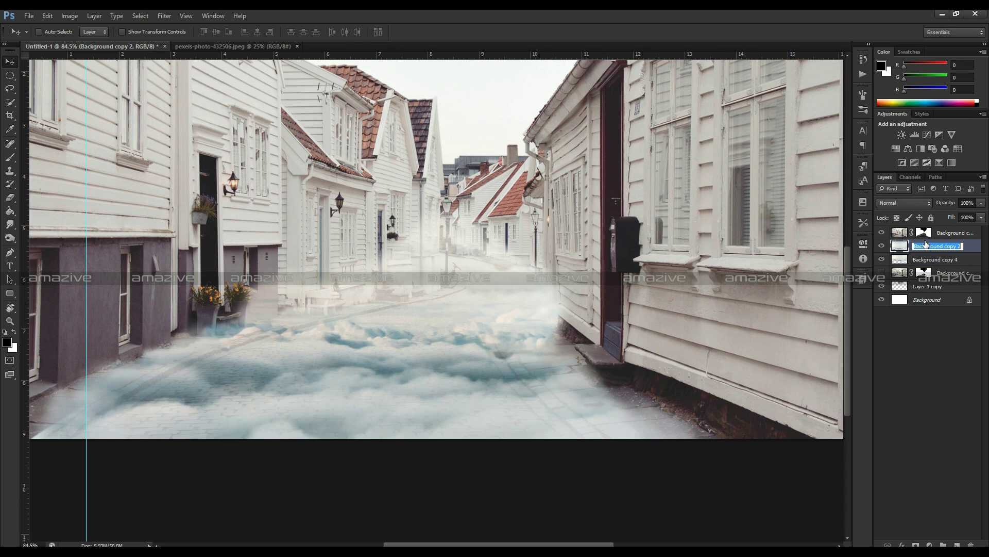
{"action": "left_click", "coordinate": [950, 260]}
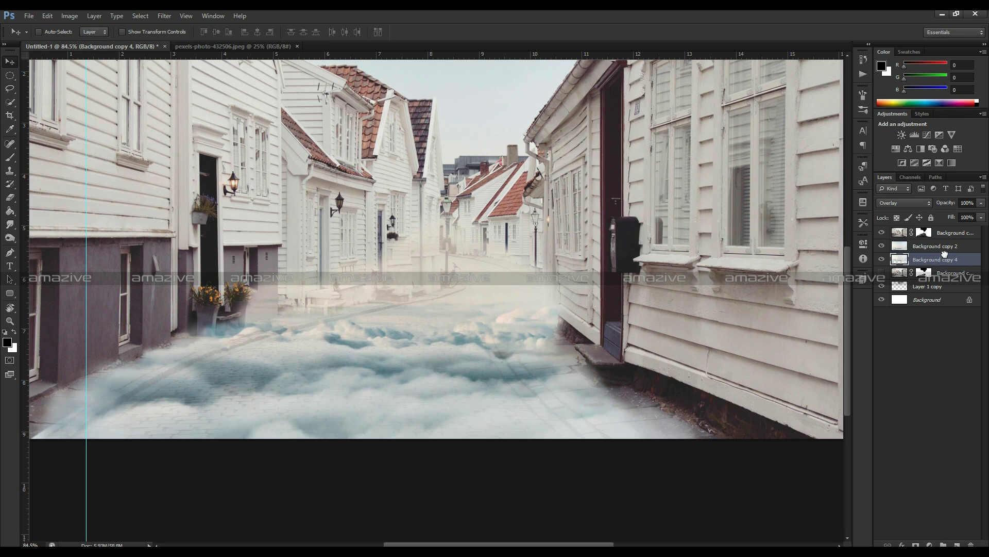
{"action": "left_click_drag", "start_coordinate": [944, 254], "coordinate": [946, 246]}
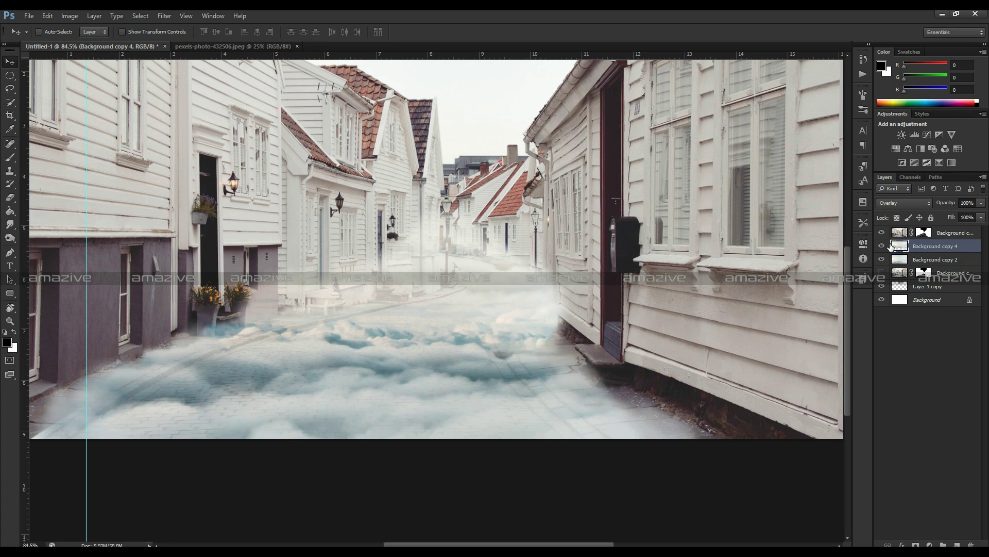
{"action": "left_click", "coordinate": [882, 260]}
{"action": "scroll", "coordinate": [688, 324], "scroll_direction": "up", "scroll_amount": 2}
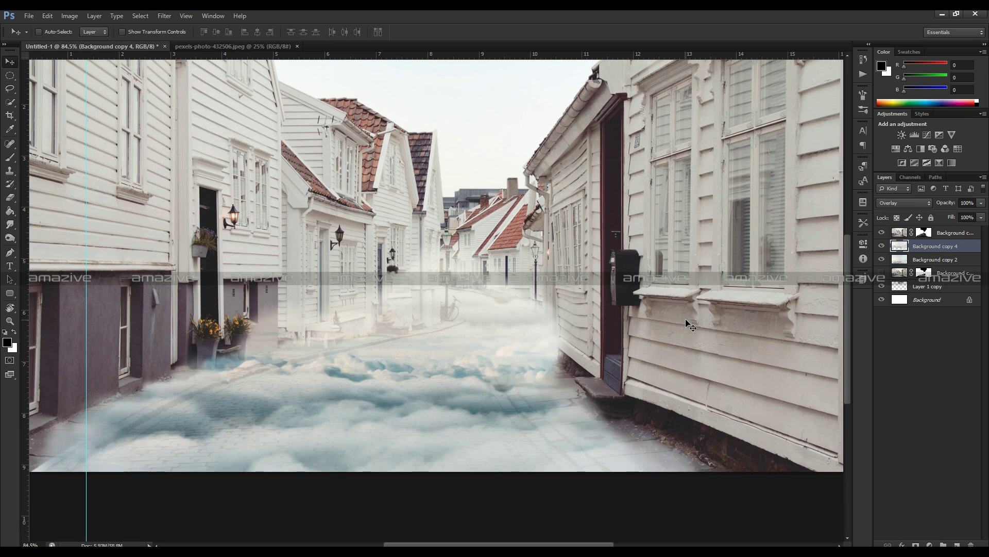
{"action": "key", "text": "ctrl+0"}
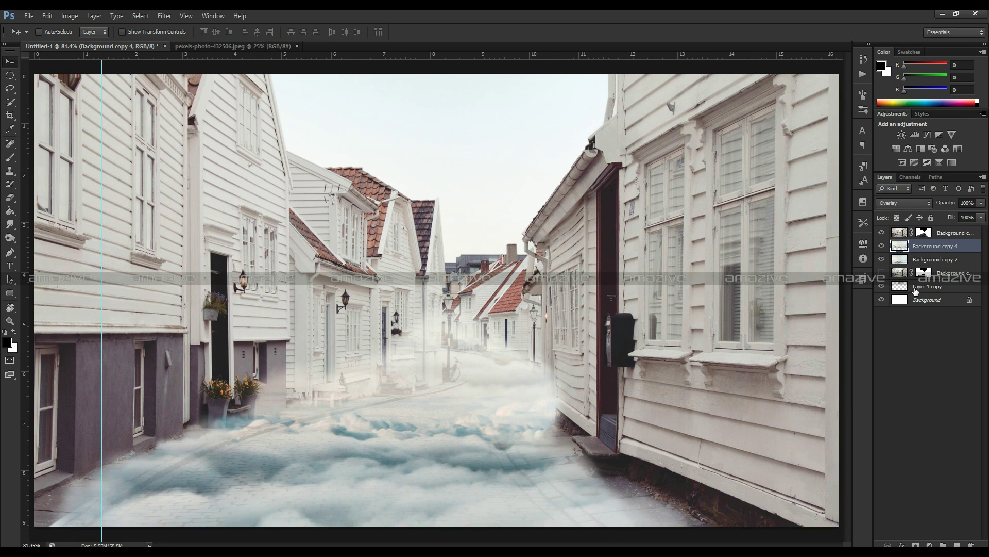
{"action": "left_click", "coordinate": [920, 261]}
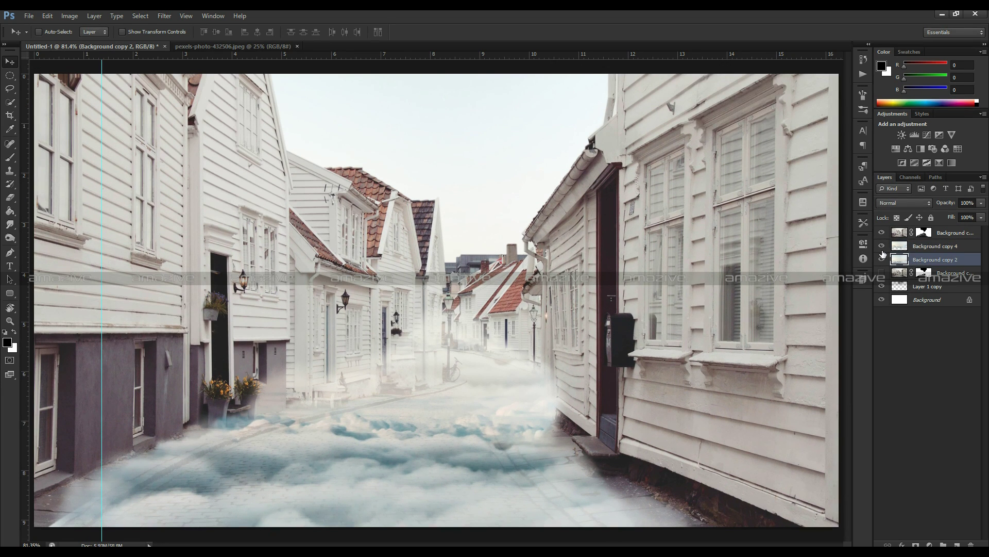
{"action": "left_click", "coordinate": [881, 246]}
{"action": "left_click", "coordinate": [936, 246]}
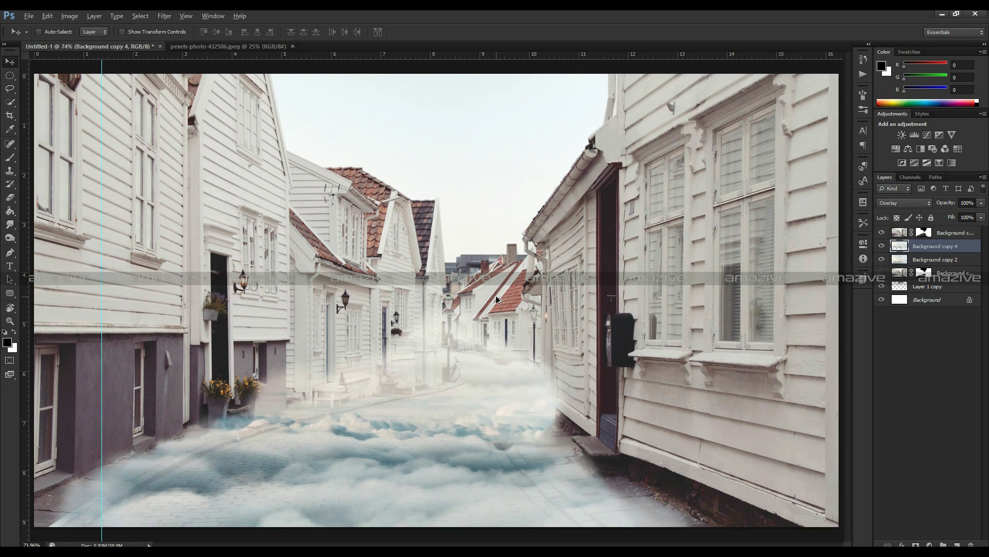
{"action": "scroll", "coordinate": [498, 299], "scroll_direction": "down", "scroll_amount": 2}
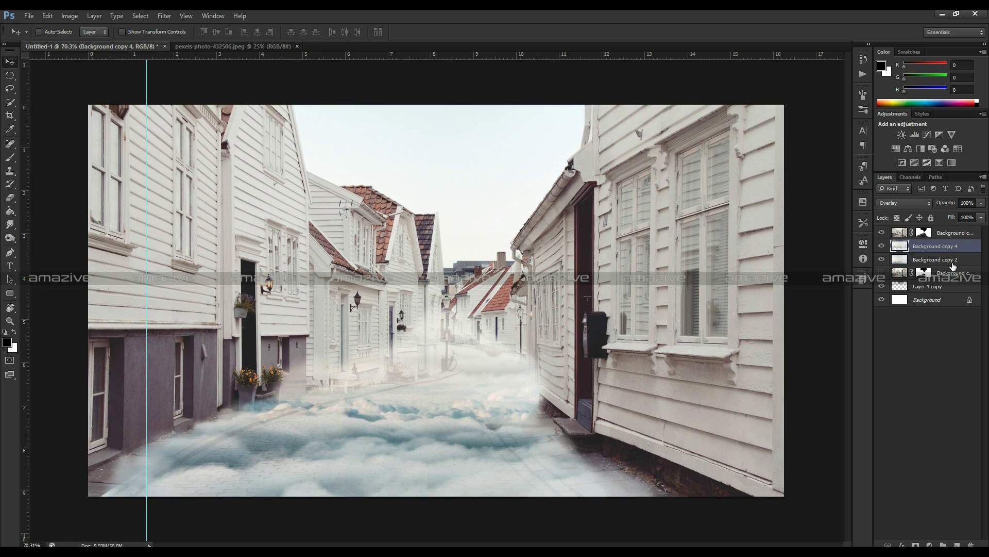
{"action": "left_click", "coordinate": [953, 263]}
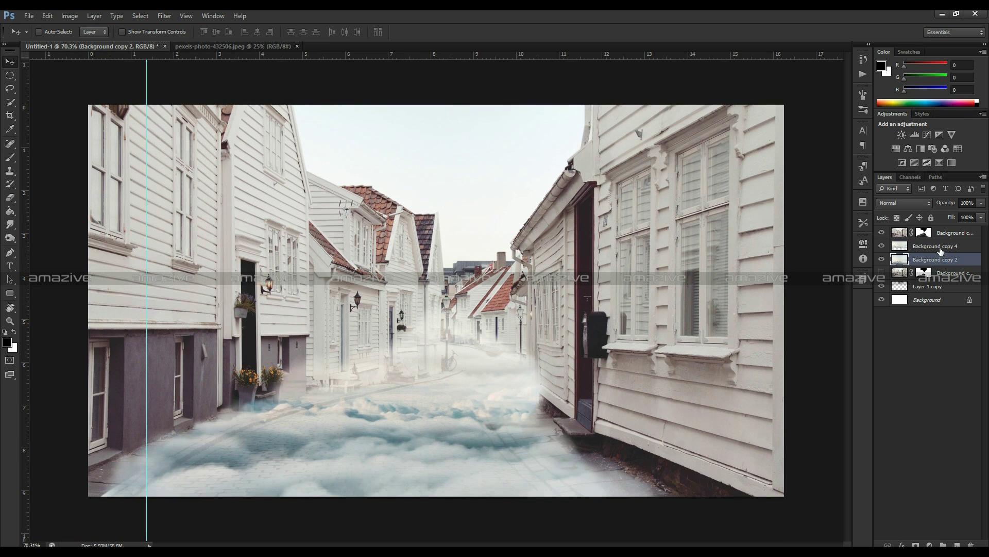
{"action": "left_click", "coordinate": [942, 247]}
- Add a new empty layer and set up a 45 px brush with Scattering enabled
{"action": "left_click", "coordinate": [957, 544]}
{"action": "key", "text": "b"}
{"action": "left_click", "coordinate": [52, 32]}
{"action": "left_click", "coordinate": [87, 194]}
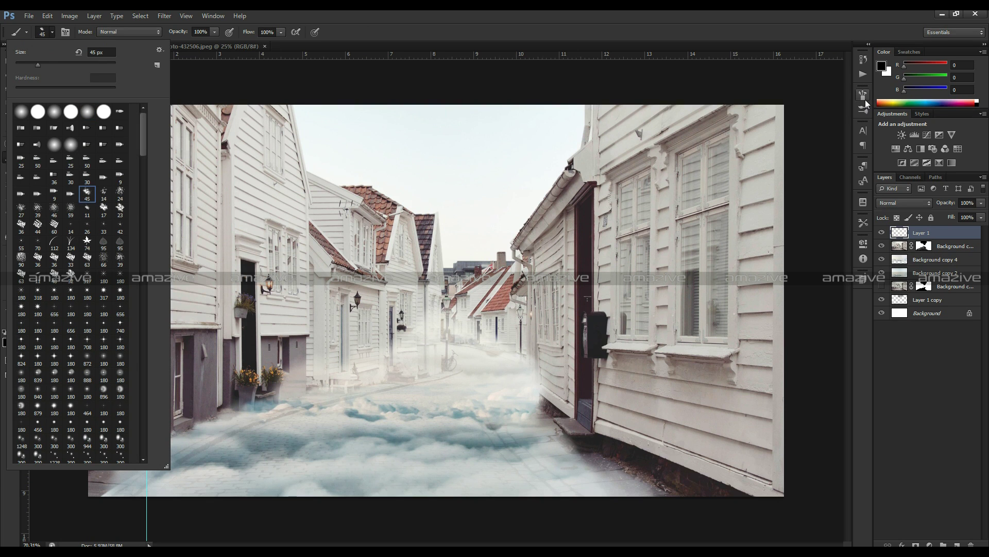
{"action": "left_click", "coordinate": [863, 95]}
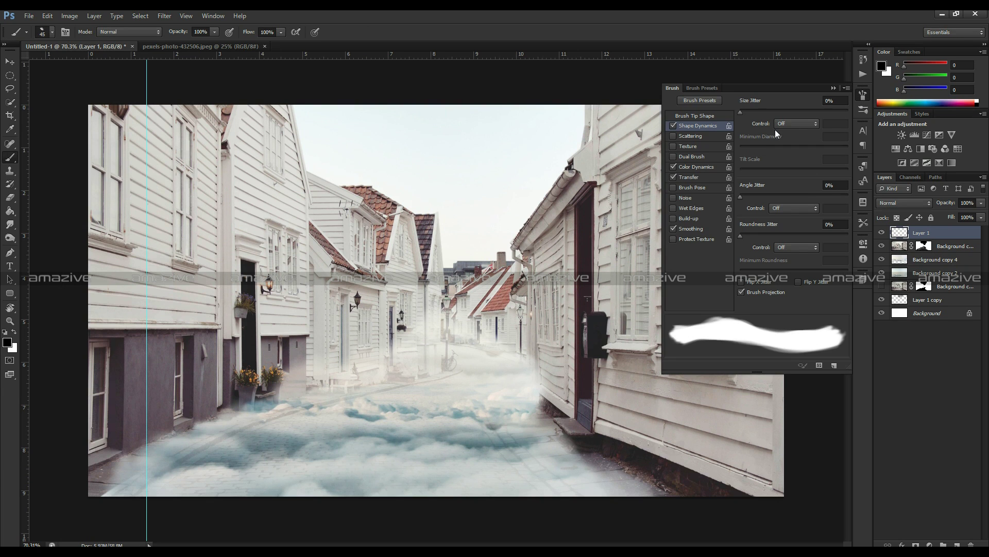
{"action": "left_click", "coordinate": [700, 137]}
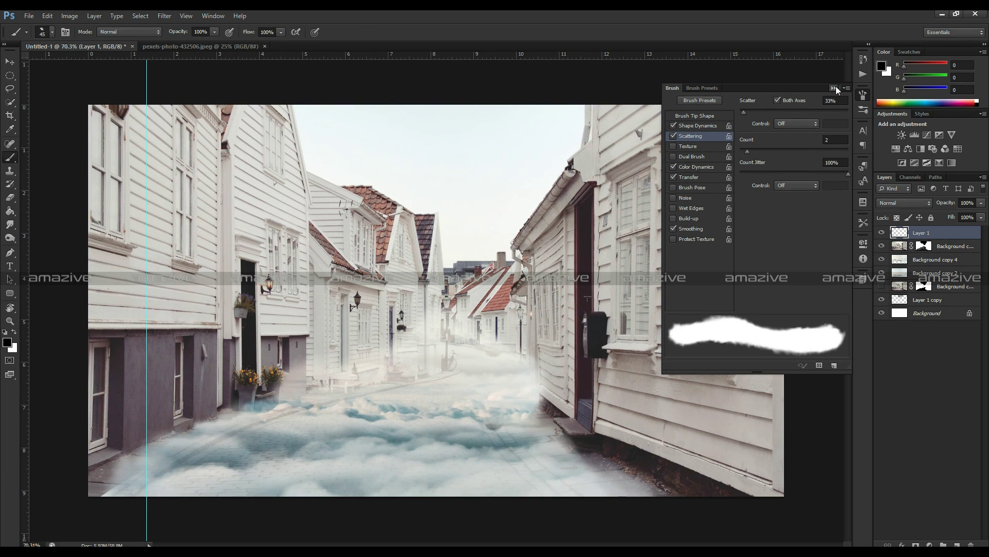
{"action": "left_click", "coordinate": [834, 88]}
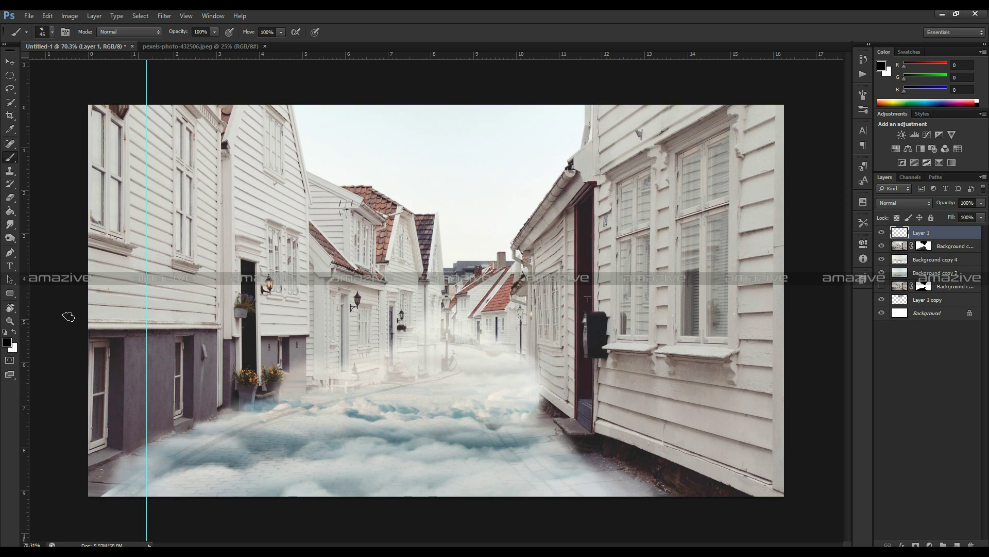
- Sample a light grey from the scene and dab it mid-street
{"action": "key", "text": "x"}
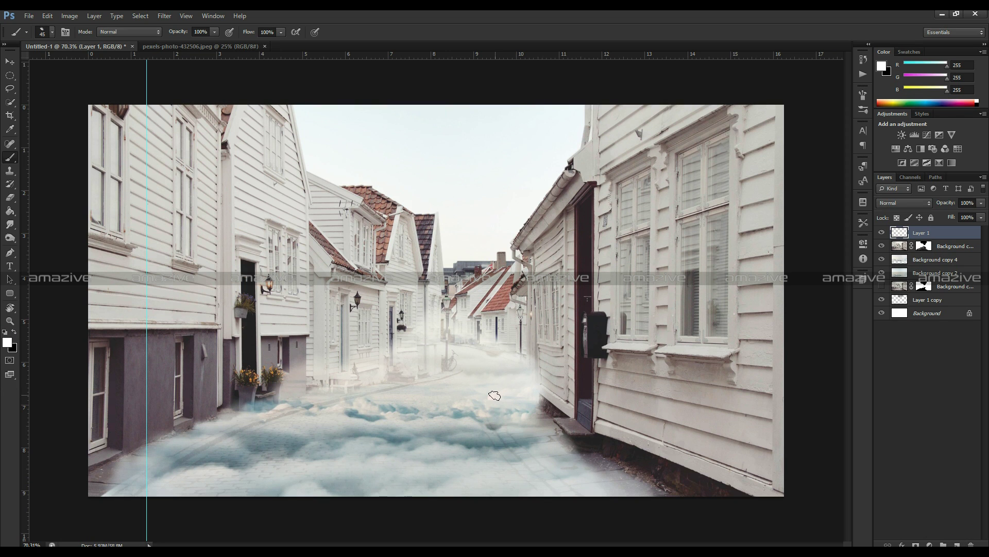
{"action": "key", "text": "i"}
{"action": "left_click", "coordinate": [411, 403]}
{"action": "key", "text": "b"}
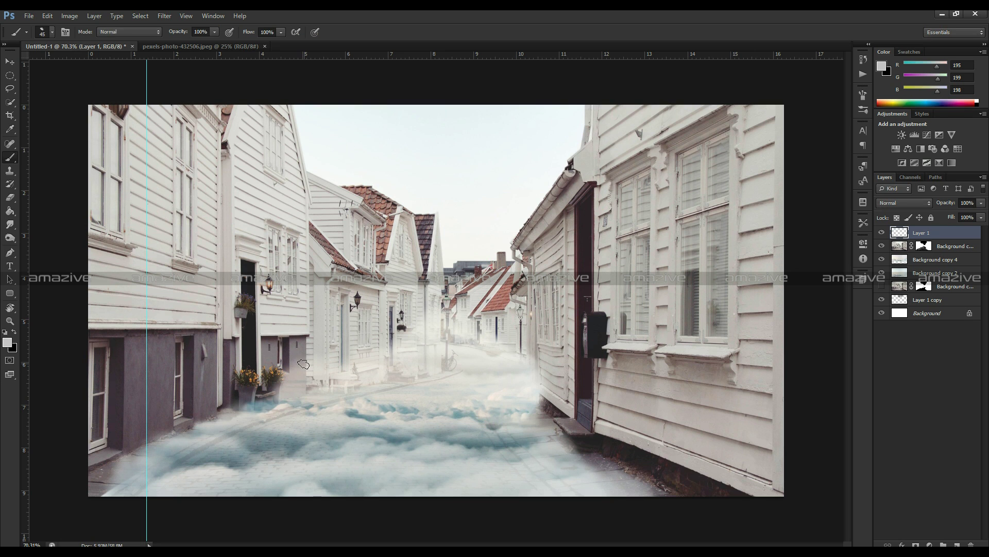
{"action": "left_click", "coordinate": [469, 332]}
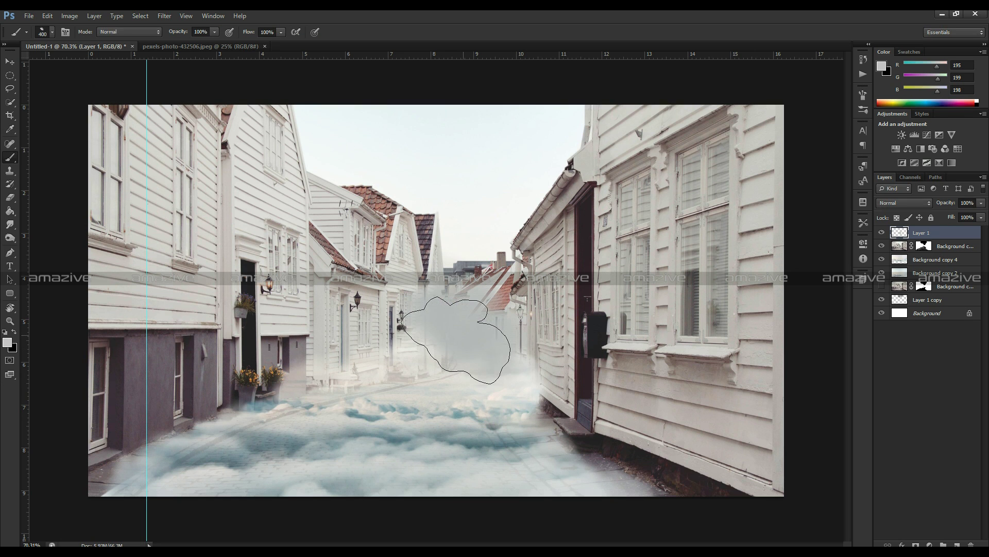
- Set the painting colour to near-white #f4f4f4 and brush broad mist strokes across the lower street
{"action": "left_click", "coordinate": [7, 342]}
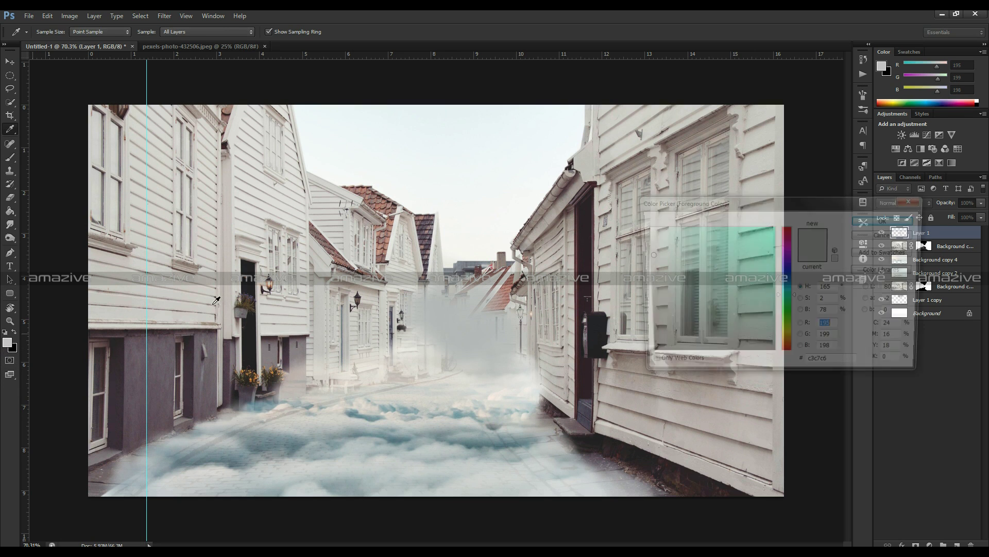
{"action": "left_click", "coordinate": [645, 233]}
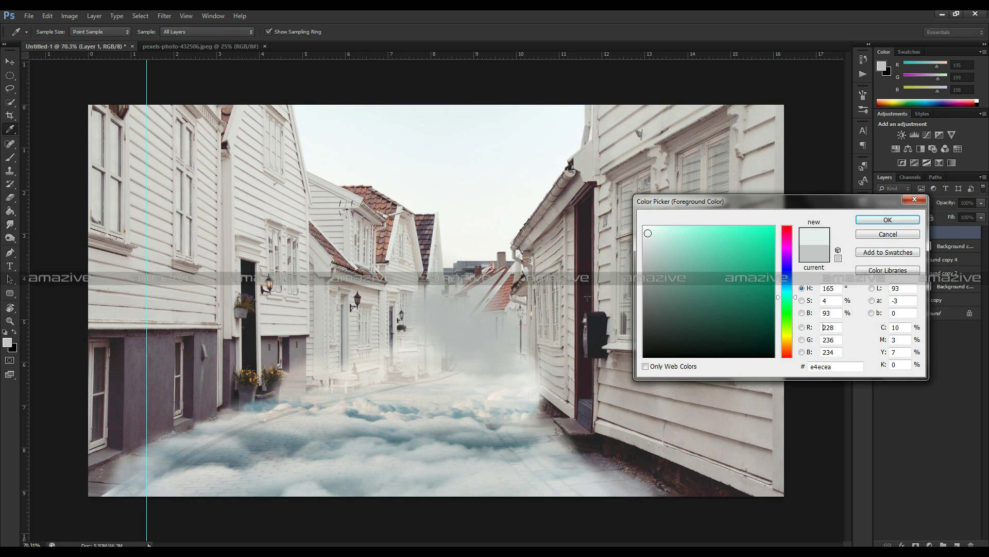
{"action": "left_click", "coordinate": [792, 294]}
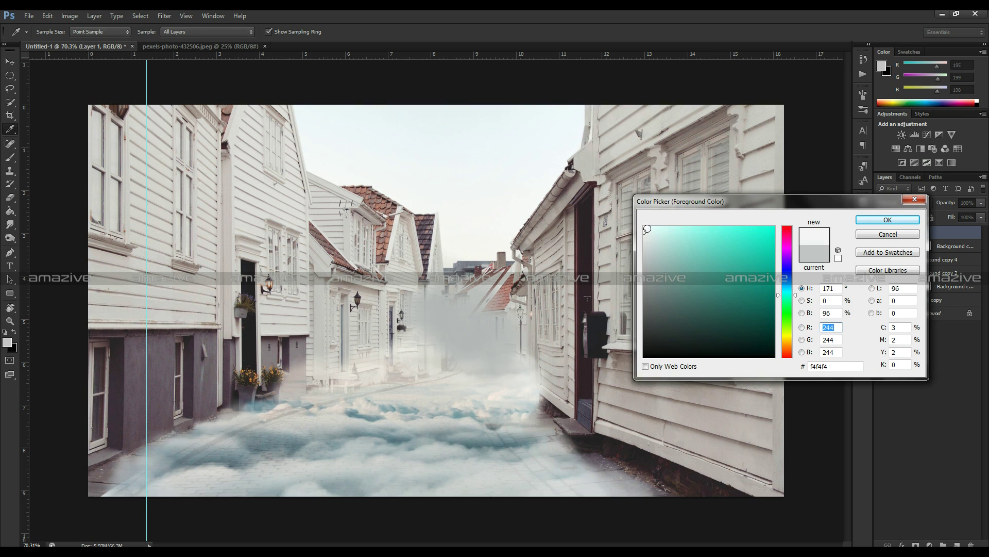
{"action": "left_click", "coordinate": [887, 220]}
{"action": "key", "text": "b"}
{"action": "mouse_move", "coordinate": [172, 397]}
{"action": "left_mouse_down"}
{"action": "mouse_move", "coordinate": [330, 392]}
{"action": "mouse_move", "coordinate": [354, 227]}
{"action": "mouse_move", "coordinate": [461, 239]}
{"action": "left_mouse_up"}
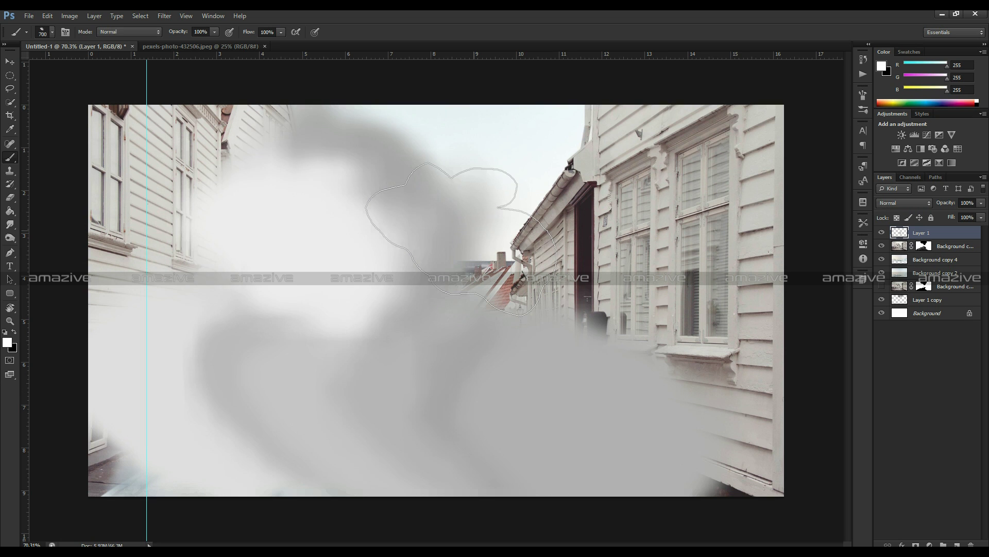
{"action": "left_click_drag", "start_coordinate": [412, 343], "coordinate": [420, 343]}
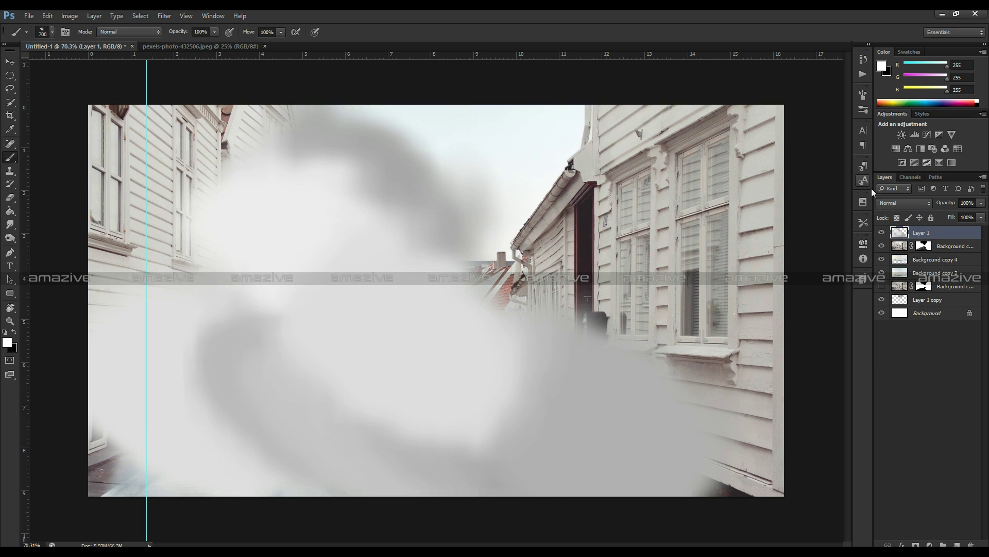
- Set Layer 1 to Overlay blending and lower its opacity
{"action": "left_click", "coordinate": [889, 199]}
{"action": "left_click", "coordinate": [897, 250]}
{"action": "left_click", "coordinate": [896, 203]}
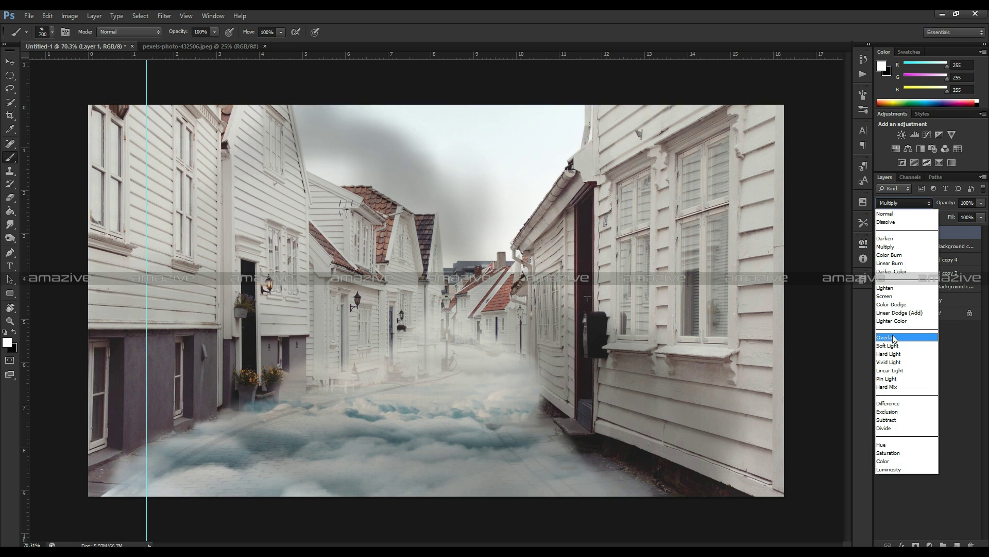
{"action": "left_click", "coordinate": [893, 338]}
{"action": "mouse_move", "coordinate": [946, 203]}
{"action": "left_mouse_down"}
{"action": "mouse_move", "coordinate": [917, 205]}
{"action": "mouse_move", "coordinate": [929, 205]}
{"action": "left_mouse_up"}
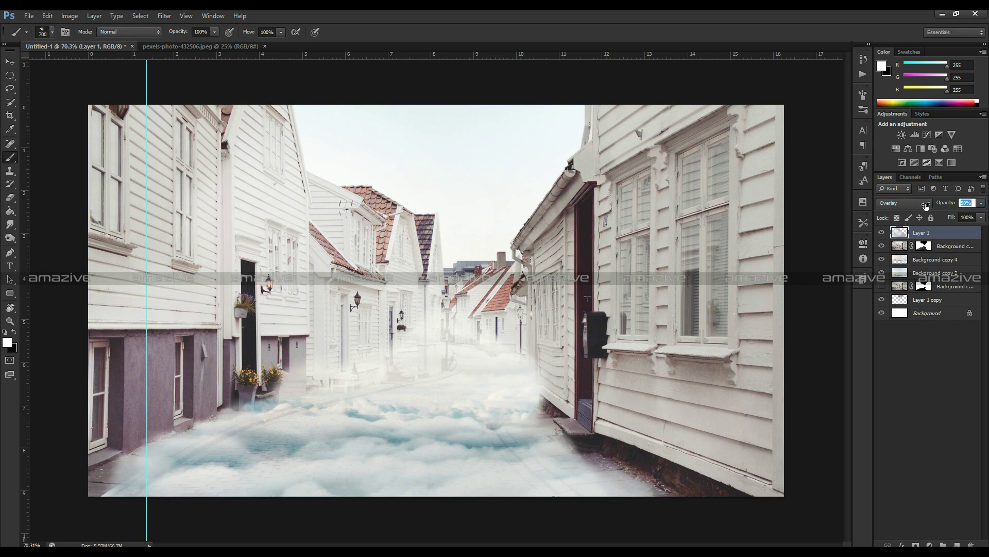
{"action": "key", "text": "Return"}
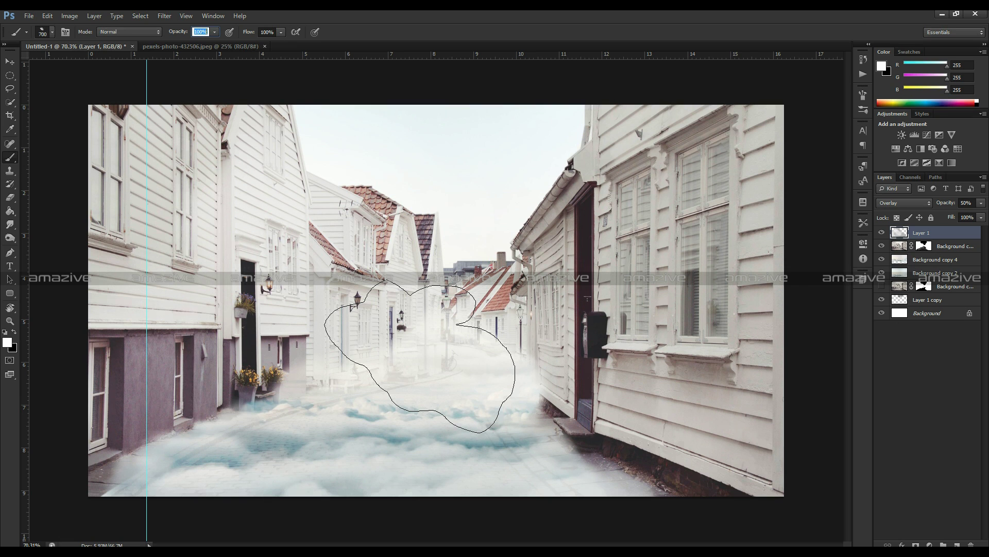
- Resize the brush to 200 and set the background colour to a neutral light grey
{"action": "key", "text": "Return"}
{"action": "key", "text": "bracketleft"}
{"action": "key", "text": "bracketleft"}
{"action": "key", "text": "bracketleft"}
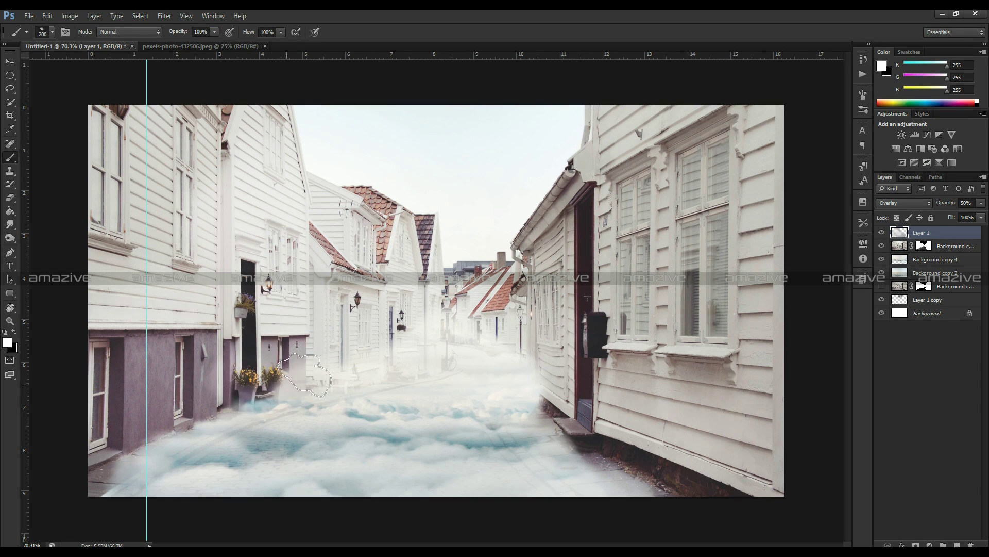
{"action": "key", "text": "bracketright"}
{"action": "key", "text": "bracketright"}
{"action": "key", "text": "bracketright"}
{"action": "key", "text": "bracketright"}
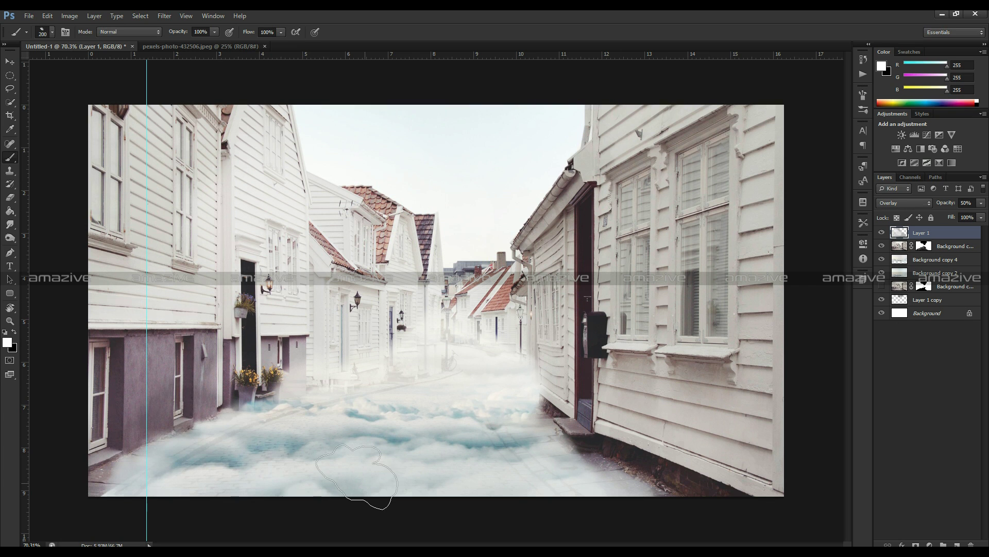
{"action": "left_click", "coordinate": [16, 345]}
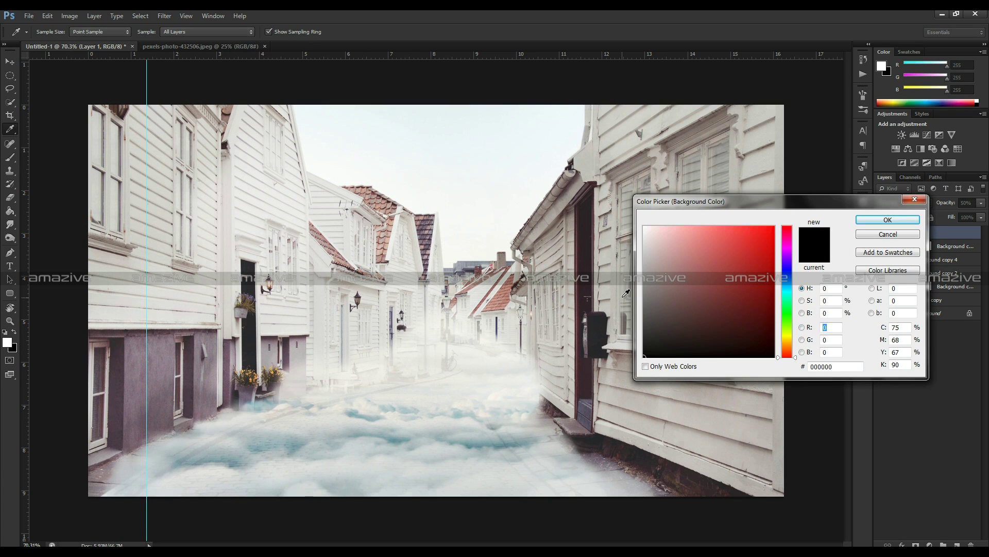
{"action": "left_click", "coordinate": [454, 140]}
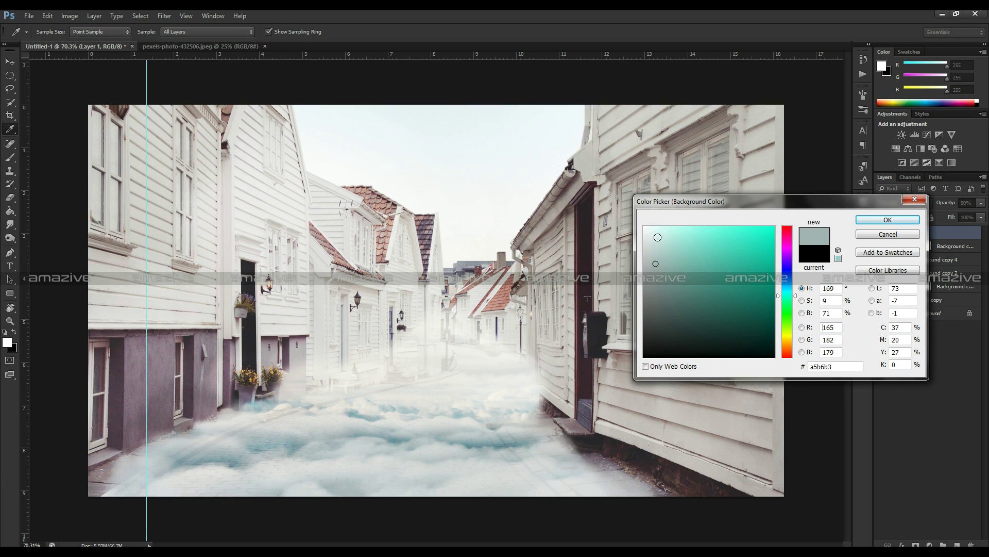
{"action": "left_click", "coordinate": [647, 232]}
{"action": "left_click", "coordinate": [645, 238]}
{"action": "left_click", "coordinate": [787, 290]}
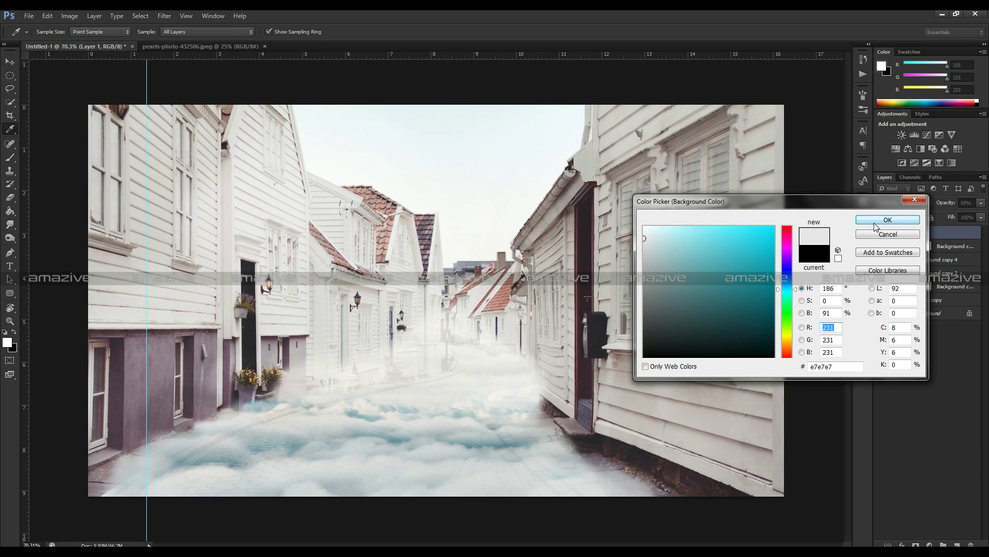
{"action": "left_click", "coordinate": [888, 220]}
{"action": "key", "text": "b"}
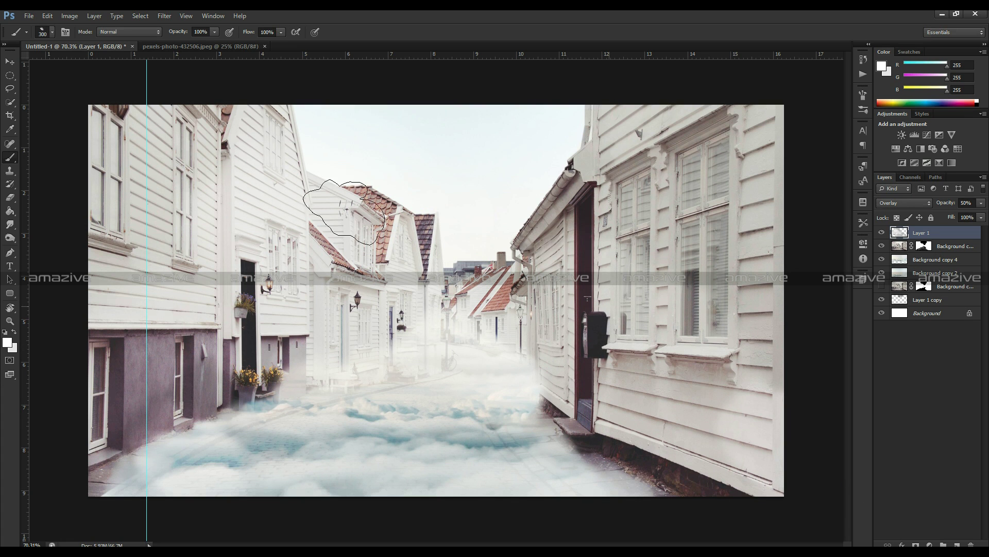
- Paint white mist over the distant houses with a round 400 px tip, then enlarge to 1100
{"action": "key", "text": "bracketright"}
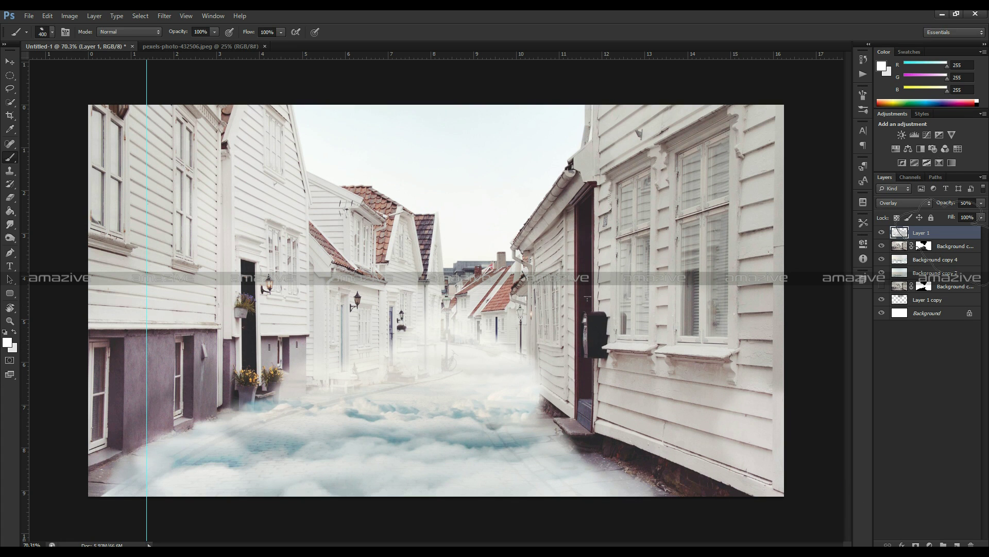
{"action": "left_click", "coordinate": [882, 233]}
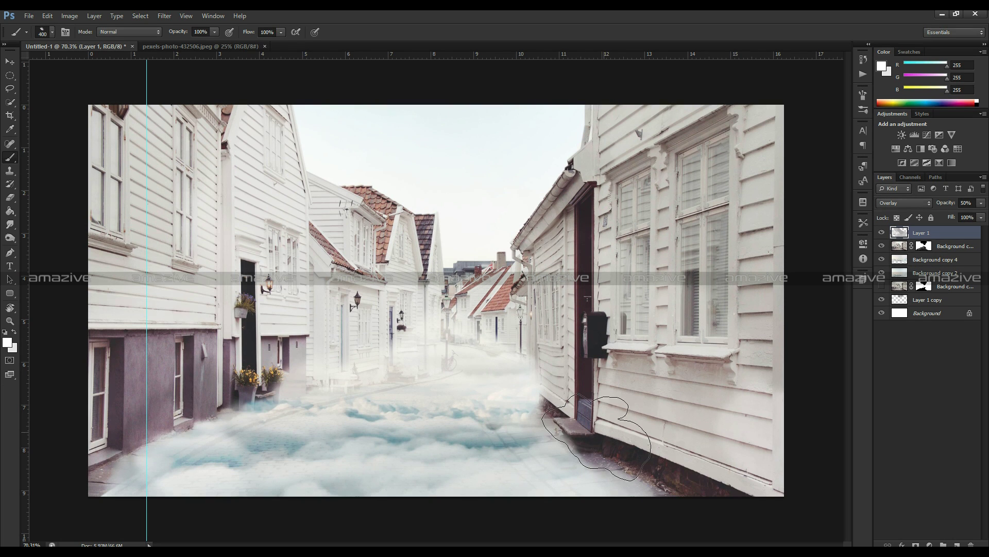
{"action": "left_click", "coordinate": [52, 32]}
{"action": "left_click", "coordinate": [103, 112]}
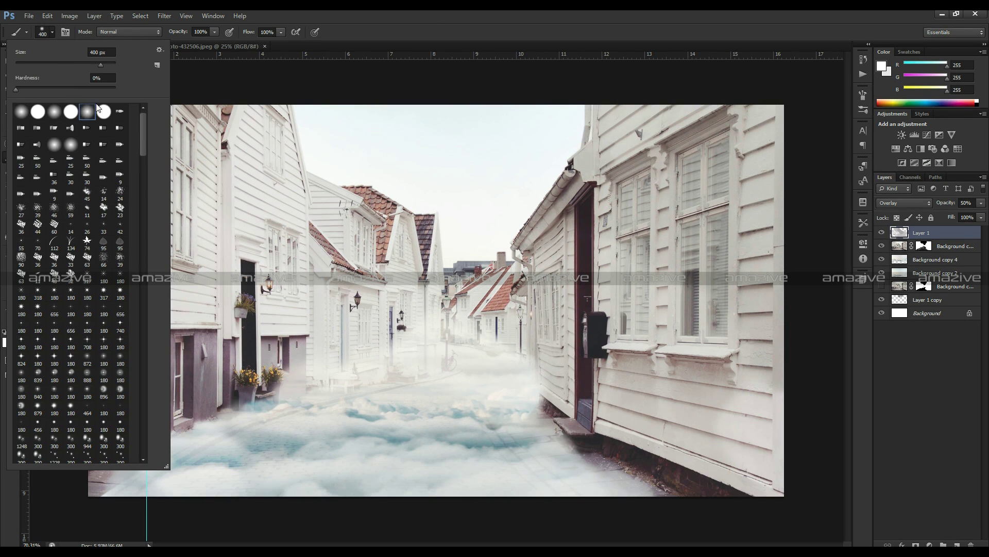
{"action": "key", "text": "Return"}
{"action": "left_click", "coordinate": [14, 333]}
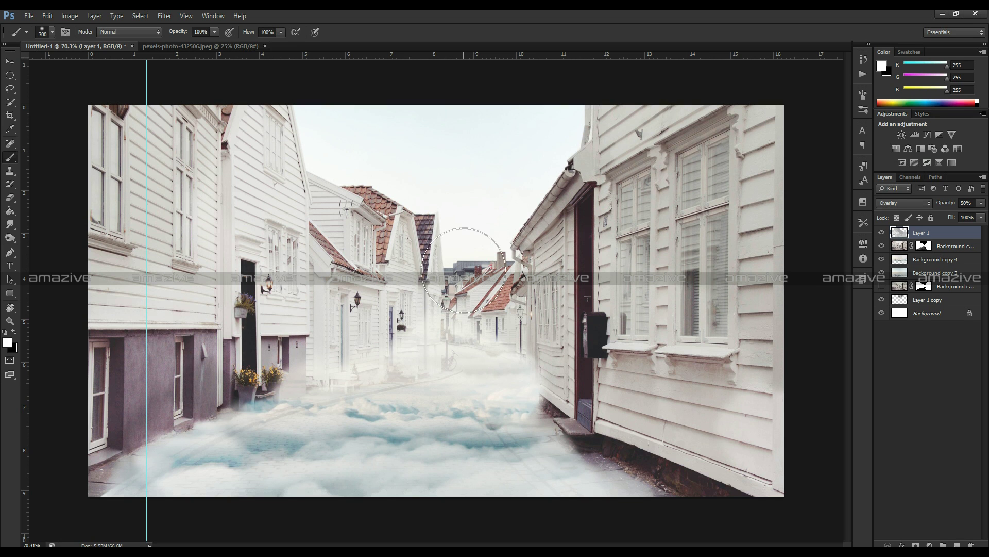
{"action": "left_click_drag", "start_coordinate": [496, 256], "coordinate": [464, 270]}
{"action": "key", "text": "bracketright"}
{"action": "key", "text": "bracketright"}
{"action": "key", "text": "bracketright"}
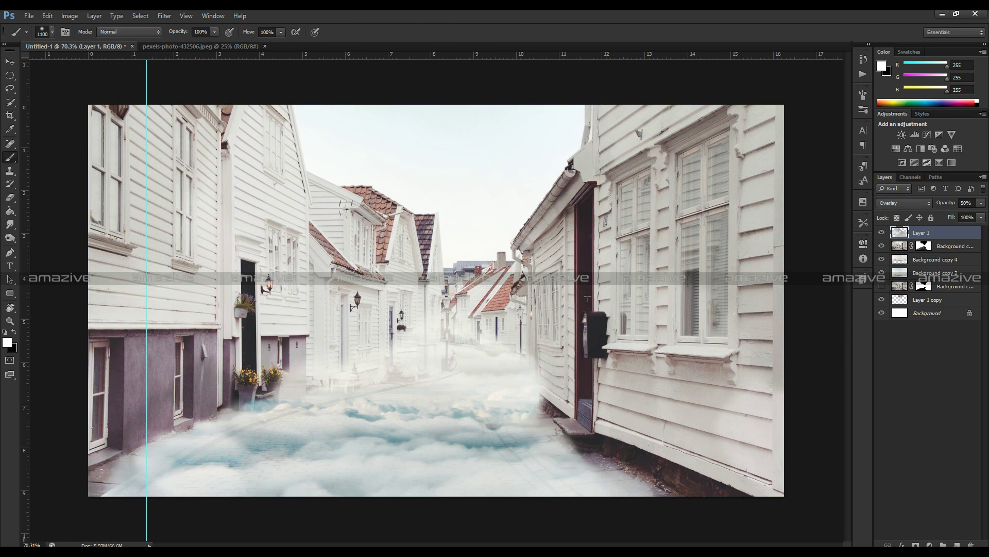
- Add Layer 2 with a large white dab, blended in Overlay at 20% opacity
{"action": "key", "text": "ctrl+shift+alt+n"}
{"action": "left_click", "coordinate": [468, 290]}
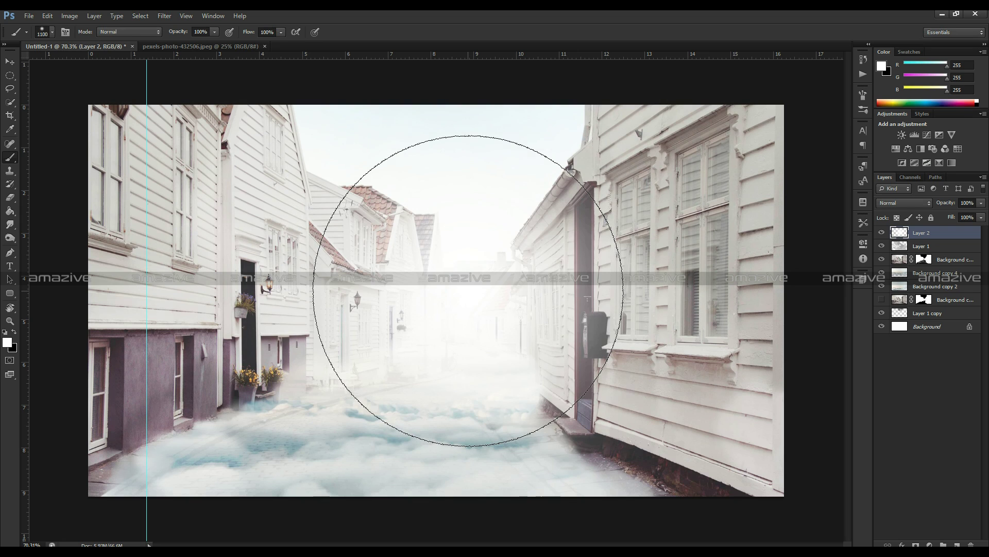
{"action": "key", "text": "bracketleft"}
{"action": "key", "text": "bracketleft"}
{"action": "key", "text": "bracketleft"}
{"action": "key", "text": "bracketleft"}
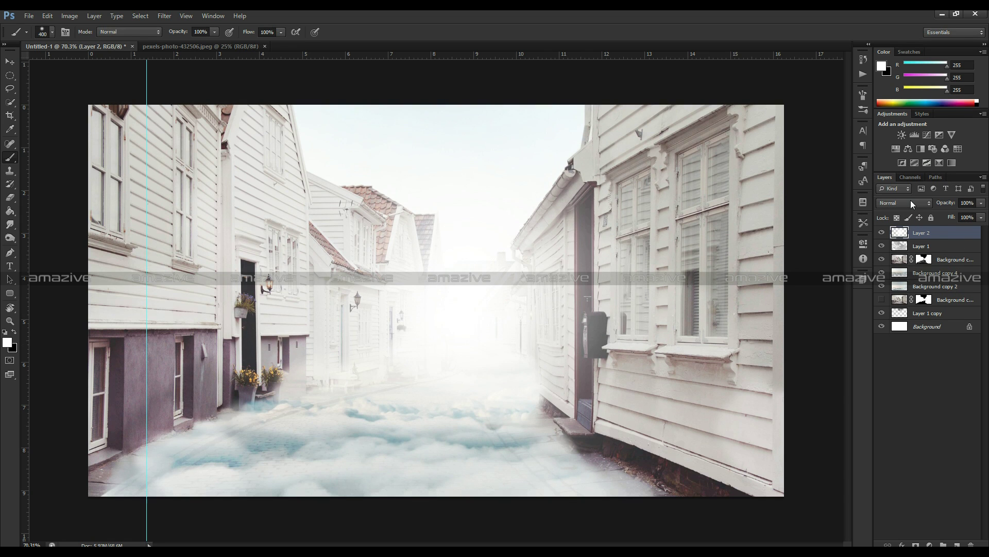
{"action": "left_click", "coordinate": [911, 201]}
{"action": "left_click", "coordinate": [899, 338]}
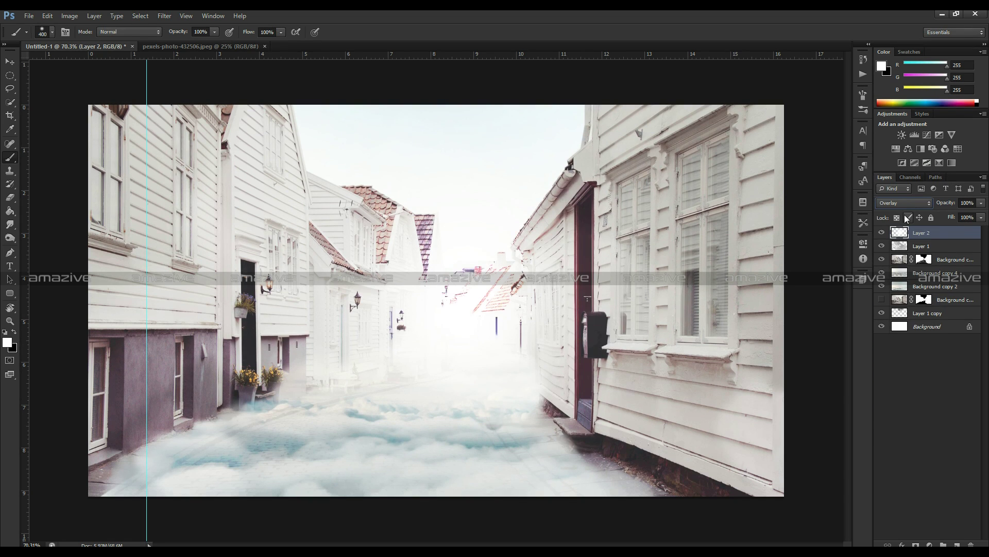
{"action": "left_click_drag", "start_coordinate": [945, 205], "coordinate": [907, 205]}
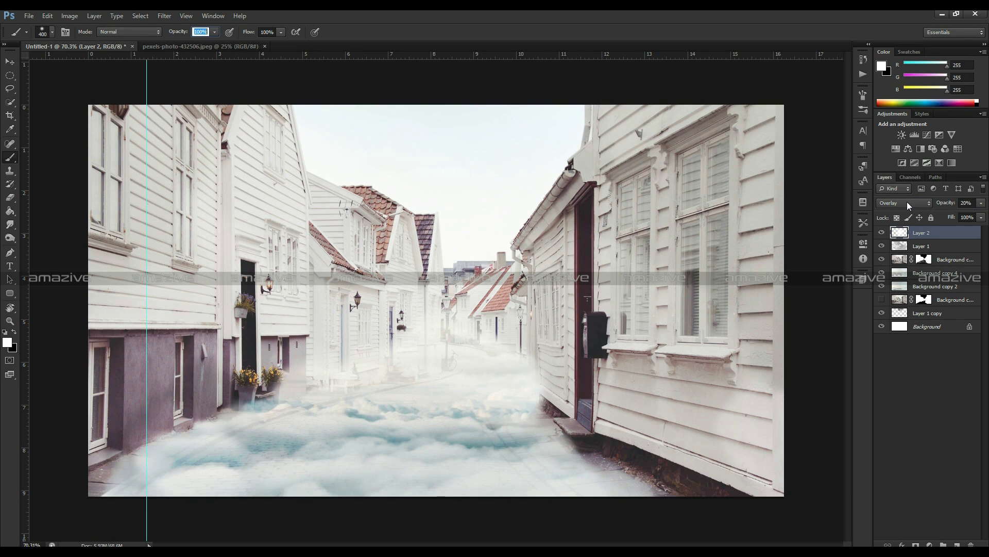
{"action": "left_click", "coordinate": [882, 232]}
- Add Layer 3, paint white haze along the street centre, and set it to 65% opacity
{"action": "left_click", "coordinate": [956, 545]}
{"action": "key", "text": "bracketright"}
{"action": "left_click_drag", "start_coordinate": [493, 331], "coordinate": [473, 334]}
{"action": "key", "text": "bracketright"}
{"action": "key", "text": "bracketright"}
{"action": "key", "text": "bracketright"}
{"action": "key", "text": "bracketright"}
{"action": "left_click", "coordinate": [463, 335]}
{"action": "left_click_drag", "start_coordinate": [955, 200], "coordinate": [921, 202]}
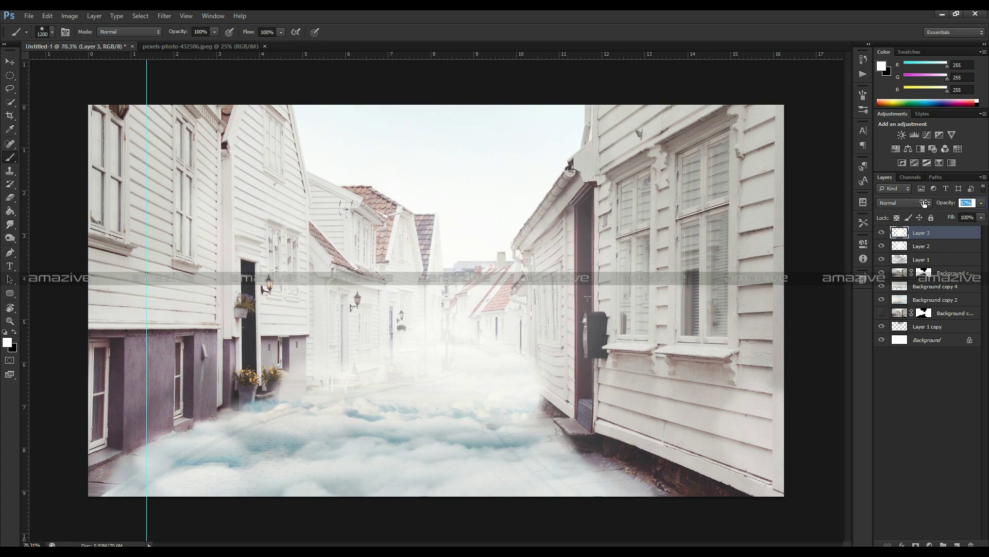
{"action": "key", "text": "Return"}
{"action": "key", "text": "Return"}
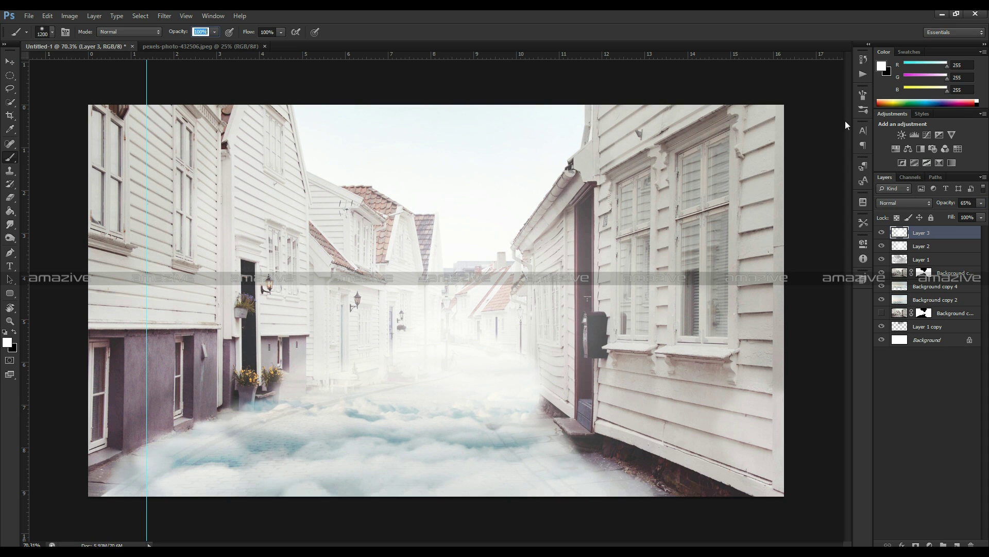
{"action": "key", "text": "Return"}
{"action": "key", "text": "v"}
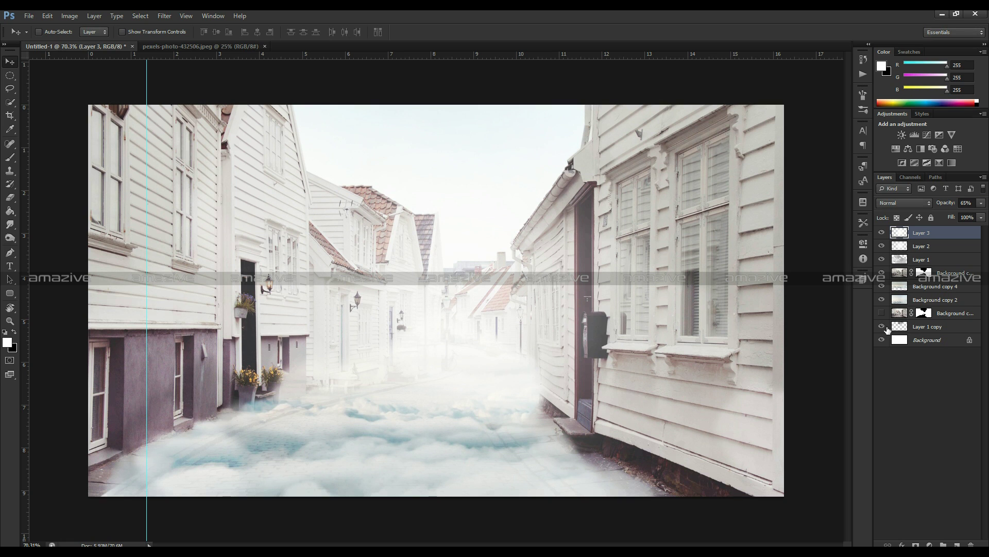
- Show and duplicate Layer 1 copy, placing the duplicate below the masked street layer
{"action": "left_click", "coordinate": [882, 327]}
{"action": "left_click", "coordinate": [941, 327]}
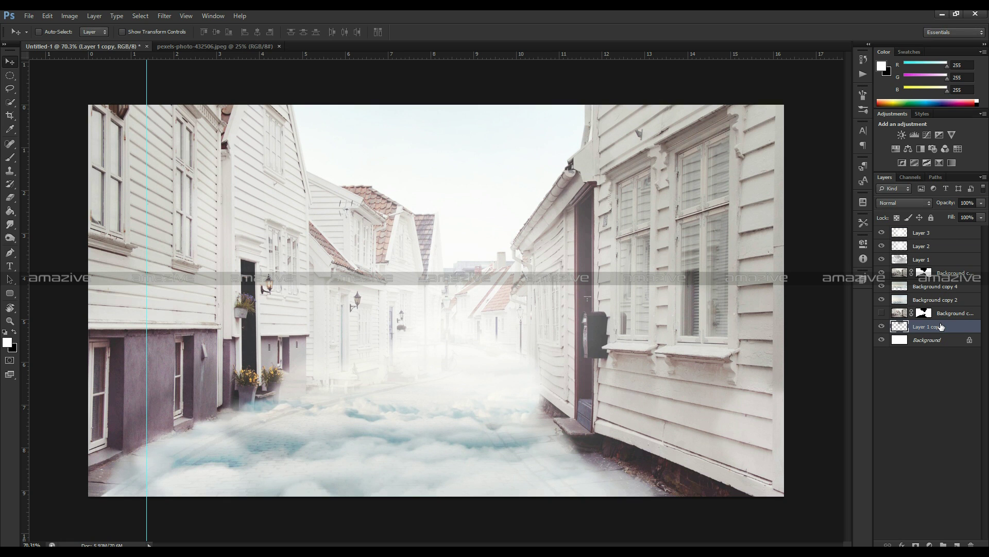
{"action": "key", "text": "ctrl+j"}
{"action": "mouse_move", "coordinate": [943, 326]}
{"action": "left_mouse_down"}
{"action": "mouse_move", "coordinate": [949, 235]}
{"action": "mouse_move", "coordinate": [953, 256]}
{"action": "left_mouse_up"}
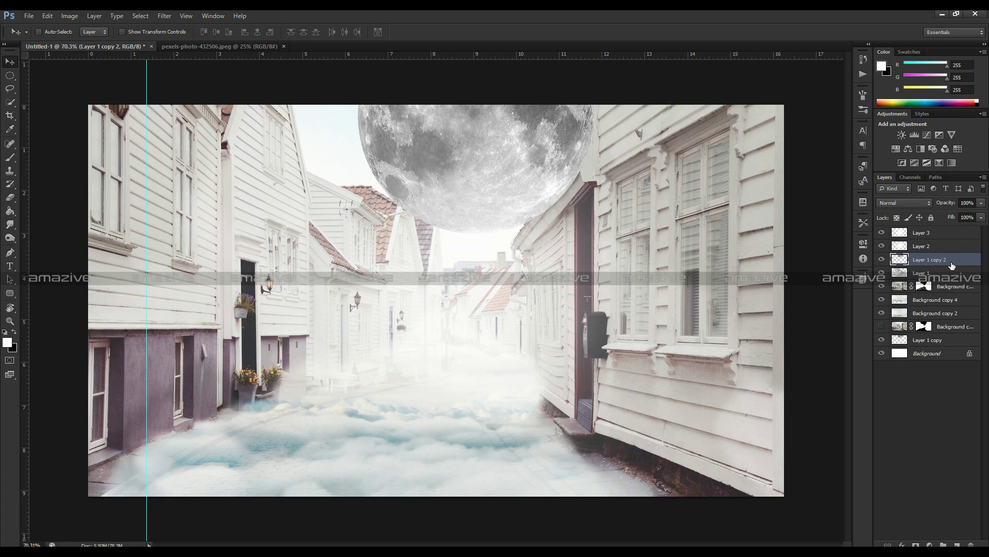
{"action": "left_click_drag", "start_coordinate": [947, 265], "coordinate": [949, 287]}
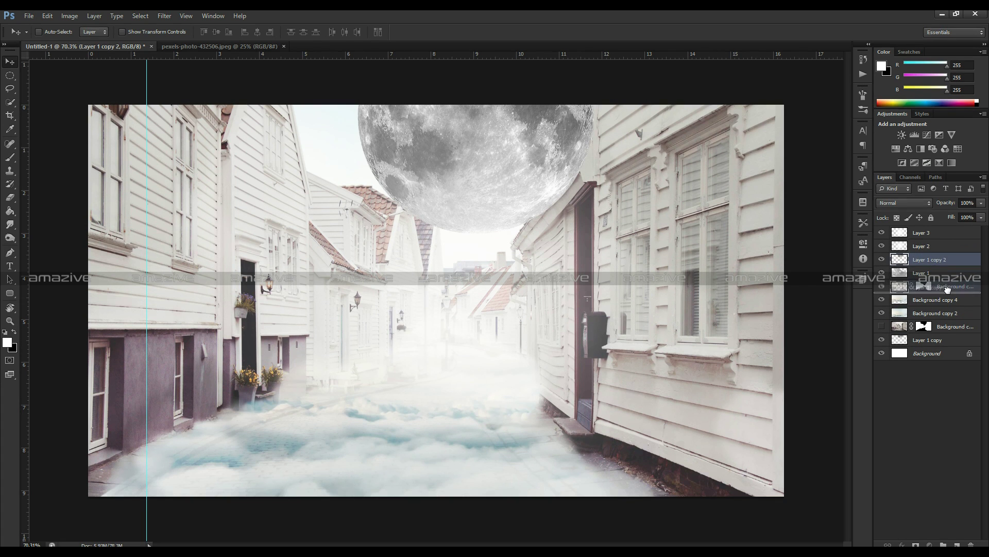
- Nudge the moon up between the rooftops and clear the selection
{"action": "left_click_drag", "start_coordinate": [499, 172], "coordinate": [506, 148]}
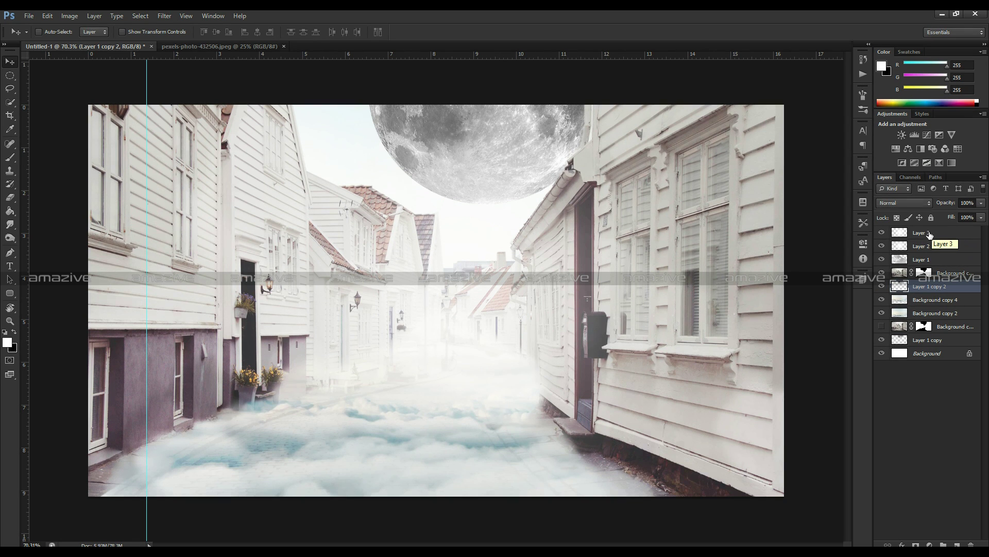
{"action": "key", "text": "ctrl+d"}
{"action": "scroll", "coordinate": [549, 209], "scroll_direction": "down", "scroll_amount": 2}
{"action": "scroll", "coordinate": [549, 209], "scroll_direction": "down", "scroll_amount": 1}
{"action": "scroll", "coordinate": [549, 209], "scroll_direction": "down", "scroll_amount": 1}
{"action": "scroll", "coordinate": [549, 208], "scroll_direction": "down", "scroll_amount": 1}
{"action": "key", "text": "alt"}
- Clip a Color Balance layer to Background copy 3 with midtones Cyan -38 and Blue +17
{"action": "left_click", "coordinate": [935, 275]}
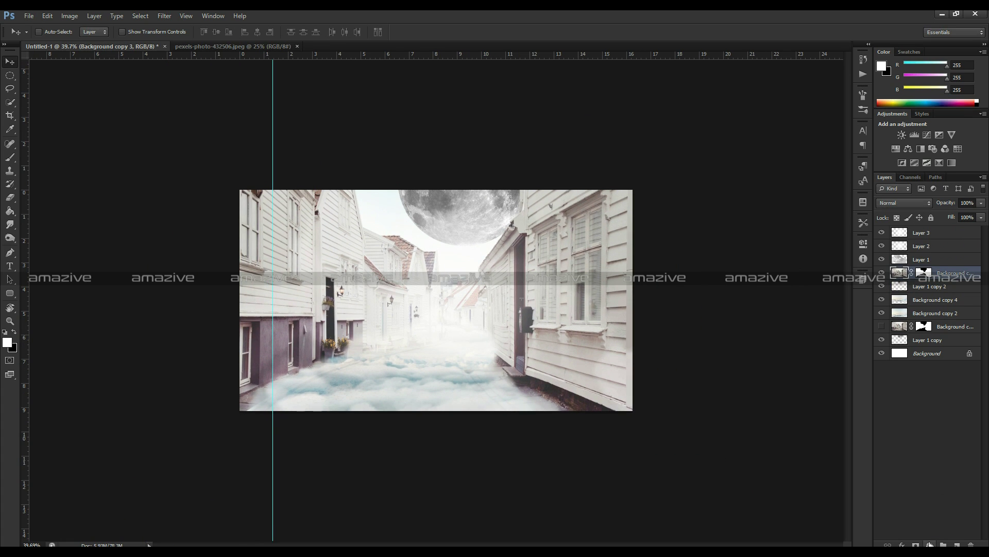
{"action": "left_click", "coordinate": [930, 545]}
{"action": "left_click", "coordinate": [936, 429]}
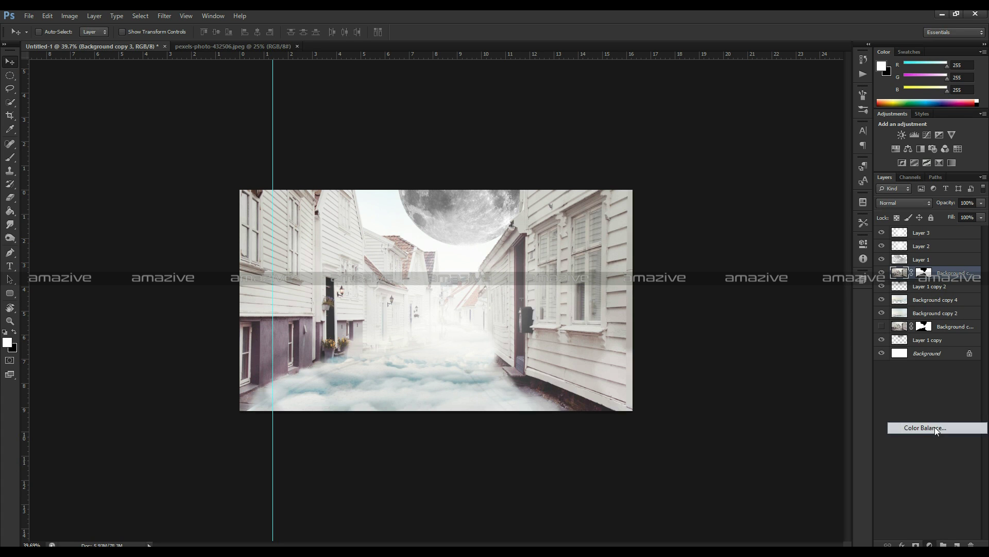
{"action": "left_click", "coordinate": [774, 427]}
{"action": "left_click_drag", "start_coordinate": [756, 292], "coordinate": [738, 295]}
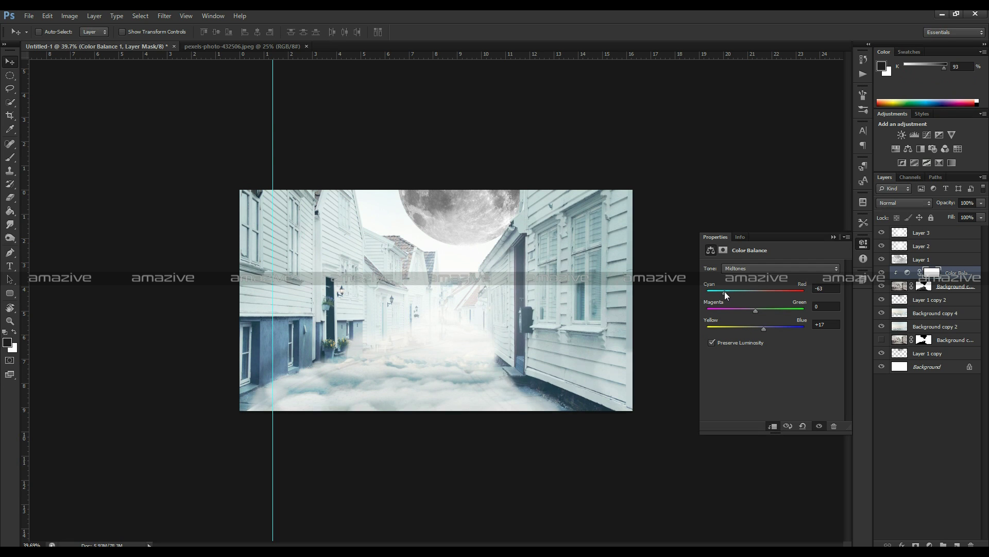
- Push the midtones further toward cyan and add a Solid Color fill clipped to Layer 1 copy 2
{"action": "left_click_drag", "start_coordinate": [735, 294], "coordinate": [730, 295]}
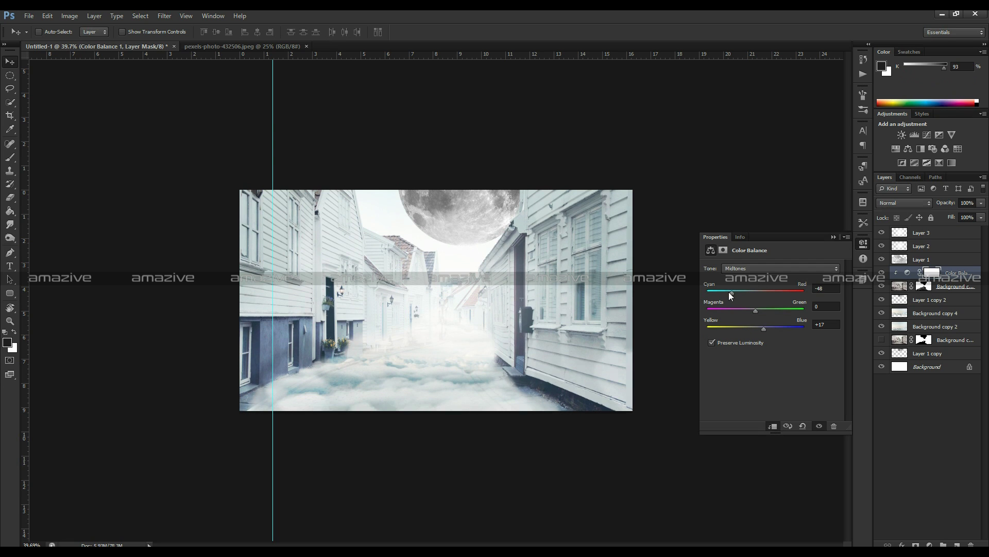
{"action": "left_click", "coordinate": [837, 237]}
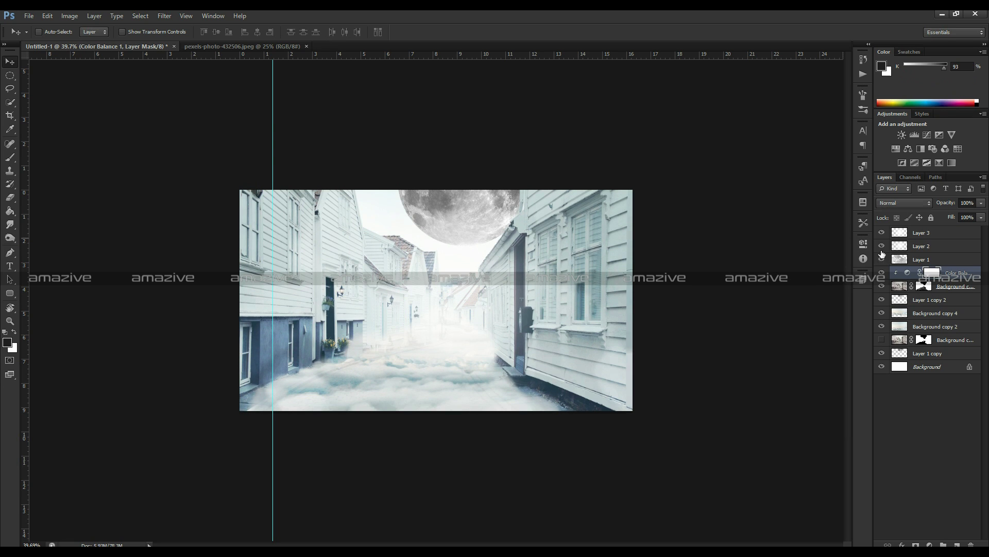
{"action": "left_click", "coordinate": [939, 301]}
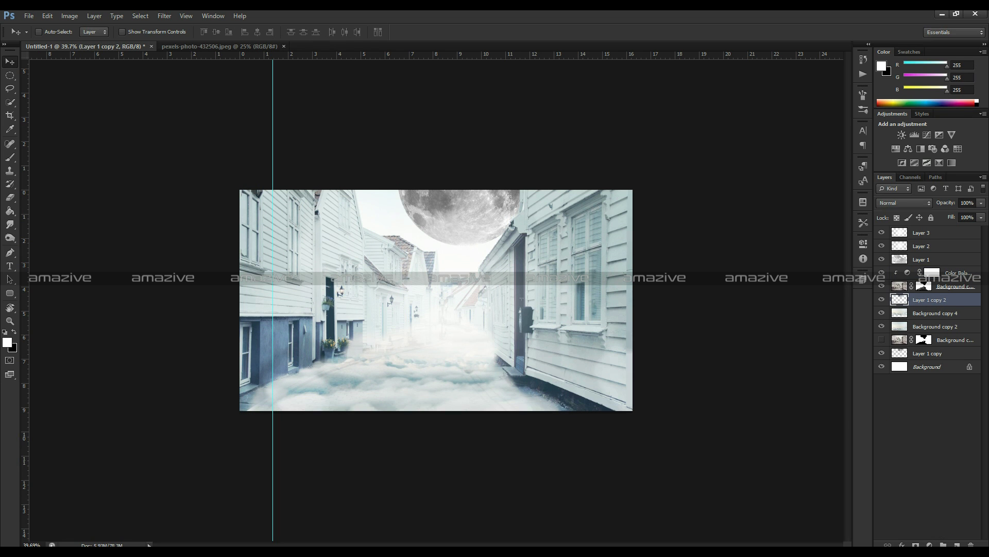
{"action": "left_click", "coordinate": [930, 545]}
{"action": "left_click", "coordinate": [899, 322]}
{"action": "left_click", "coordinate": [883, 223]}
{"action": "right_click", "coordinate": [950, 304]}
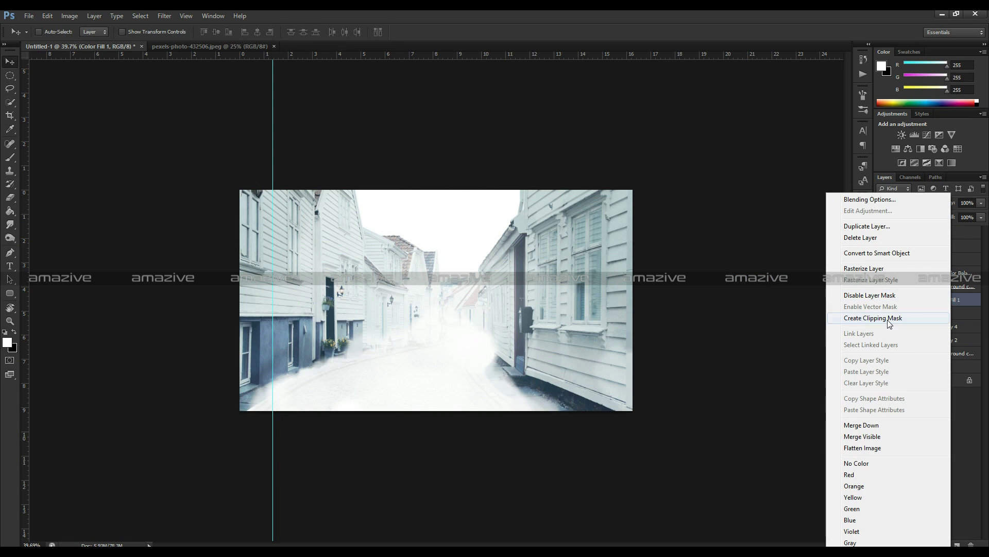
{"action": "left_click", "coordinate": [887, 319]}
- Change the clipped fill's colour to a pale cyan
{"action": "double_click", "coordinate": [910, 305]}
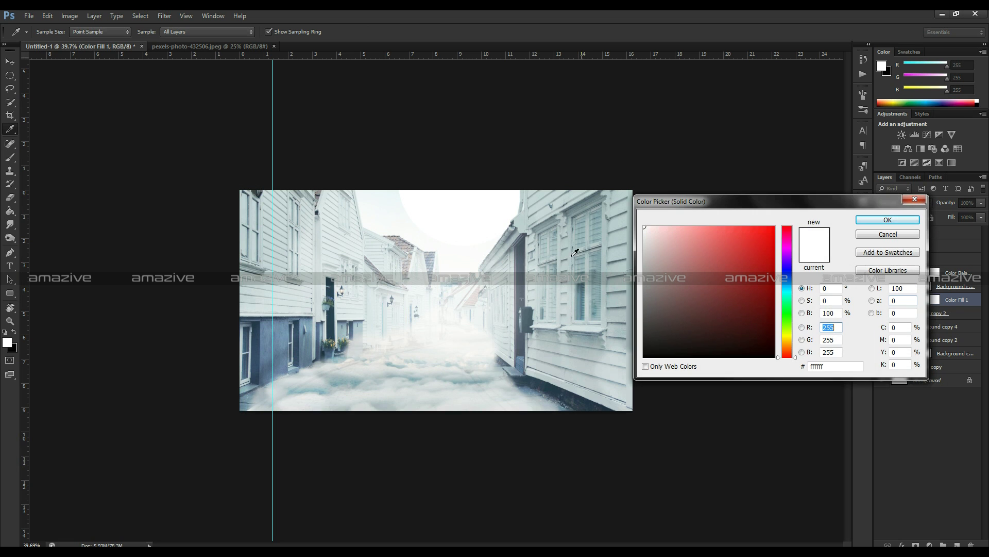
{"action": "left_click", "coordinate": [536, 216]}
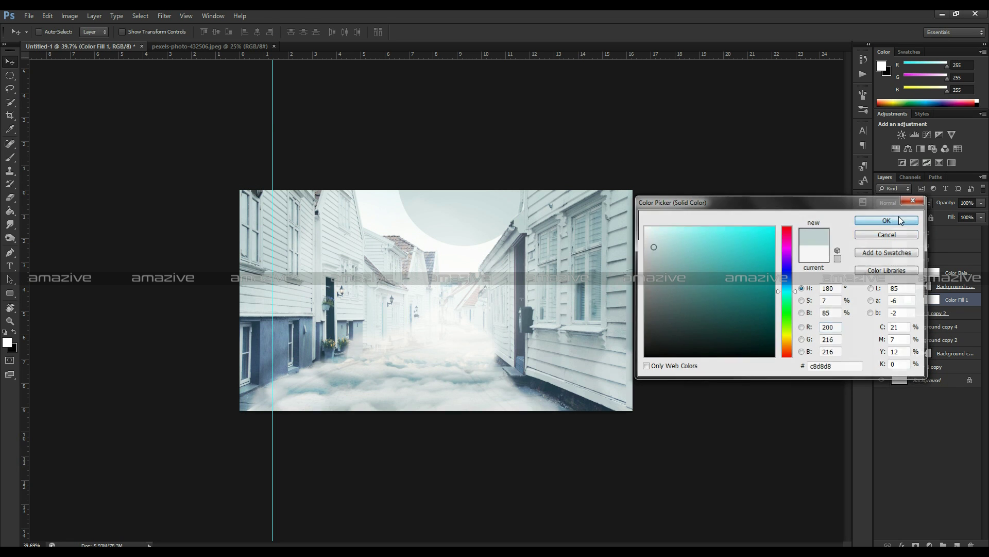
{"action": "left_click", "coordinate": [899, 216]}
{"action": "key", "text": "v"}
{"action": "double_click", "coordinate": [909, 298]}
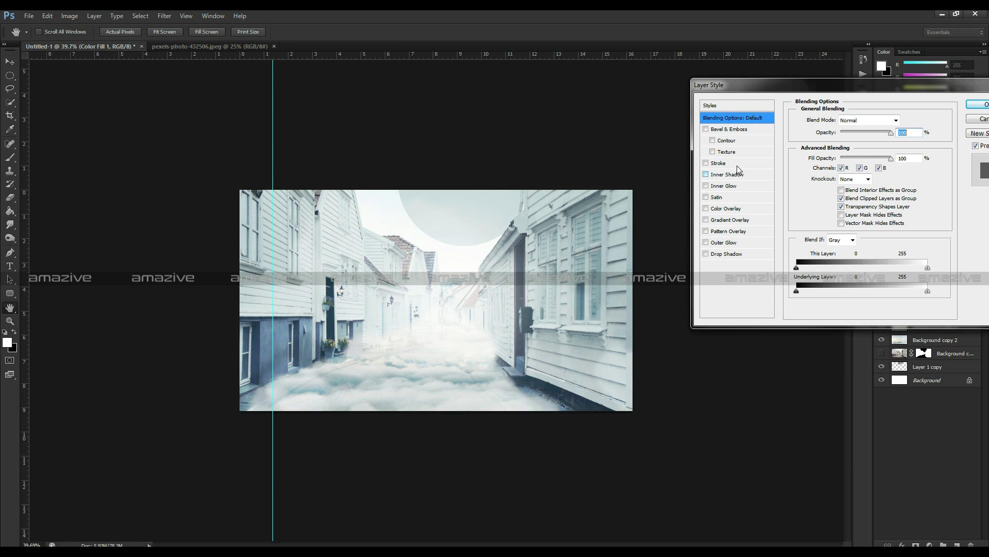
{"action": "key", "text": "Escape"}
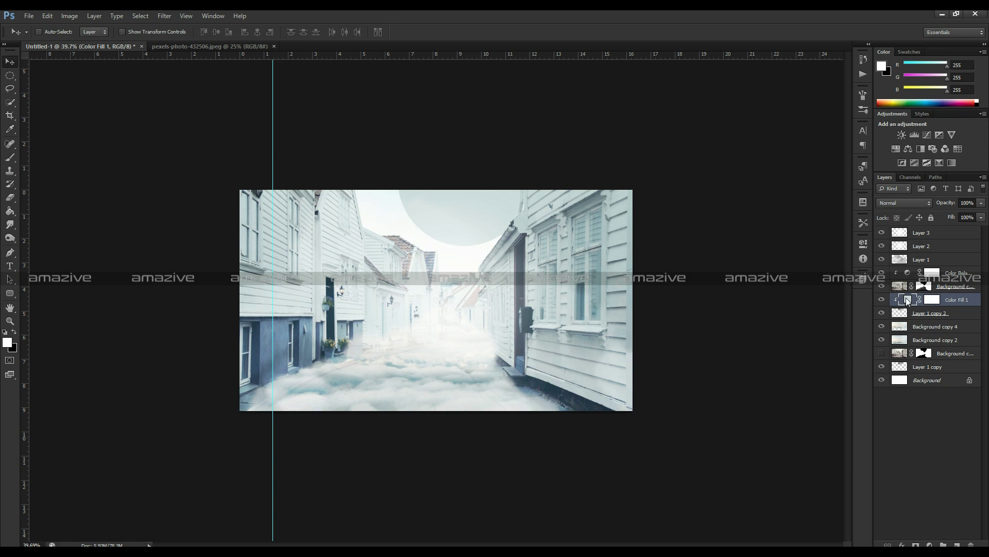
{"action": "double_click", "coordinate": [909, 299]}
{"action": "left_click", "coordinate": [673, 234]}
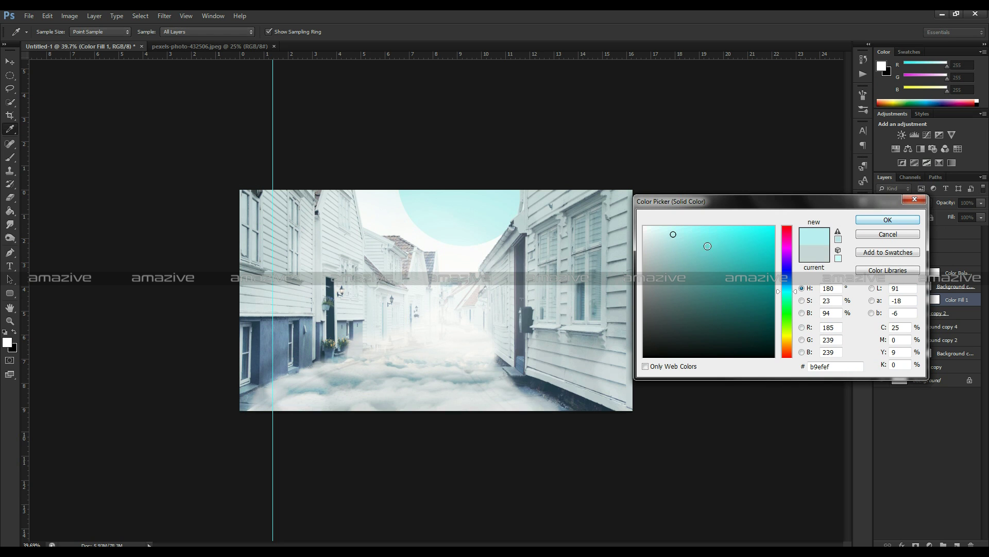
{"action": "left_click", "coordinate": [660, 231]}
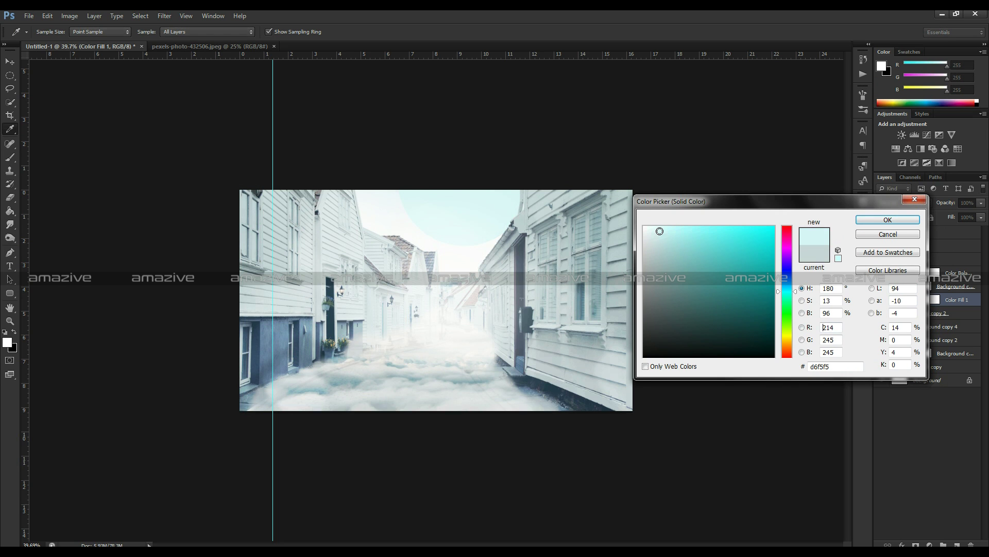
{"action": "left_click", "coordinate": [906, 220]}
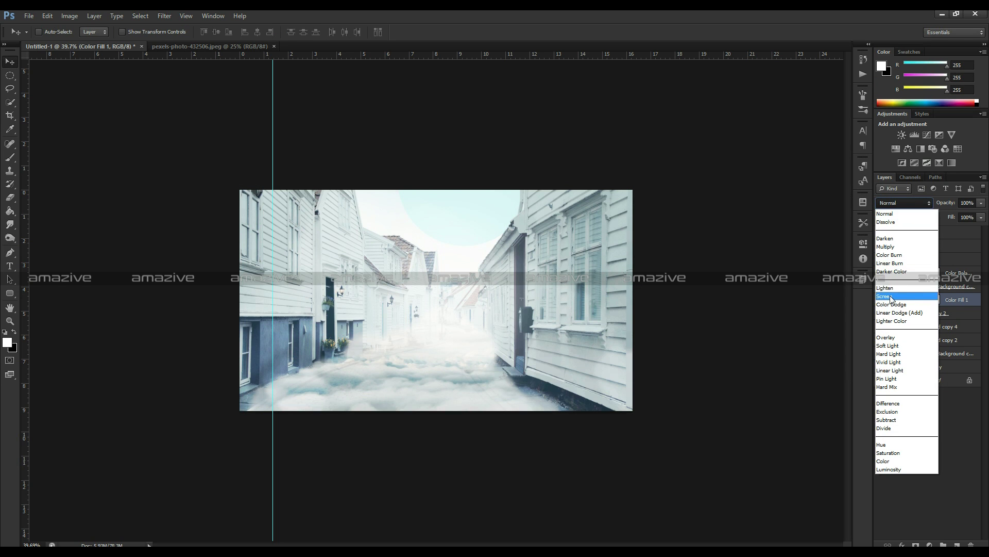
- Set the colour fill's blend mode to Soft Light after trying Screen and Overlay
{"action": "left_click", "coordinate": [885, 295]}
{"action": "left_click", "coordinate": [905, 202]}
{"action": "left_click", "coordinate": [893, 337]}
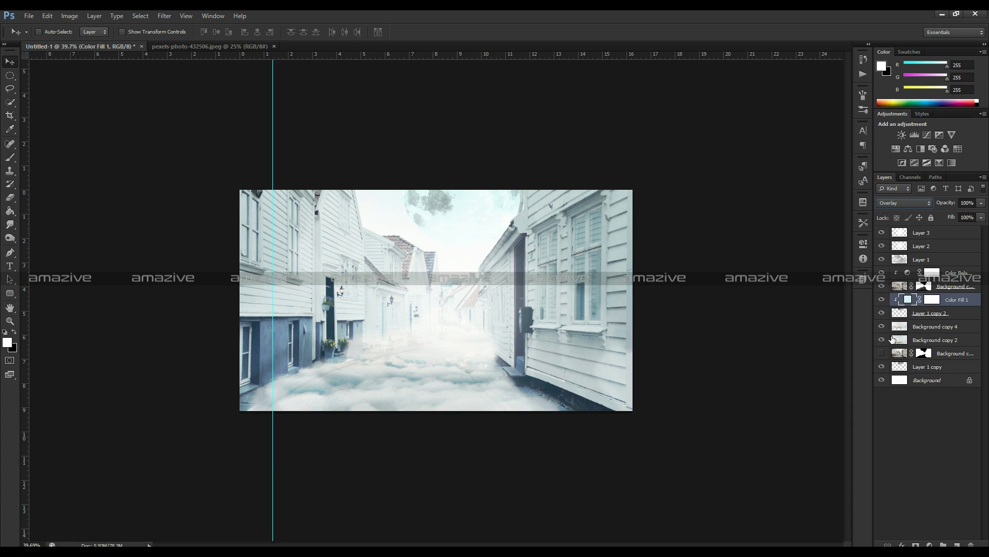
{"action": "key", "text": "Down"}
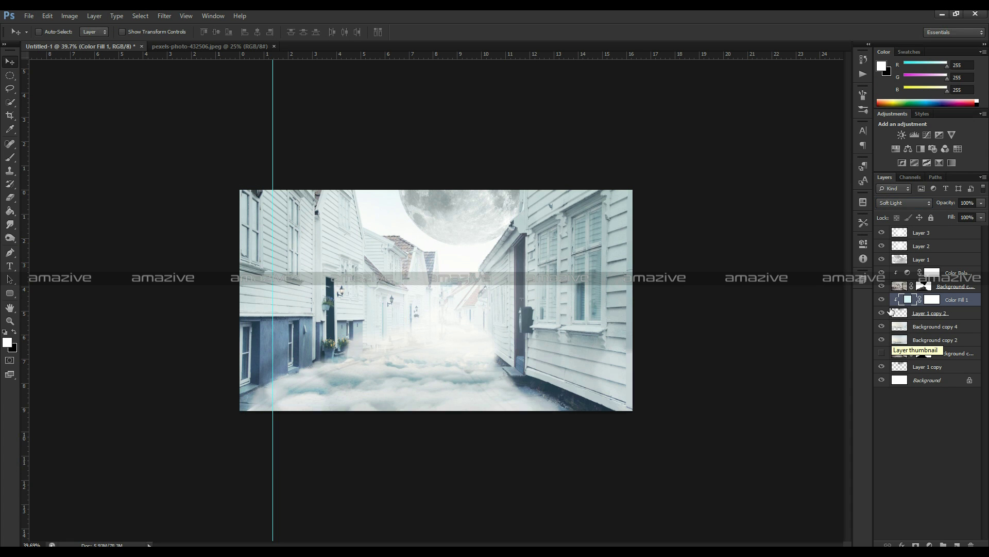
- Load the moon's outline, step through Layers 1–3, deselect, and create empty Layer 4 on top
{"action": "left_click", "coordinate": [882, 259]}
{"action": "left_click", "coordinate": [882, 259]}
{"action": "left_click", "coordinate": [901, 316], "text": "ctrl"}
{"action": "left_click", "coordinate": [907, 259]}
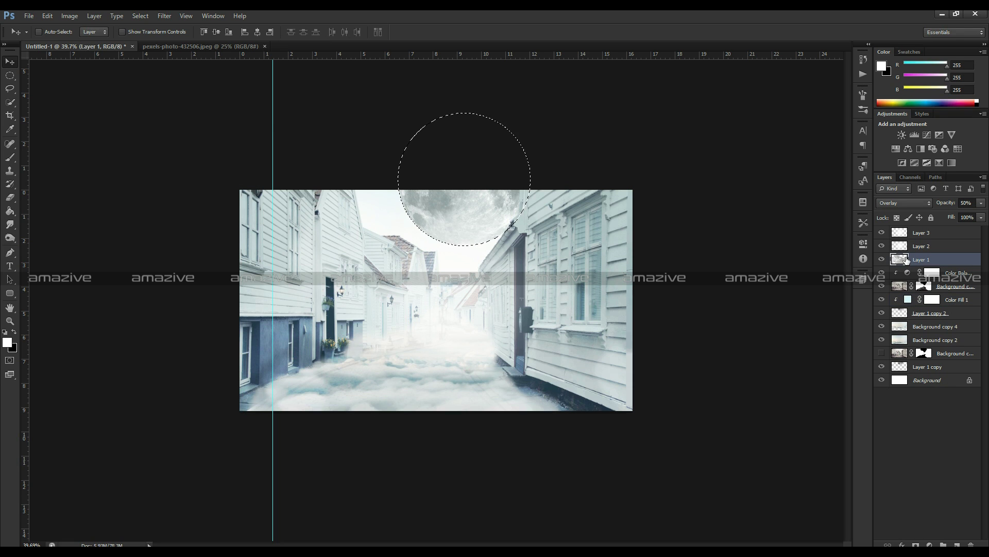
{"action": "left_click", "coordinate": [912, 249]}
{"action": "left_click", "coordinate": [916, 236]}
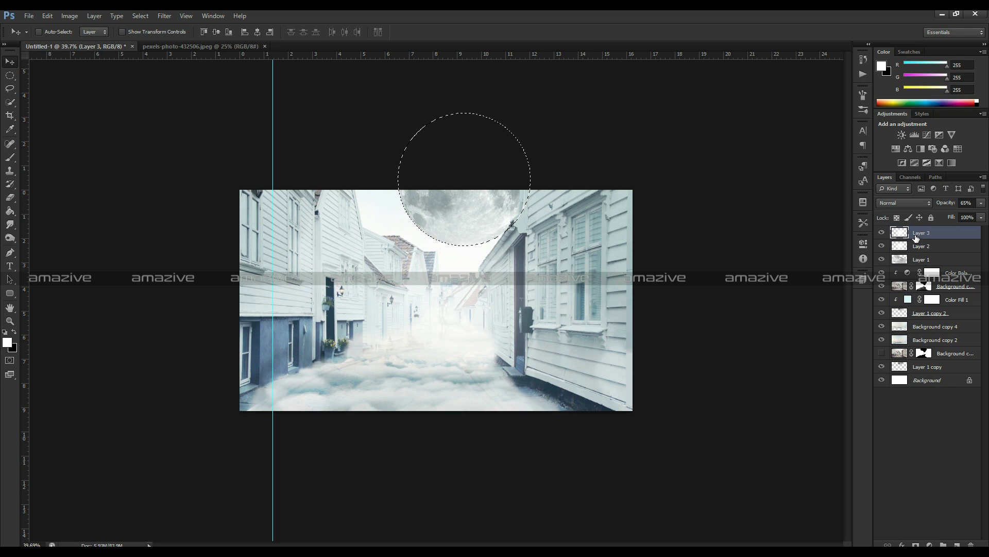
{"action": "key", "text": "ctrl+d"}
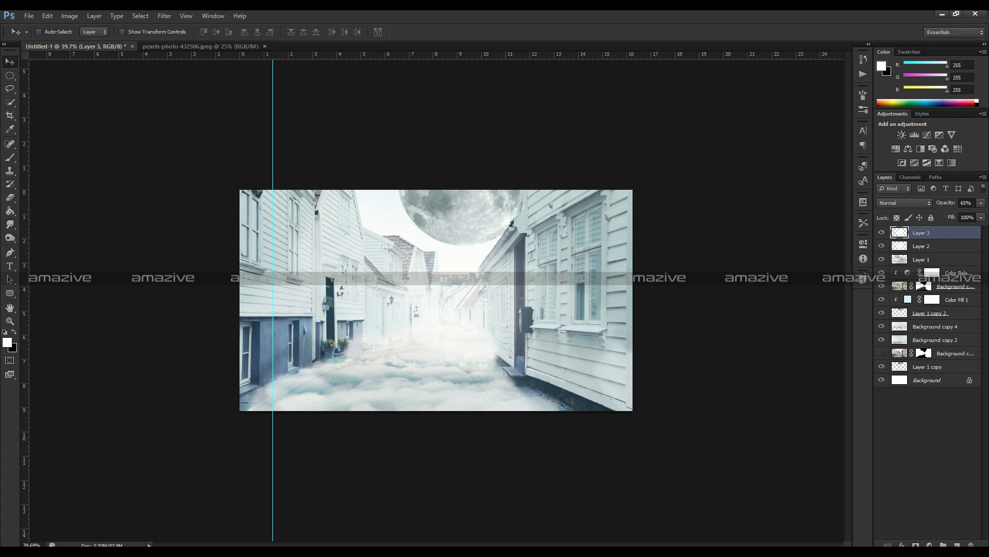
{"action": "left_click", "coordinate": [957, 544]}
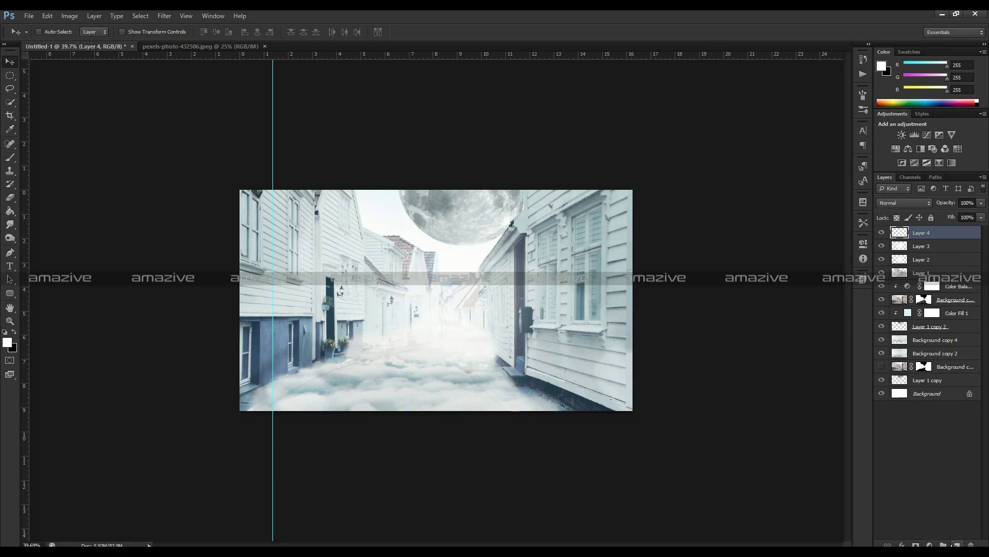
- Fill Layer 4 with black using the Paint Bucket
{"action": "key", "text": "g"}
{"action": "left_click", "coordinate": [13, 331]}
{"action": "left_click", "coordinate": [595, 328]}
- Erase the black from the image centre with a large eraser, then zoom to fit
{"action": "key", "text": "e"}
{"action": "key", "text": "bracketright"}
{"action": "key", "text": "bracketright"}
{"action": "key", "text": "bracketright"}
{"action": "key", "text": "bracketright"}
{"action": "key", "text": "bracketright"}
{"action": "left_click", "coordinate": [454, 283]}
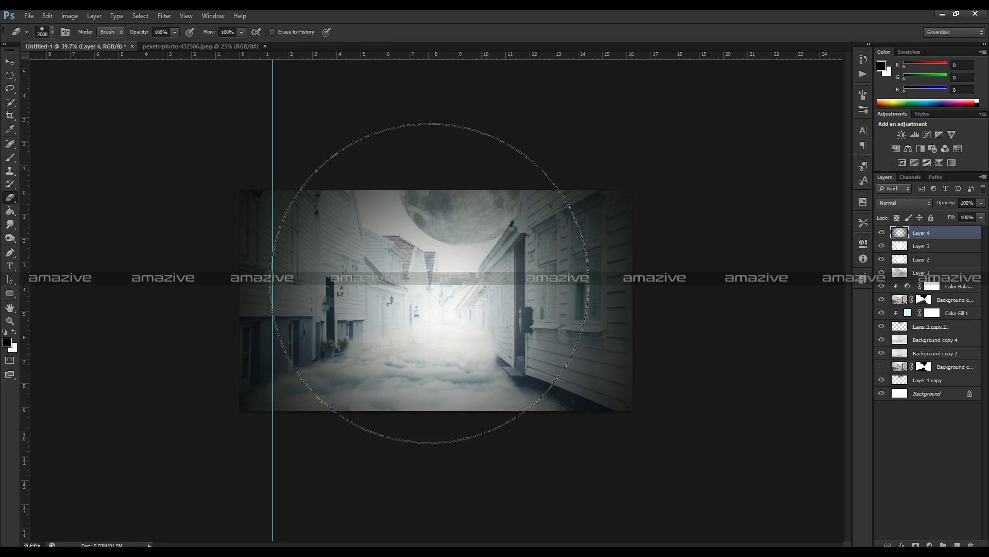
{"action": "key", "text": "bracketleft"}
{"action": "key", "text": "bracketleft"}
{"action": "key", "text": "bracketleft"}
{"action": "left_click", "coordinate": [442, 242]}
{"action": "key", "text": "bracketleft"}
{"action": "key", "text": "bracketleft"}
{"action": "key", "text": "bracketleft"}
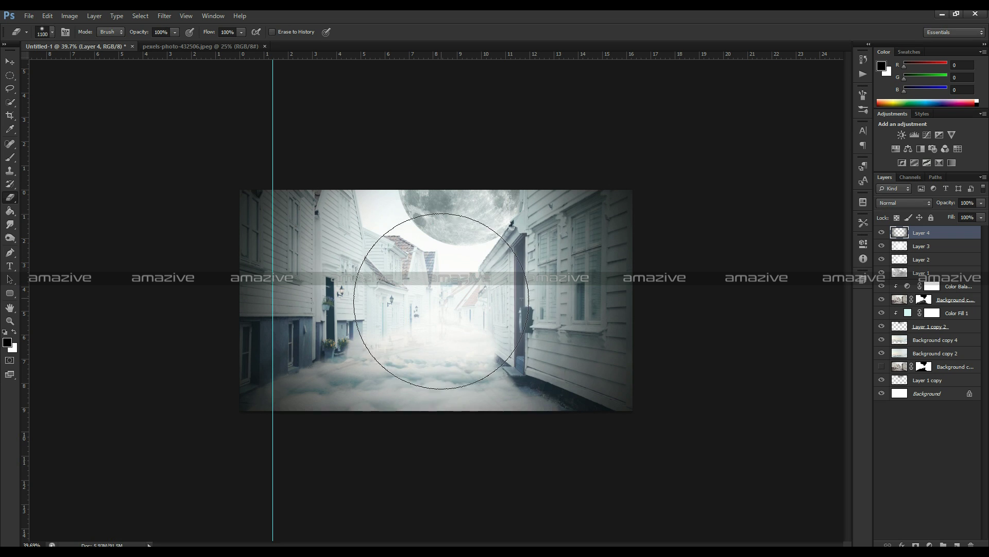
{"action": "left_click_drag", "start_coordinate": [420, 210], "coordinate": [413, 299]}
{"action": "key", "text": "v"}
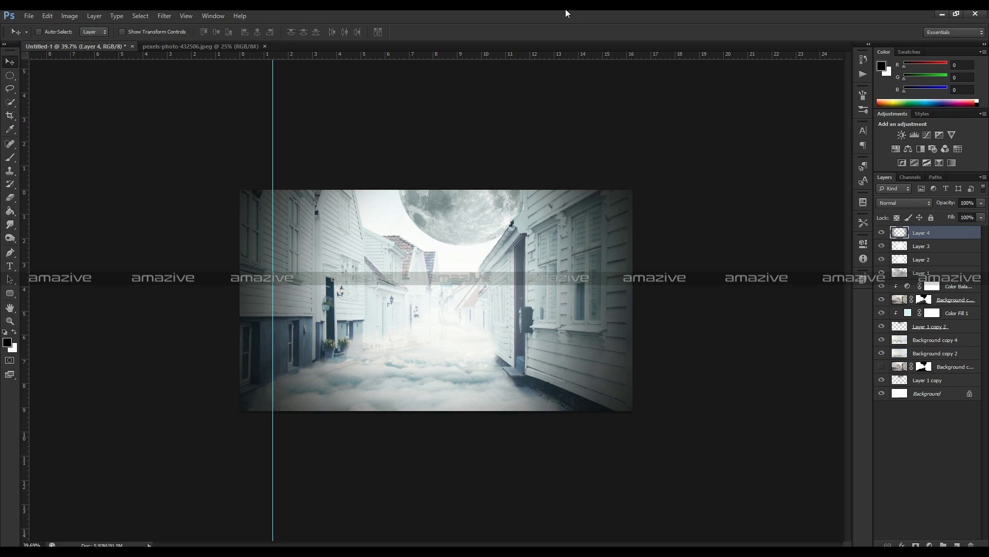
{"action": "key", "text": "ctrl+0"}
{"action": "key", "text": "ctrl+minus"}
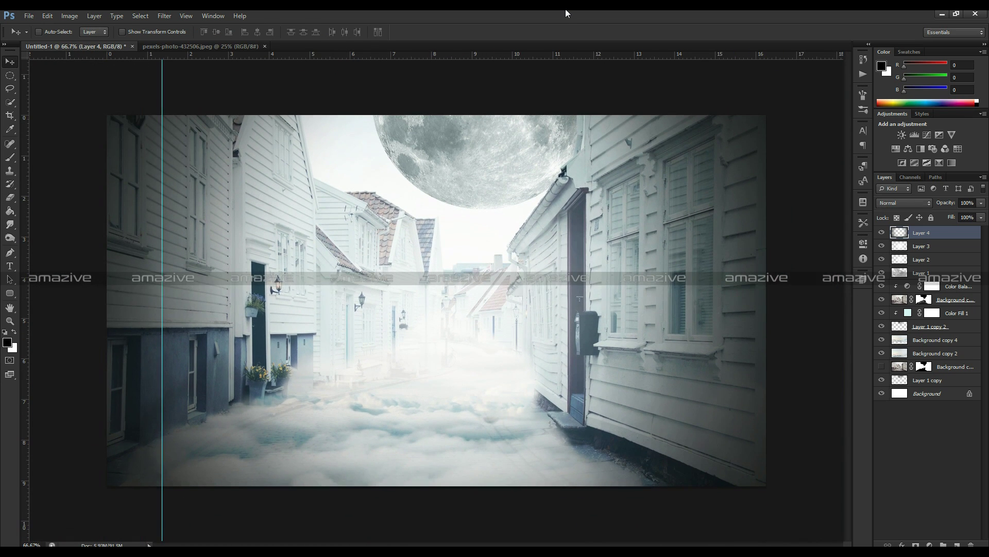
- Copy Background copy 3's mask area from Background copy into Layer 5, placed above Color Balance
{"action": "left_click", "coordinate": [903, 301]}
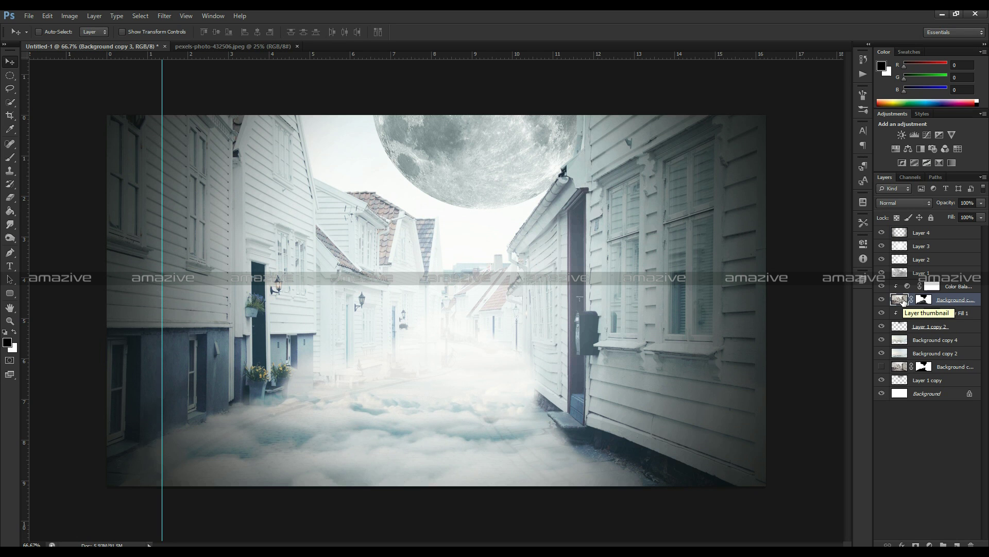
{"action": "left_click", "coordinate": [926, 299], "text": "ctrl"}
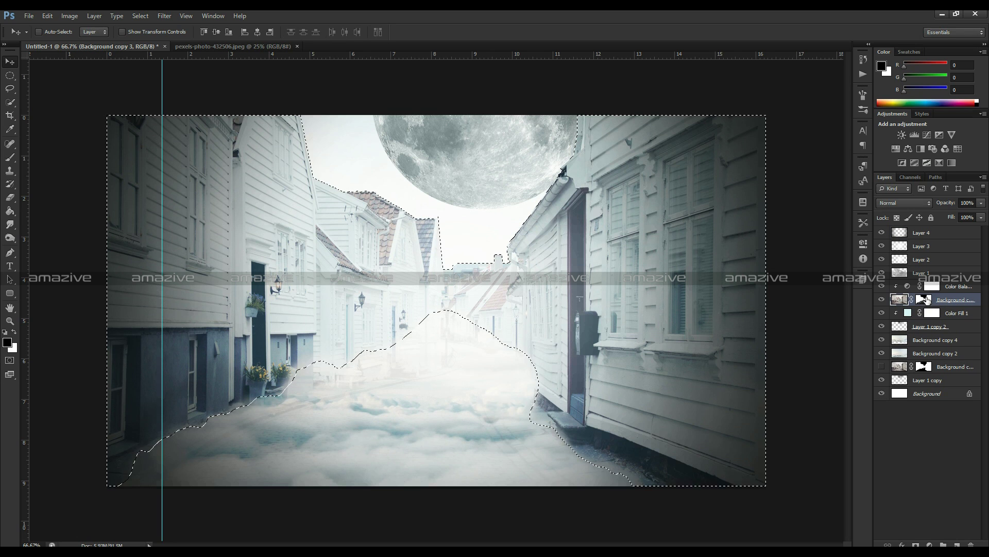
{"action": "left_click", "coordinate": [899, 300]}
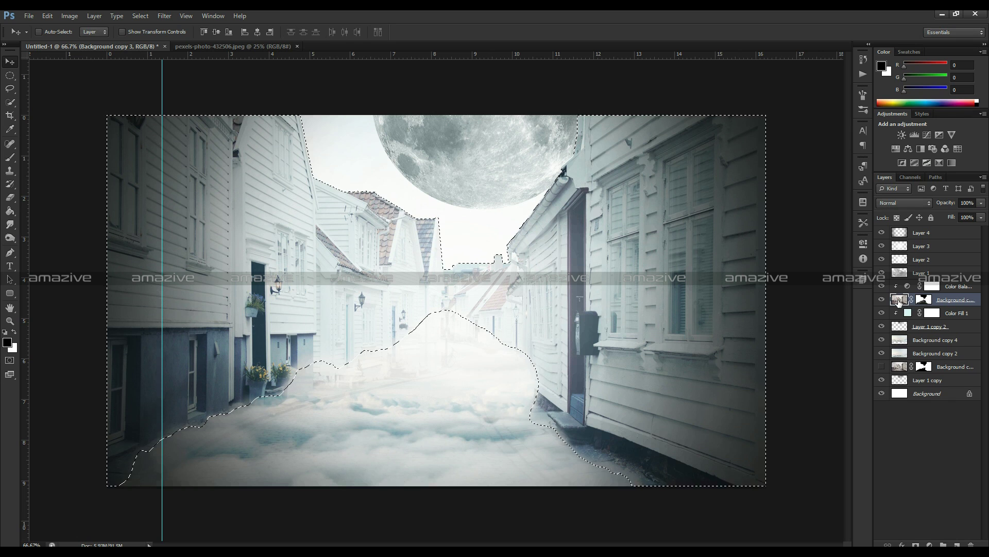
{"action": "left_click", "coordinate": [900, 367]}
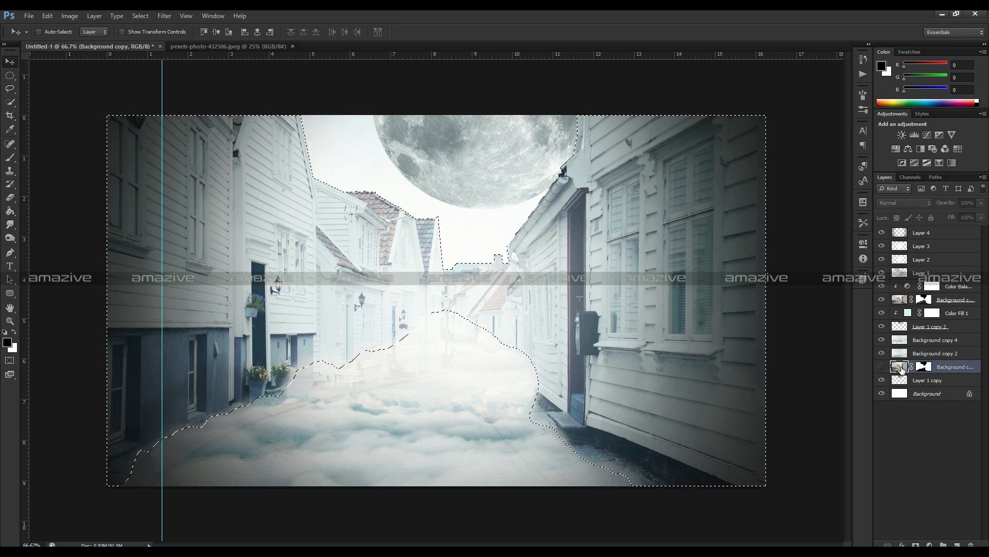
{"action": "key", "text": "ctrl+j"}
{"action": "left_click_drag", "start_coordinate": [938, 364], "coordinate": [952, 286]}
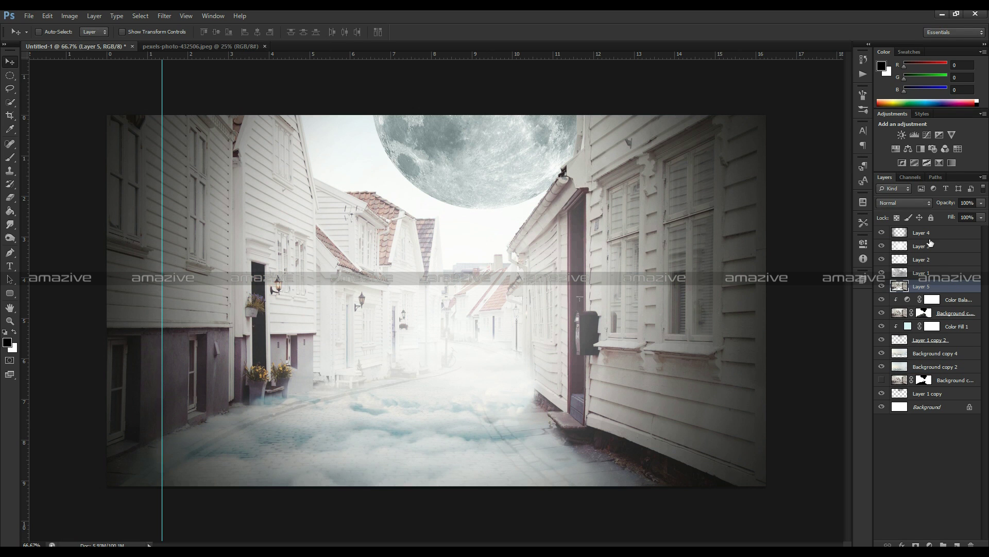
- Try Overlay and Lighten, then settle Layer 5 on Screen at 22% opacity
{"action": "left_click", "coordinate": [903, 202]}
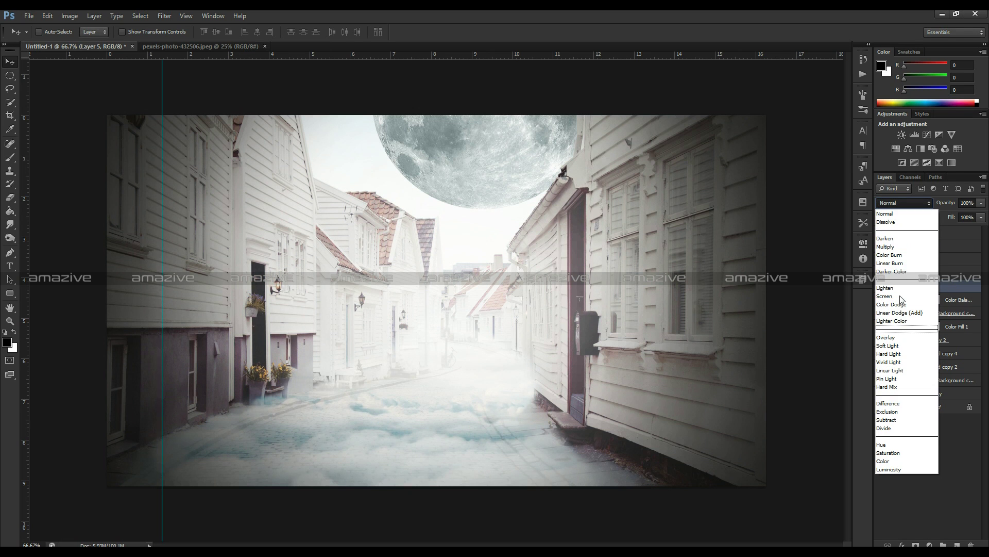
{"action": "left_click", "coordinate": [885, 296]}
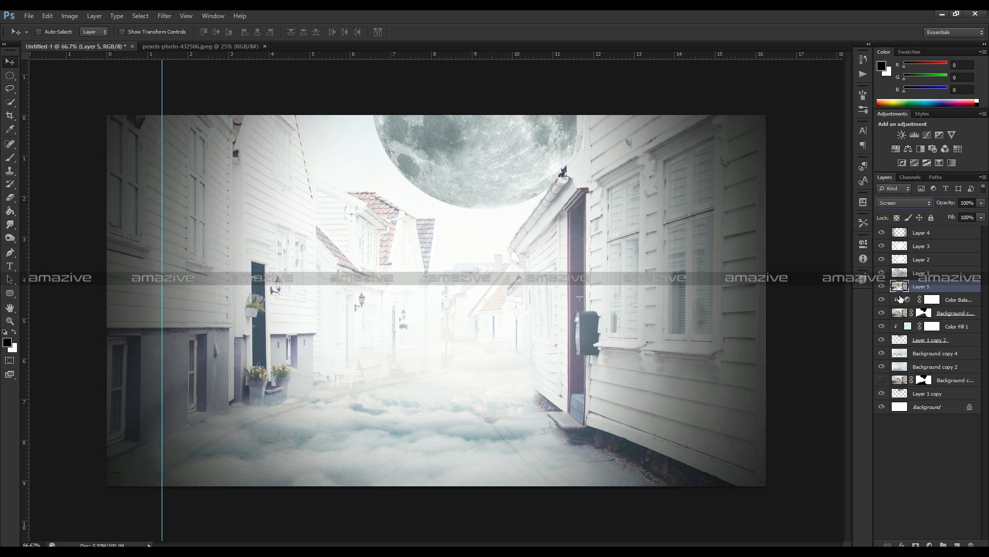
{"action": "left_click", "coordinate": [881, 286]}
{"action": "left_click", "coordinate": [902, 203]}
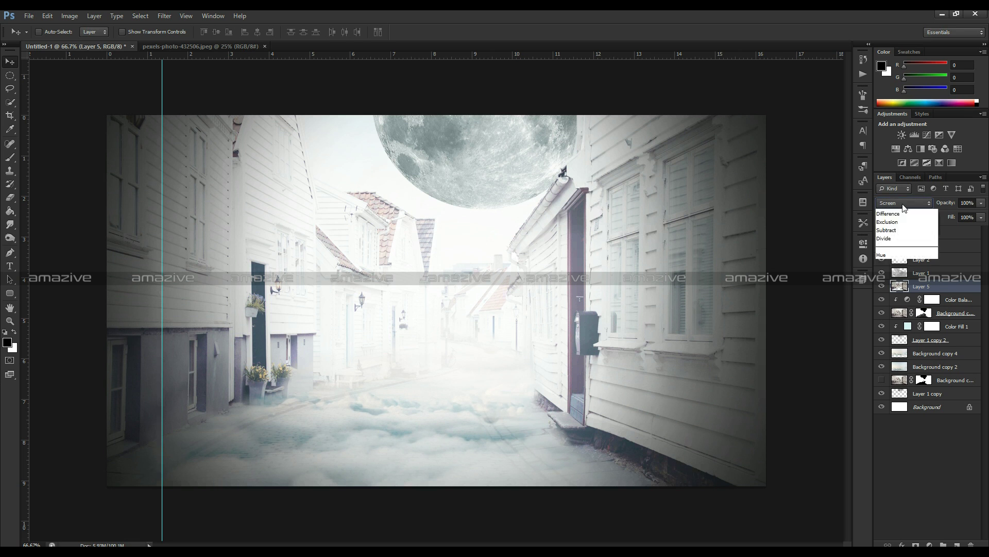
{"action": "left_click", "coordinate": [891, 340]}
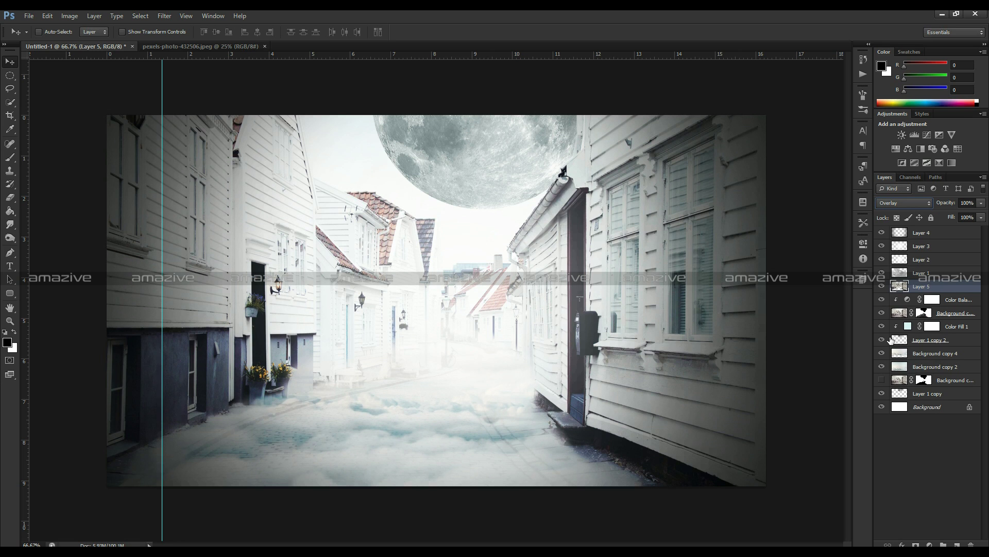
{"action": "left_click", "coordinate": [891, 203]}
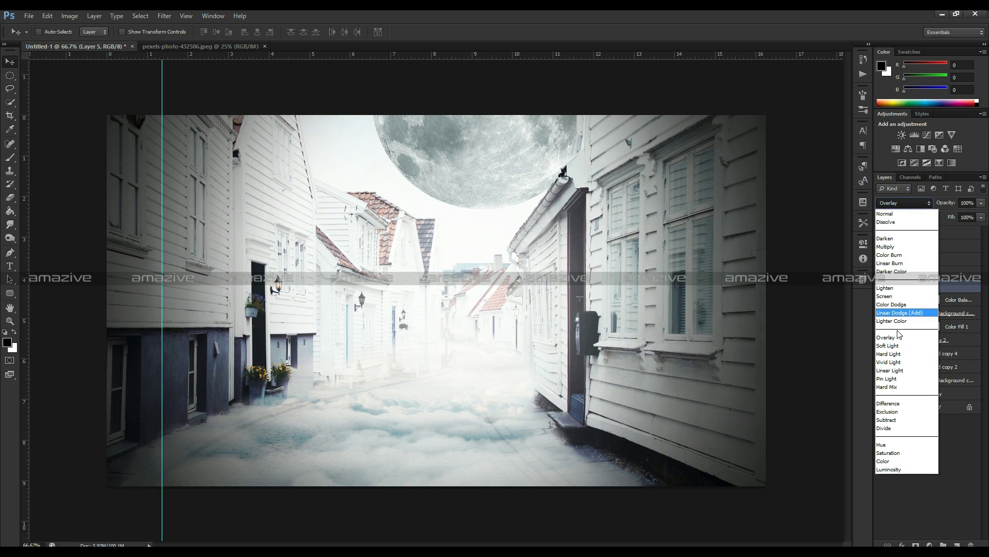
{"action": "left_click", "coordinate": [898, 288]}
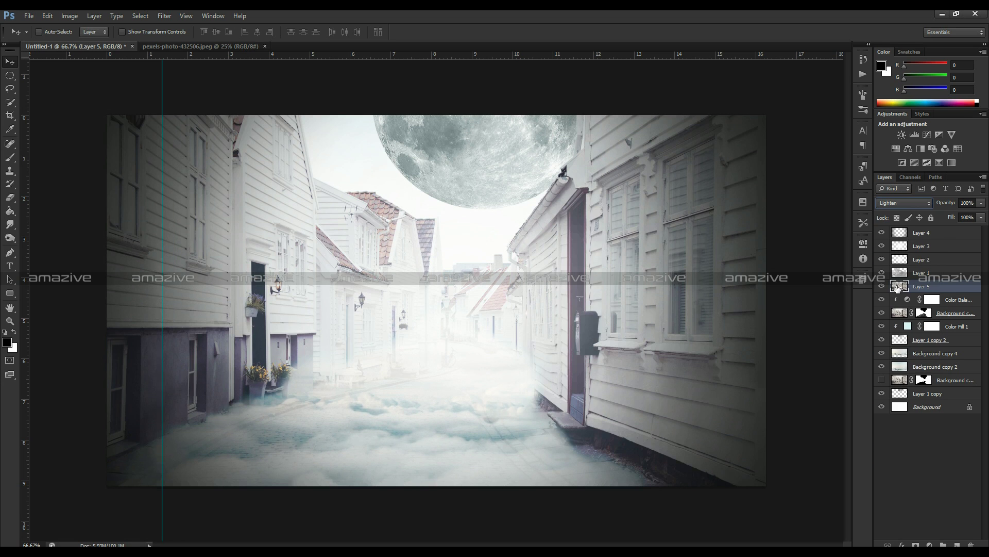
{"action": "scroll", "coordinate": [907, 203], "scroll_direction": "down", "scroll_amount": 1}
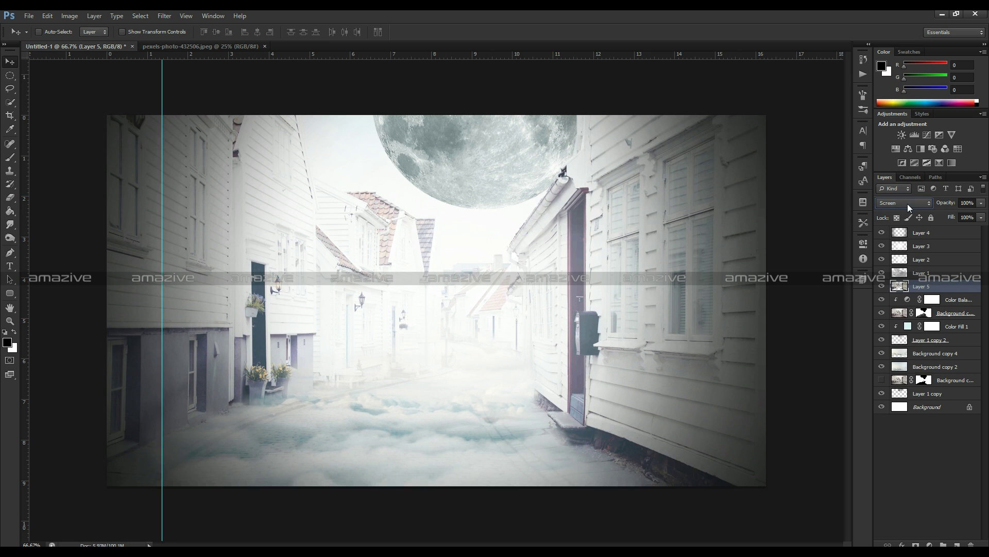
{"action": "left_click_drag", "start_coordinate": [949, 205], "coordinate": [776, 205]}
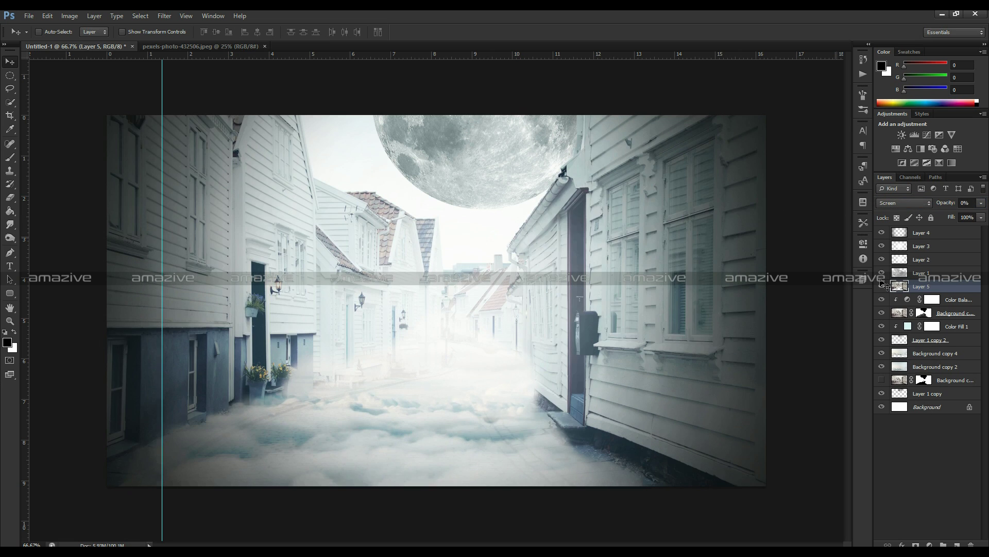
{"action": "left_click_drag", "start_coordinate": [944, 206], "coordinate": [955, 202]}
{"action": "key", "text": "Return"}
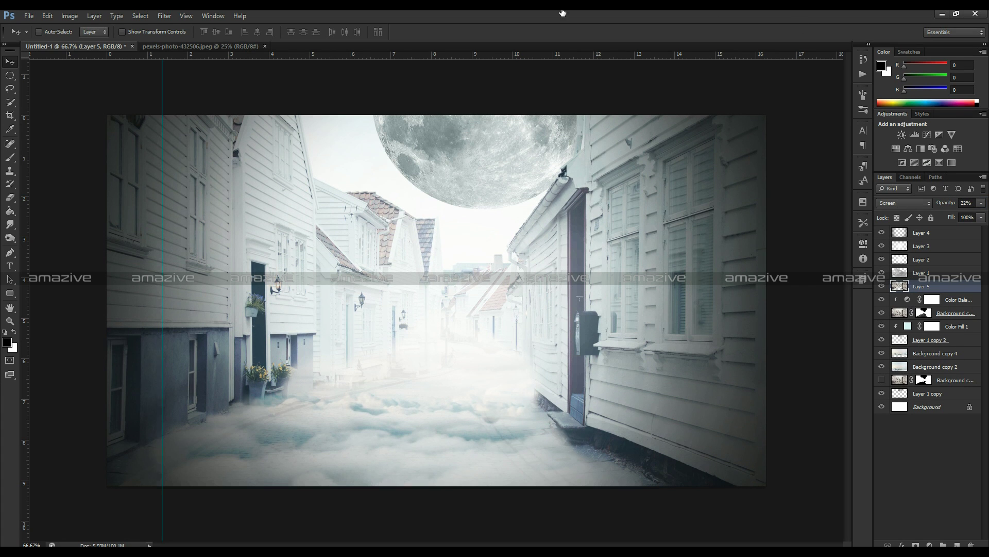
- Remove the vertical guide, select Layer 4, and open the running couple photo
{"action": "key", "text": "ctrl+minus"}
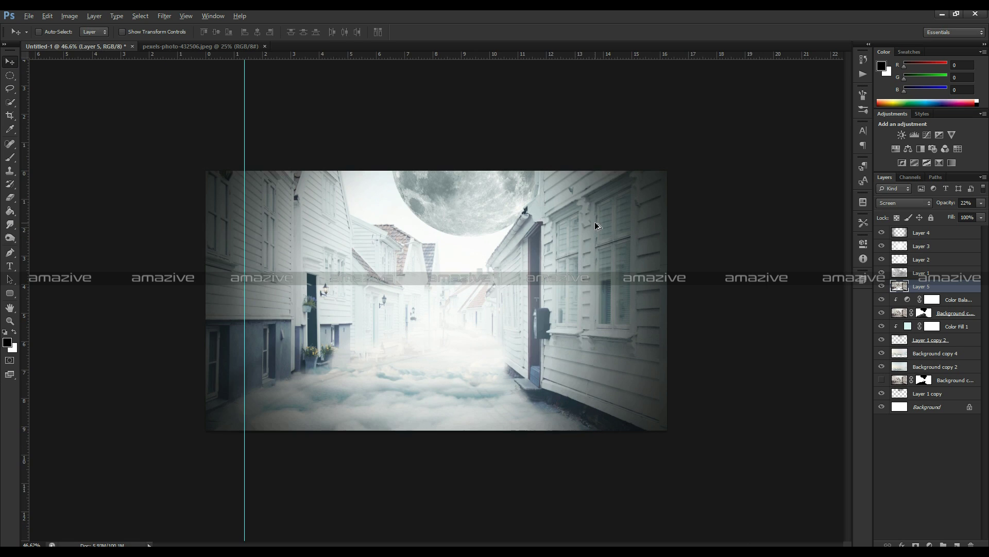
{"action": "key", "text": "alt"}
{"action": "key", "text": "alt"}
{"action": "left_click_drag", "start_coordinate": [23, 282], "coordinate": [23, 282]}
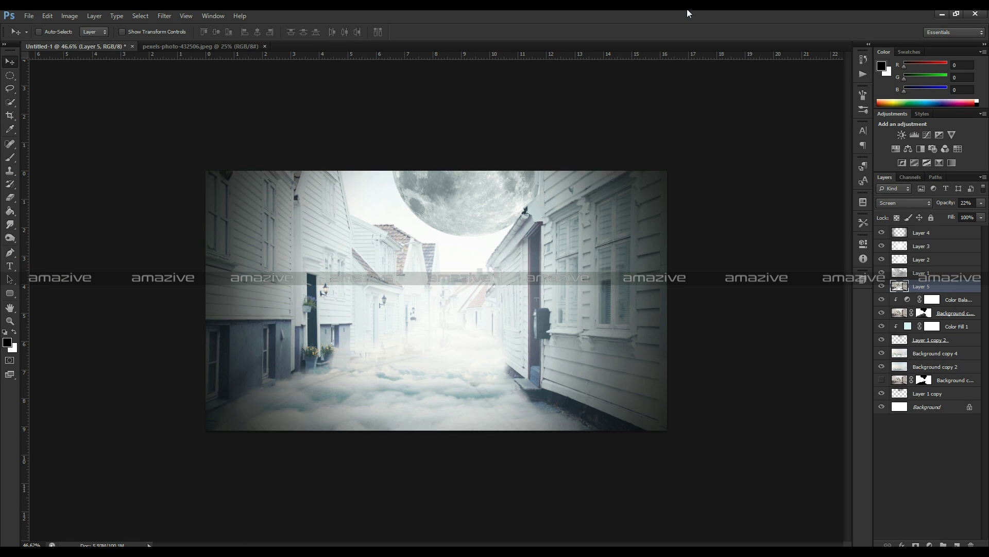
{"action": "left_click", "coordinate": [942, 232]}
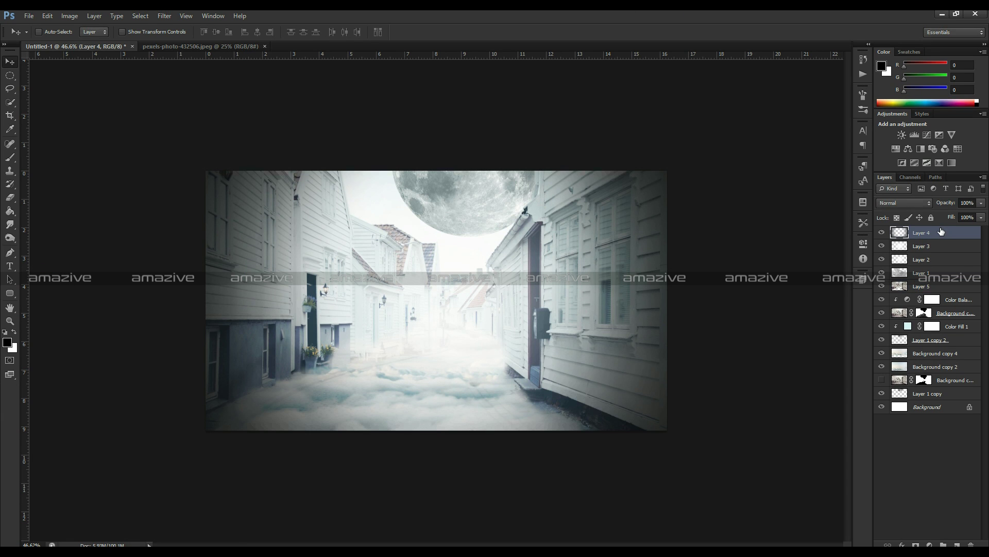
{"action": "key", "text": "ctrl+plus"}
{"action": "key", "text": "ctrl+plus"}
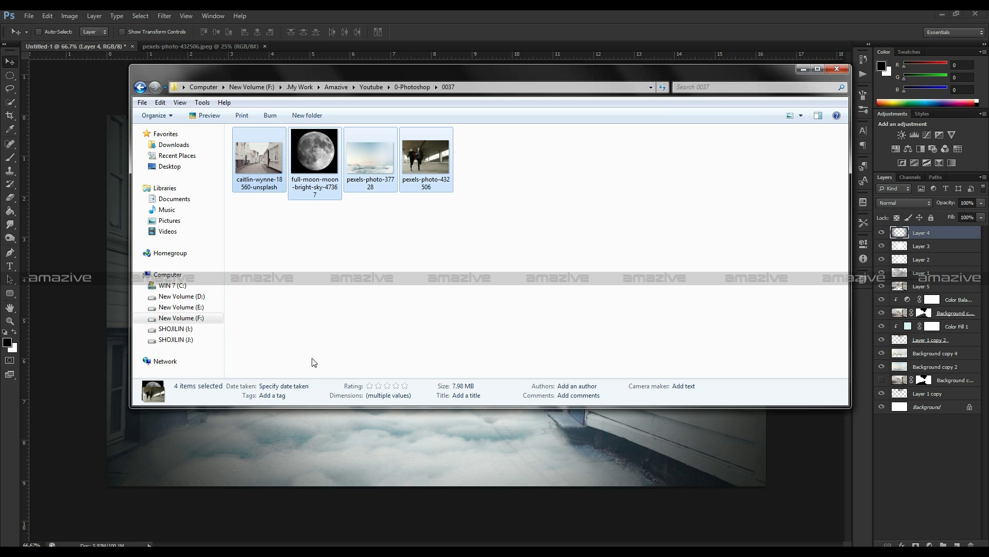
{"action": "key", "text": "alt+Tab"}
{"action": "left_click_drag", "start_coordinate": [437, 145], "coordinate": [503, 35]}
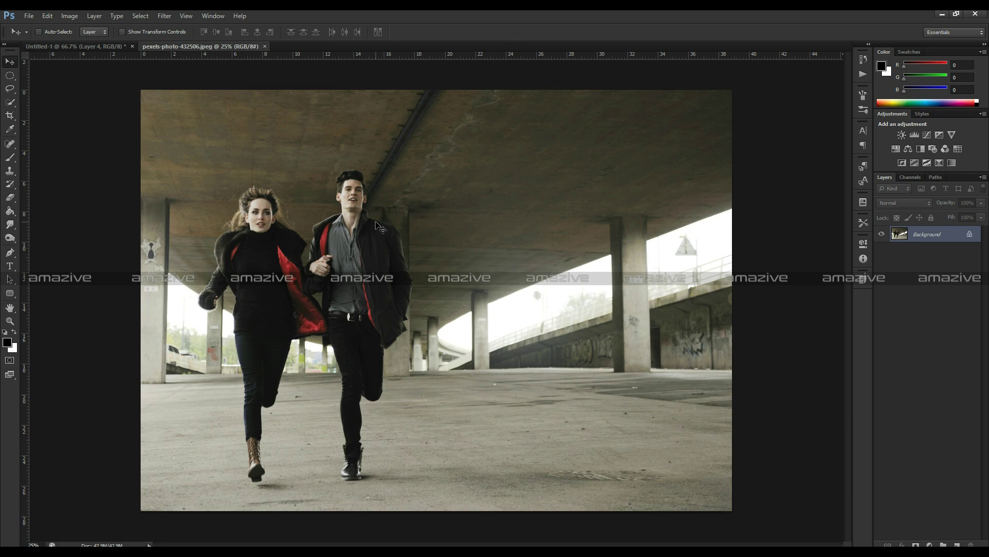
- Zoom the couple photo to 100% and pen-trace down the man's coat to its hem
{"action": "key", "text": "ctrl+1"}
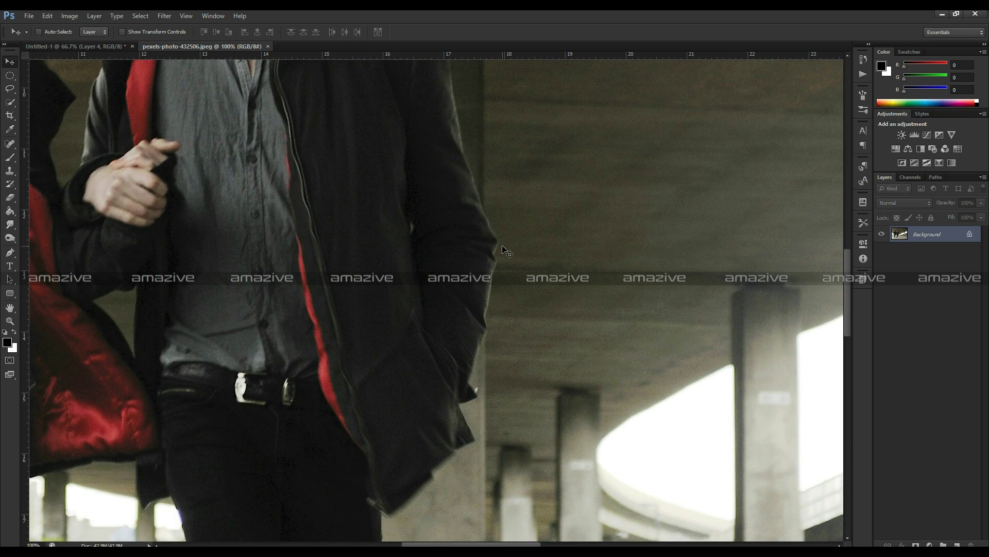
{"action": "key", "text": "p"}
{"action": "left_click", "coordinate": [394, 245]}
{"action": "left_click_drag", "start_coordinate": [497, 281], "coordinate": [523, 329]}
{"action": "left_click", "coordinate": [533, 393]}
{"action": "left_click_drag", "start_coordinate": [546, 434], "coordinate": [459, 153]}
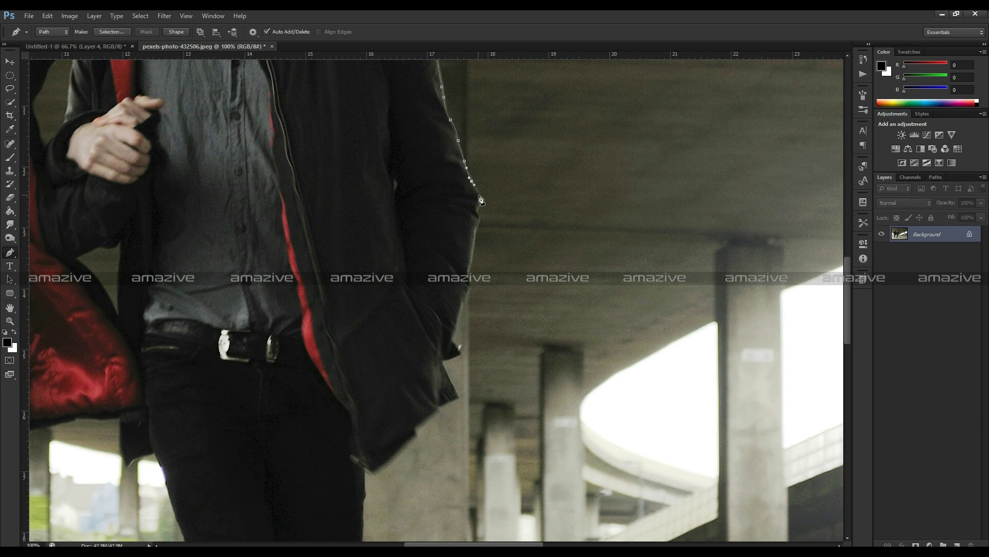
{"action": "left_click_drag", "start_coordinate": [479, 210], "coordinate": [478, 221]}
{"action": "left_click_drag", "start_coordinate": [469, 266], "coordinate": [469, 294]}
{"action": "left_click_drag", "start_coordinate": [454, 340], "coordinate": [460, 347]}
{"action": "left_click", "coordinate": [444, 360]}
{"action": "left_click", "coordinate": [458, 397]}
{"action": "left_click_drag", "start_coordinate": [441, 413], "coordinate": [587, 273]}
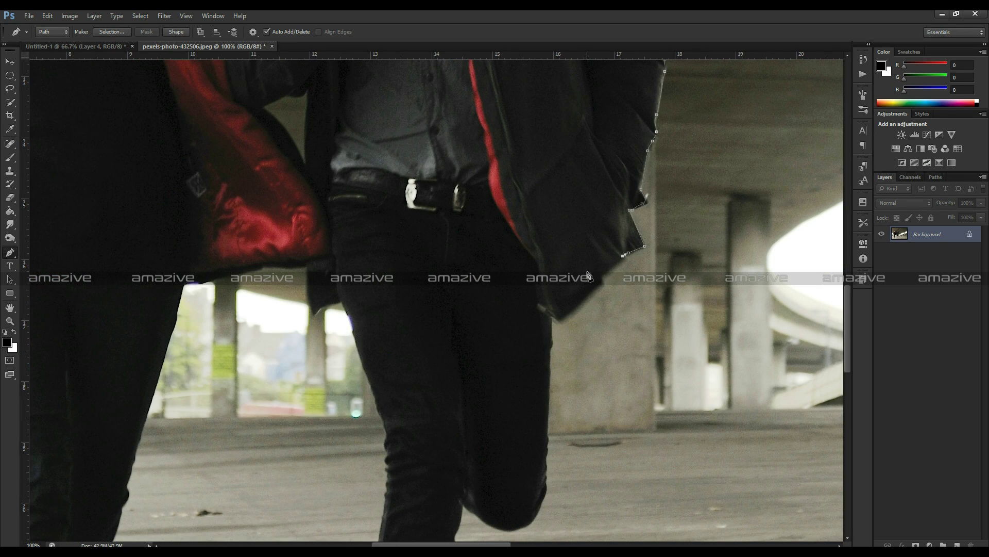
{"action": "left_click", "coordinate": [586, 294]}
{"action": "left_click", "coordinate": [562, 319]}
{"action": "left_click", "coordinate": [553, 318]}
- Continue the path down the man's leg, around the knee and along the shin
{"action": "left_click", "coordinate": [547, 440]}
{"action": "left_click", "coordinate": [546, 458]}
{"action": "left_click_drag", "start_coordinate": [545, 479], "coordinate": [607, 270]}
{"action": "left_click", "coordinate": [597, 299]}
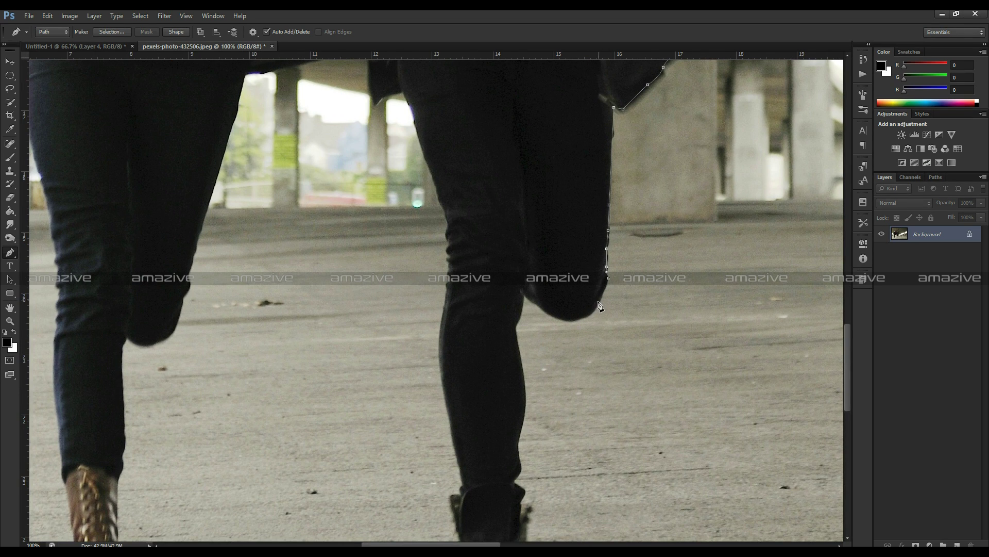
{"action": "left_click_drag", "start_coordinate": [588, 313], "coordinate": [514, 280]}
{"action": "left_click", "coordinate": [524, 295]}
{"action": "left_click", "coordinate": [515, 322]}
{"action": "mouse_move", "coordinate": [520, 355]}
{"action": "left_mouse_down"}
{"action": "mouse_move", "coordinate": [522, 366]}
{"action": "mouse_move", "coordinate": [592, 150]}
{"action": "left_mouse_up"}
{"action": "left_click", "coordinate": [588, 226]}
{"action": "left_click_drag", "start_coordinate": [584, 236], "coordinate": [590, 251]}
{"action": "left_click", "coordinate": [579, 253]}
- Trace the path down the boot's edge, around the toe and back up its front
{"action": "left_click", "coordinate": [586, 263]}
{"action": "left_click", "coordinate": [590, 286]}
{"action": "left_click_drag", "start_coordinate": [590, 308], "coordinate": [594, 334]}
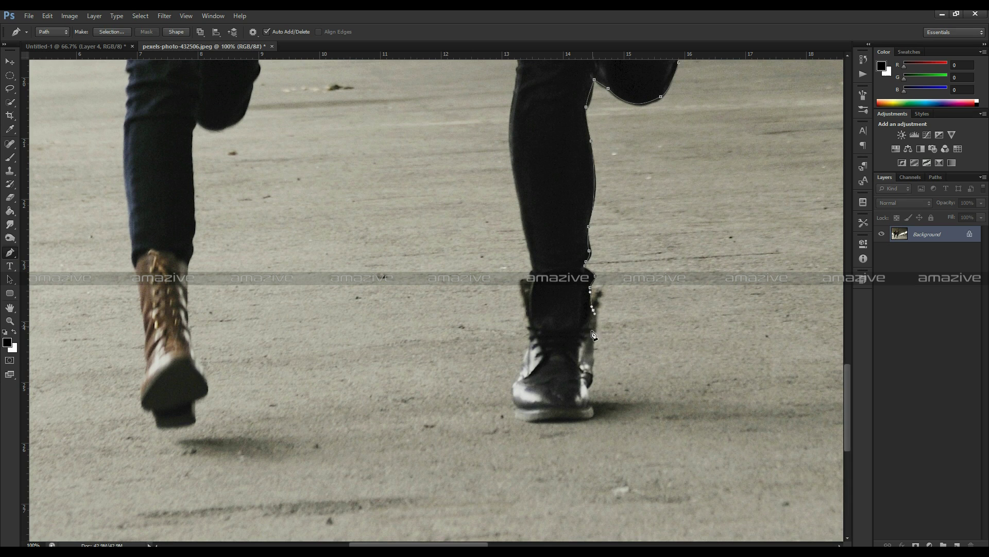
{"action": "left_click", "coordinate": [593, 346]}
{"action": "left_click_drag", "start_coordinate": [588, 388], "coordinate": [595, 418]}
{"action": "left_click_drag", "start_coordinate": [536, 421], "coordinate": [520, 410]}
{"action": "left_click", "coordinate": [520, 410], "text": "alt"}
{"action": "left_click_drag", "start_coordinate": [517, 383], "coordinate": [527, 369]}
{"action": "left_click", "coordinate": [526, 349]}
{"action": "left_click", "coordinate": [530, 325]}
{"action": "left_click", "coordinate": [526, 308]}
{"action": "left_click_drag", "start_coordinate": [524, 289], "coordinate": [530, 252]}
- Carry the path up the inner leg, between the couple, and along the woman's coat hem
{"action": "mouse_move", "coordinate": [513, 162]}
{"action": "left_mouse_down"}
{"action": "mouse_move", "coordinate": [511, 151]}
{"action": "mouse_move", "coordinate": [520, 333]}
{"action": "left_mouse_up"}
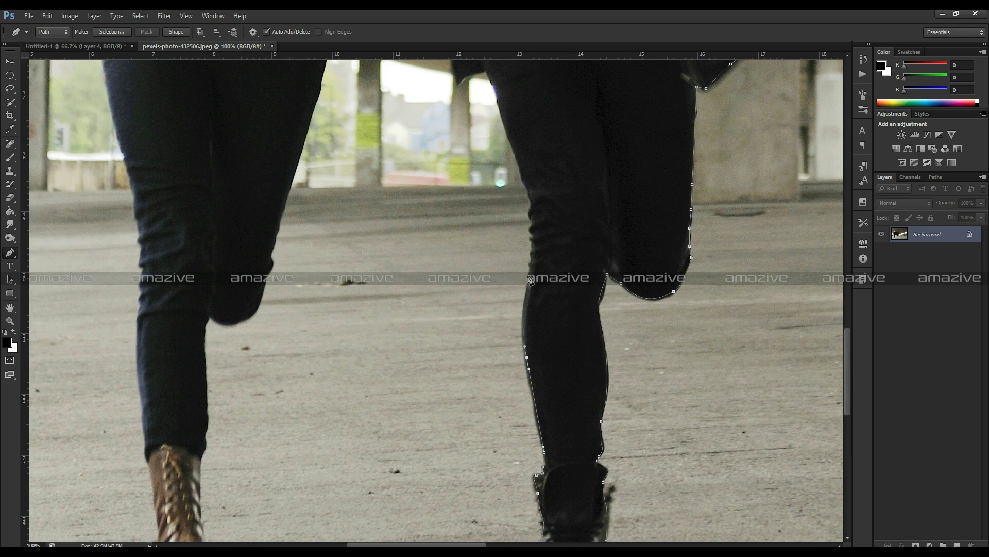
{"action": "left_click_drag", "start_coordinate": [531, 271], "coordinate": [541, 213]}
{"action": "left_click", "coordinate": [531, 263]}
{"action": "left_click", "coordinate": [534, 256]}
{"action": "left_click", "coordinate": [534, 238]}
{"action": "left_click", "coordinate": [534, 234]}
{"action": "left_click", "coordinate": [531, 227]}
{"action": "mouse_move", "coordinate": [501, 108]}
{"action": "left_mouse_down"}
{"action": "mouse_move", "coordinate": [567, 360]}
{"action": "mouse_move", "coordinate": [537, 339]}
{"action": "left_mouse_up"}
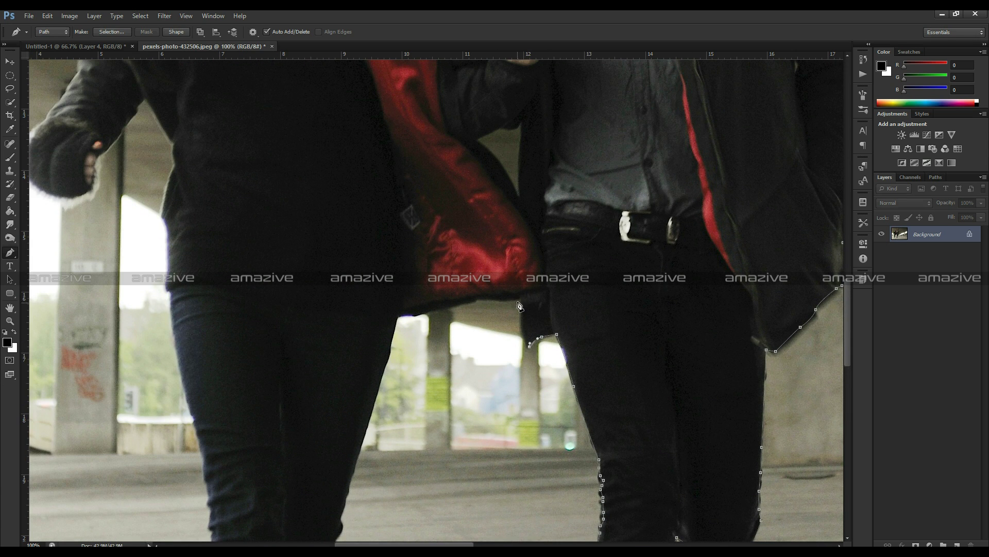
{"action": "left_click_drag", "start_coordinate": [524, 293], "coordinate": [527, 274]}
{"action": "mouse_move", "coordinate": [476, 297]}
{"action": "left_mouse_down"}
{"action": "mouse_move", "coordinate": [452, 290]}
{"action": "mouse_move", "coordinate": [406, 318]}
{"action": "left_mouse_up"}
{"action": "left_click", "coordinate": [398, 317]}
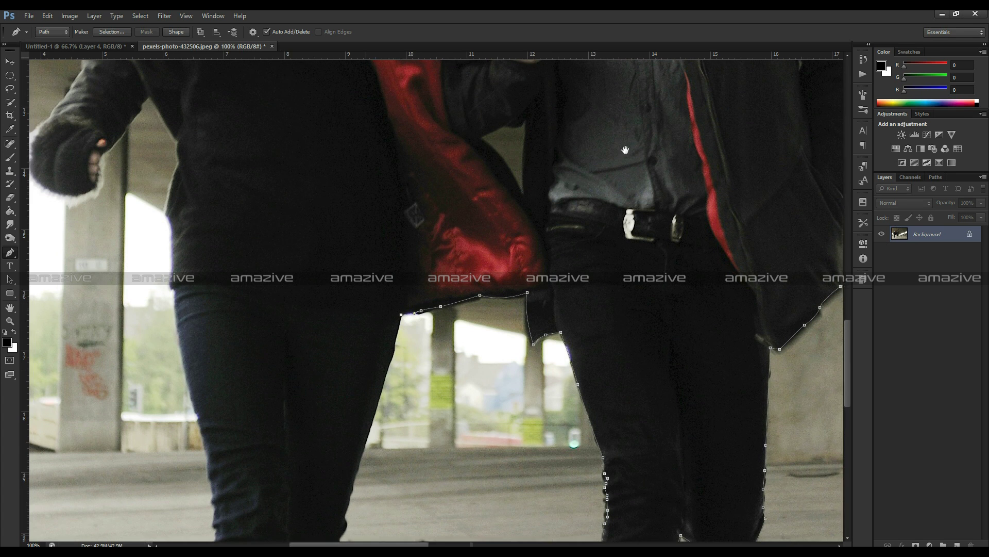
{"action": "left_click_drag", "start_coordinate": [355, 369], "coordinate": [619, 148]}
- Trace the Pen path down the woman's leg, curving around her knee to a corner point
{"action": "left_click", "coordinate": [615, 259]}
{"action": "left_click", "coordinate": [608, 283]}
{"action": "left_click", "coordinate": [605, 298]}
{"action": "left_click", "coordinate": [605, 306]}
{"action": "left_click", "coordinate": [596, 333]}
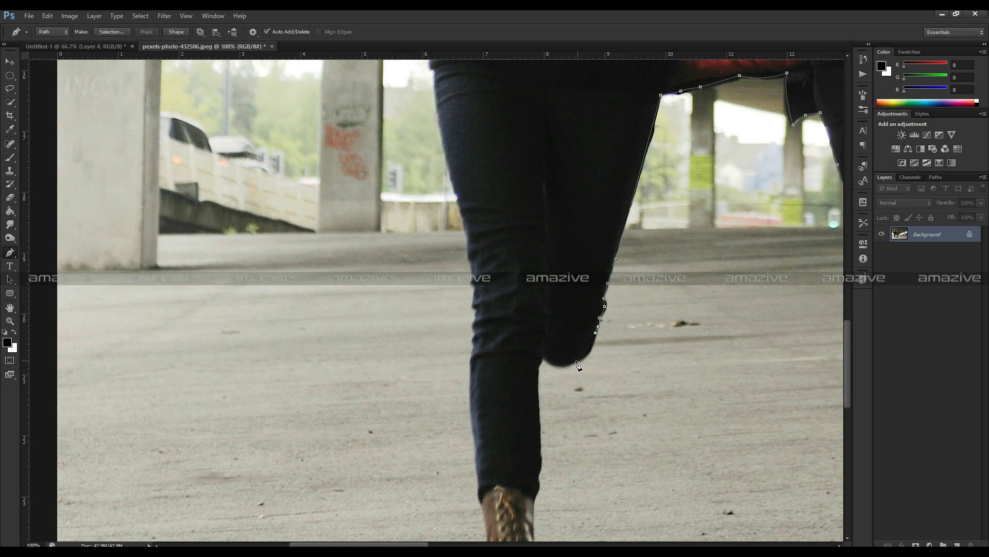
{"action": "left_click_drag", "start_coordinate": [561, 364], "coordinate": [537, 338]}
{"action": "left_click", "coordinate": [546, 355], "text": "alt"}
- Continue the path down her lower leg and around the boot and heel, ending in a sharp corner
{"action": "left_click_drag", "start_coordinate": [555, 368], "coordinate": [612, 295]}
{"action": "scroll", "coordinate": [626, 344], "scroll_direction": "down", "scroll_amount": 3}
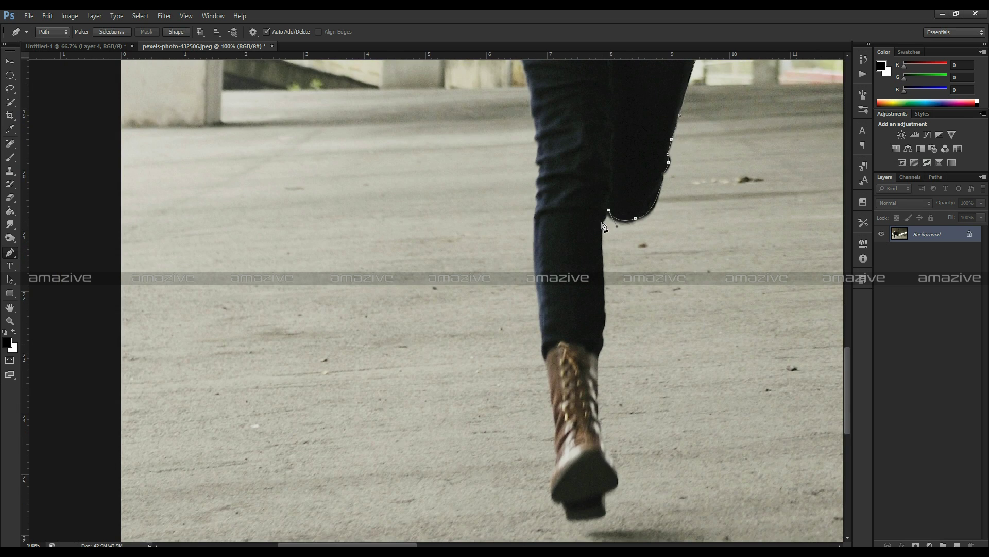
{"action": "left_click", "coordinate": [605, 315]}
{"action": "left_click", "coordinate": [602, 343]}
{"action": "left_click", "coordinate": [599, 357]}
{"action": "left_click", "coordinate": [598, 420]}
{"action": "left_click_drag", "start_coordinate": [607, 449], "coordinate": [613, 457]}
{"action": "left_click_drag", "start_coordinate": [601, 492], "coordinate": [602, 519]}
{"action": "left_click", "coordinate": [605, 512]}
{"action": "left_click_drag", "start_coordinate": [567, 522], "coordinate": [563, 509]}
{"action": "left_click_drag", "start_coordinate": [557, 472], "coordinate": [565, 451]}
{"action": "left_click", "coordinate": [557, 473], "text": "alt"}
- Trace back up the left edge of her jeans, undoing a misplaced point
{"action": "mouse_move", "coordinate": [538, 216]}
{"action": "left_mouse_down"}
{"action": "mouse_move", "coordinate": [595, 437]}
{"action": "mouse_move", "coordinate": [595, 405]}
{"action": "left_mouse_up"}
{"action": "left_click_drag", "start_coordinate": [588, 372], "coordinate": [586, 363]}
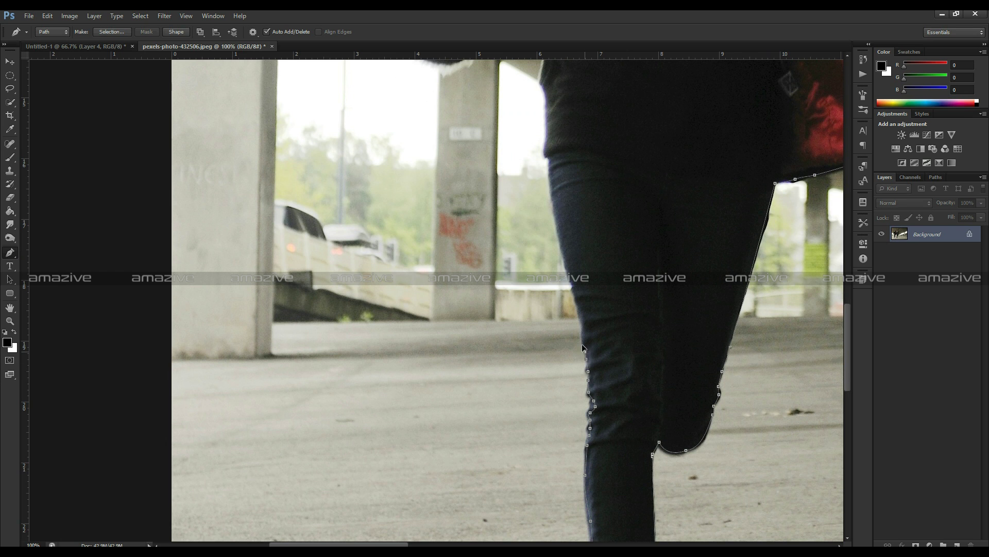
{"action": "left_click_drag", "start_coordinate": [555, 281], "coordinate": [593, 458]}
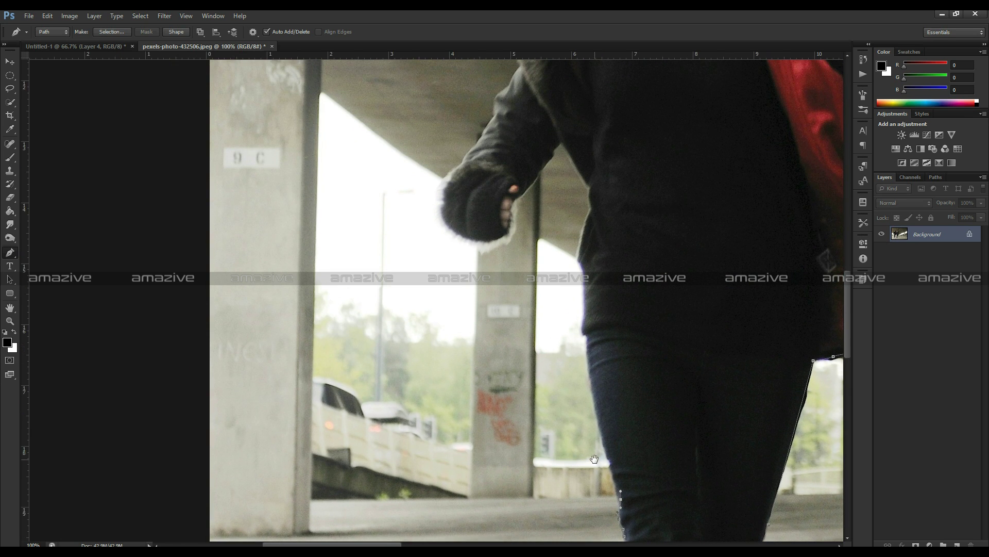
{"action": "left_click_drag", "start_coordinate": [588, 336], "coordinate": [586, 328]}
{"action": "left_click", "coordinate": [586, 329], "text": "alt"}
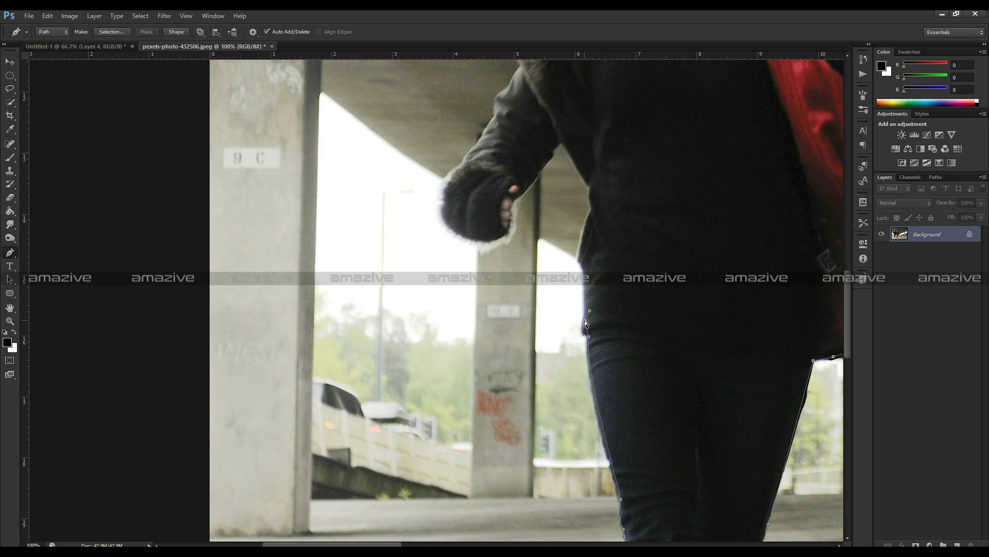
{"action": "key", "text": "ctrl+z"}
- Trace up her jacket edge, curve around her glove, and start up the arm
{"action": "left_click", "coordinate": [586, 222]}
{"action": "left_click", "coordinate": [590, 205]}
{"action": "left_click", "coordinate": [559, 139]}
{"action": "left_click", "coordinate": [513, 202]}
{"action": "left_click", "coordinate": [510, 234]}
{"action": "left_click_drag", "start_coordinate": [447, 229], "coordinate": [442, 221]}
{"action": "left_click_drag", "start_coordinate": [453, 169], "coordinate": [465, 162]}
{"action": "left_click", "coordinate": [494, 116]}
- Trace the path up the woman's coat shoulder and curve it over and down her hair
{"action": "left_click_drag", "start_coordinate": [543, 87], "coordinate": [529, 369]}
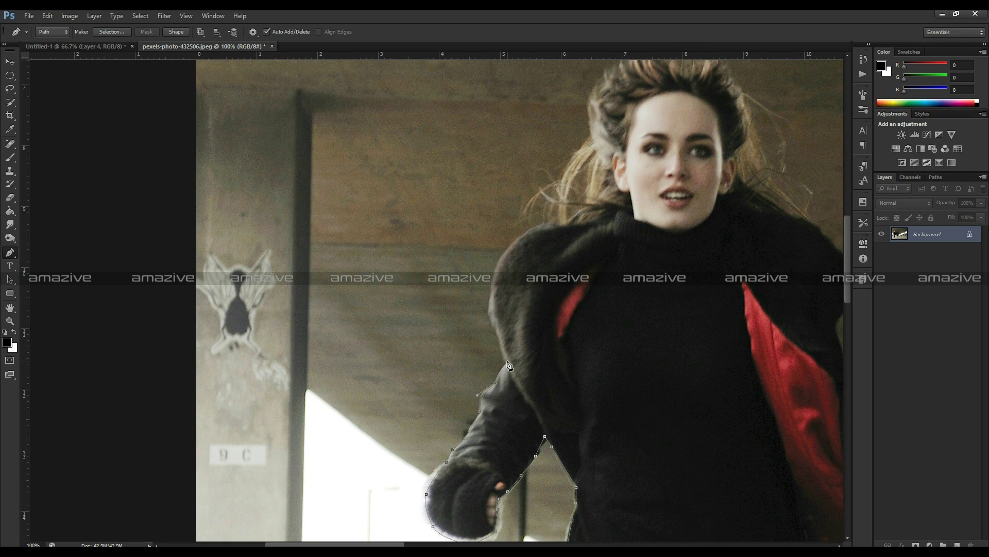
{"action": "left_click", "coordinate": [496, 269]}
{"action": "left_click", "coordinate": [514, 238]}
{"action": "left_click", "coordinate": [558, 222]}
{"action": "left_click", "coordinate": [595, 204]}
{"action": "left_click", "coordinate": [593, 135]}
{"action": "left_click_drag", "start_coordinate": [590, 109], "coordinate": [594, 293]}
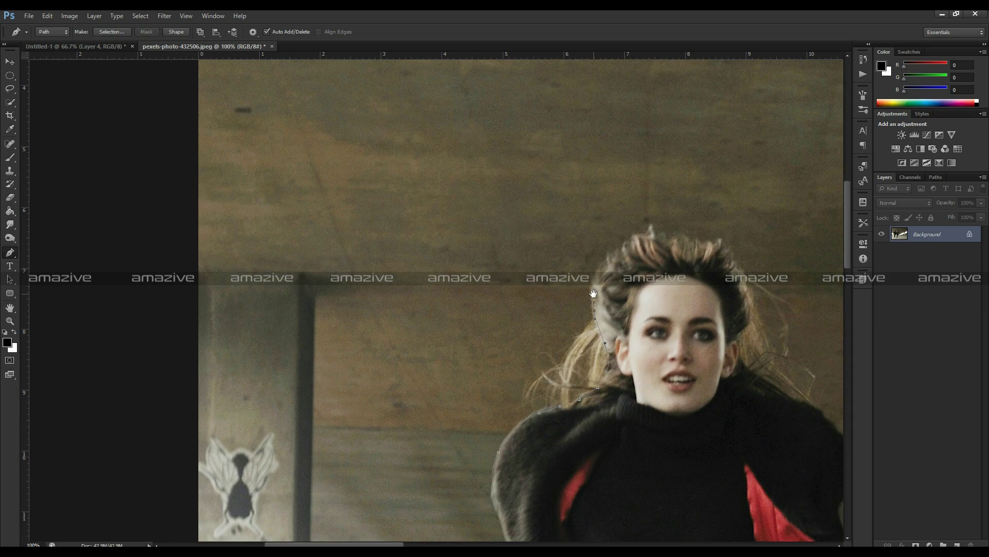
{"action": "left_click", "coordinate": [626, 244]}
{"action": "left_click_drag", "start_coordinate": [647, 235], "coordinate": [706, 241]}
{"action": "mouse_move", "coordinate": [748, 293]}
{"action": "left_mouse_down"}
{"action": "mouse_move", "coordinate": [758, 312]}
{"action": "mouse_move", "coordinate": [740, 348]}
{"action": "left_mouse_up"}
- Continue the path along her coat shoulder and down the coat's edge
{"action": "left_click_drag", "start_coordinate": [795, 399], "coordinate": [446, 258]}
{"action": "mouse_move", "coordinate": [485, 298]}
{"action": "left_mouse_down"}
{"action": "mouse_move", "coordinate": [507, 322]}
{"action": "mouse_move", "coordinate": [502, 341]}
{"action": "left_mouse_up"}
{"action": "left_click", "coordinate": [507, 321]}
{"action": "left_click", "coordinate": [515, 323]}
{"action": "left_click", "coordinate": [491, 365]}
{"action": "left_click", "coordinate": [489, 382]}
{"action": "left_click_drag", "start_coordinate": [498, 410], "coordinate": [532, 390]}
{"action": "left_click", "coordinate": [500, 417]}
- Curve the path up the man's arm to a rounded point at his shoulder
{"action": "left_click_drag", "start_coordinate": [526, 344], "coordinate": [529, 330]}
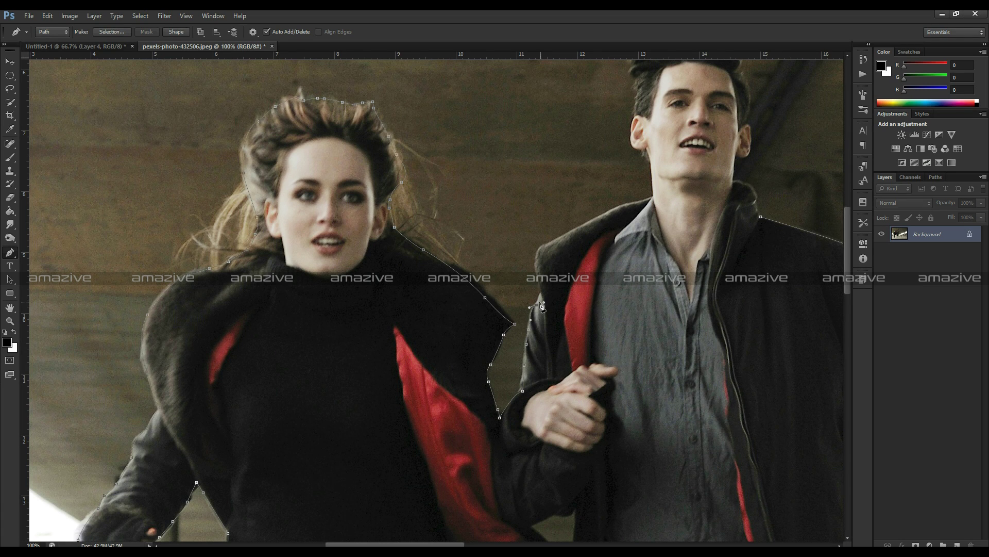
{"action": "left_click_drag", "start_coordinate": [540, 292], "coordinate": [542, 245]}
{"action": "left_click_drag", "start_coordinate": [599, 216], "coordinate": [652, 202]}
{"action": "left_click_drag", "start_coordinate": [615, 185], "coordinate": [560, 469]}
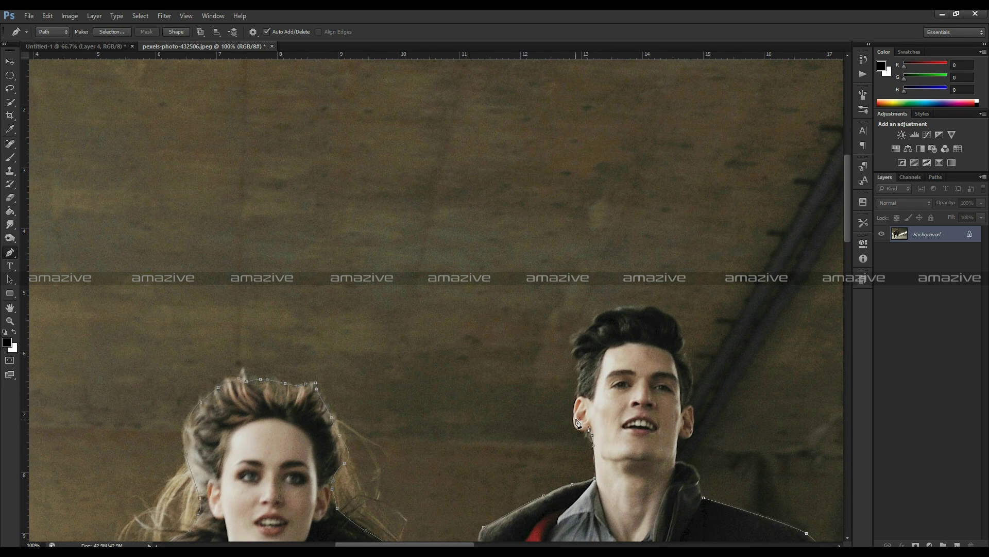
{"action": "mouse_move", "coordinate": [575, 401]}
{"action": "left_mouse_down"}
{"action": "mouse_move", "coordinate": [588, 394]}
{"action": "mouse_move", "coordinate": [577, 397]}
{"action": "mouse_move", "coordinate": [579, 370]}
{"action": "left_mouse_up"}
- Trace up the man's hairline and across the top of his hair
{"action": "left_click", "coordinate": [581, 365]}
{"action": "left_click", "coordinate": [577, 359]}
{"action": "left_click", "coordinate": [584, 332]}
{"action": "mouse_move", "coordinate": [590, 328]}
{"action": "left_mouse_down"}
{"action": "mouse_move", "coordinate": [652, 307]}
{"action": "mouse_move", "coordinate": [683, 347]}
{"action": "left_mouse_up"}
{"action": "left_click", "coordinate": [600, 319]}
{"action": "left_click", "coordinate": [635, 306]}
- Bring the path down his hair's right side to below his ear, then zoom out
{"action": "left_click", "coordinate": [673, 316]}
{"action": "left_click", "coordinate": [693, 385]}
{"action": "left_click_drag", "start_coordinate": [689, 401], "coordinate": [693, 417]}
{"action": "left_click", "coordinate": [692, 430]}
{"action": "mouse_move", "coordinate": [680, 429]}
{"action": "left_mouse_down"}
{"action": "mouse_move", "coordinate": [676, 415]}
{"action": "mouse_move", "coordinate": [678, 462]}
{"action": "mouse_move", "coordinate": [696, 487]}
{"action": "left_mouse_up"}
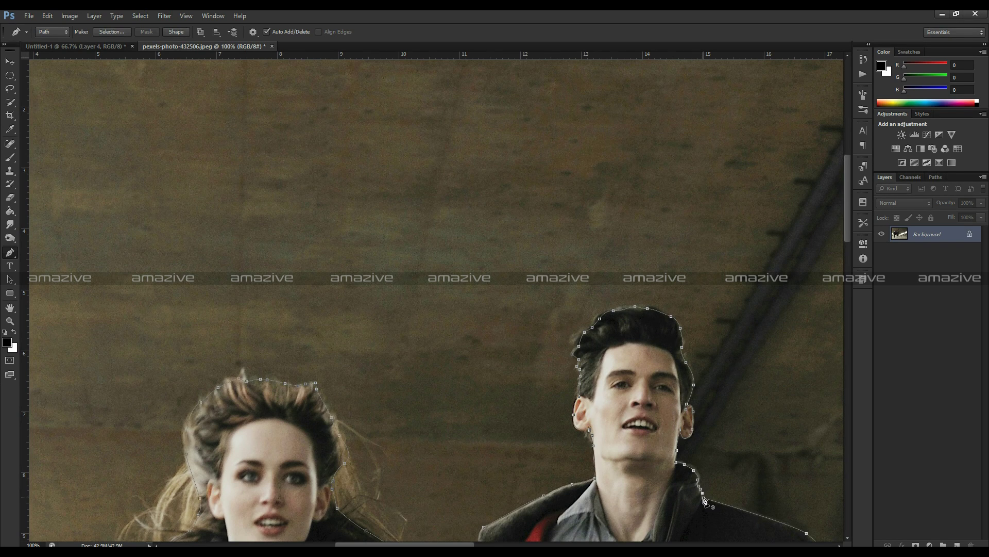
{"action": "scroll", "coordinate": [745, 499], "scroll_direction": "down", "scroll_amount": 2}
{"action": "scroll", "coordinate": [747, 500], "scroll_direction": "down", "scroll_amount": 3}
{"action": "scroll", "coordinate": [747, 500], "scroll_direction": "down", "scroll_amount": 2}
- Load the path as a selection, feather it slightly, and copy the couple to a new layer
{"action": "key", "text": "ctrl+Return"}
{"action": "key", "text": "shift+F6"}
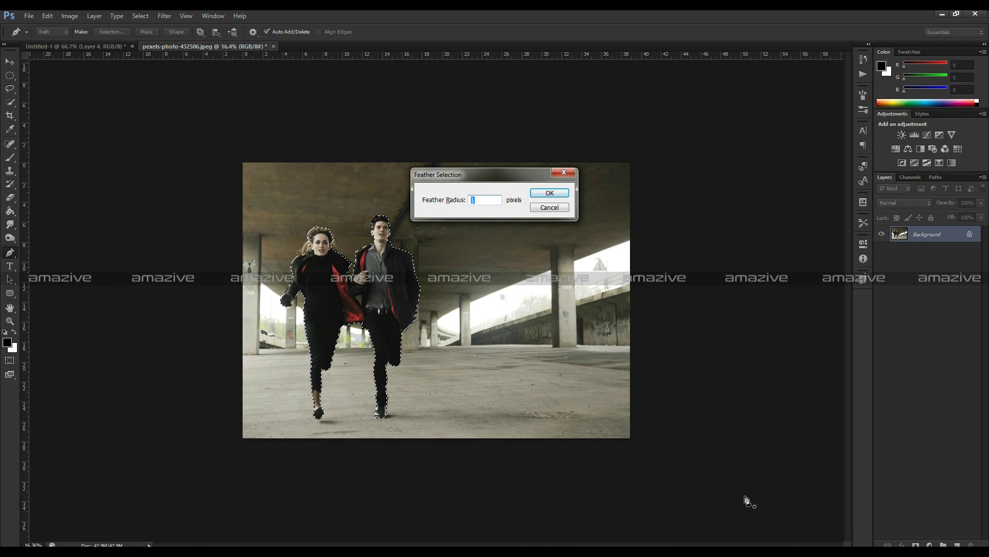
{"action": "key", "text": "Return"}
{"action": "key", "text": "ctrl+j"}
- Drag the cut-out couple into the alley composite above Layer 3
{"action": "key", "text": "v"}
{"action": "left_click_drag", "start_coordinate": [203, 126], "coordinate": [287, 200]}
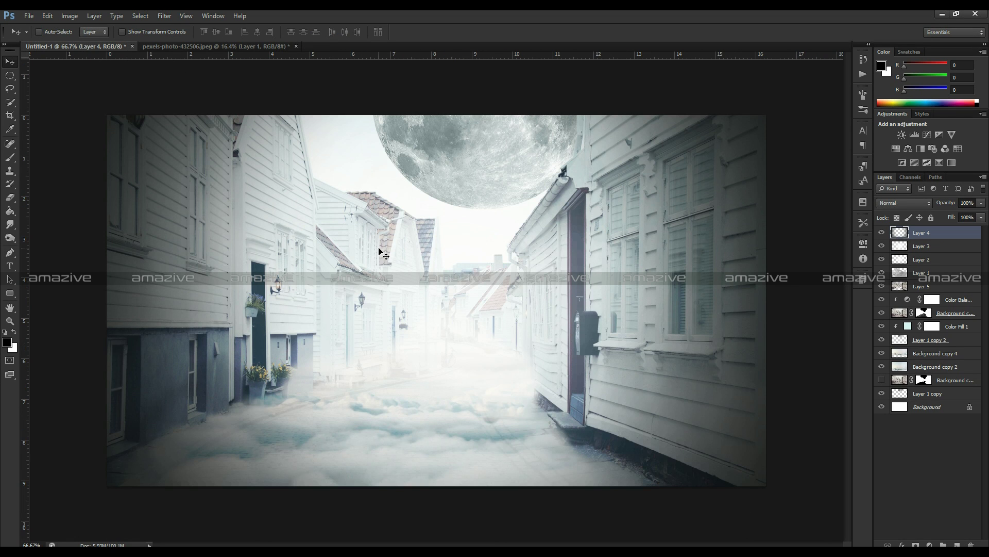
{"action": "left_click", "coordinate": [929, 249]}
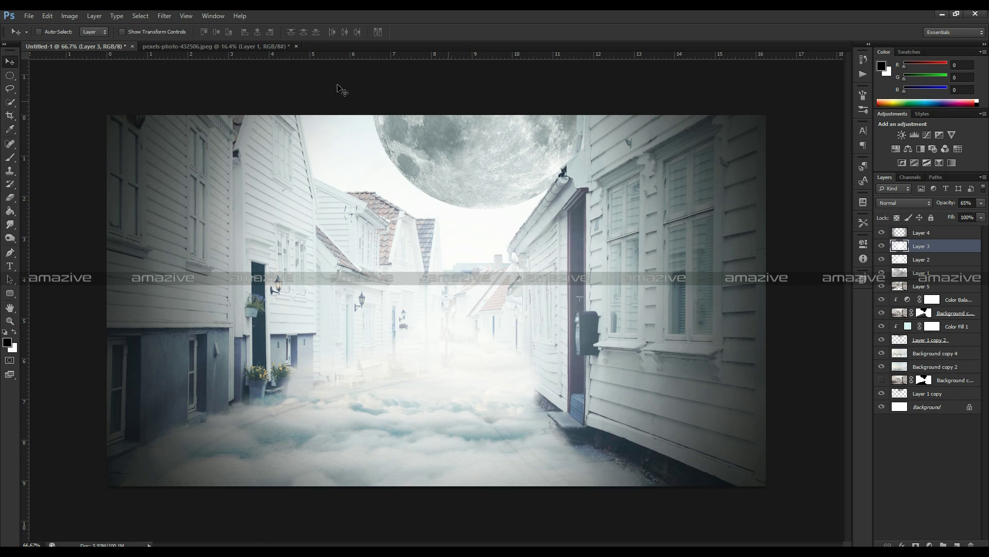
{"action": "left_click", "coordinate": [216, 46]}
{"action": "left_click_drag", "start_coordinate": [289, 232], "coordinate": [401, 179]}
- Scale the couple to about a quarter size and move them lower in the alley
{"action": "key", "text": "ctrl+t"}
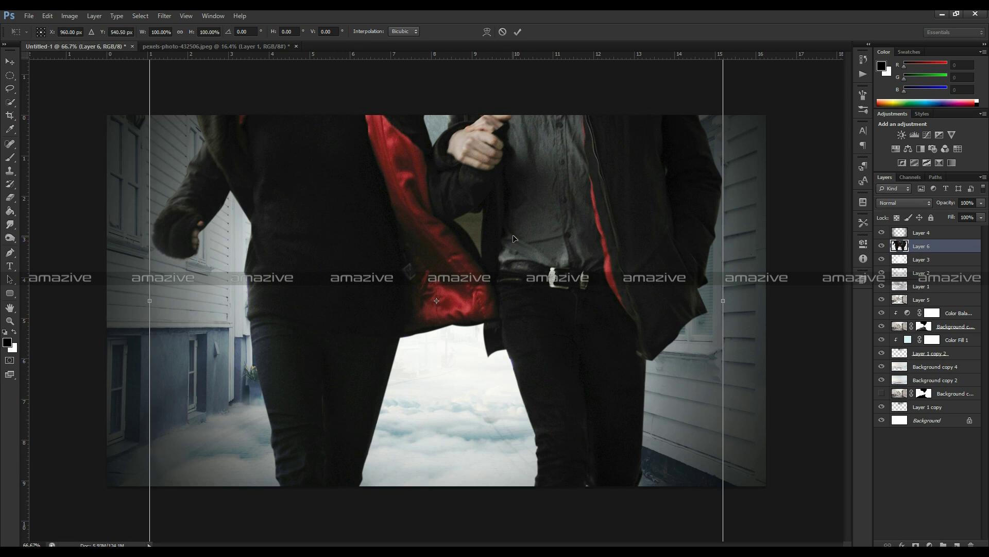
{"action": "key", "text": "ctrl+0"}
{"action": "left_click_drag", "start_coordinate": [591, 76], "coordinate": [474, 246]}
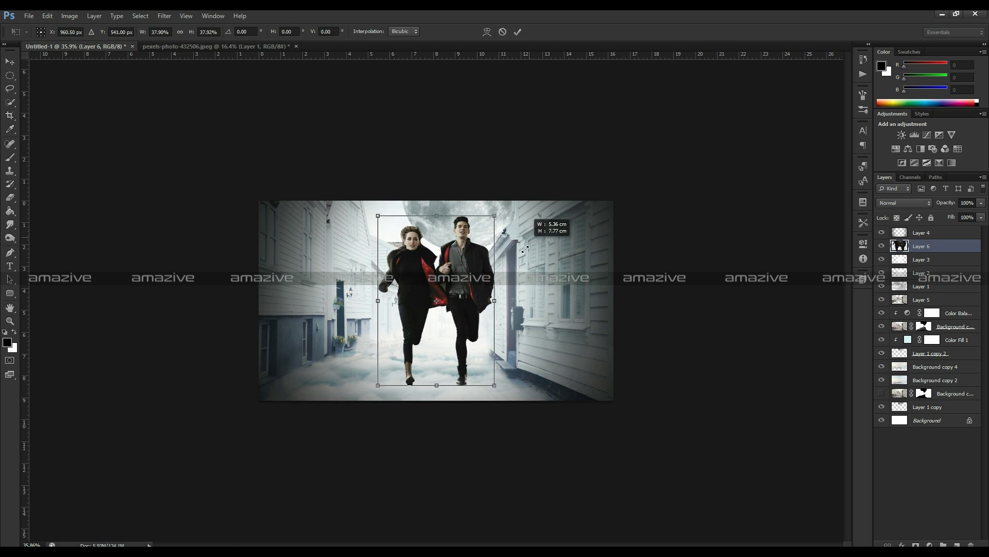
{"action": "left_click", "coordinate": [518, 32]}
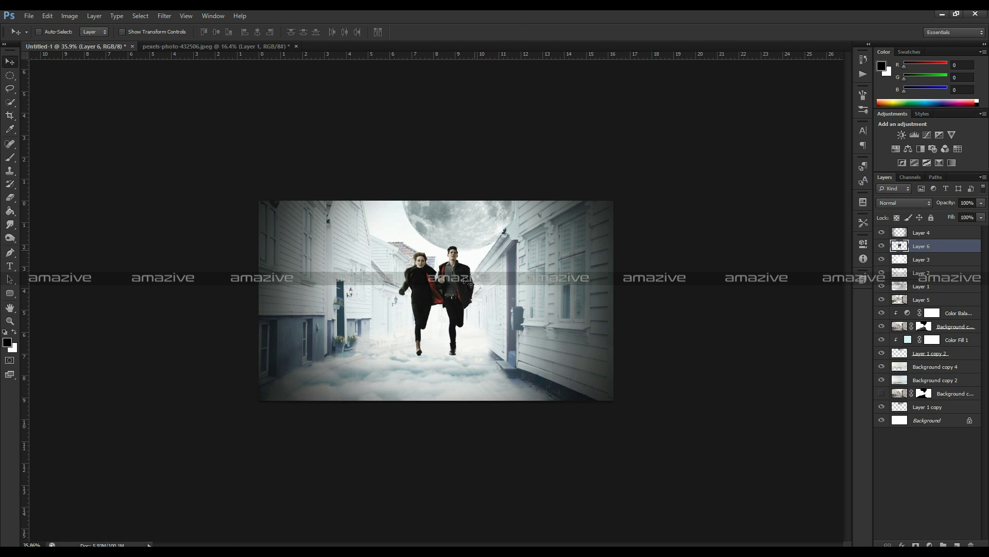
{"action": "scroll", "coordinate": [469, 283], "scroll_direction": "up", "scroll_amount": 1}
{"action": "left_click_drag", "start_coordinate": [470, 281], "coordinate": [472, 326]}
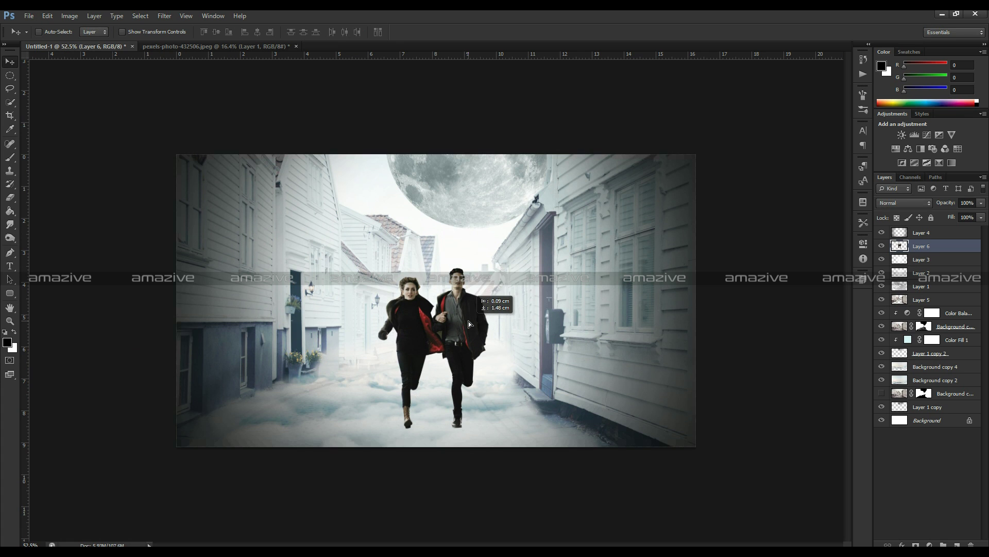
- Shrink the couple further to about 83 percent, then view at actual pixel size
{"action": "key", "text": "ctrl+t"}
{"action": "left_click_drag", "start_coordinate": [490, 267], "coordinate": [472, 293]}
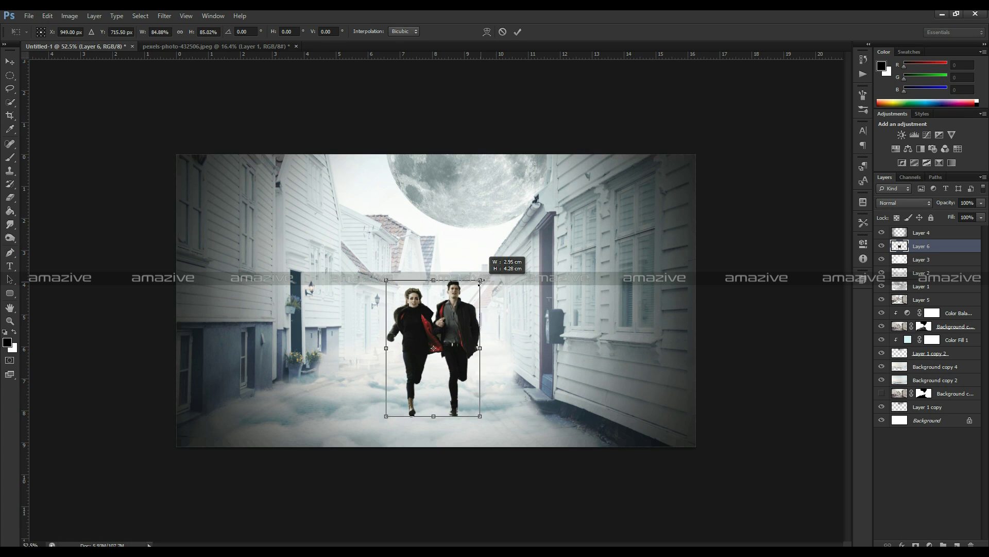
{"action": "left_click", "coordinate": [517, 32]}
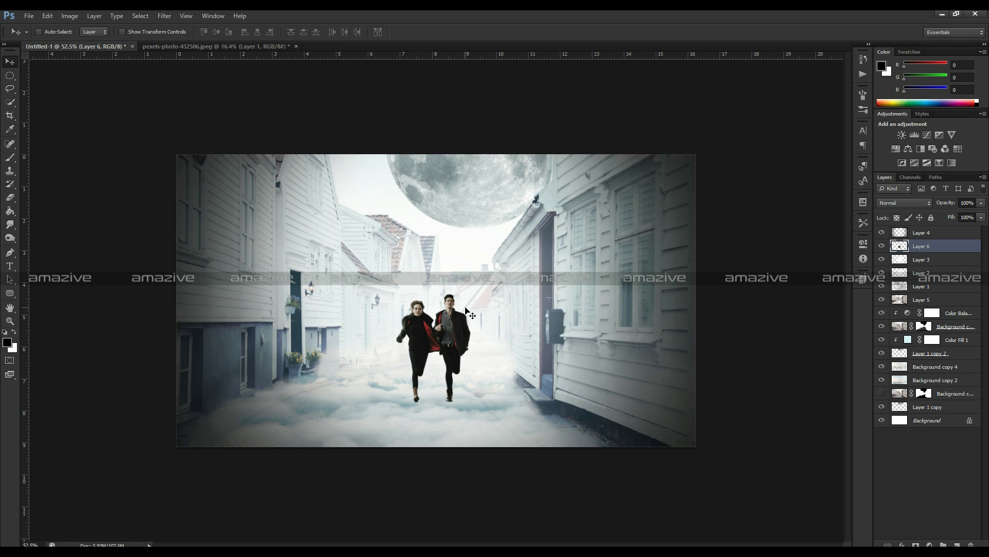
{"action": "key", "text": "ctrl+z"}
{"action": "key", "text": "ctrl+t"}
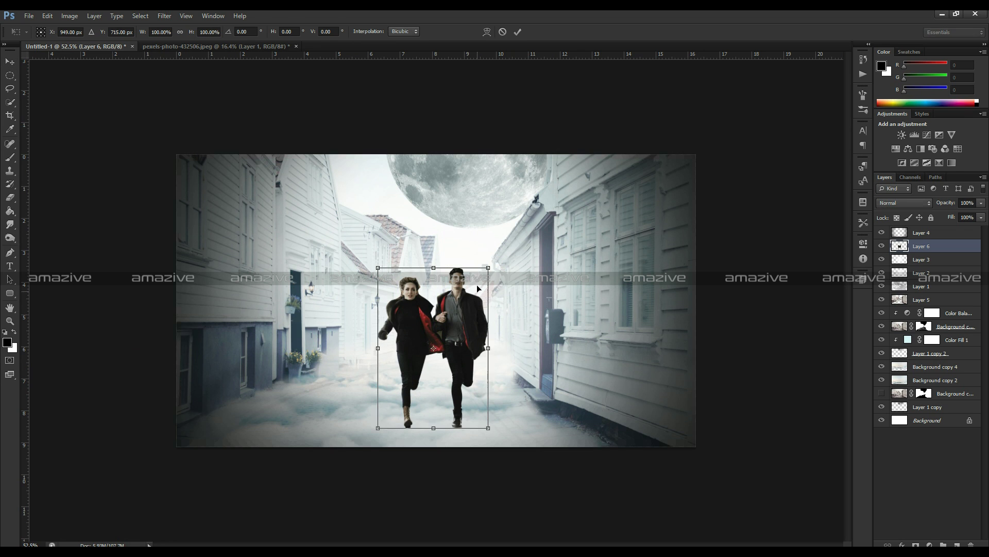
{"action": "left_click_drag", "start_coordinate": [489, 267], "coordinate": [479, 281]}
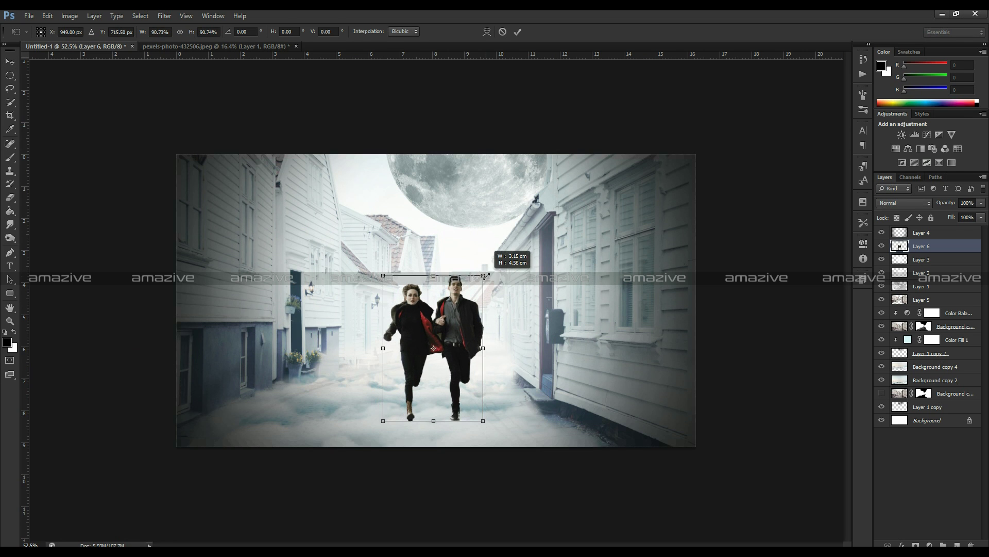
{"action": "left_click", "coordinate": [517, 33]}
{"action": "key", "text": "ctrl+1"}
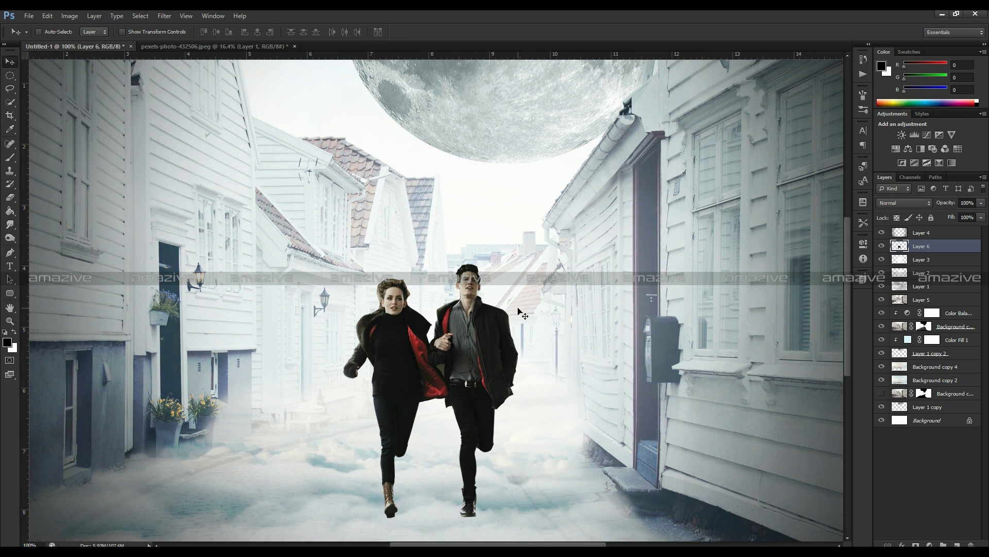
- Duplicate Color Fill 1, move the copy above Layer 6, and clip it to the couple
{"action": "left_click_drag", "start_coordinate": [492, 355], "coordinate": [540, 299]}
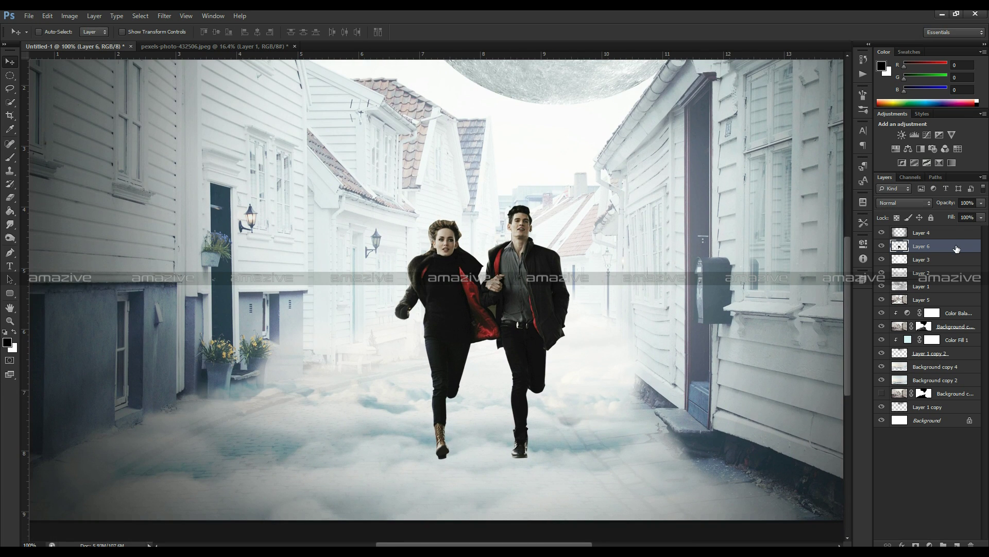
{"action": "left_click", "coordinate": [961, 338]}
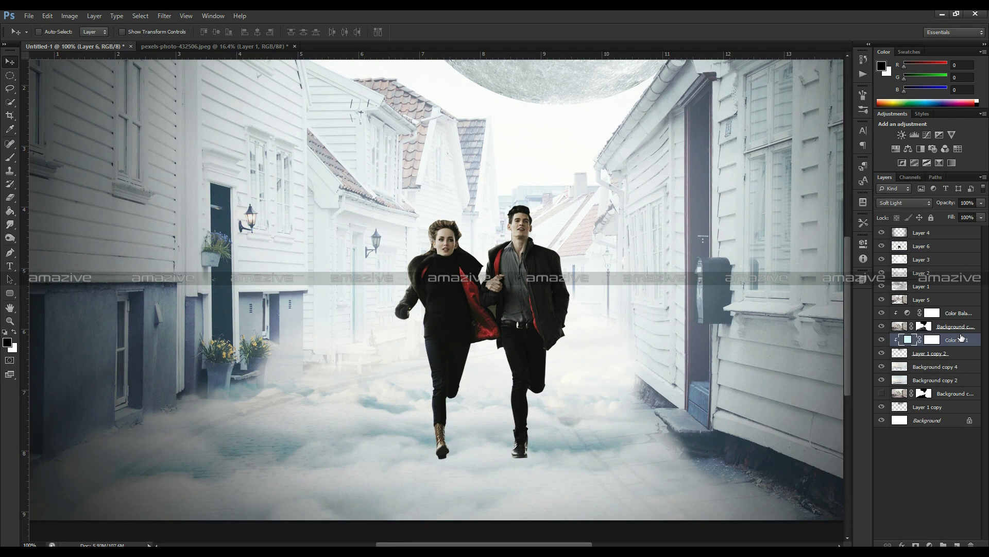
{"action": "key", "text": "ctrl+j"}
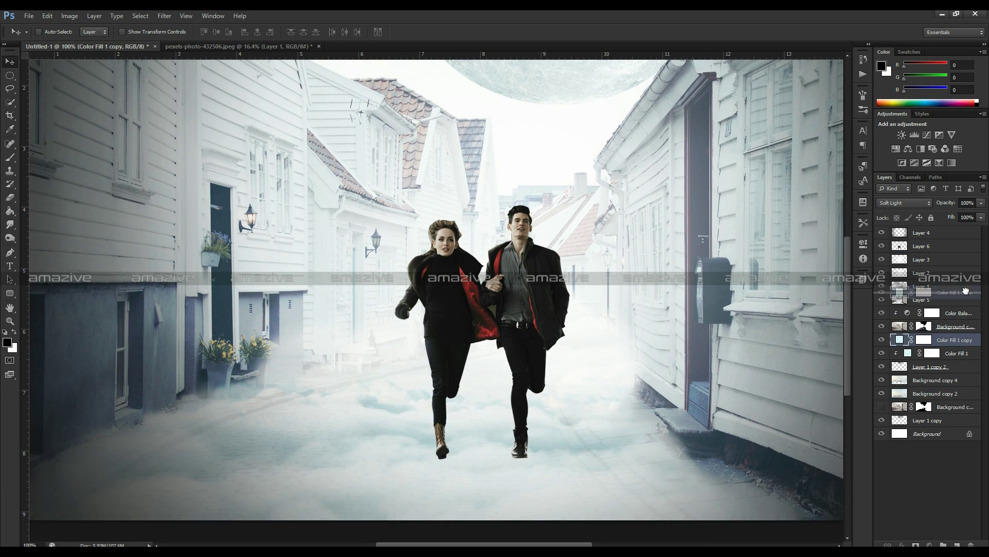
{"action": "left_click_drag", "start_coordinate": [967, 340], "coordinate": [958, 240]}
{"action": "right_click", "coordinate": [959, 247]}
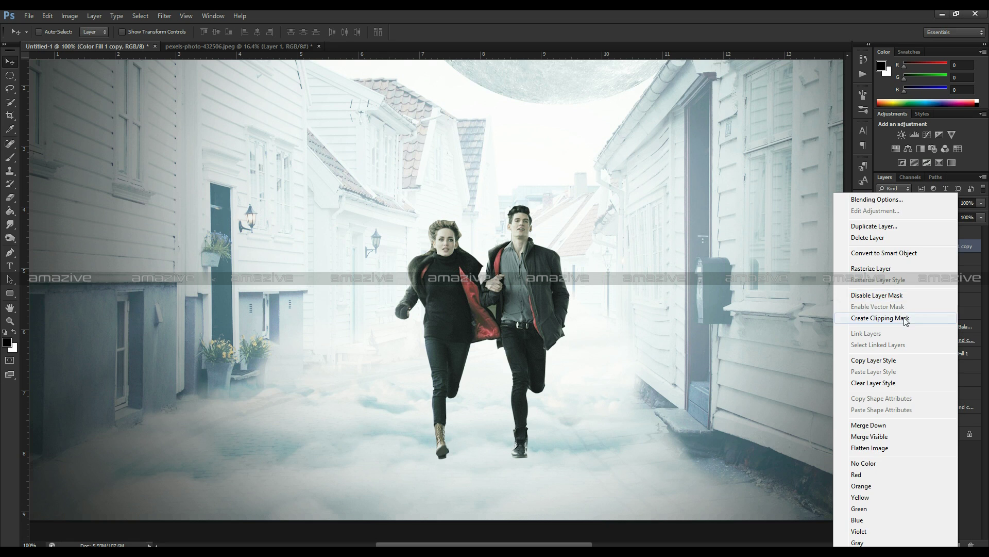
{"action": "left_click", "coordinate": [907, 318]}
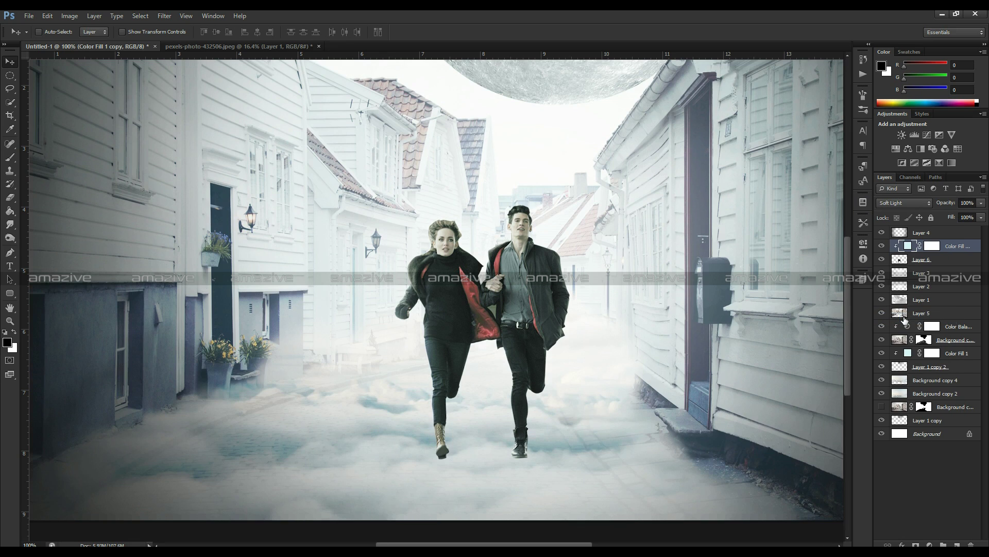
{"action": "left_click", "coordinate": [906, 260]}
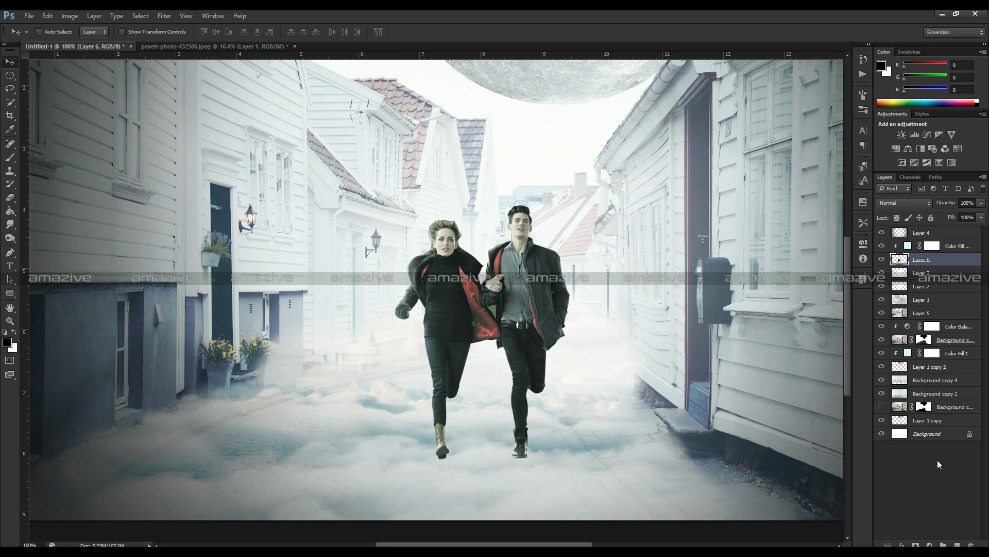
{"action": "left_click", "coordinate": [931, 545]}
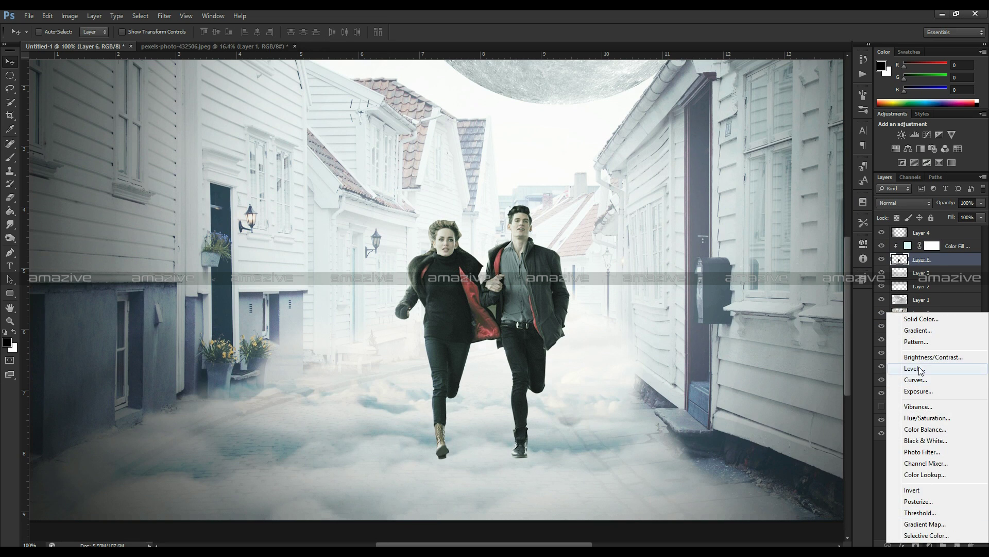
- Add a Levels adjustment clipped to the couple and raise its midtone slider
{"action": "left_click", "coordinate": [915, 368]}
{"action": "left_click", "coordinate": [772, 426]}
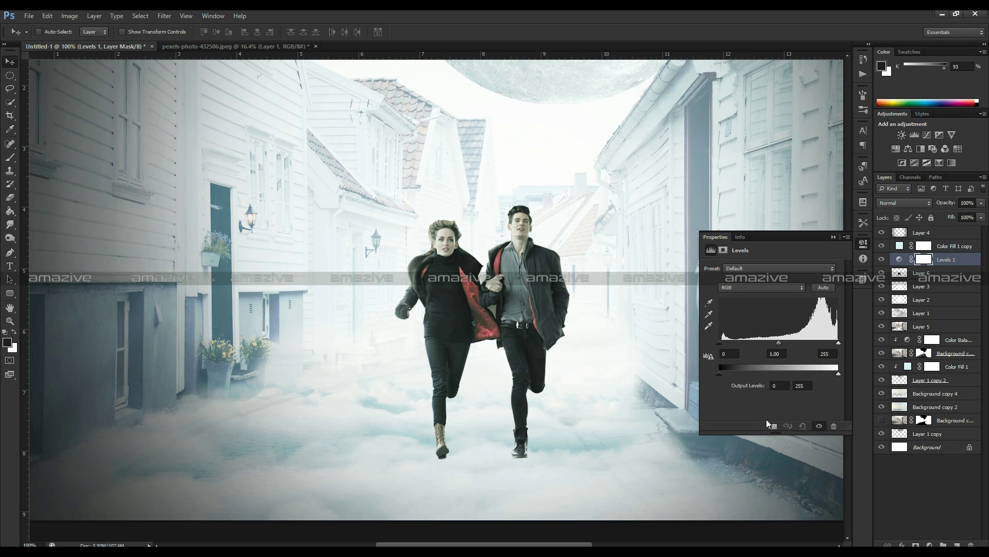
{"action": "left_click_drag", "start_coordinate": [720, 343], "coordinate": [757, 343]}
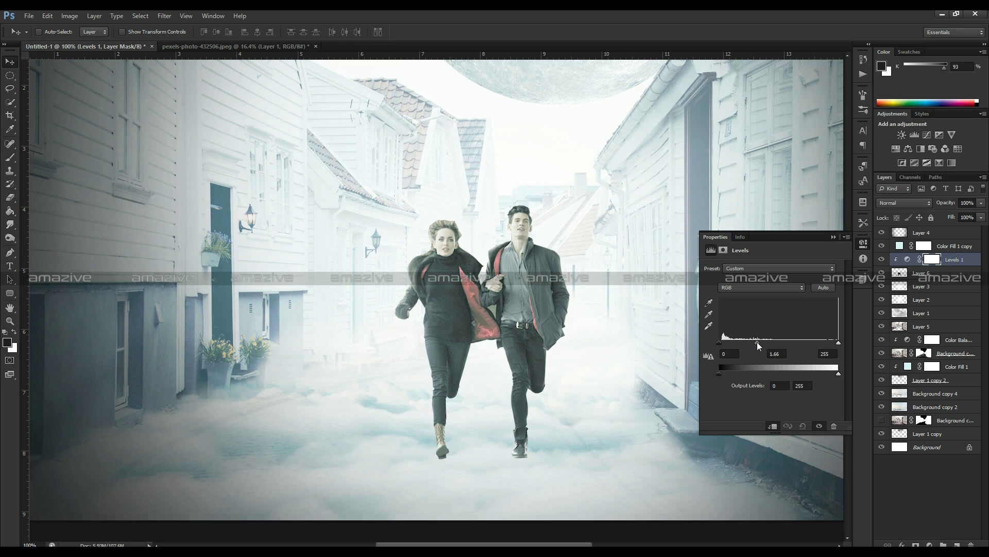
{"action": "left_click", "coordinate": [829, 236]}
{"action": "key", "text": "ctrl+minus"}
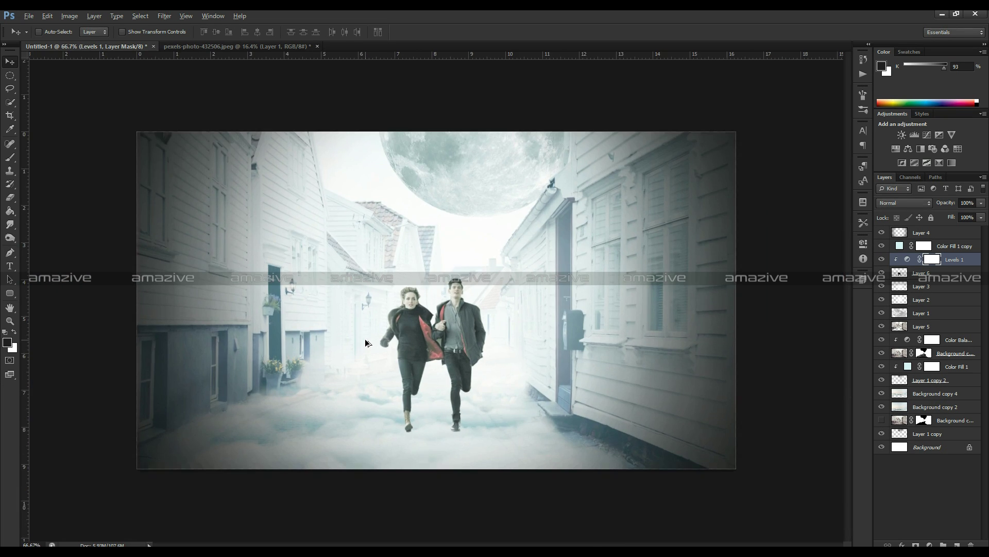
{"action": "scroll", "coordinate": [366, 343], "scroll_direction": "up", "scroll_amount": 3, "text": "alt"}
{"action": "scroll", "coordinate": [545, 333], "scroll_direction": "up", "scroll_amount": 2, "text": "alt"}
{"action": "scroll", "coordinate": [546, 333], "scroll_direction": "down", "scroll_amount": 1, "text": "alt"}
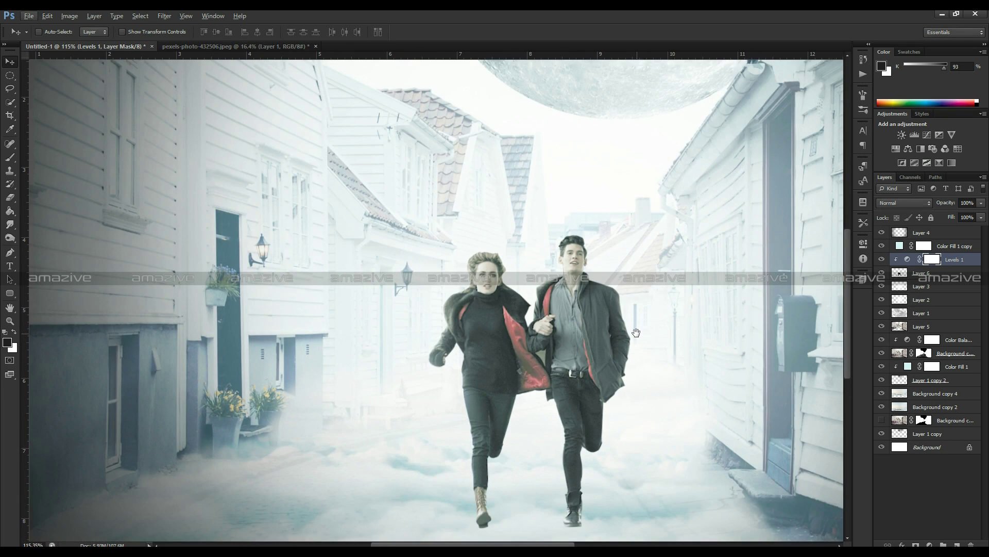
{"action": "left_click_drag", "start_coordinate": [636, 333], "coordinate": [636, 308]}
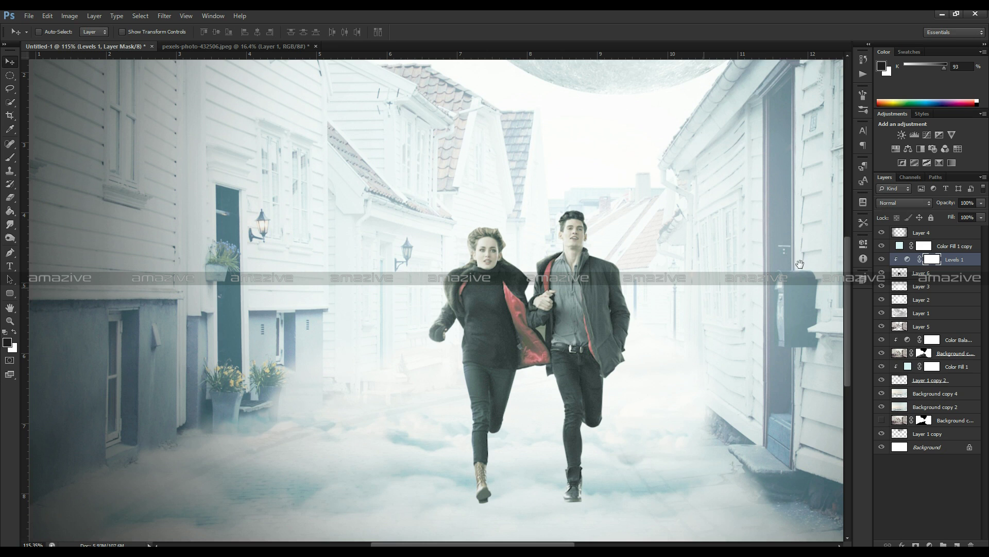
- Add a layer mask to Layer 6 and pick a small Brush
{"action": "left_click", "coordinate": [925, 276]}
{"action": "left_click", "coordinate": [916, 544]}
{"action": "key", "text": "b"}
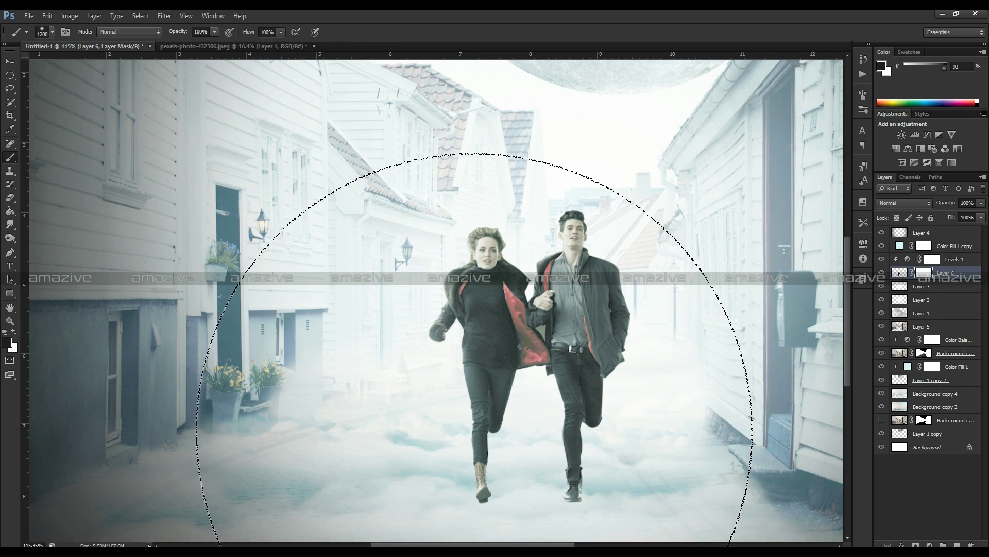
{"action": "key", "text": "bracketleft"}
{"action": "key", "text": "bracketleft"}
{"action": "key", "text": "bracketleft"}
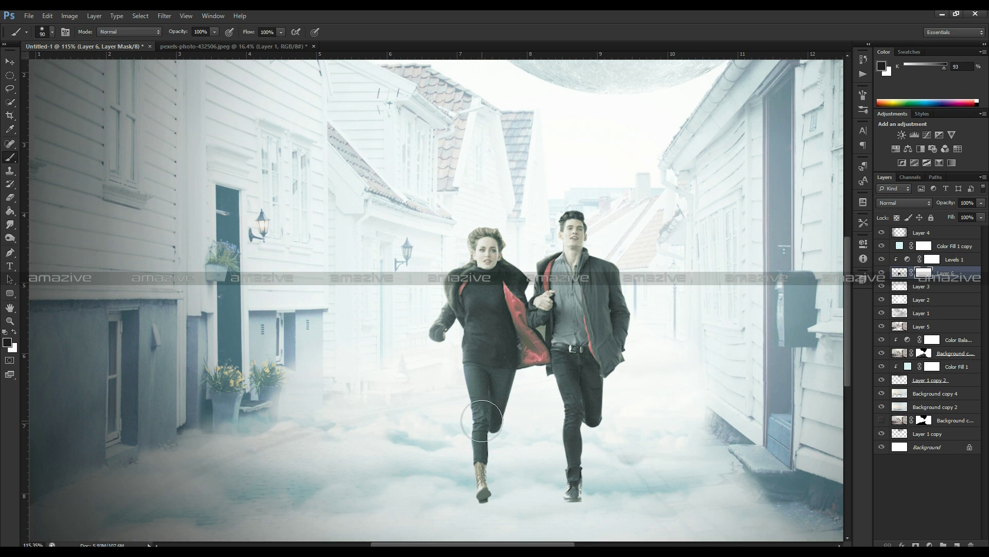
- Lower the brush opacity and fade both couple's boot soles into the fog on the mask
{"action": "scroll", "coordinate": [342, 304], "scroll_direction": "down", "scroll_amount": 2}
{"action": "mouse_move", "coordinate": [173, 26]}
{"action": "left_mouse_down"}
{"action": "mouse_move", "coordinate": [130, 27]}
{"action": "mouse_move", "coordinate": [179, 31]}
{"action": "left_mouse_up"}
{"action": "key", "text": "bracketright"}
{"action": "key", "text": "bracketright"}
{"action": "key", "text": "bracketright"}
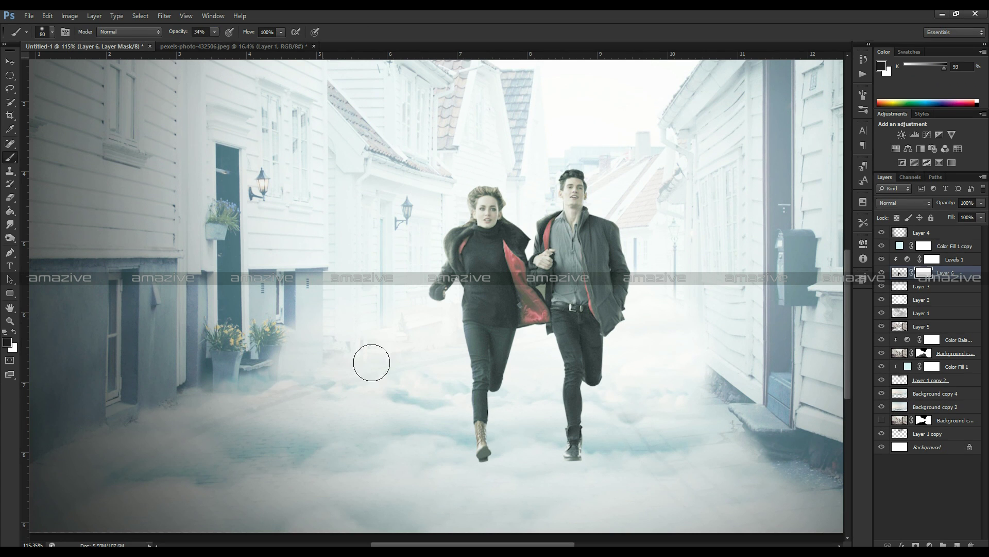
{"action": "key", "text": "bracketright"}
{"action": "key", "text": "bracketright"}
{"action": "left_click_drag", "start_coordinate": [463, 467], "coordinate": [501, 482]}
{"action": "key", "text": "bracketleft"}
{"action": "key", "text": "bracketleft"}
{"action": "key", "text": "bracketleft"}
{"action": "left_click_drag", "start_coordinate": [499, 446], "coordinate": [480, 458]}
{"action": "left_click_drag", "start_coordinate": [560, 477], "coordinate": [585, 460]}
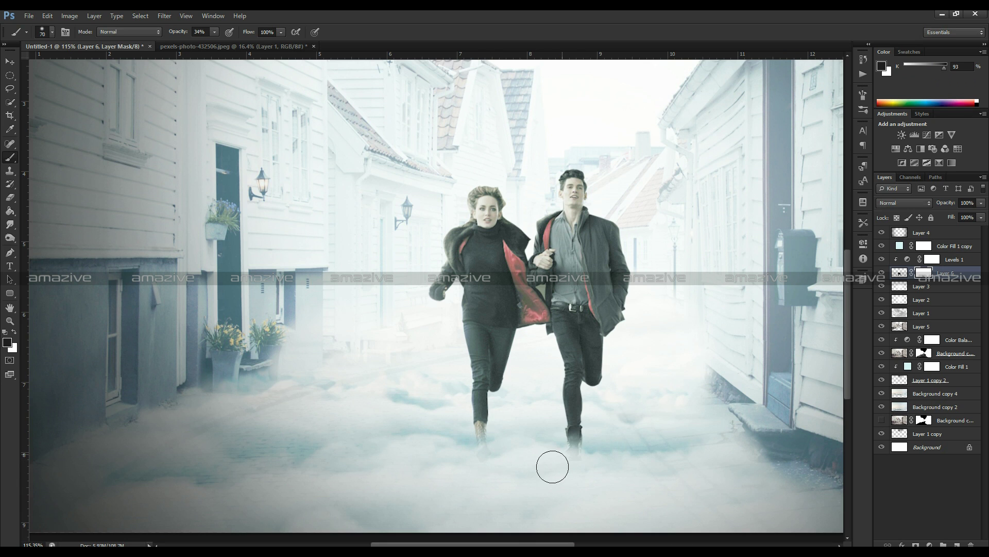
- Fade the man's boot and both lower legs into the fog with a larger brush
{"action": "key", "text": "bracketright"}
{"action": "left_click_drag", "start_coordinate": [548, 425], "coordinate": [583, 466]}
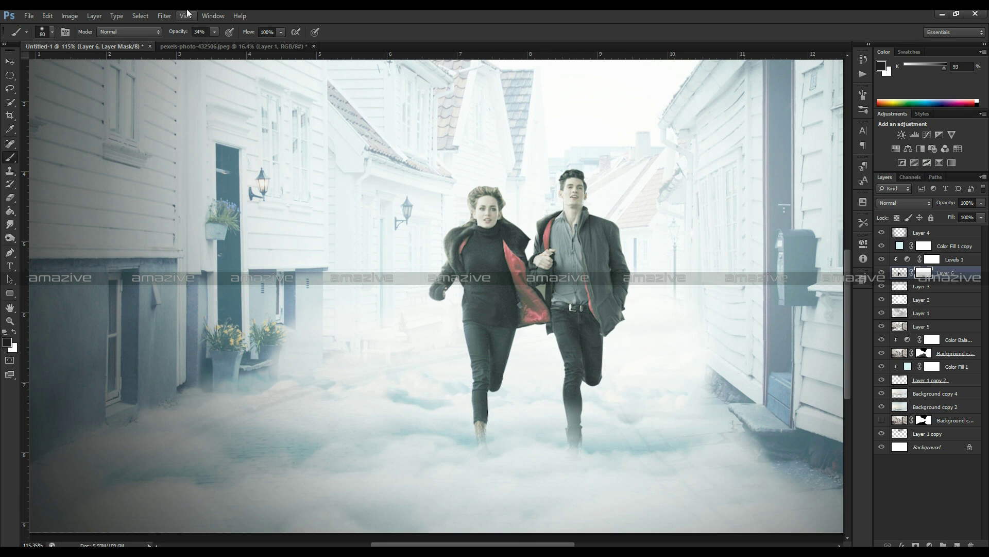
{"action": "left_click_drag", "start_coordinate": [186, 34], "coordinate": [172, 34]}
{"action": "key", "text": "bracketright"}
{"action": "left_click_drag", "start_coordinate": [474, 408], "coordinate": [479, 392]}
{"action": "mouse_move", "coordinate": [553, 387]}
{"action": "left_mouse_down"}
{"action": "mouse_move", "coordinate": [601, 430]}
{"action": "mouse_move", "coordinate": [526, 413]}
{"action": "mouse_move", "coordinate": [566, 435]}
{"action": "left_mouse_up"}
{"action": "key", "text": "bracketleft"}
{"action": "key", "text": "bracketleft"}
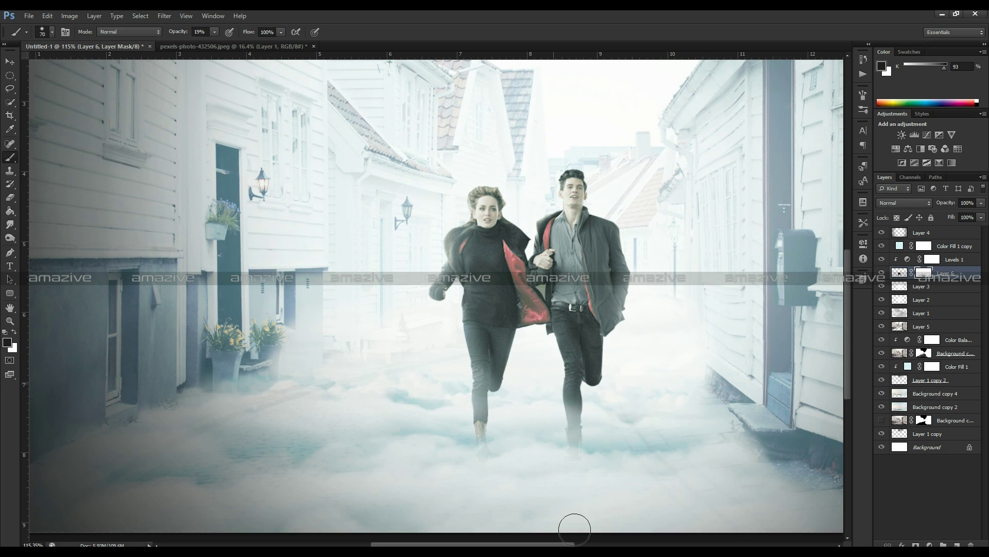
{"action": "scroll", "coordinate": [599, 313], "scroll_direction": "up", "scroll_amount": 2}
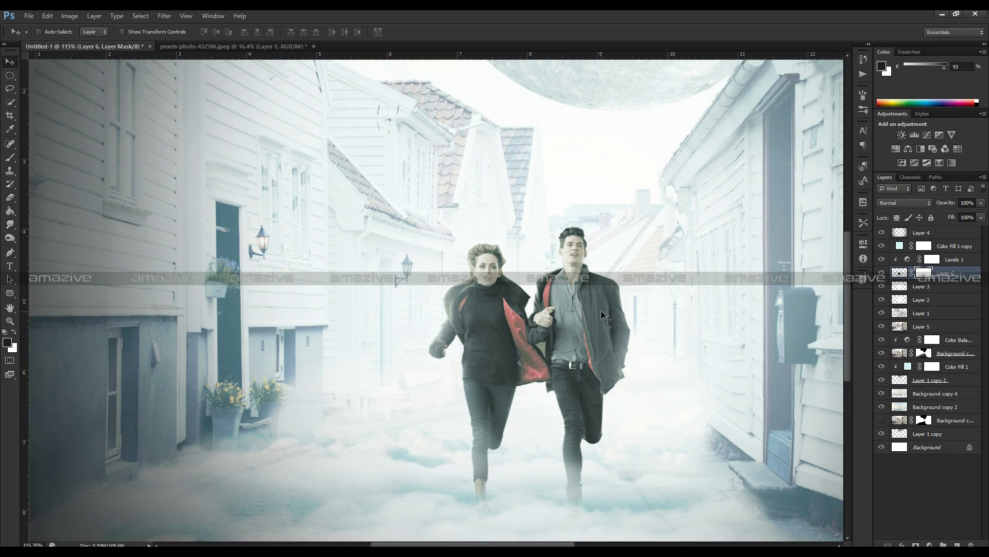
- Target Layer 6's pixels and set the Smudge tool to a 2-pixel brush
{"action": "scroll", "coordinate": [533, 300], "scroll_direction": "up", "scroll_amount": 2}
{"action": "scroll", "coordinate": [537, 292], "scroll_direction": "up", "scroll_amount": 1}
{"action": "left_click", "coordinate": [899, 273]}
{"action": "scroll", "coordinate": [373, 171], "scroll_direction": "up", "scroll_amount": 4}
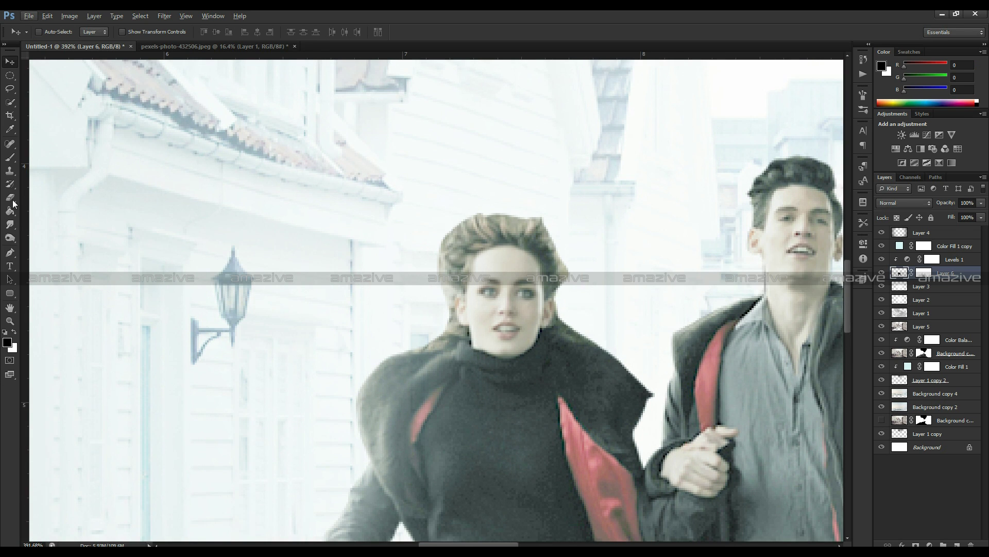
{"action": "left_click", "coordinate": [9, 224]}
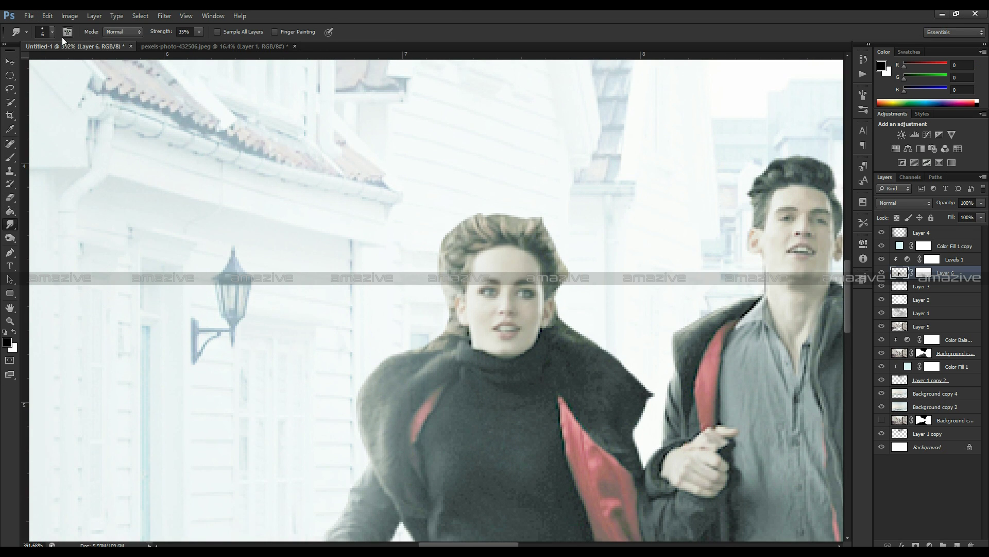
{"action": "key", "text": "0"}
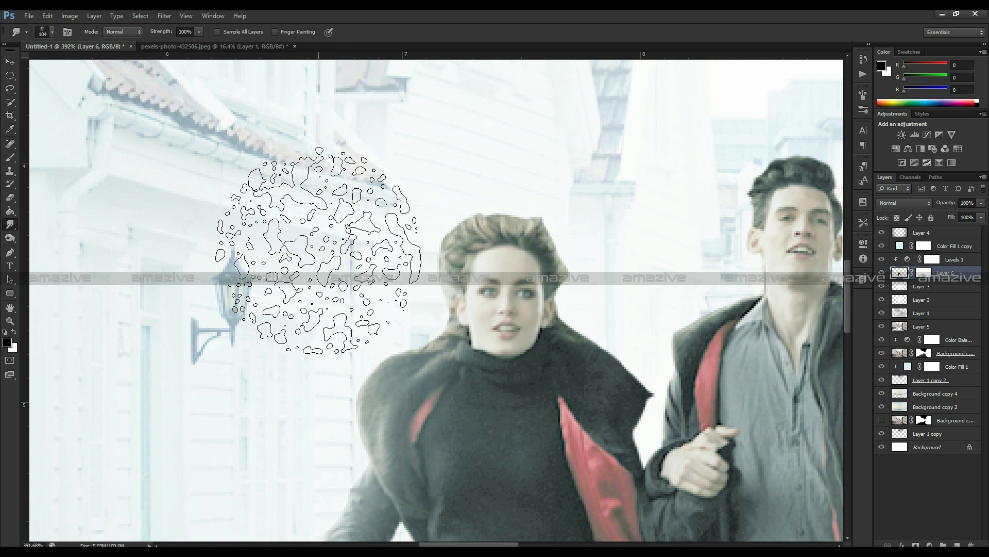
{"action": "key", "text": "bracketleft"}
{"action": "key", "text": "bracketleft"}
{"action": "key", "text": "bracketleft"}
{"action": "key", "text": "bracketleft"}
{"action": "key", "text": "bracketleft"}
{"action": "key", "text": "bracketleft"}
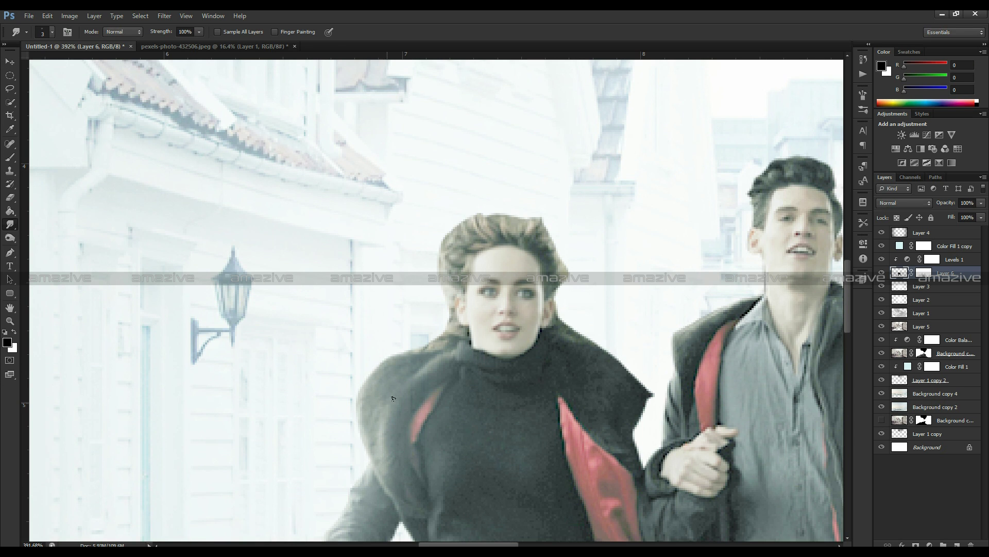
{"action": "scroll", "coordinate": [772, 210], "scroll_direction": "up", "scroll_amount": 1}
{"action": "scroll", "coordinate": [525, 270], "scroll_direction": "up", "scroll_amount": 1}
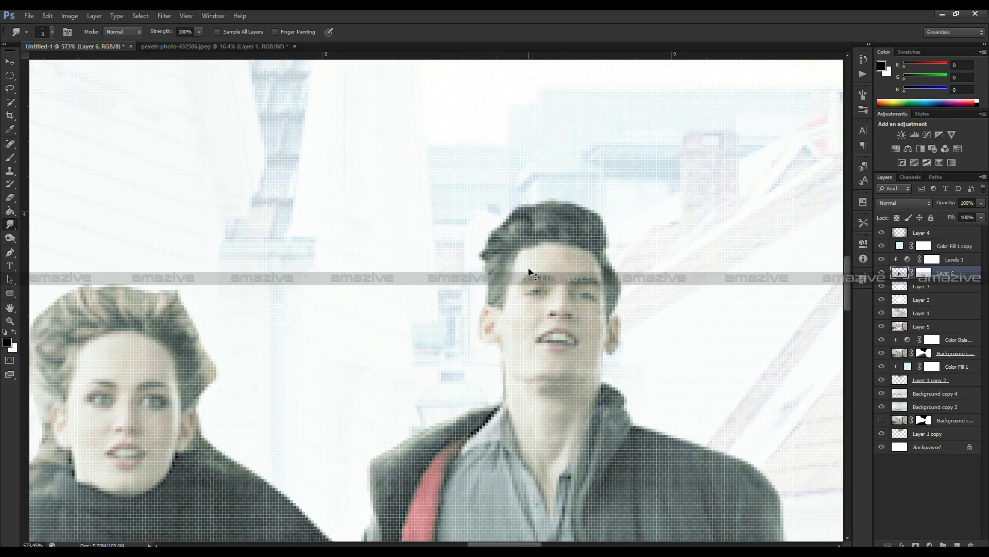
{"action": "scroll", "coordinate": [579, 253], "scroll_direction": "up", "scroll_amount": 1}
{"action": "key", "text": "bracketleft"}
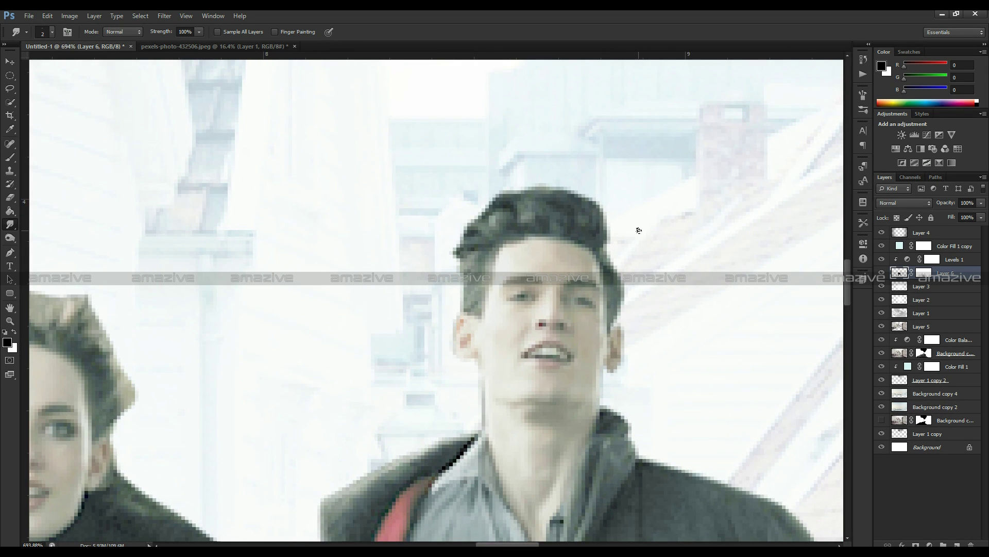
{"action": "key", "text": "bracketright"}
- Smudge the top, left and right edges of the man's hair outward
{"action": "left_click_drag", "start_coordinate": [592, 215], "coordinate": [583, 197]}
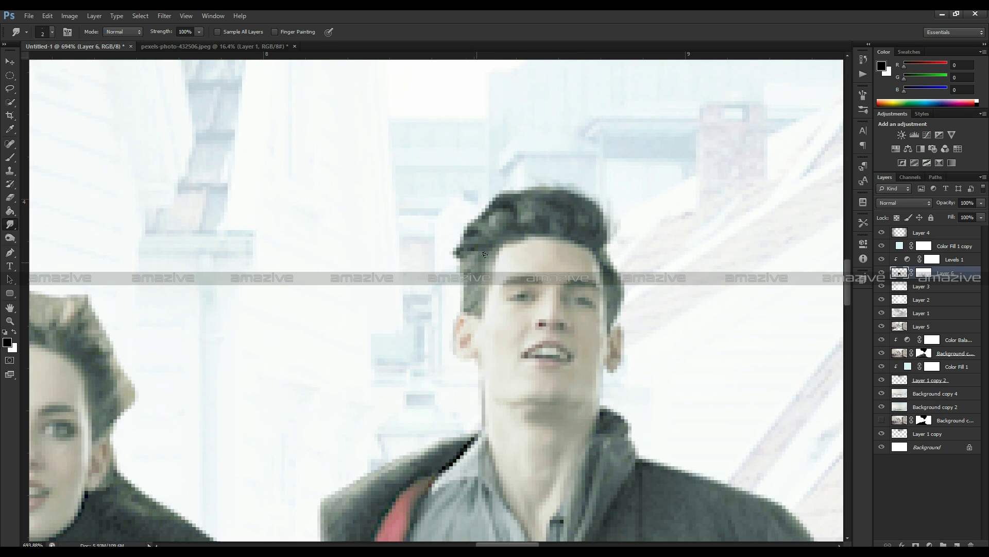
{"action": "left_click_drag", "start_coordinate": [477, 248], "coordinate": [514, 200]}
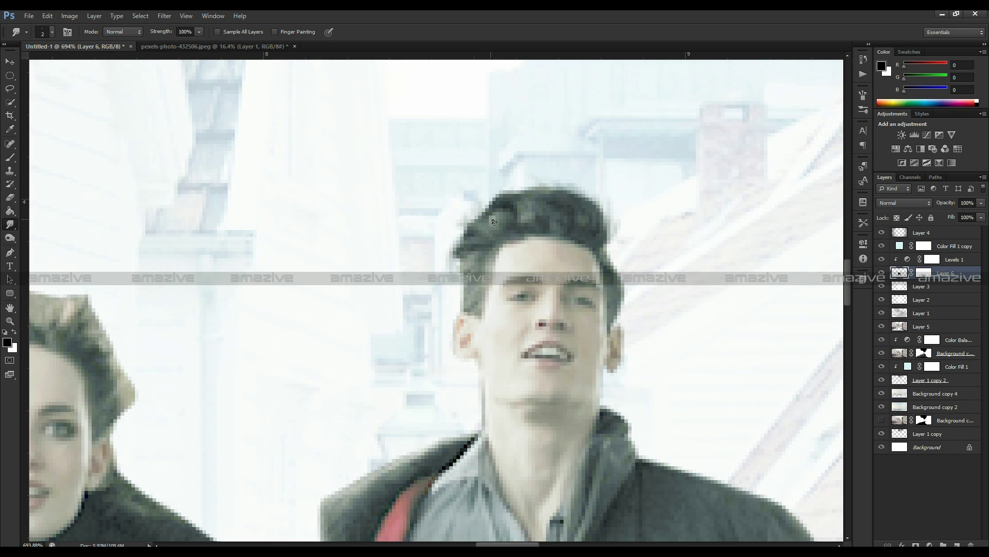
{"action": "scroll", "coordinate": [418, 298], "scroll_direction": "down", "scroll_amount": 1}
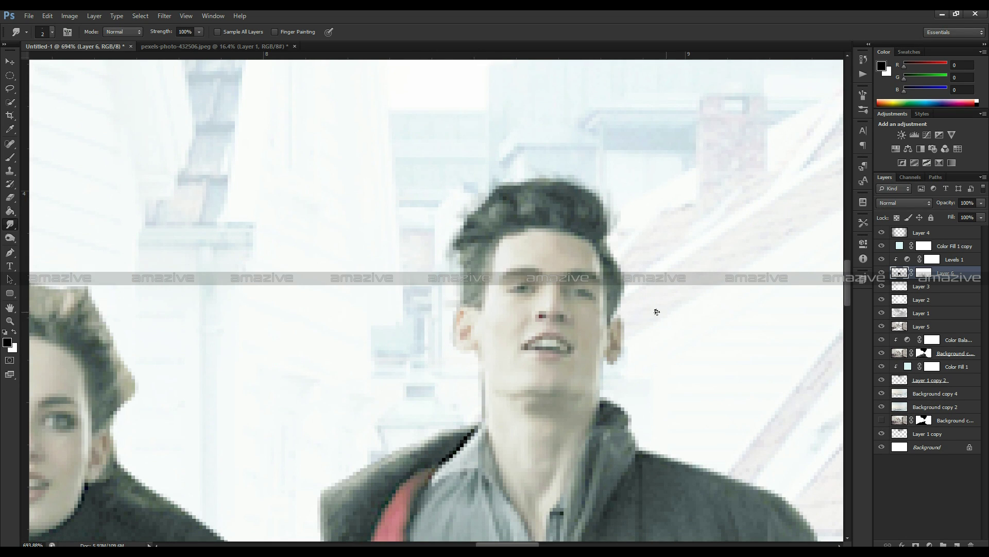
{"action": "mouse_move", "coordinate": [608, 259]}
{"action": "left_mouse_down"}
{"action": "mouse_move", "coordinate": [629, 281]}
{"action": "mouse_move", "coordinate": [618, 292]}
{"action": "left_mouse_up"}
{"action": "key", "text": "ctrl+1"}
- Pull five short smudged wisps up from the top and right of the woman's hair
{"action": "scroll", "coordinate": [315, 313], "scroll_direction": "up", "scroll_amount": 3}
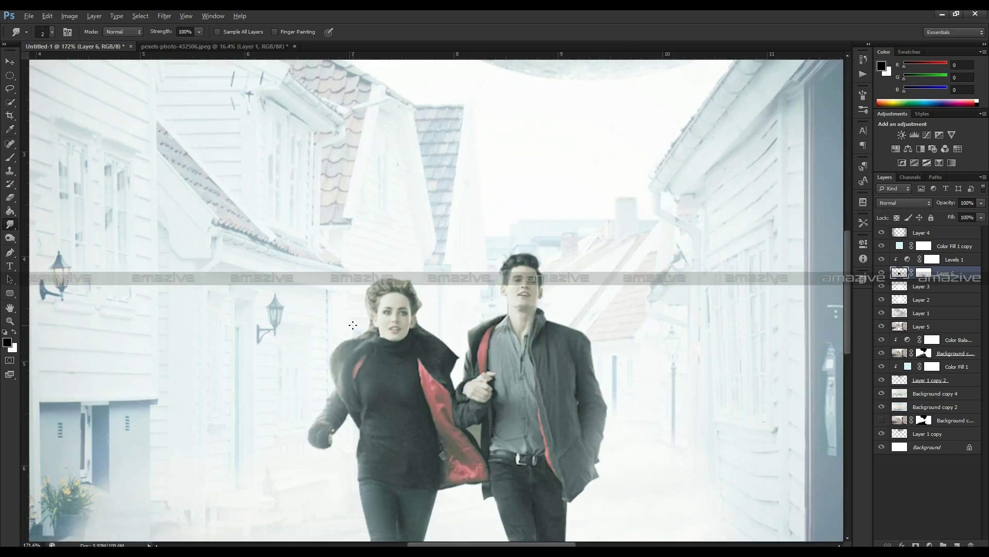
{"action": "scroll", "coordinate": [379, 297], "scroll_direction": "up", "scroll_amount": 2}
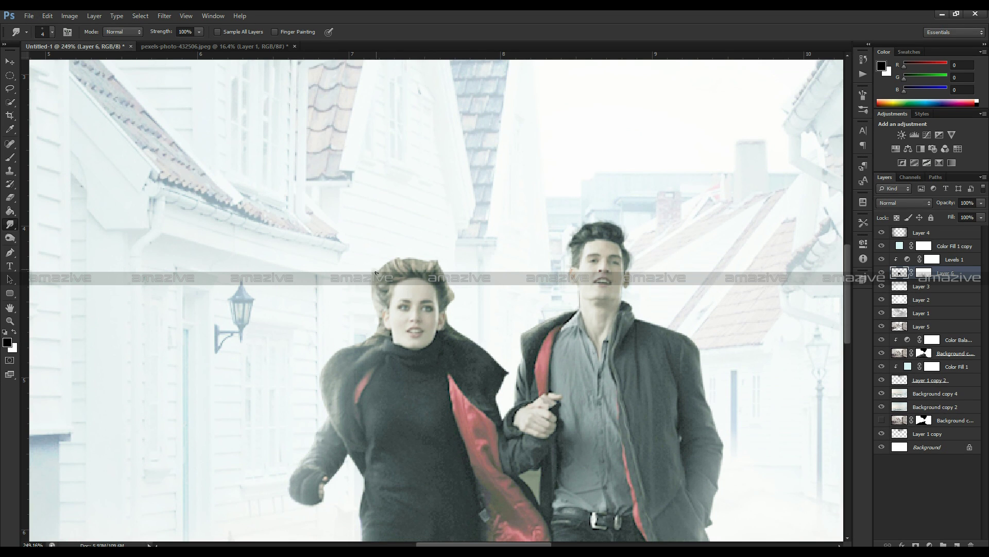
{"action": "left_click_drag", "start_coordinate": [404, 269], "coordinate": [395, 247]}
{"action": "left_click_drag", "start_coordinate": [436, 266], "coordinate": [435, 252]}
{"action": "left_click_drag", "start_coordinate": [441, 274], "coordinate": [442, 258]}
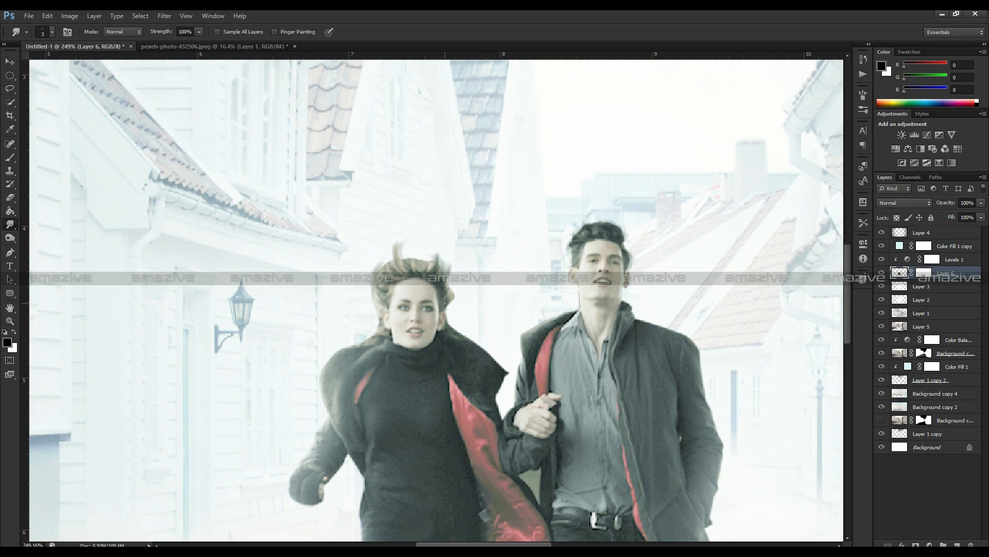
{"action": "left_click_drag", "start_coordinate": [447, 304], "coordinate": [453, 281]}
{"action": "left_click_drag", "start_coordinate": [444, 268], "coordinate": [437, 248]}
- Smudge long strands up and outward from the woman's hairline and left hair edge
{"action": "scroll", "coordinate": [463, 251], "scroll_direction": "down", "scroll_amount": 2}
{"action": "scroll", "coordinate": [443, 288], "scroll_direction": "up", "scroll_amount": 2}
{"action": "scroll", "coordinate": [438, 299], "scroll_direction": "up", "scroll_amount": 1}
{"action": "scroll", "coordinate": [434, 308], "scroll_direction": "up", "scroll_amount": 1}
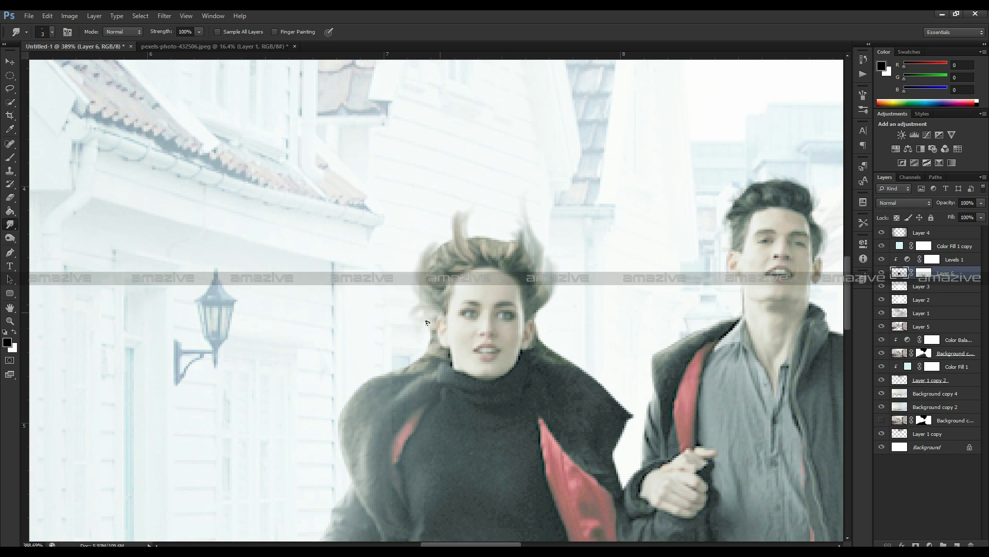
{"action": "left_click_drag", "start_coordinate": [445, 308], "coordinate": [431, 313]}
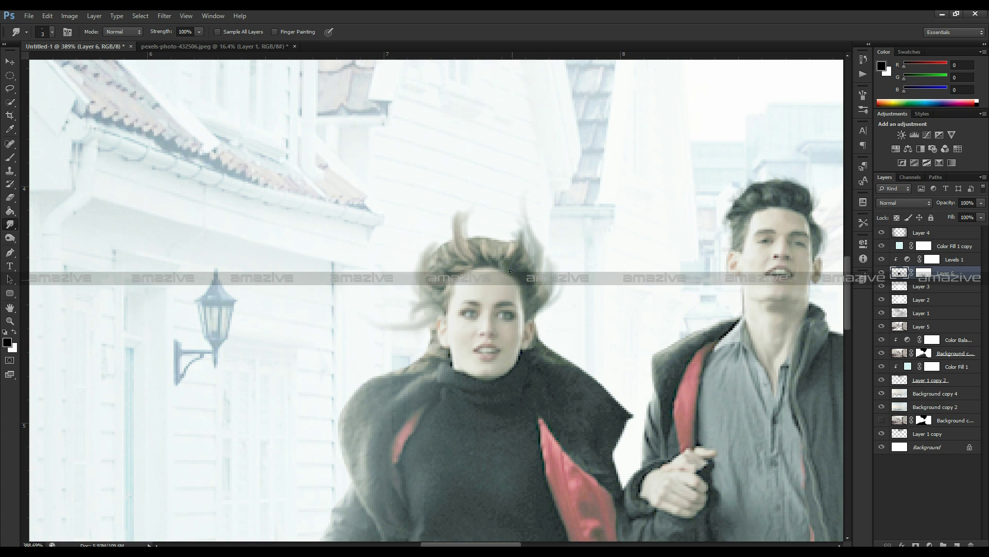
{"action": "left_click_drag", "start_coordinate": [456, 237], "coordinate": [471, 213]}
{"action": "left_click_drag", "start_coordinate": [460, 229], "coordinate": [474, 208]}
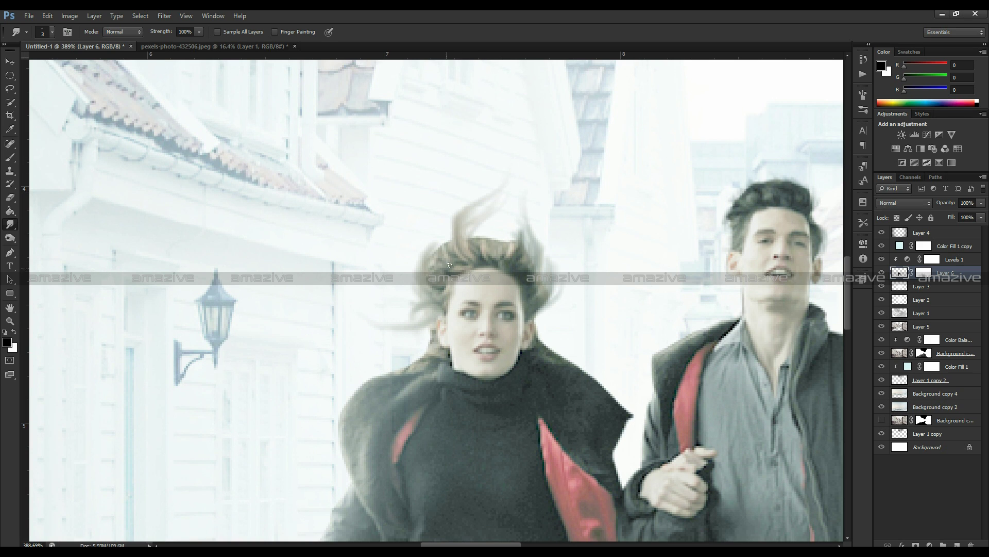
{"action": "left_click_drag", "start_coordinate": [440, 245], "coordinate": [442, 207]}
{"action": "left_click_drag", "start_coordinate": [431, 253], "coordinate": [423, 220]}
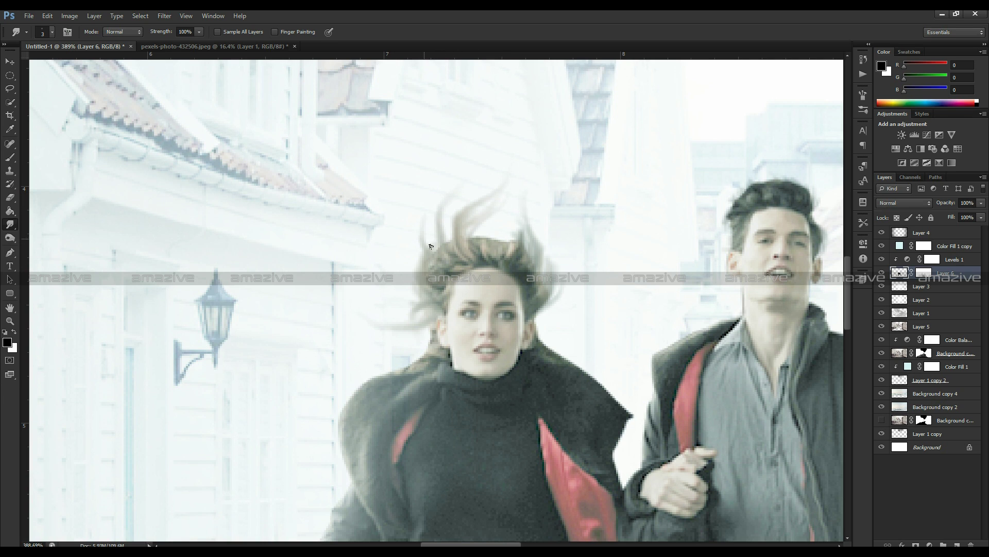
{"action": "left_click_drag", "start_coordinate": [437, 253], "coordinate": [428, 220]}
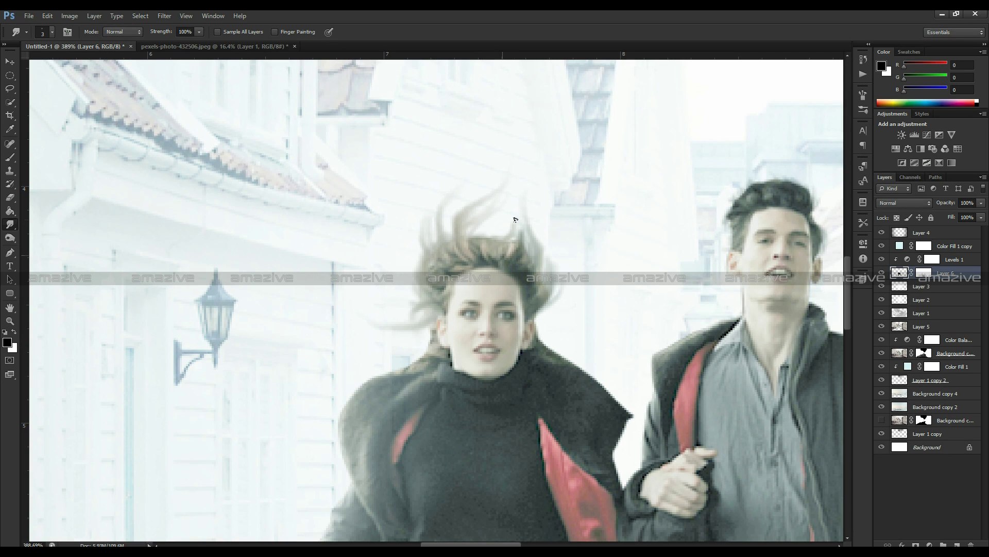
- Soften the woman's coat edge and smudge a long hair strand out to the right
{"action": "scroll", "coordinate": [516, 248], "scroll_direction": "down", "scroll_amount": 2}
{"action": "scroll", "coordinate": [520, 276], "scroll_direction": "down", "scroll_amount": 3}
{"action": "scroll", "coordinate": [521, 277], "scroll_direction": "up", "scroll_amount": 4}
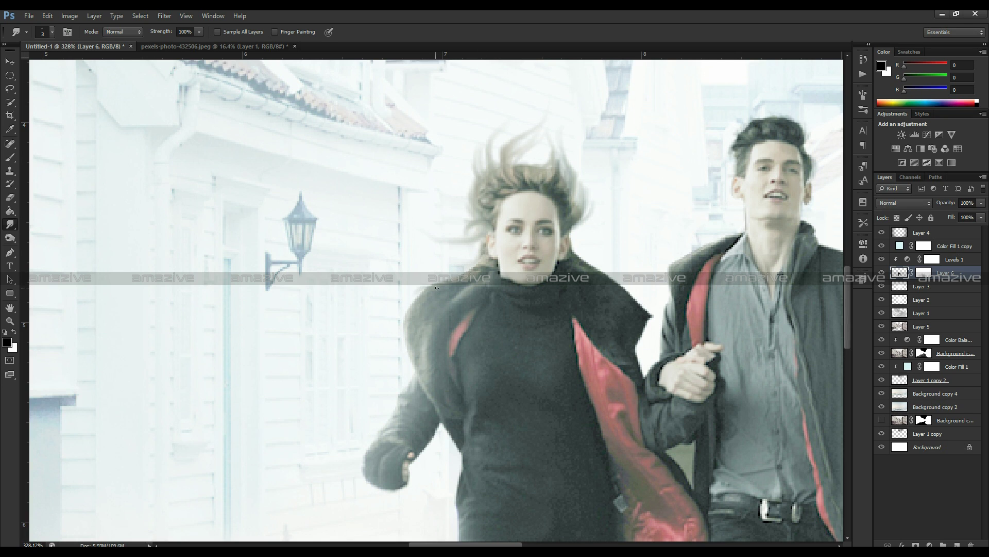
{"action": "left_click_drag", "start_coordinate": [423, 294], "coordinate": [405, 342]}
{"action": "mouse_move", "coordinate": [569, 231]}
{"action": "left_mouse_down"}
{"action": "mouse_move", "coordinate": [601, 209]}
{"action": "mouse_move", "coordinate": [446, 309]}
{"action": "left_mouse_up"}
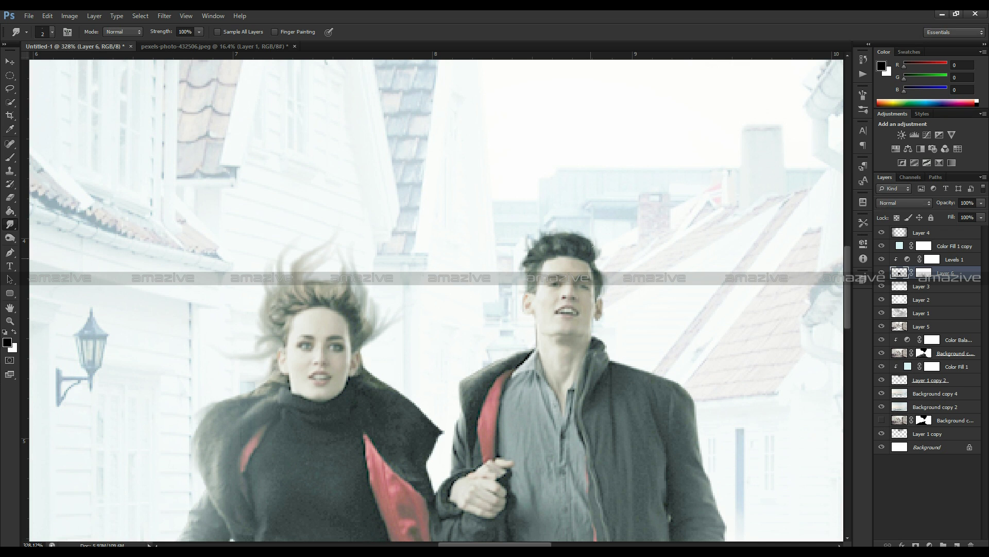
{"action": "key", "text": "ctrl+0"}
- Add a new empty layer above Levels 1 and set the brush to 1 px
{"action": "scroll", "coordinate": [512, 309], "scroll_direction": "up", "scroll_amount": 3}
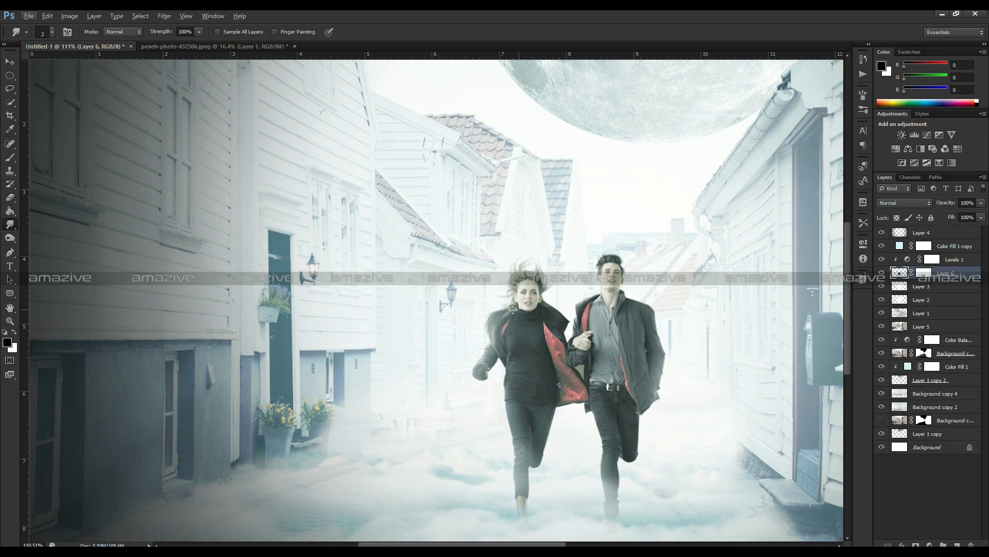
{"action": "key", "text": "v"}
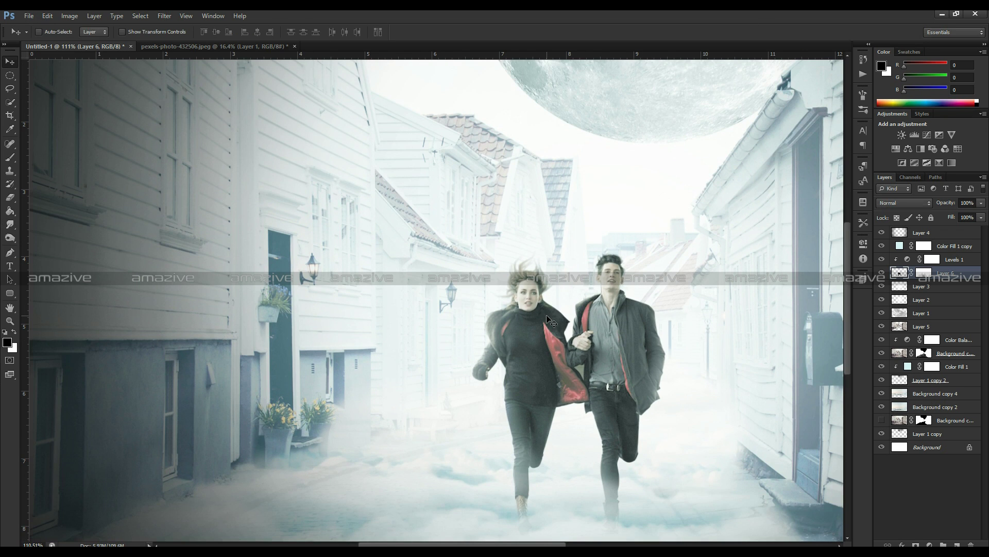
{"action": "scroll", "coordinate": [546, 315], "scroll_direction": "down", "scroll_amount": 2}
{"action": "scroll", "coordinate": [546, 316], "scroll_direction": "up", "scroll_amount": 5}
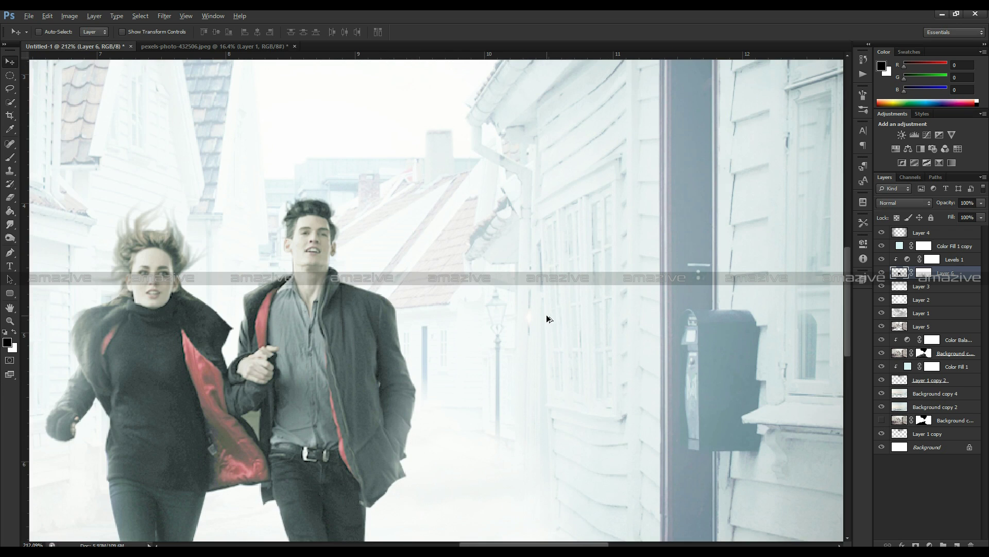
{"action": "left_click", "coordinate": [953, 259]}
{"action": "key", "text": "ctrl+shift+alt+n"}
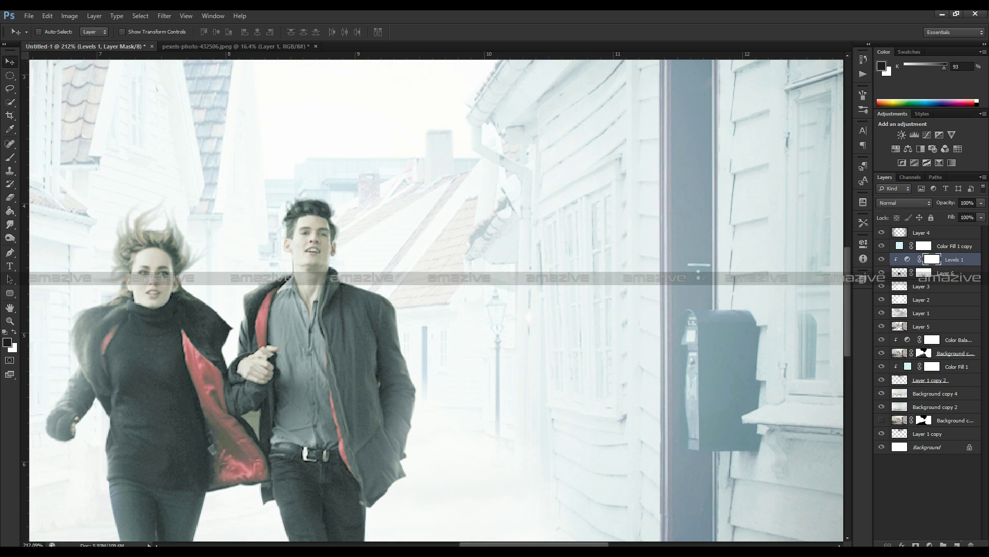
{"action": "scroll", "coordinate": [644, 315], "scroll_direction": "left", "scroll_amount": 5}
{"action": "key", "text": "b"}
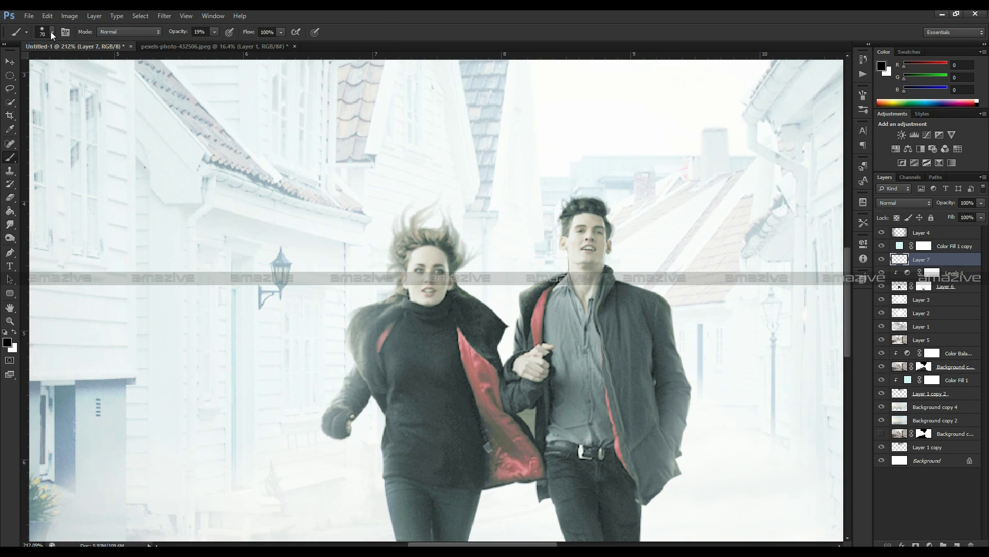
{"action": "left_click", "coordinate": [51, 32]}
{"action": "left_click_drag", "start_coordinate": [51, 69], "coordinate": [16, 64]}
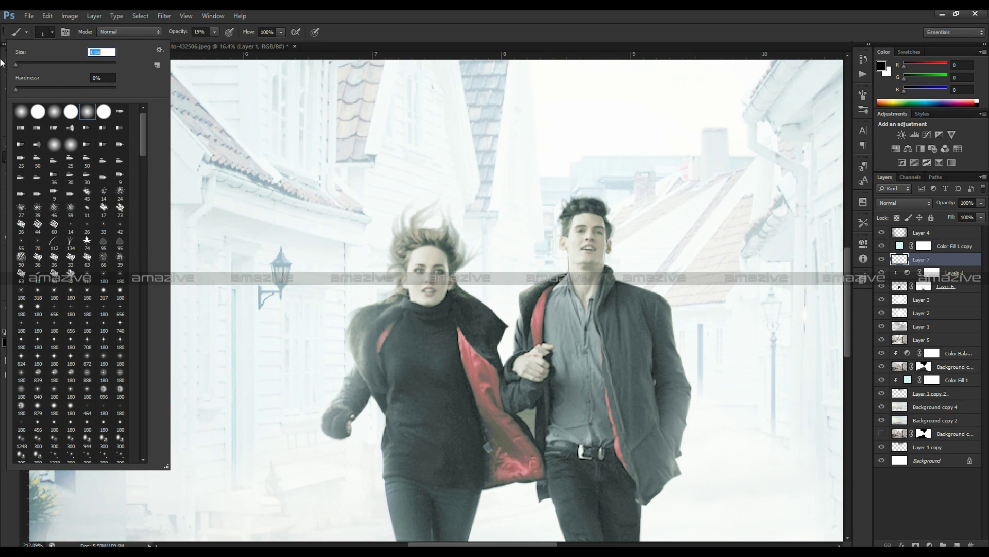
{"action": "left_click", "coordinate": [465, 221]}
- Draw several curved Pen paths tracing hair strands around the woman's head
{"action": "key", "text": "p"}
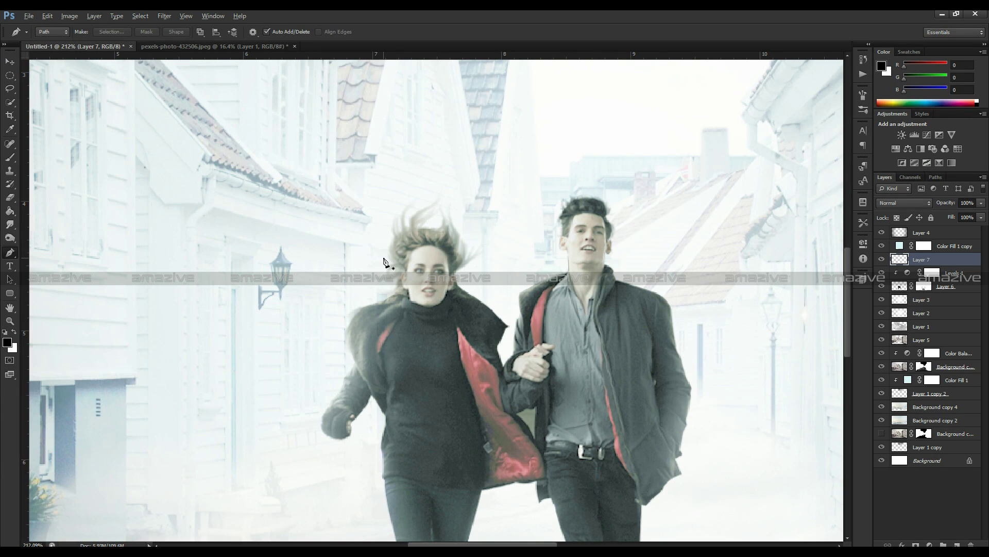
{"action": "scroll", "coordinate": [384, 263], "scroll_direction": "up", "scroll_amount": 3}
{"action": "scroll", "coordinate": [384, 263], "scroll_direction": "up", "scroll_amount": 2}
{"action": "left_click", "coordinate": [411, 285]}
{"action": "left_click_drag", "start_coordinate": [340, 275], "coordinate": [326, 264]}
{"action": "key", "text": "Escape"}
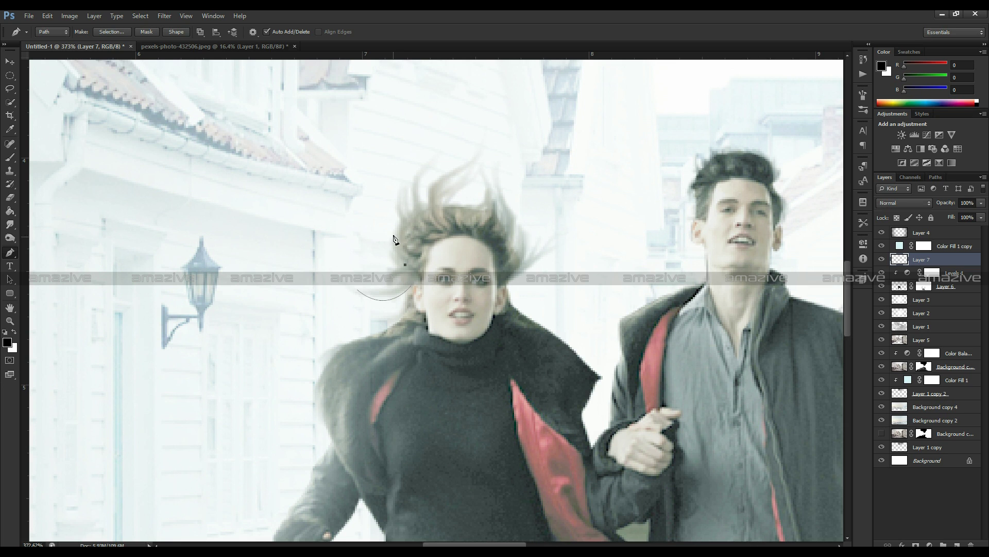
{"action": "left_click_drag", "start_coordinate": [420, 150], "coordinate": [438, 108]}
{"action": "key", "text": "Escape"}
{"action": "left_click_drag", "start_coordinate": [495, 124], "coordinate": [498, 106]}
{"action": "left_click_drag", "start_coordinate": [500, 170], "coordinate": [498, 137]}
{"action": "key", "text": "Escape"}
{"action": "left_click_drag", "start_coordinate": [514, 238], "coordinate": [517, 222]}
- Stroke the strand paths with the 1 px brush to create thin dark hairs
{"action": "right_click", "coordinate": [617, 186]}
{"action": "left_click", "coordinate": [641, 257]}
{"action": "key", "text": "Return"}
{"action": "key", "text": "Return"}
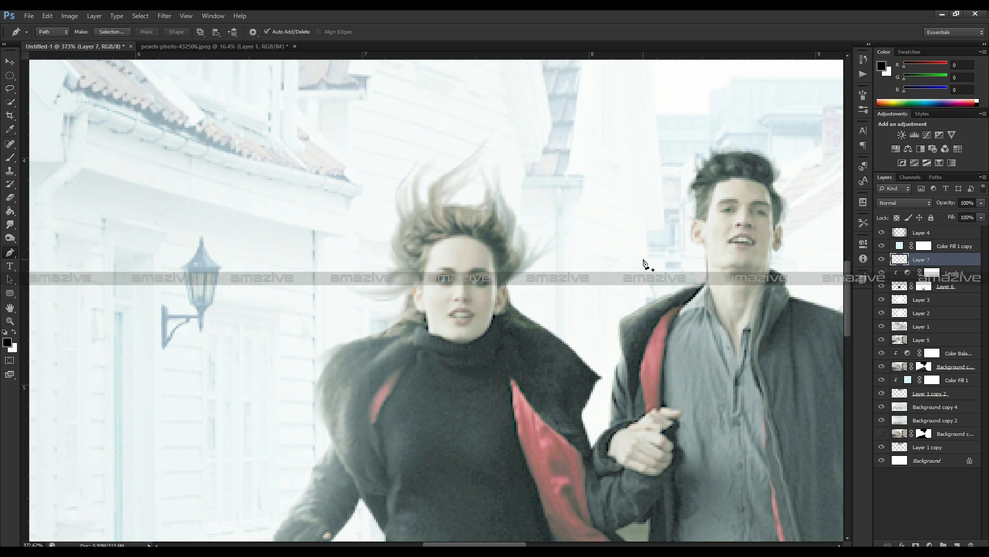
{"action": "key", "text": "b"}
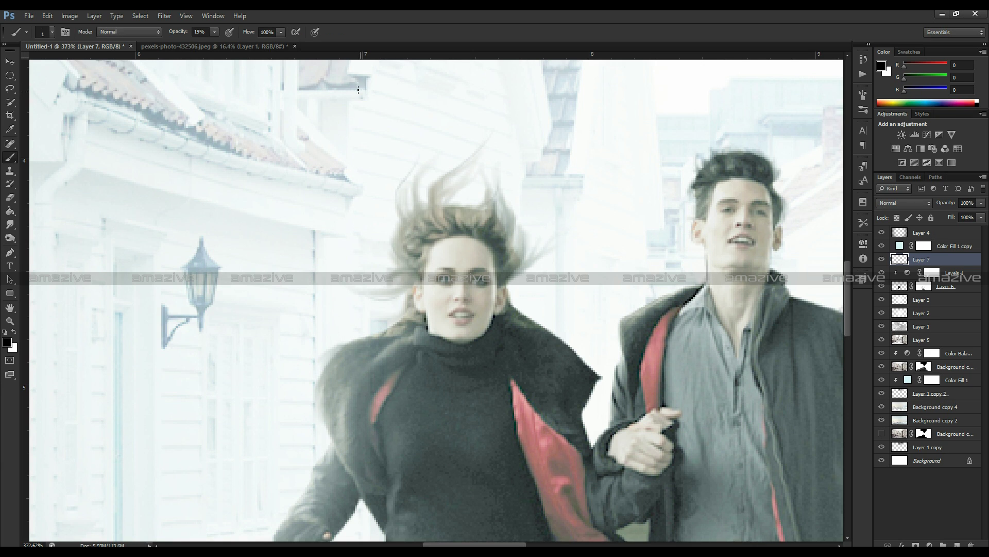
{"action": "key", "text": "ctrl+z"}
{"action": "right_click", "coordinate": [545, 212]}
{"action": "left_click", "coordinate": [646, 14]}
{"action": "key", "text": "p"}
{"action": "right_click", "coordinate": [613, 88]}
{"action": "left_click", "coordinate": [642, 161]}
{"action": "key", "text": "Return"}
{"action": "key", "text": "Return"}
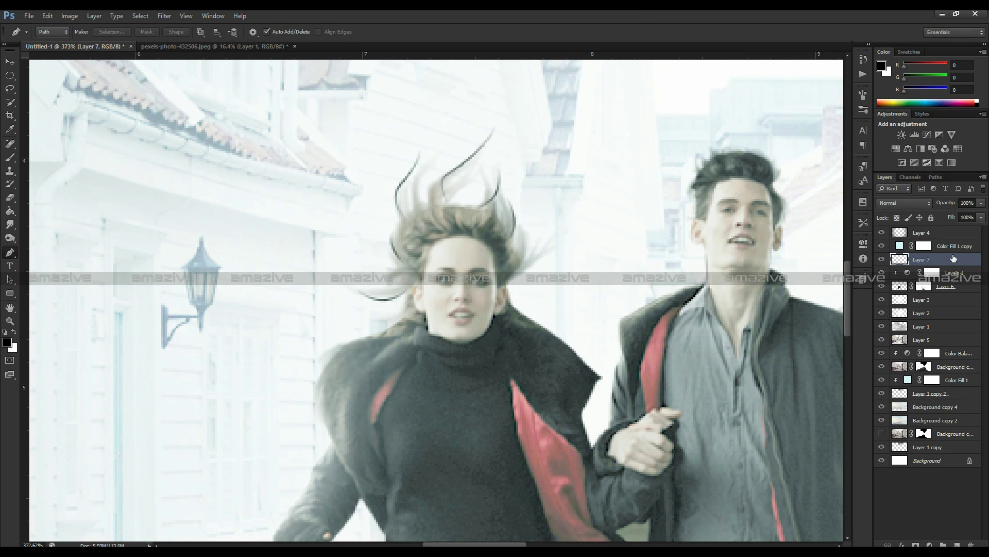
- Give Layer 7 a white Color Overlay style and start another strand path
{"action": "double_click", "coordinate": [953, 259]}
{"action": "left_click", "coordinate": [724, 208]}
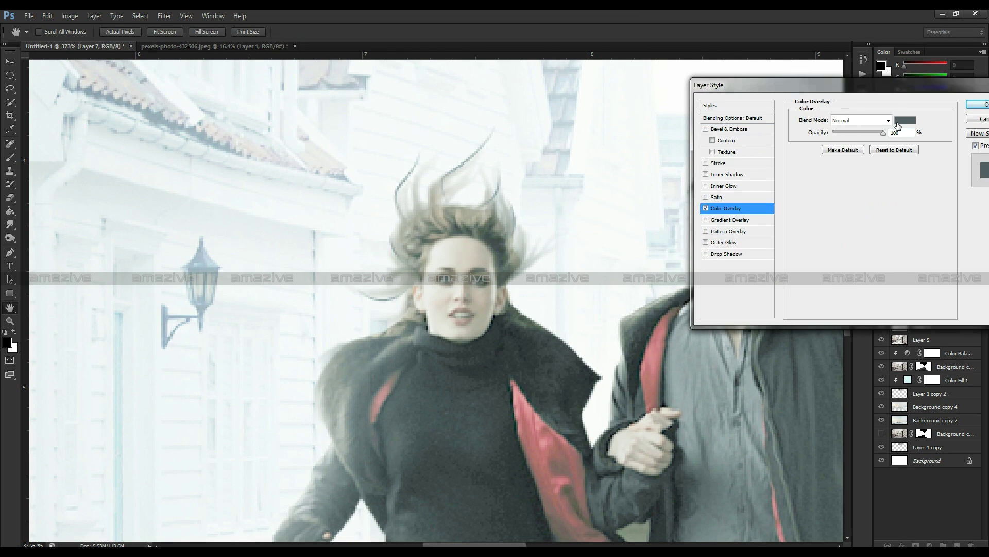
{"action": "left_click", "coordinate": [905, 120]}
{"action": "left_click", "coordinate": [545, 181]}
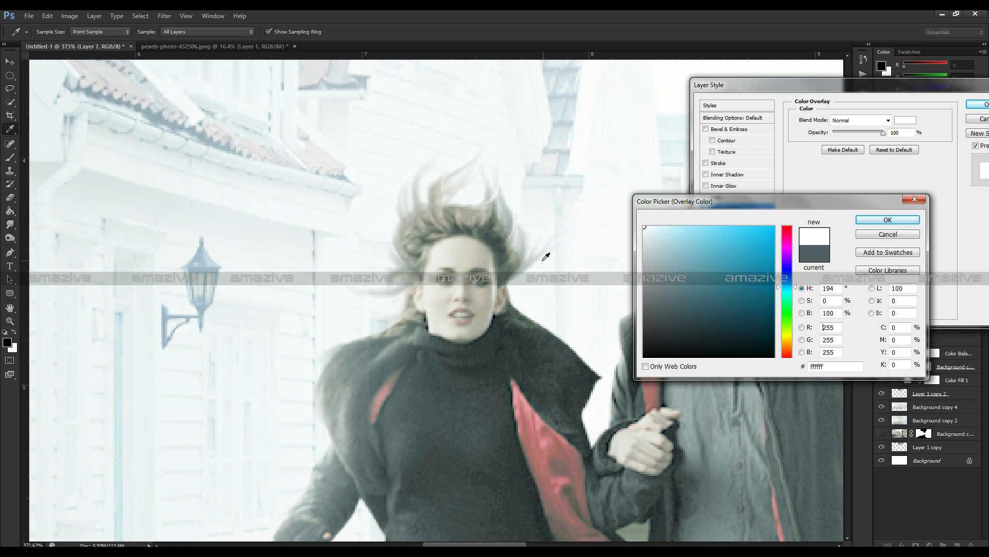
{"action": "left_click", "coordinate": [648, 232]}
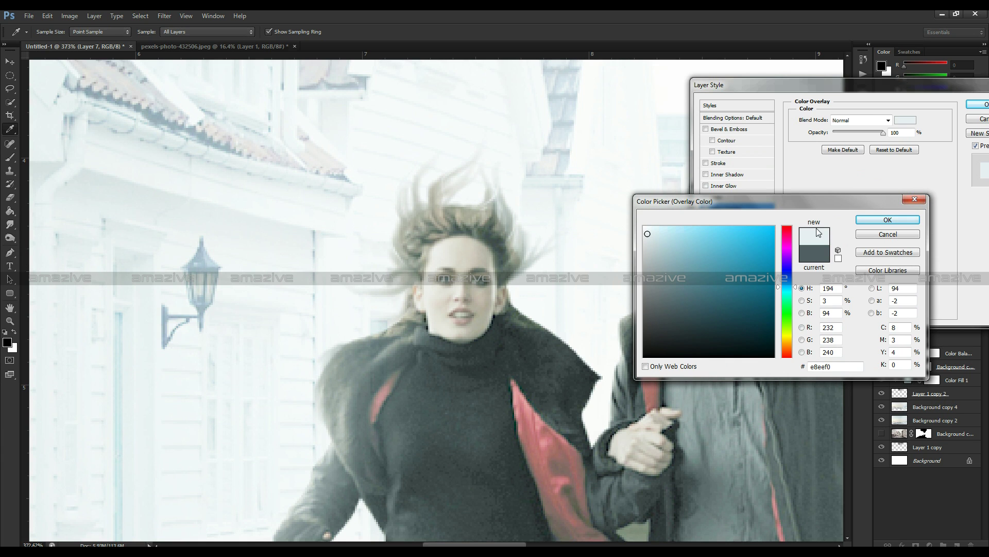
{"action": "left_click", "coordinate": [645, 226]}
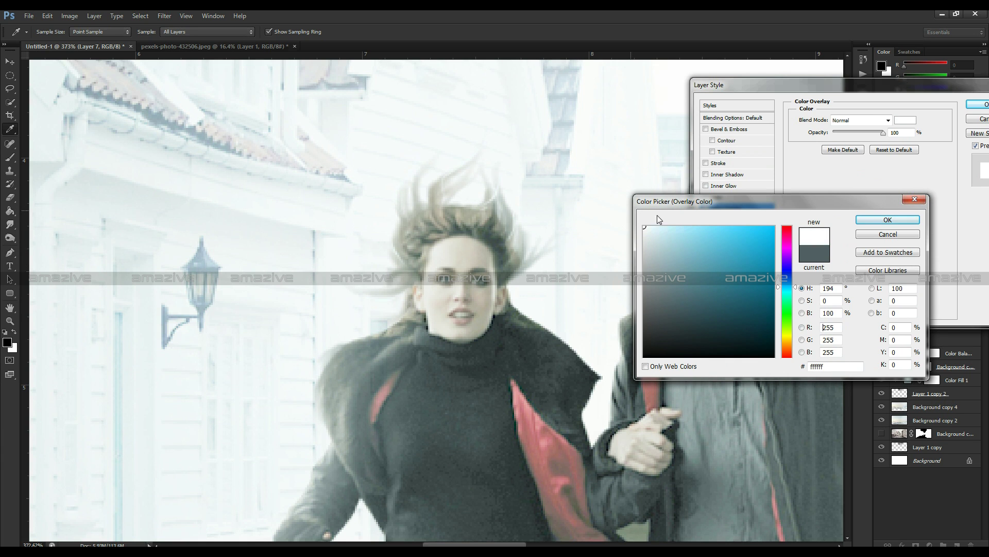
{"action": "left_click", "coordinate": [879, 224]}
{"action": "left_click", "coordinate": [979, 105]}
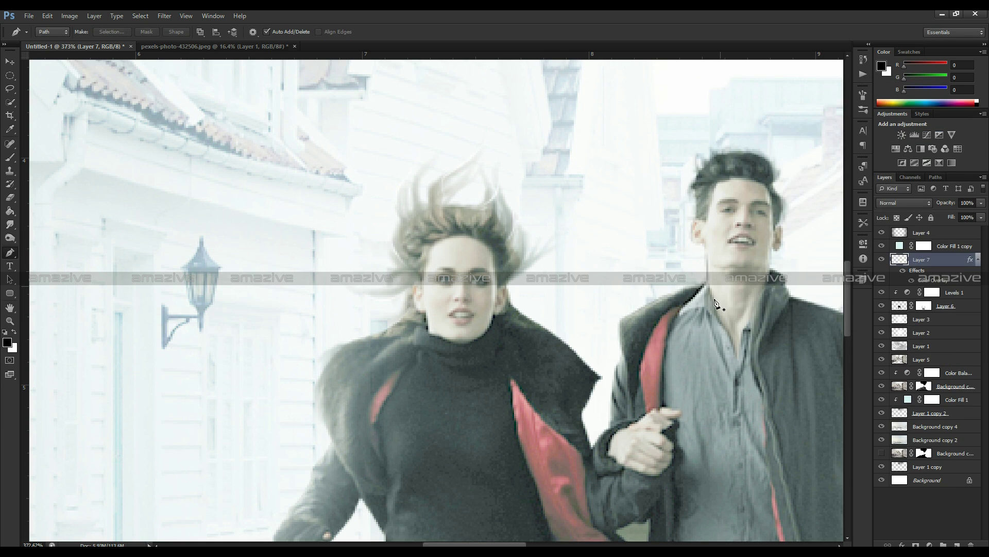
{"action": "left_click", "coordinate": [703, 181]}
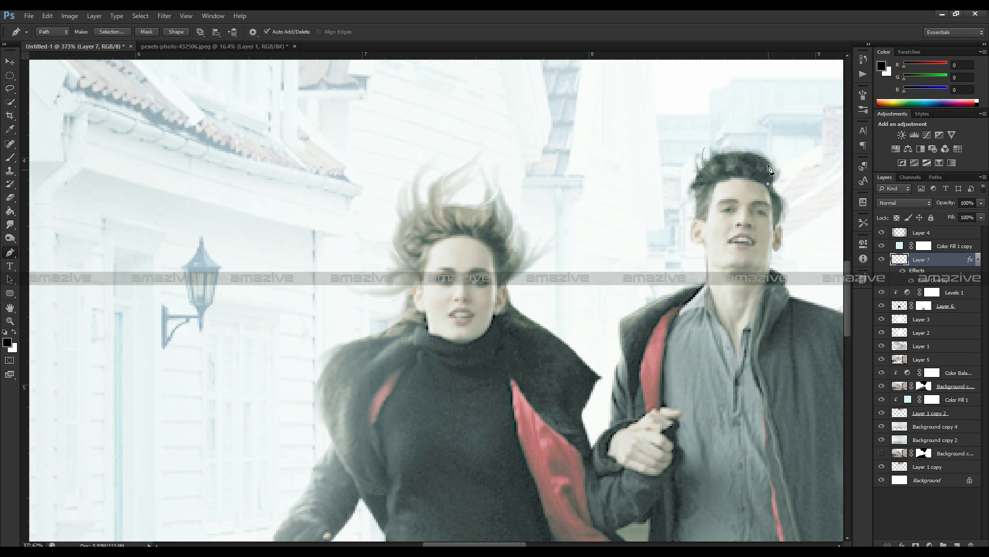
- Stroke the new path as a white strand over the man's hair
{"action": "right_click", "coordinate": [789, 129]}
{"action": "left_click", "coordinate": [817, 199]}
{"action": "scroll", "coordinate": [706, 252], "scroll_direction": "down", "scroll_amount": 2}
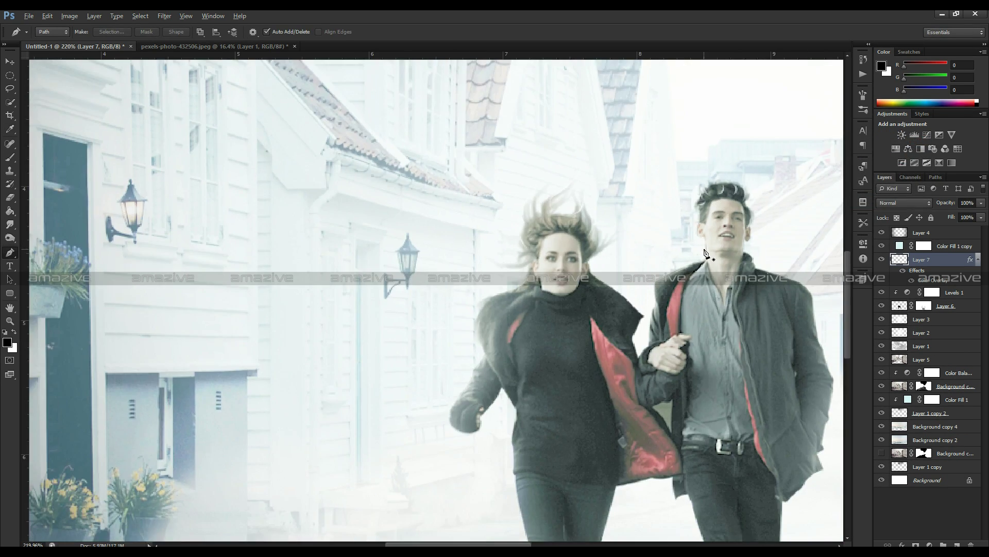
{"action": "scroll", "coordinate": [645, 255], "scroll_direction": "down", "scroll_amount": 1}
{"action": "scroll", "coordinate": [588, 258], "scroll_direction": "up", "scroll_amount": 1}
- Draw and stroke a white strand curving out to the left of her hair
{"action": "left_click", "coordinate": [587, 254]}
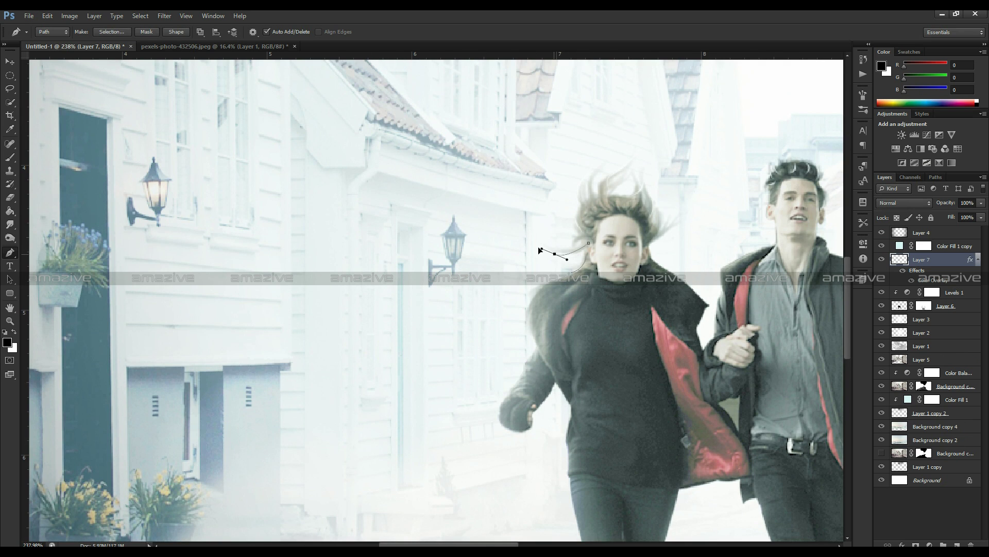
{"action": "left_click_drag", "start_coordinate": [512, 247], "coordinate": [489, 260]}
{"action": "right_click", "coordinate": [690, 116]}
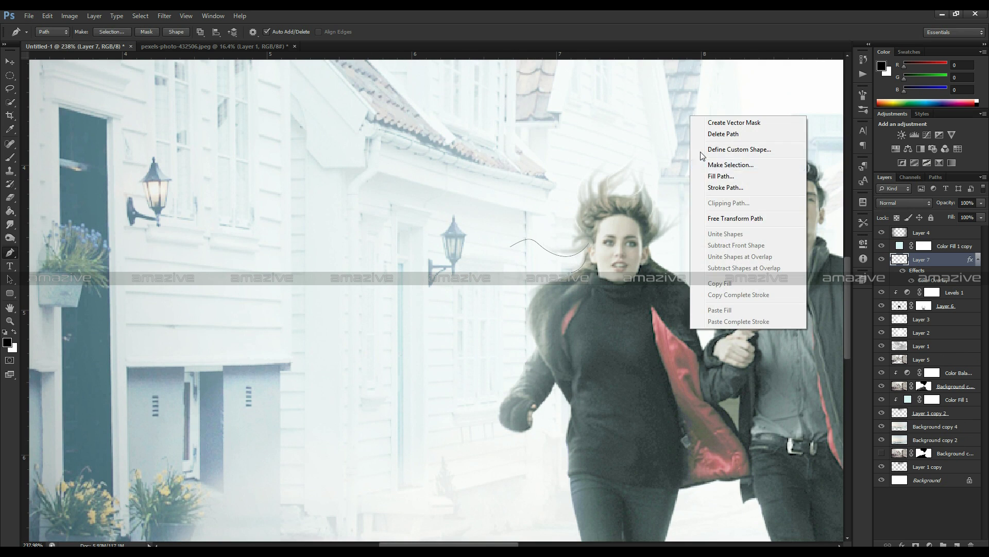
{"action": "left_click", "coordinate": [720, 186]}
{"action": "key", "text": "Return"}
{"action": "key", "text": "Return"}
{"action": "key", "text": "ctrl+1"}
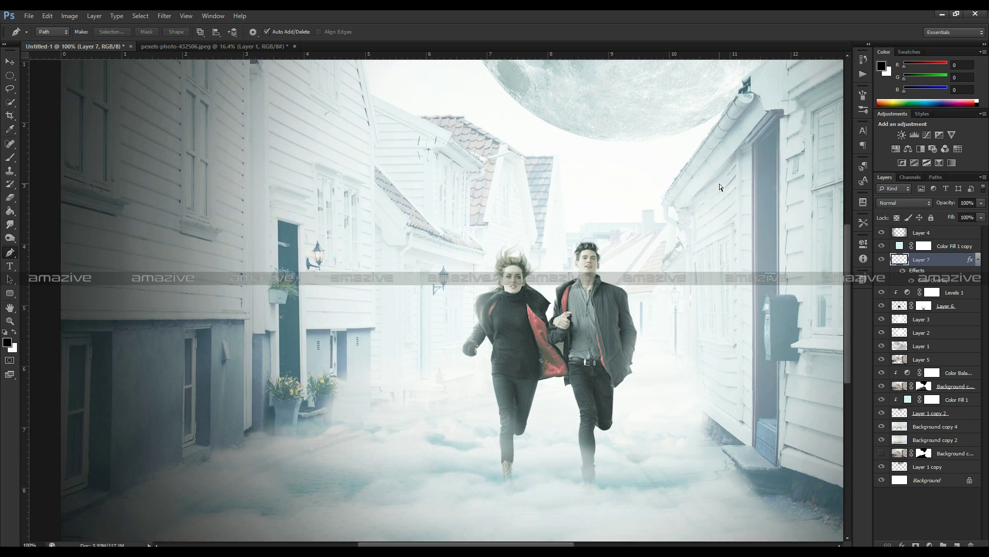
{"action": "scroll", "coordinate": [590, 269], "scroll_direction": "down", "scroll_amount": 2, "text": "alt"}
{"action": "scroll", "coordinate": [591, 269], "scroll_direction": "down", "scroll_amount": 1, "text": "alt"}
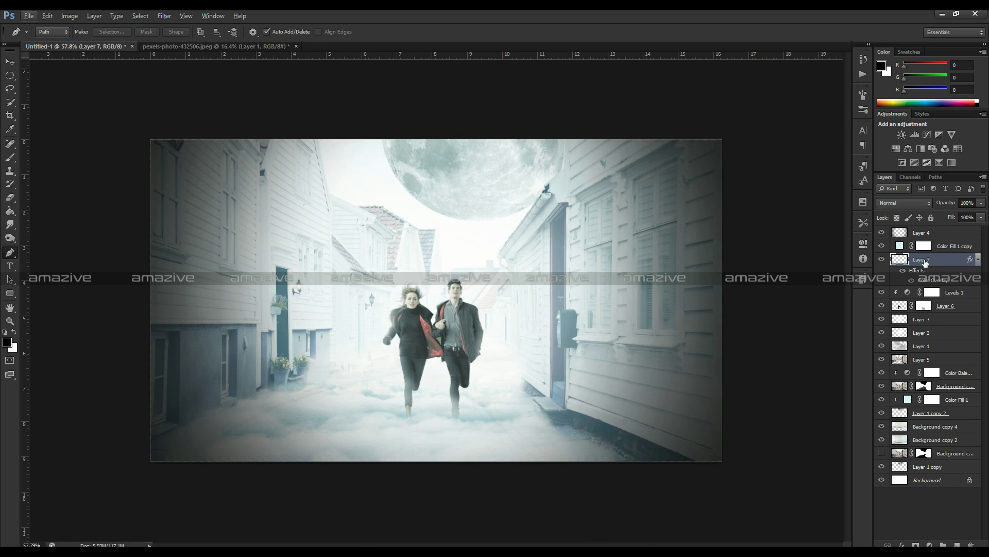
- Add a 50% gray Overlay layer above Color Fill 1 copy and load the couple's selection
{"action": "left_click", "coordinate": [941, 245]}
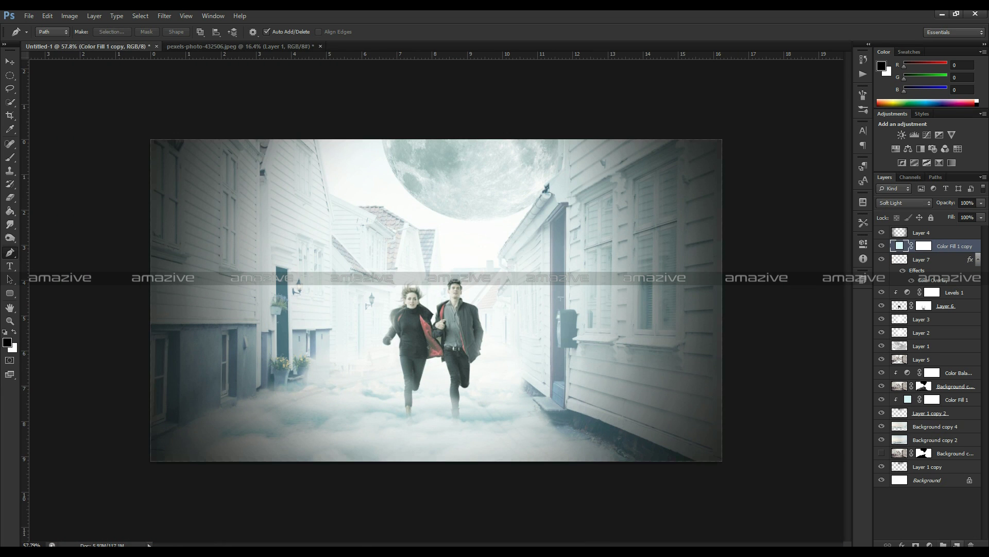
{"action": "key", "text": "ctrl+shift+alt+n"}
{"action": "left_click", "coordinate": [47, 15]}
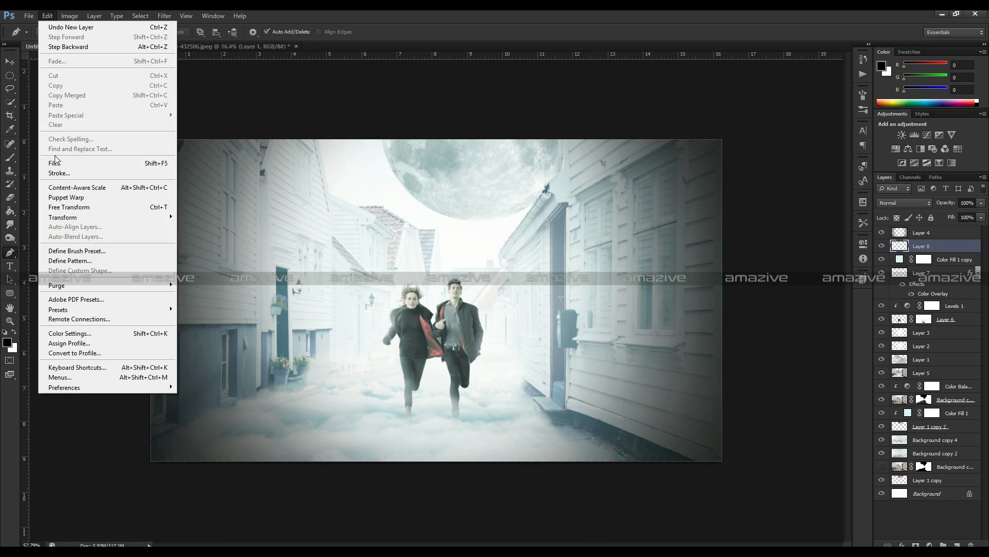
{"action": "left_click", "coordinate": [56, 163]}
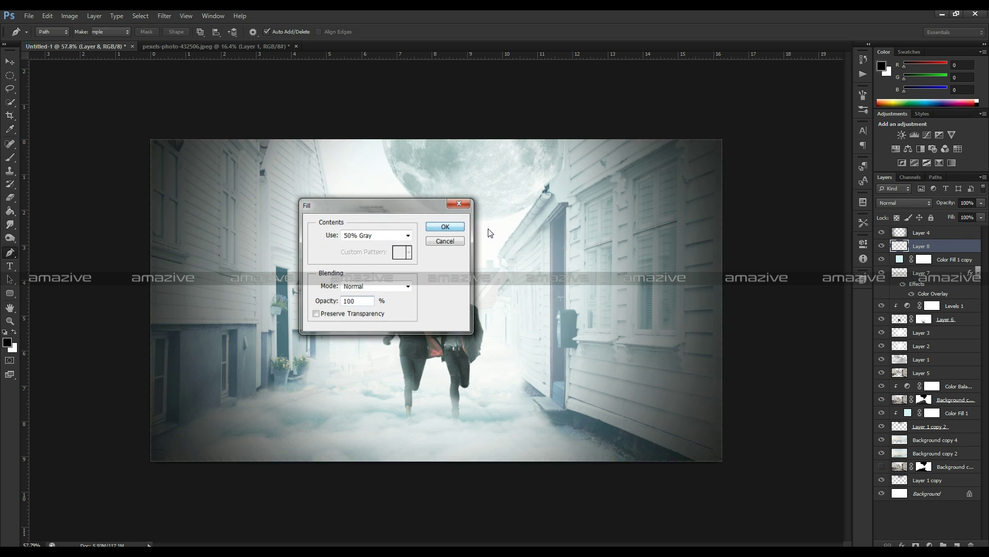
{"action": "key", "text": "Return"}
{"action": "left_click", "coordinate": [908, 205]}
{"action": "left_click", "coordinate": [895, 320]}
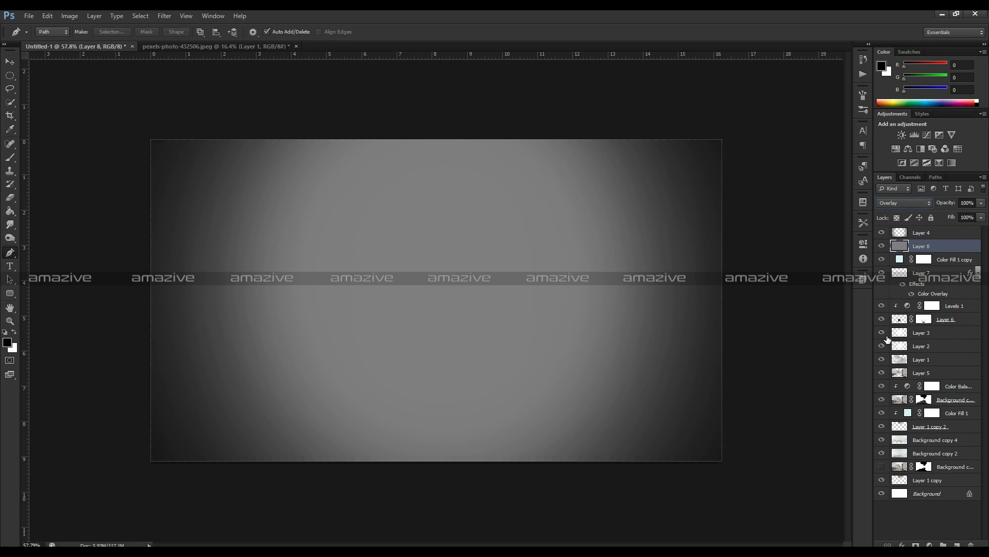
{"action": "left_click", "coordinate": [899, 319], "text": "ctrl"}
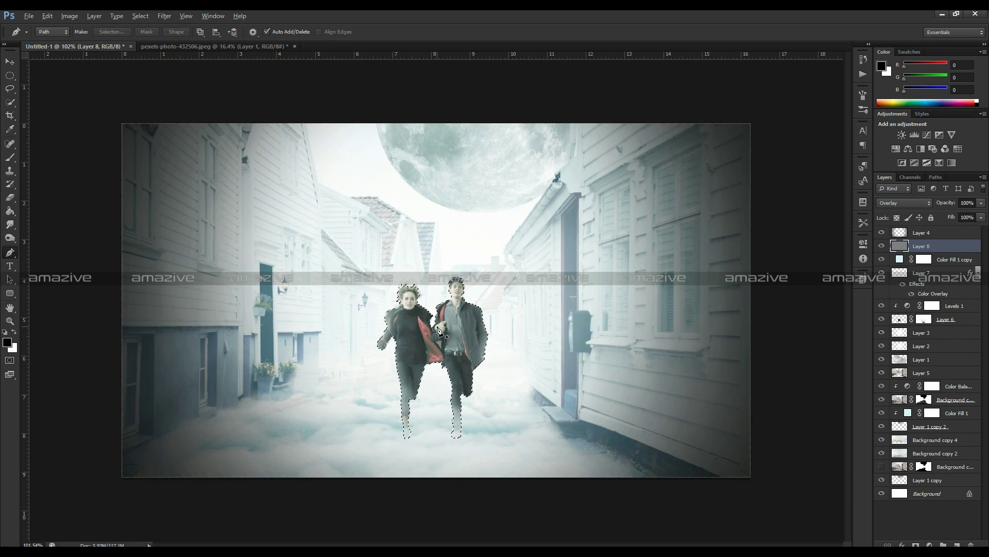
{"action": "scroll", "coordinate": [436, 319], "scroll_direction": "up", "scroll_amount": 5}
- Pick the Burn tool and darken the red lining of the woman's jacket
{"action": "left_click", "coordinate": [11, 237]}
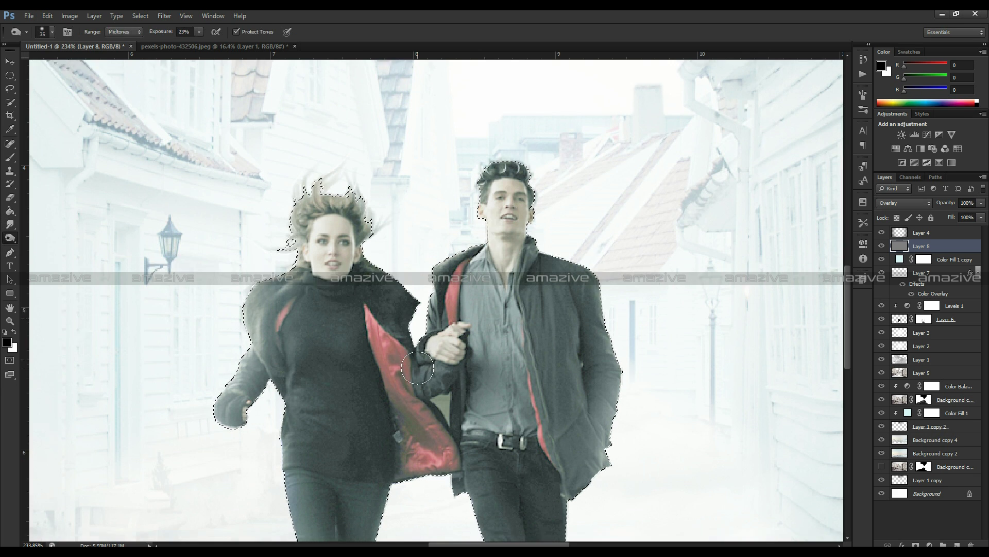
{"action": "scroll", "coordinate": [275, 308], "scroll_direction": "down", "scroll_amount": 3}
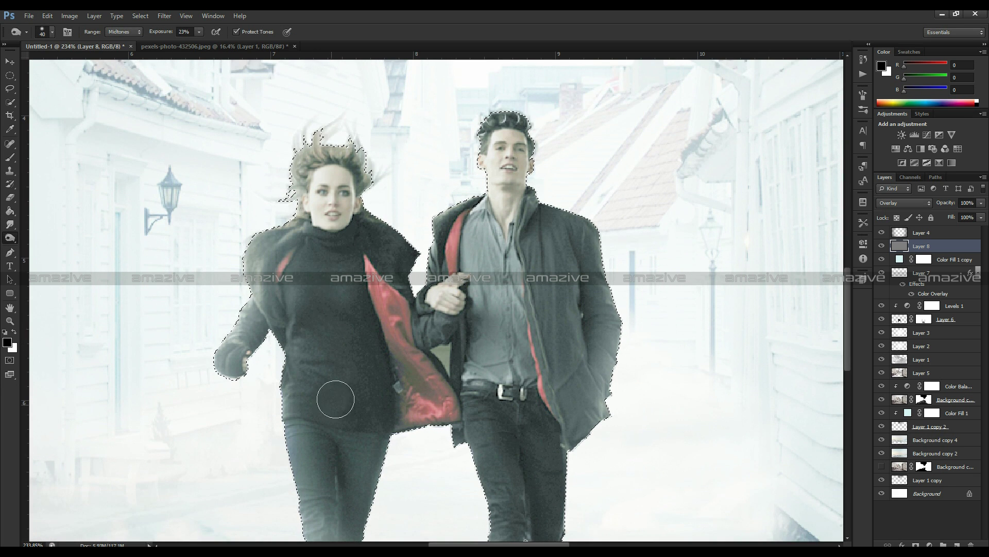
{"action": "scroll", "coordinate": [343, 350], "scroll_direction": "down", "scroll_amount": 2}
{"action": "key", "text": "bracketright"}
{"action": "key", "text": "bracketright"}
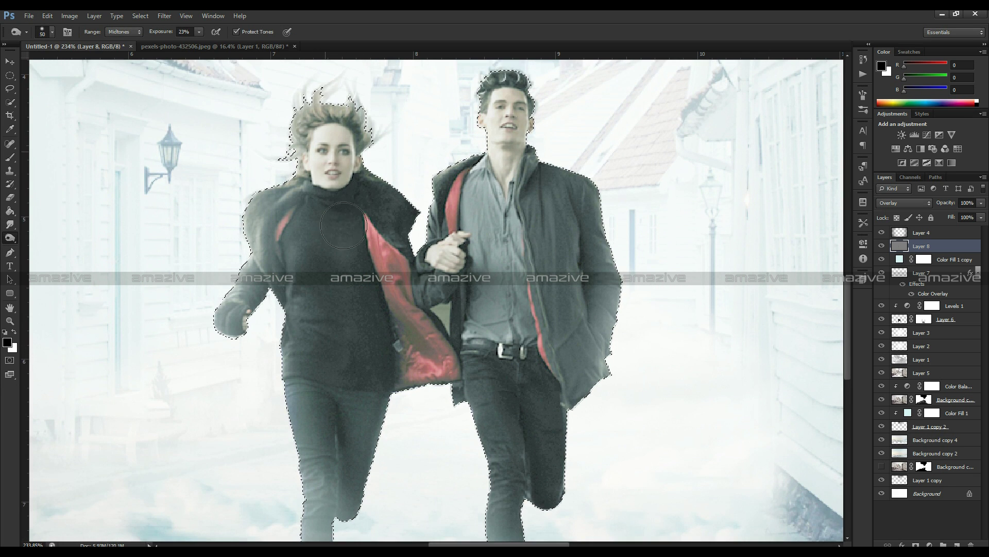
{"action": "key", "text": "bracketleft"}
{"action": "key", "text": "bracketleft"}
{"action": "key", "text": "bracketleft"}
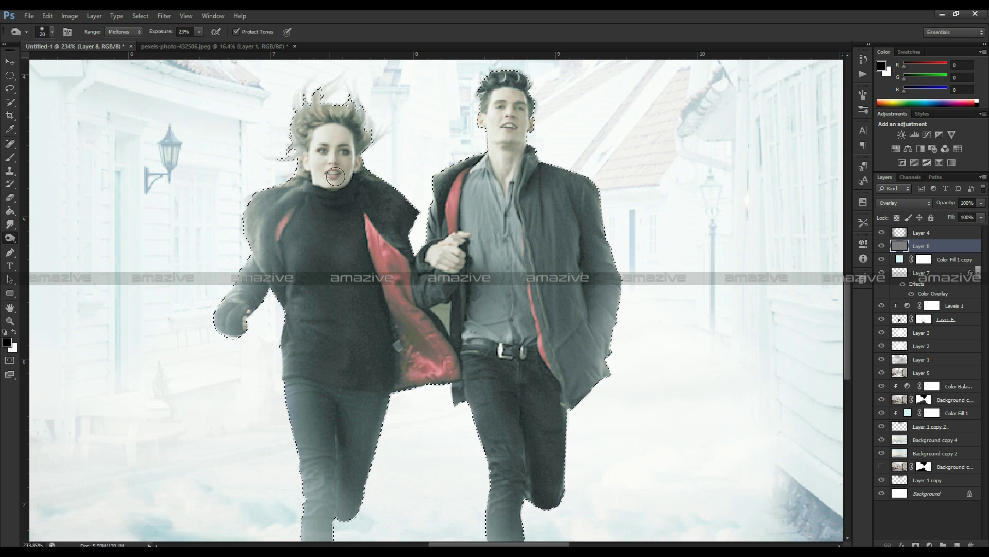
{"action": "key", "text": "bracketright"}
{"action": "key", "text": "bracketright"}
{"action": "left_click_drag", "start_coordinate": [392, 265], "coordinate": [436, 356]}
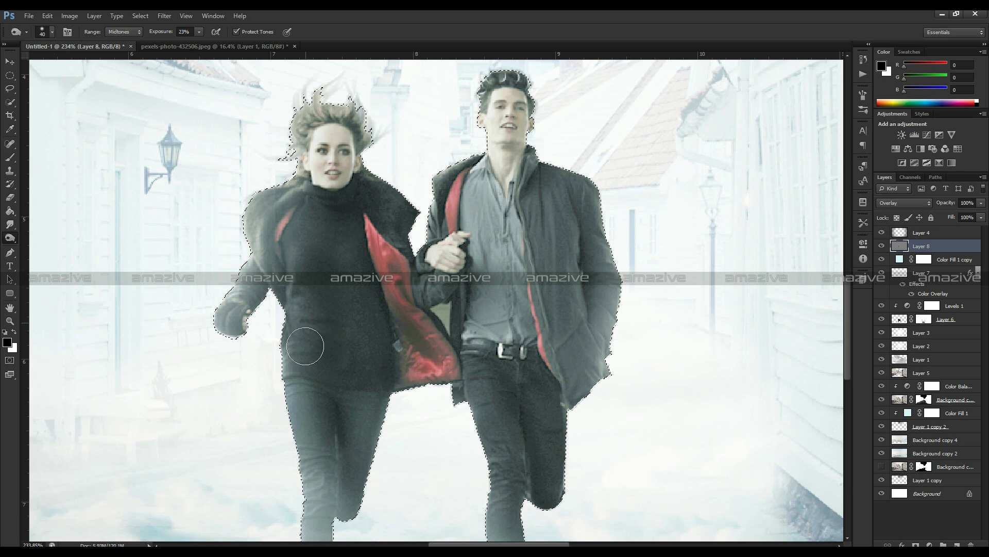
- Burn the woman's lower leg and the man's shirt, resizing the brush for hands and jeans
{"action": "scroll", "coordinate": [351, 412], "scroll_direction": "down", "scroll_amount": 1}
{"action": "key", "text": "bracketleft"}
{"action": "left_click_drag", "start_coordinate": [326, 444], "coordinate": [327, 487]}
{"action": "left_click_drag", "start_coordinate": [490, 302], "coordinate": [497, 203]}
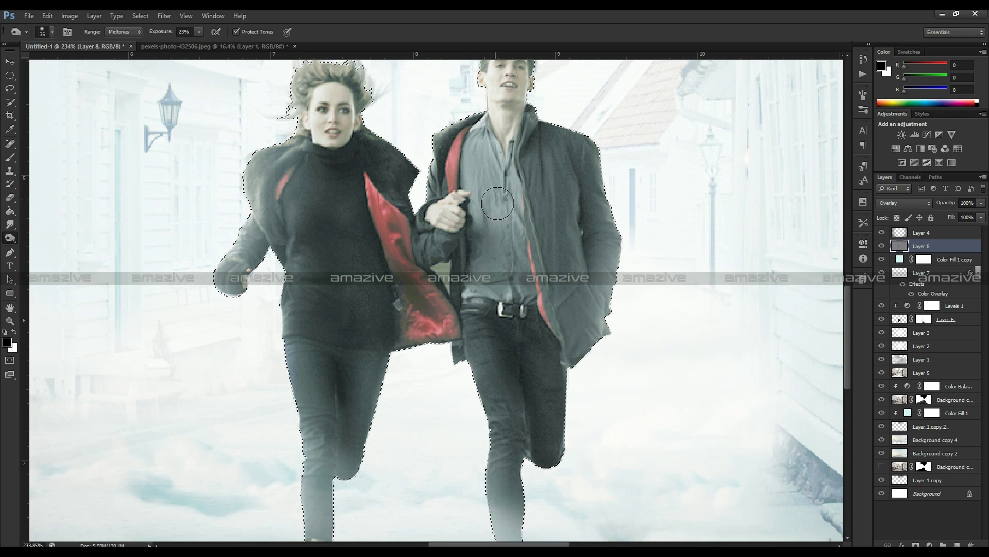
{"action": "scroll", "coordinate": [498, 203], "scroll_direction": "up", "scroll_amount": 1}
{"action": "key", "text": "bracketleft"}
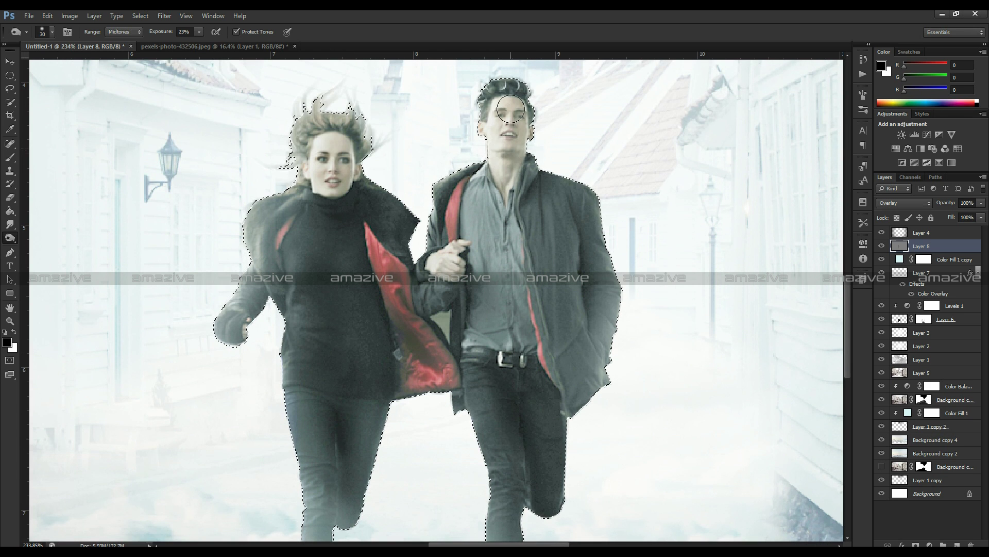
{"action": "key", "text": "bracketright"}
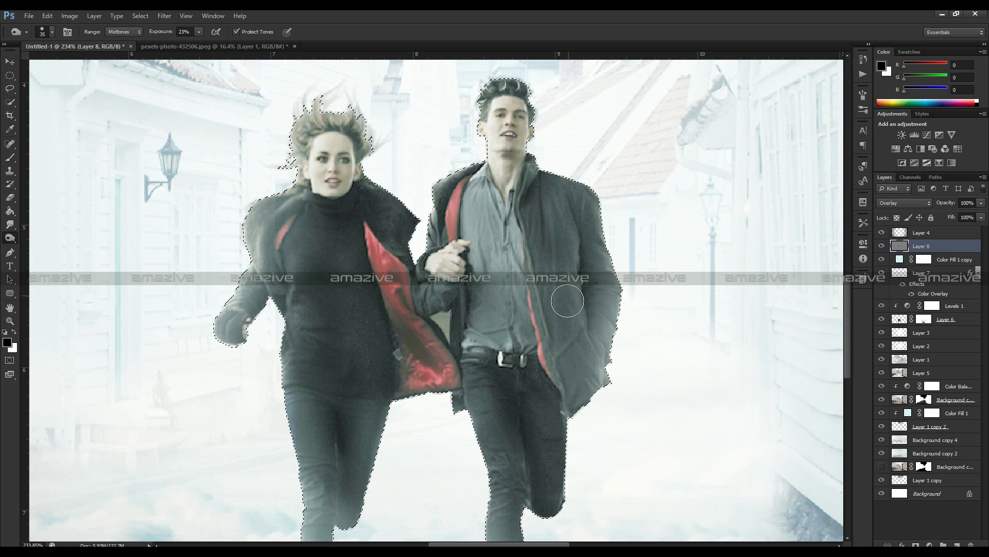
{"action": "key", "text": "bracketright"}
{"action": "key", "text": "bracketleft"}
{"action": "key", "text": "bracketleft"}
{"action": "key", "text": "bracketleft"}
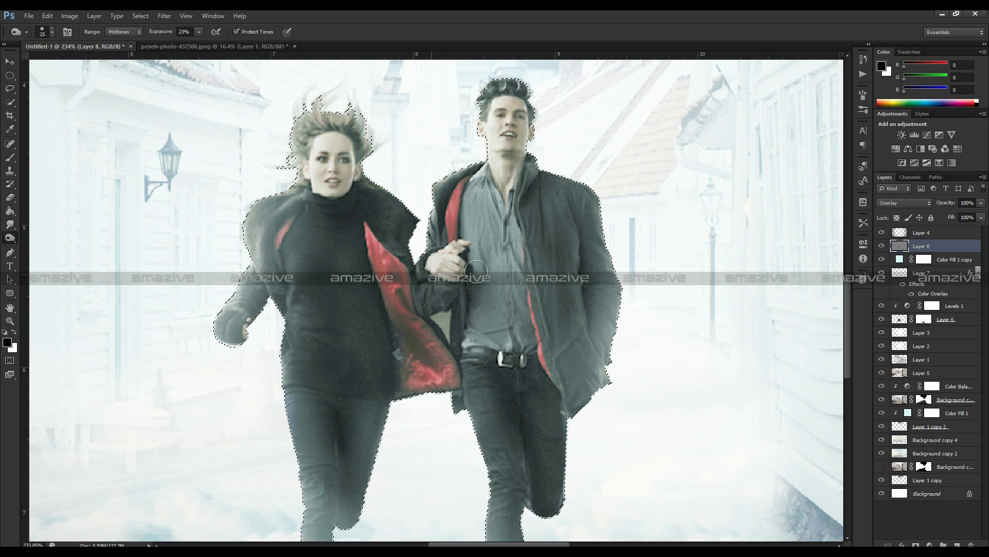
{"action": "key", "text": "bracketright"}
{"action": "key", "text": "bracketright"}
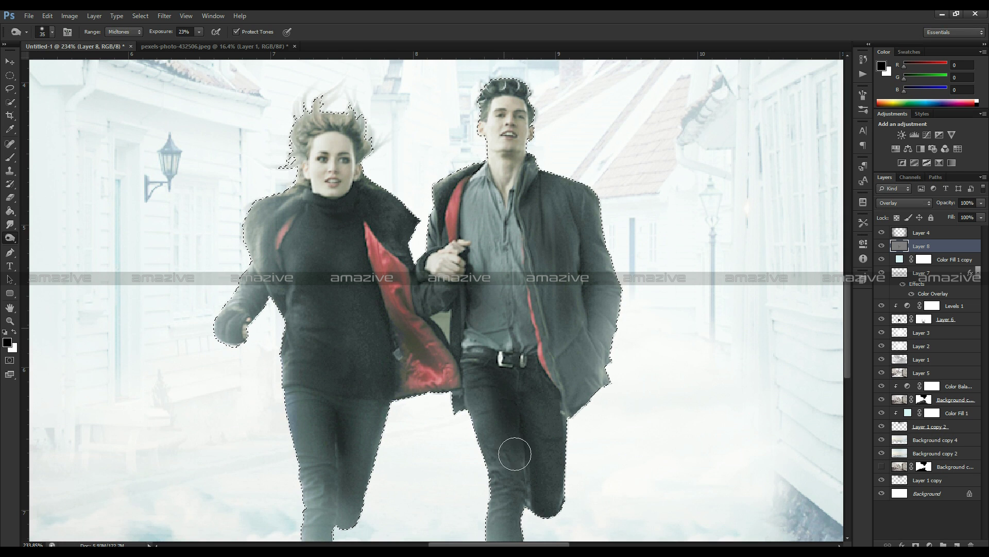
{"action": "scroll", "coordinate": [505, 402], "scroll_direction": "down", "scroll_amount": 2}
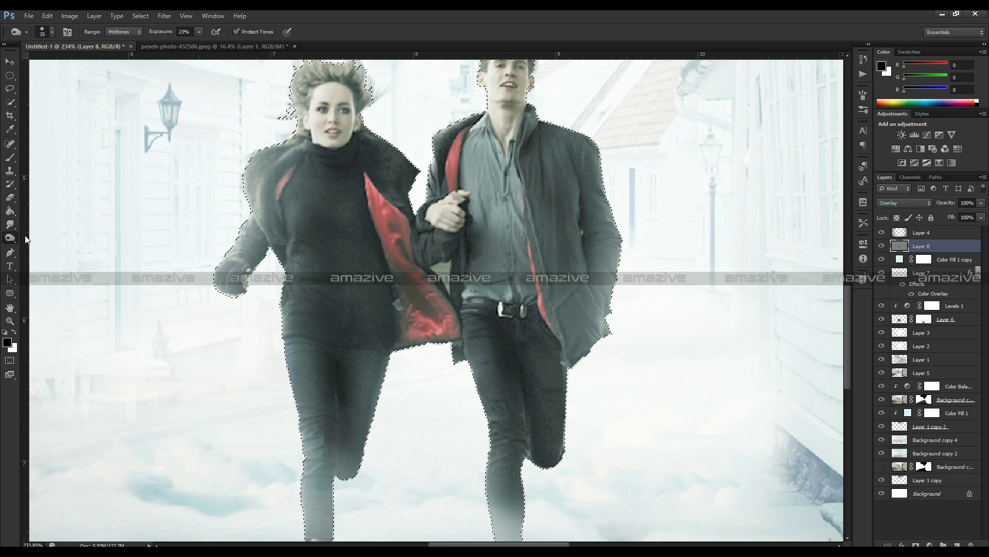
- Switch to the Dodge tool and lighten the woman's shoulder and coat-arm edges
{"action": "right_click", "coordinate": [10, 238]}
{"action": "left_click", "coordinate": [46, 236]}
{"action": "key", "text": "bracketleft"}
{"action": "key", "text": "bracketleft"}
{"action": "key", "text": "bracketleft"}
{"action": "left_click_drag", "start_coordinate": [247, 176], "coordinate": [303, 143]}
{"action": "key", "text": "bracketleft"}
{"action": "mouse_move", "coordinate": [274, 164]}
{"action": "left_mouse_down"}
{"action": "mouse_move", "coordinate": [257, 218]}
{"action": "mouse_move", "coordinate": [222, 258]}
{"action": "left_mouse_up"}
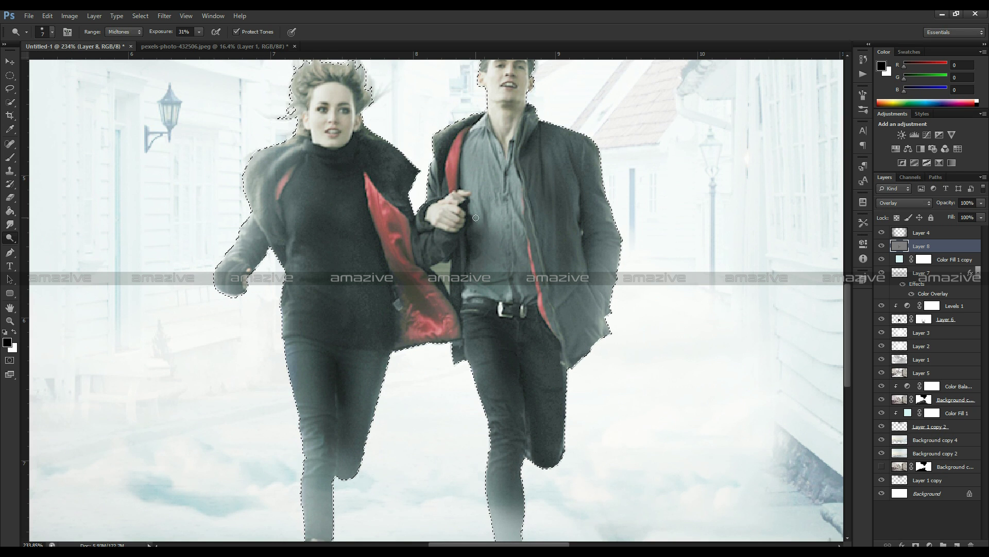
- Dodge the woman's coat shoulder by her neck and the man's right jacket edge to the hem
{"action": "scroll", "coordinate": [476, 218], "scroll_direction": "up", "scroll_amount": 3}
{"action": "key", "text": "bracketright"}
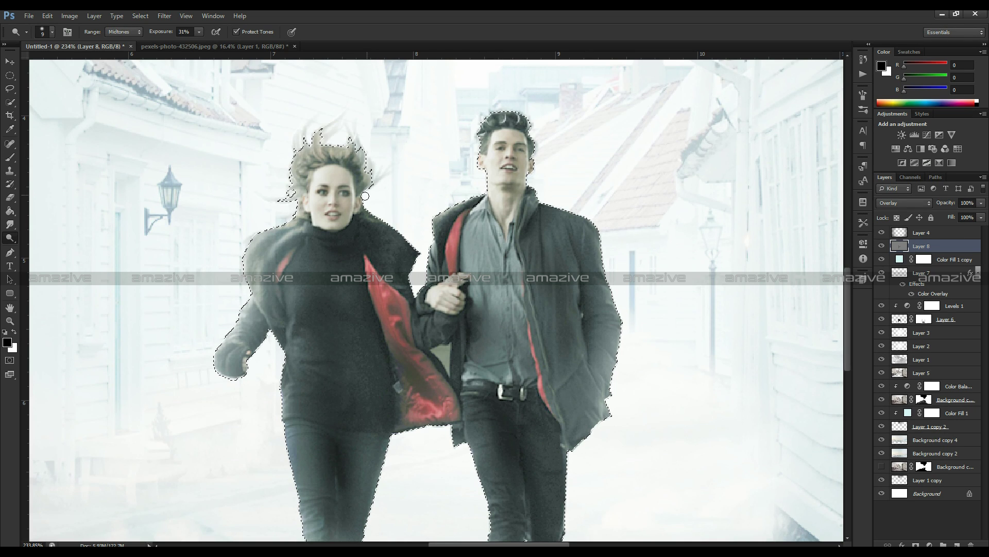
{"action": "mouse_move", "coordinate": [362, 208]}
{"action": "left_mouse_down"}
{"action": "mouse_move", "coordinate": [381, 222]}
{"action": "mouse_move", "coordinate": [439, 215]}
{"action": "left_mouse_up"}
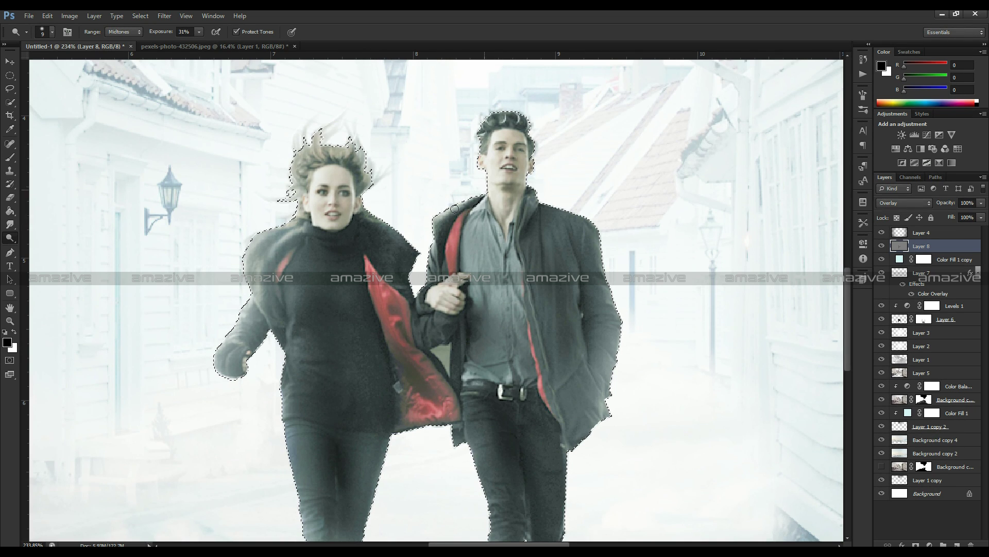
{"action": "key", "text": "bracketright"}
{"action": "key", "text": "bracketright"}
{"action": "left_click_drag", "start_coordinate": [621, 234], "coordinate": [622, 351]}
{"action": "mouse_move", "coordinate": [611, 278]}
{"action": "left_mouse_down"}
{"action": "mouse_move", "coordinate": [603, 404]}
{"action": "mouse_move", "coordinate": [576, 438]}
{"action": "left_mouse_up"}
{"action": "scroll", "coordinate": [625, 425], "scroll_direction": "down", "scroll_amount": 3}
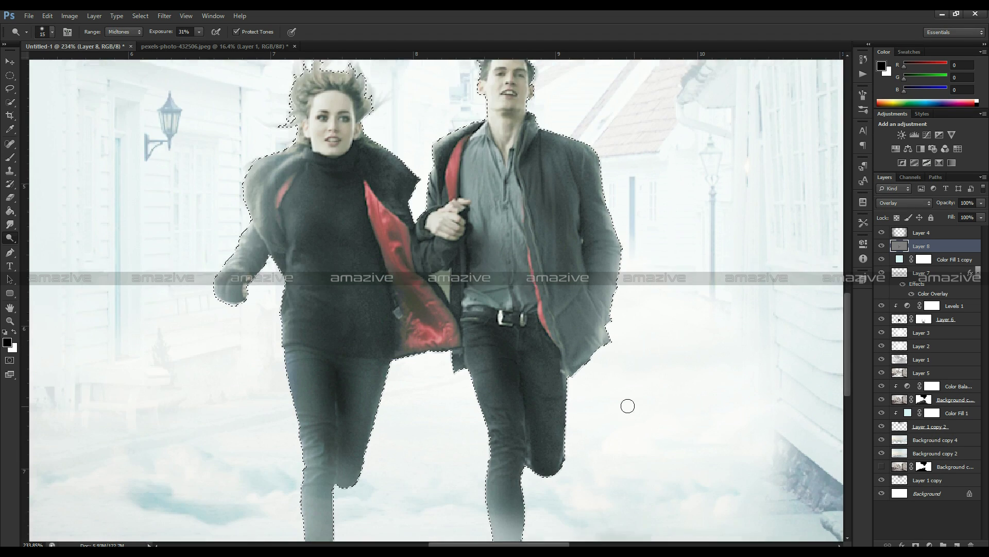
{"action": "scroll", "coordinate": [627, 404], "scroll_direction": "down", "scroll_amount": 2}
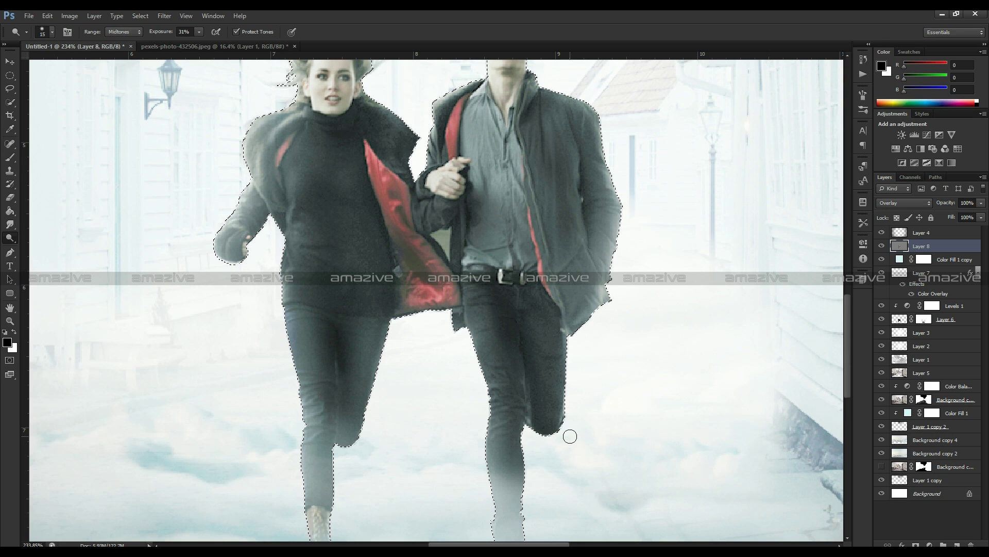
{"action": "scroll", "coordinate": [569, 435], "scroll_direction": "down", "scroll_amount": 3}
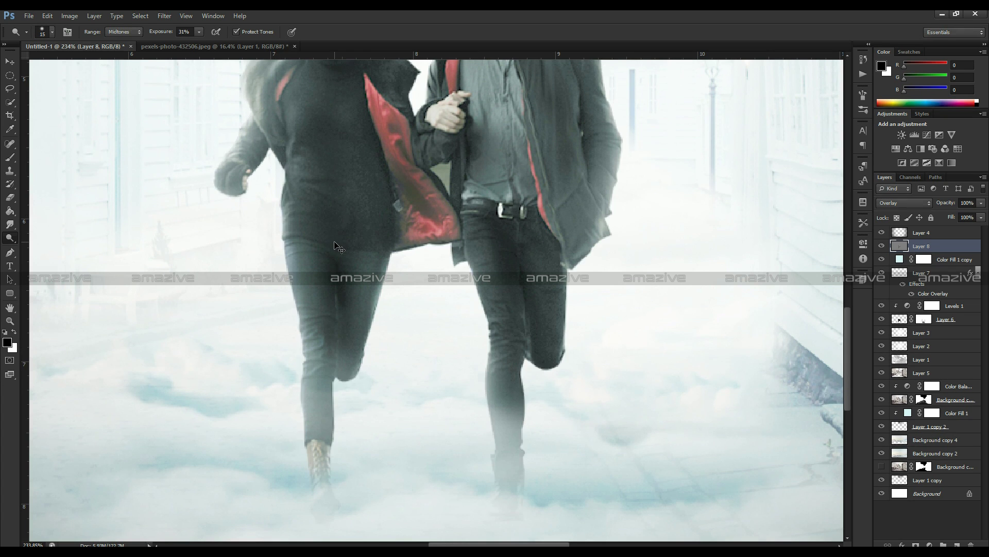
{"action": "key", "text": "ctrl+0"}
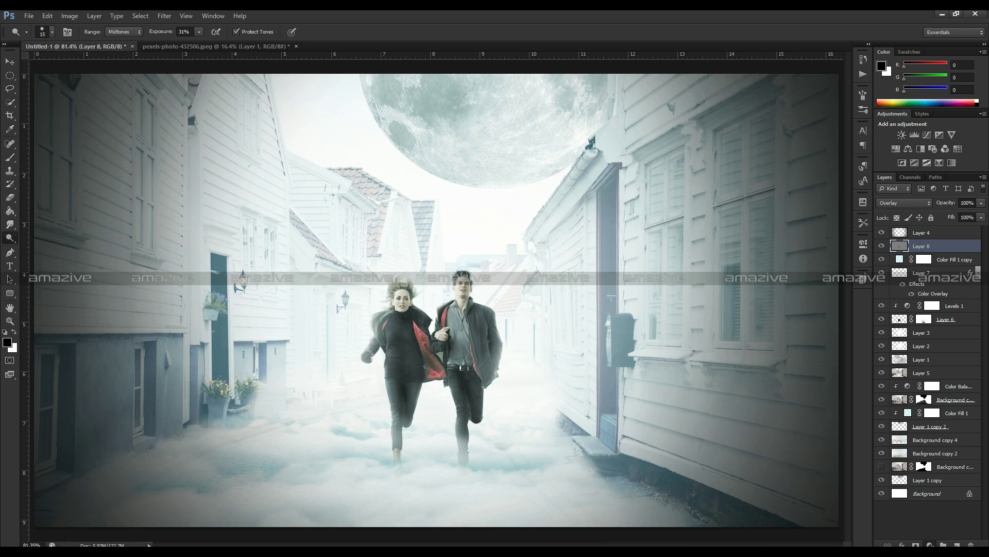
- Add a Color Lookup adjustment, try DropBlues, FoggyNight and HorrorBlue, then settle on Crisp_Winter
{"action": "left_click", "coordinate": [929, 544]}
{"action": "left_click", "coordinate": [918, 471]}
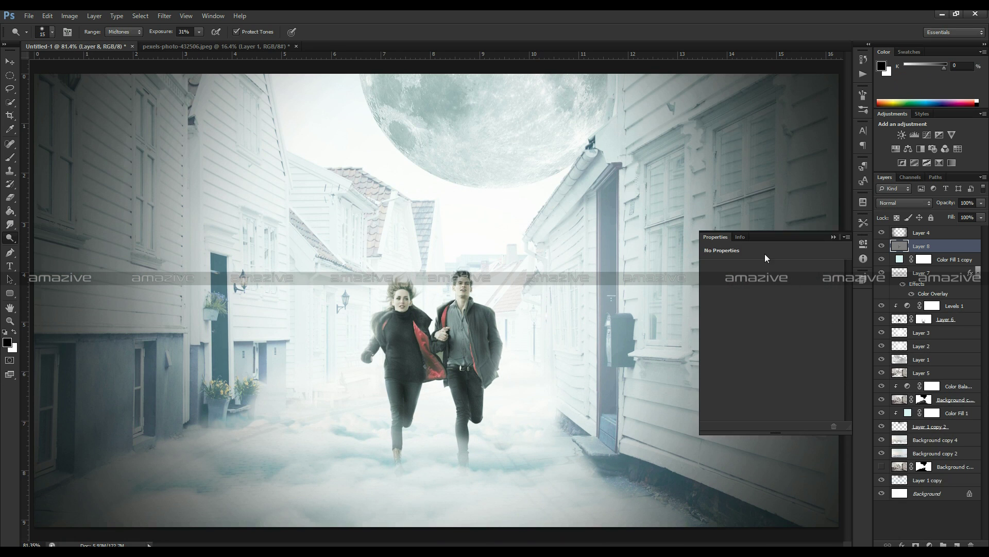
{"action": "left_click", "coordinate": [773, 269]}
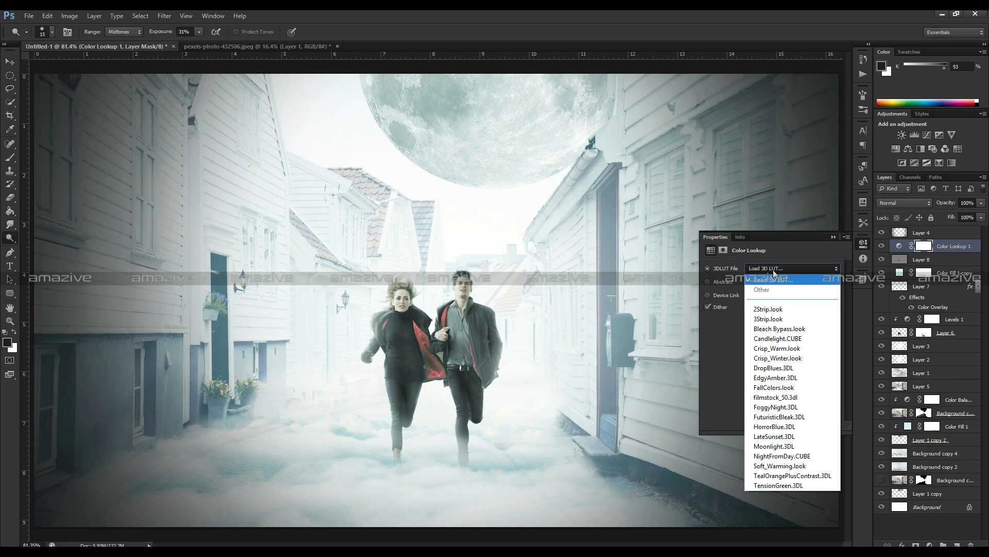
{"action": "left_click", "coordinate": [777, 367]}
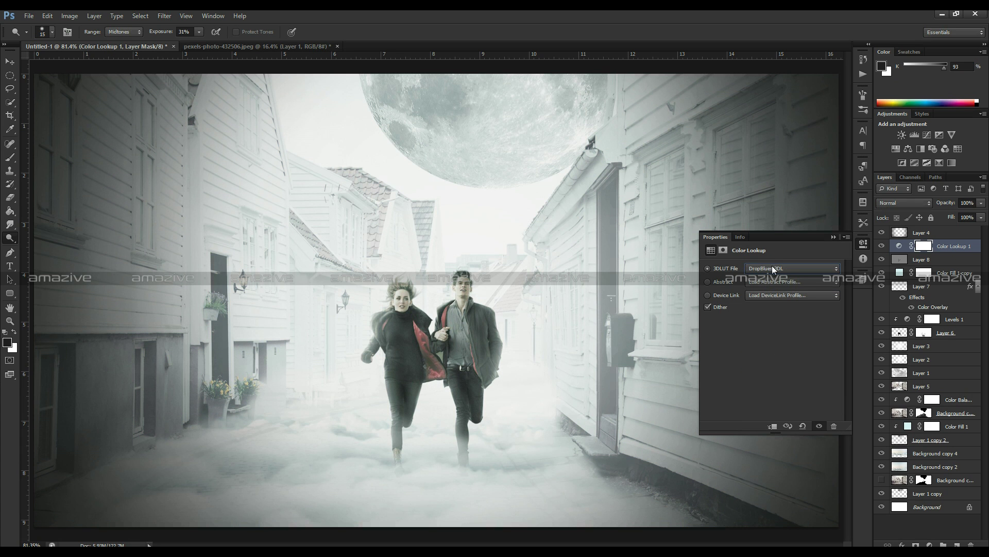
{"action": "left_click", "coordinate": [773, 269]}
{"action": "left_click", "coordinate": [781, 410]}
{"action": "left_click", "coordinate": [781, 268]}
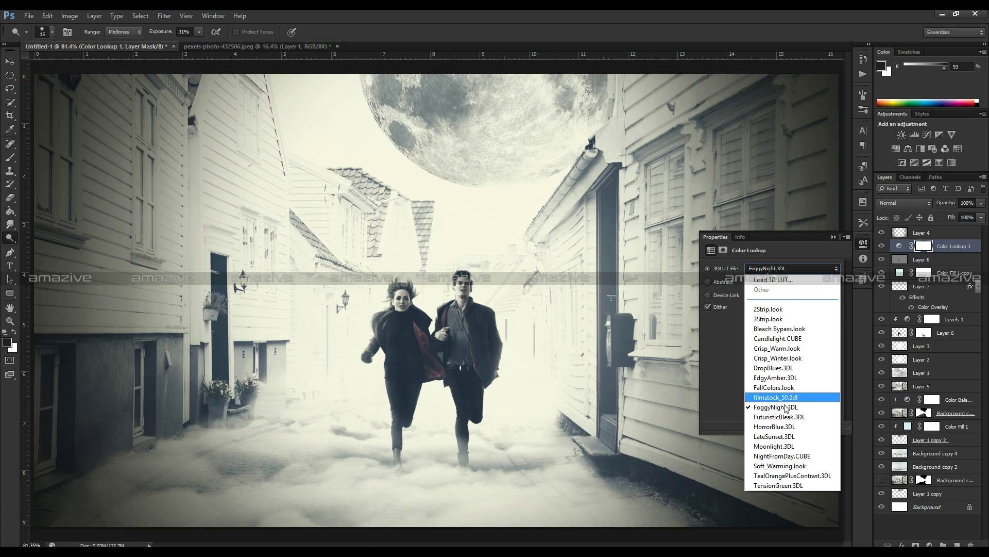
{"action": "left_click", "coordinate": [787, 427]}
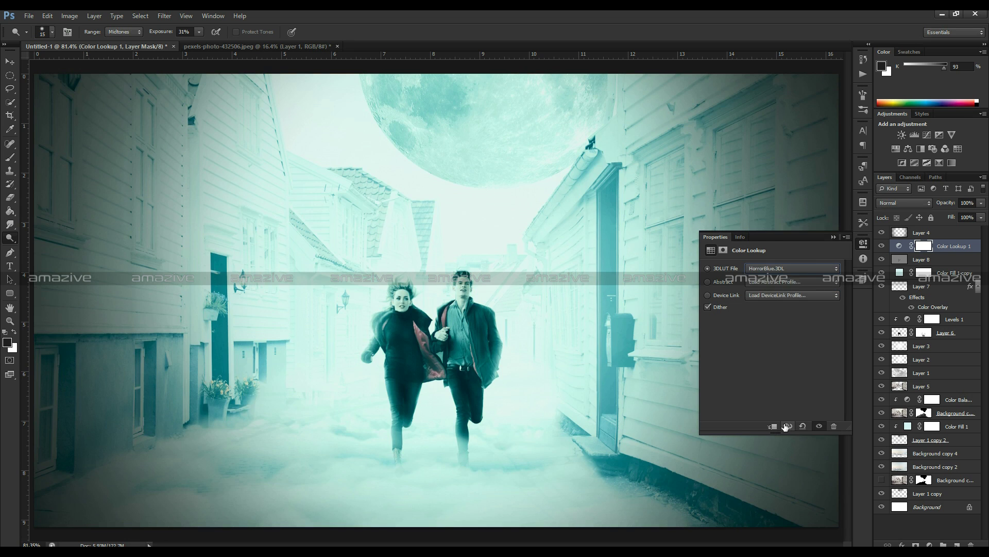
{"action": "left_click", "coordinate": [776, 278]}
{"action": "left_click", "coordinate": [777, 360]}
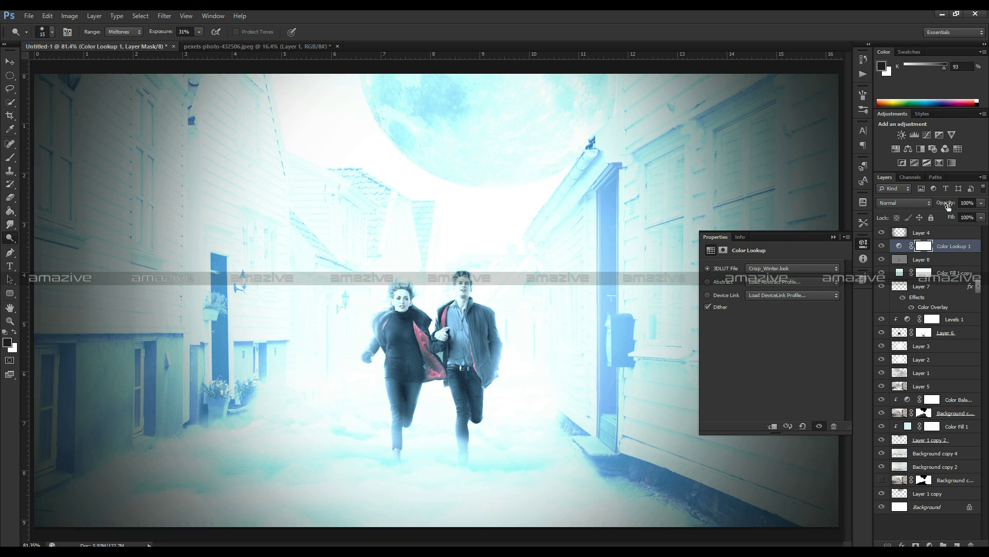
- Blend the Crisp_Winter grade in Overlay at 32% opacity and compare with and without it
{"action": "left_click_drag", "start_coordinate": [948, 207], "coordinate": [821, 207]}
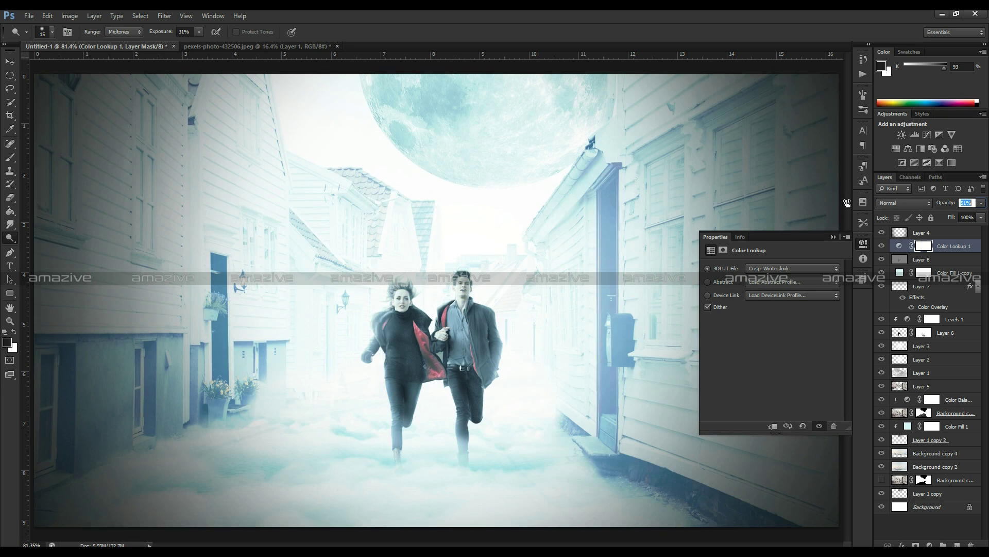
{"action": "left_click", "coordinate": [833, 237]}
{"action": "left_click_drag", "start_coordinate": [940, 204], "coordinate": [942, 205]}
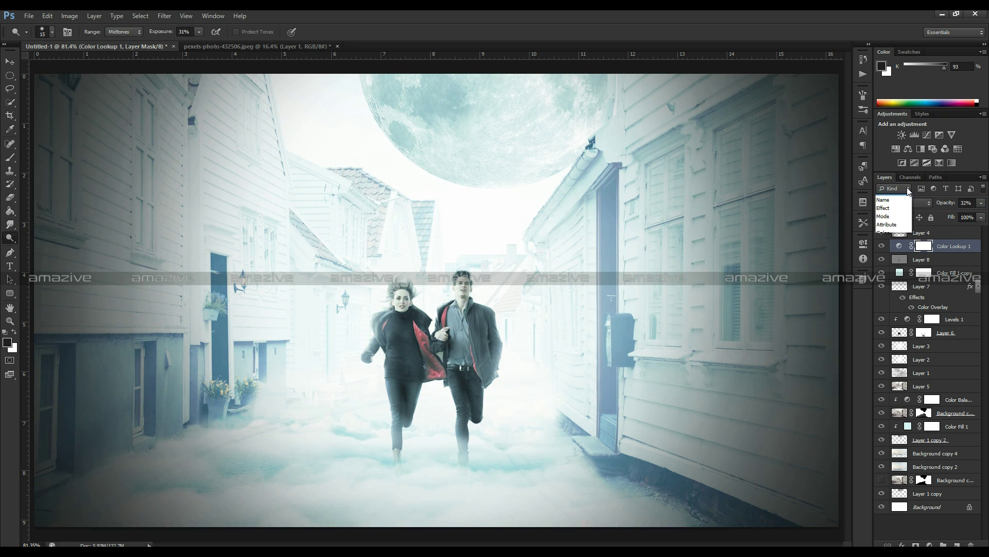
{"action": "left_click", "coordinate": [906, 202]}
{"action": "left_click", "coordinate": [894, 339]}
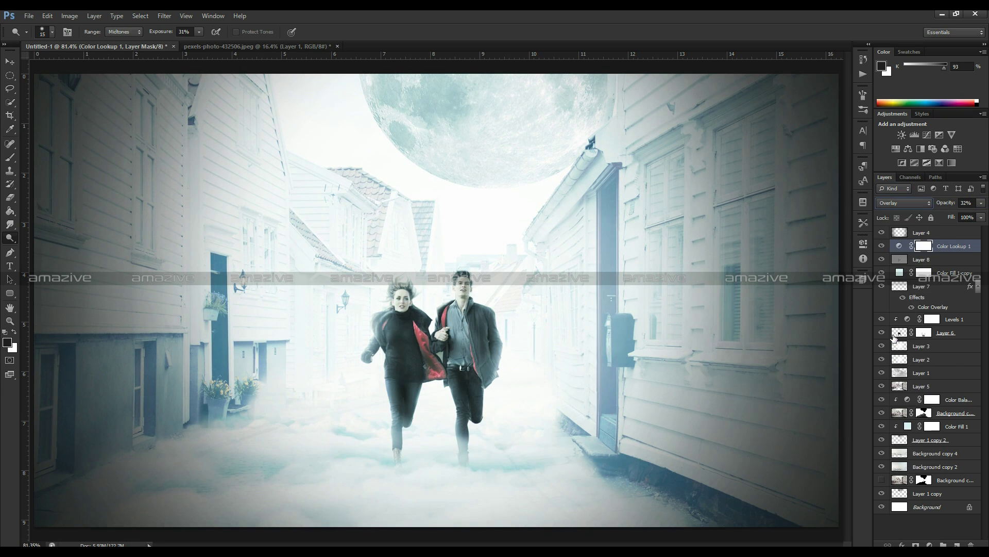
{"action": "left_click", "coordinate": [882, 246]}
- Zoom out and lower Layer 4's opacity to 59%
{"action": "key", "text": "ctrl+minus"}
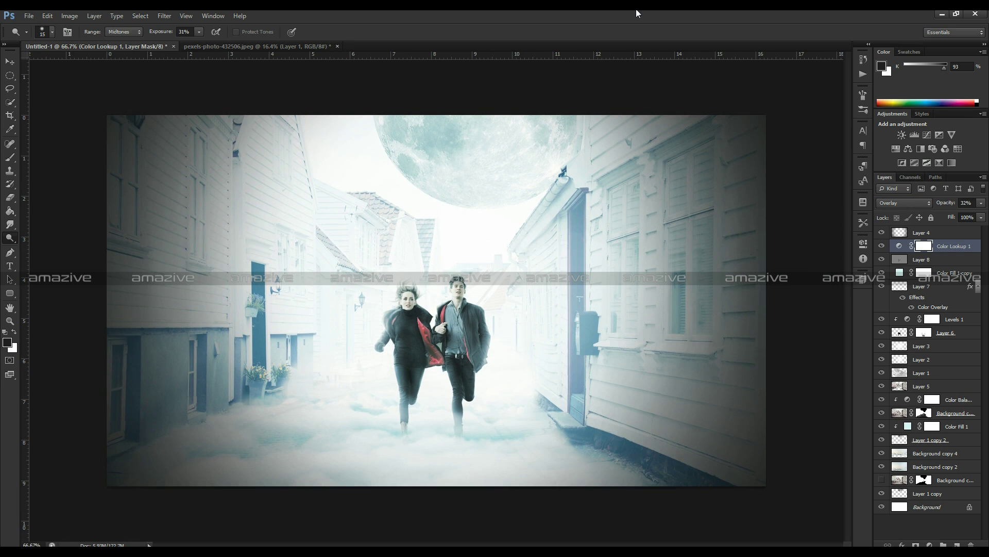
{"action": "key", "text": "alt+bracketright"}
{"action": "left_click_drag", "start_coordinate": [949, 204], "coordinate": [928, 207]}
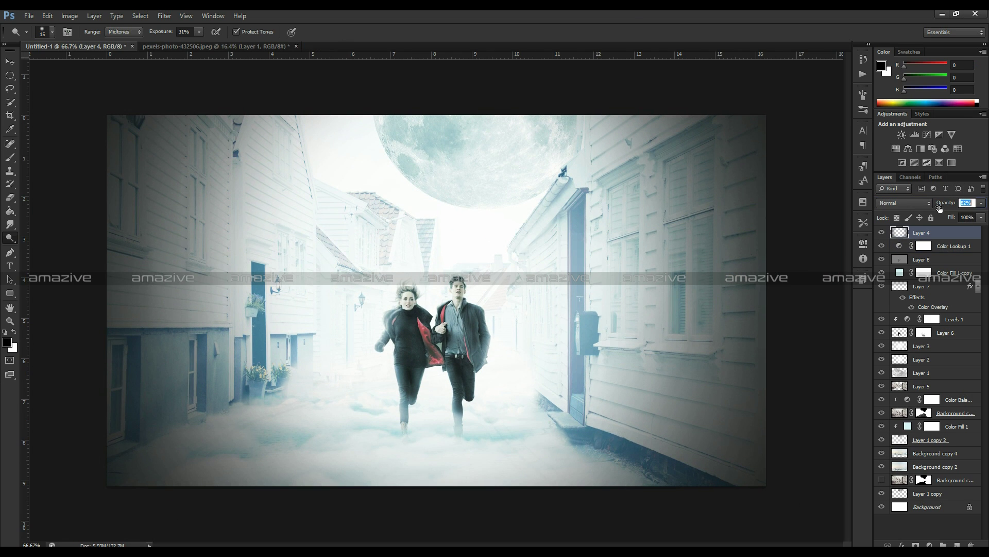